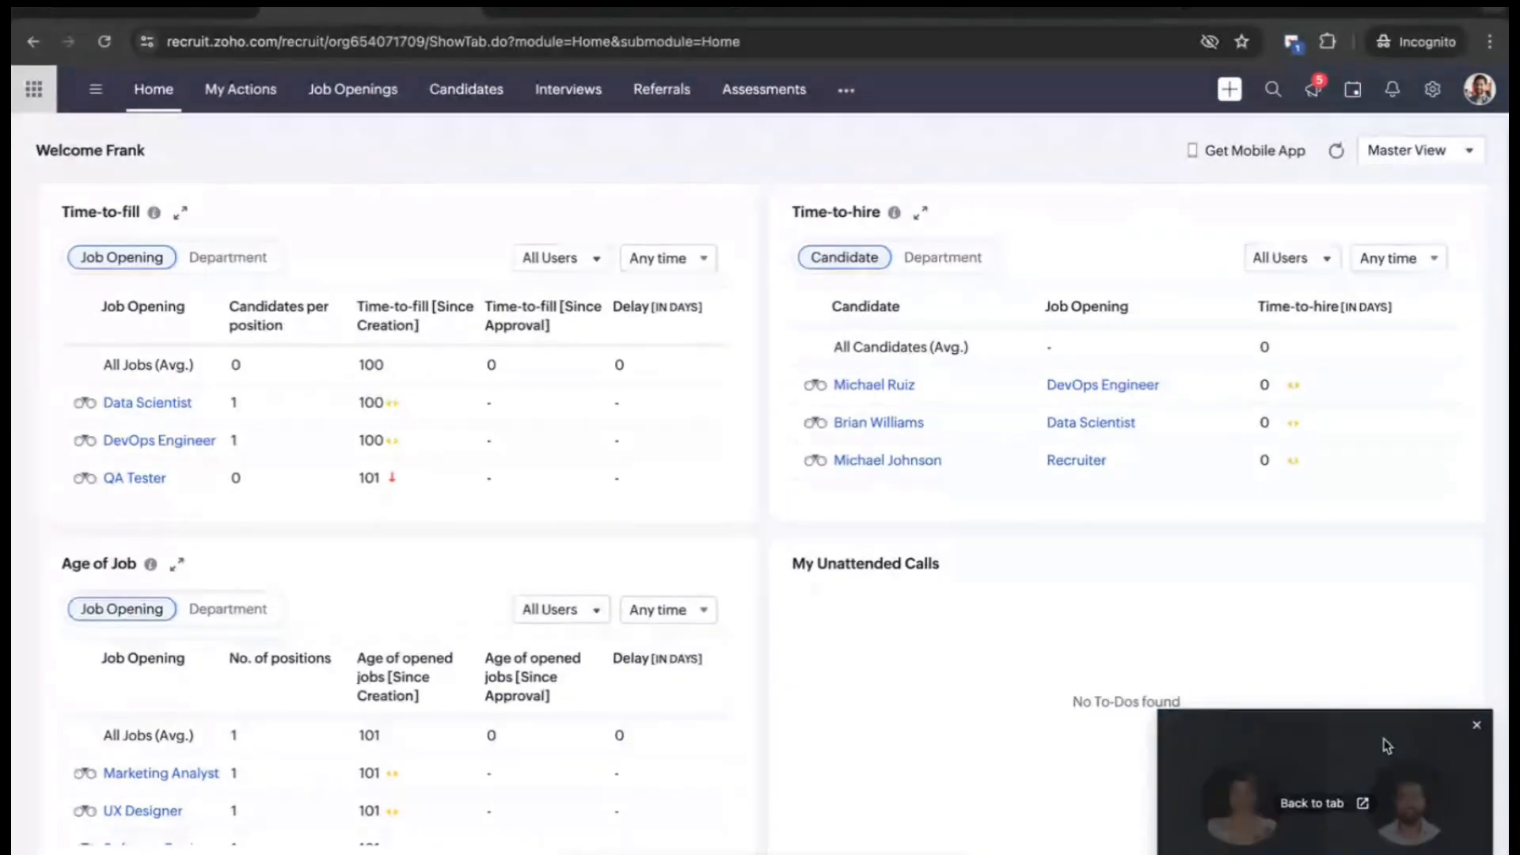
- Close the video-call pop-up and start a blank job opening from the Job Openings list
left_click(1475, 722)
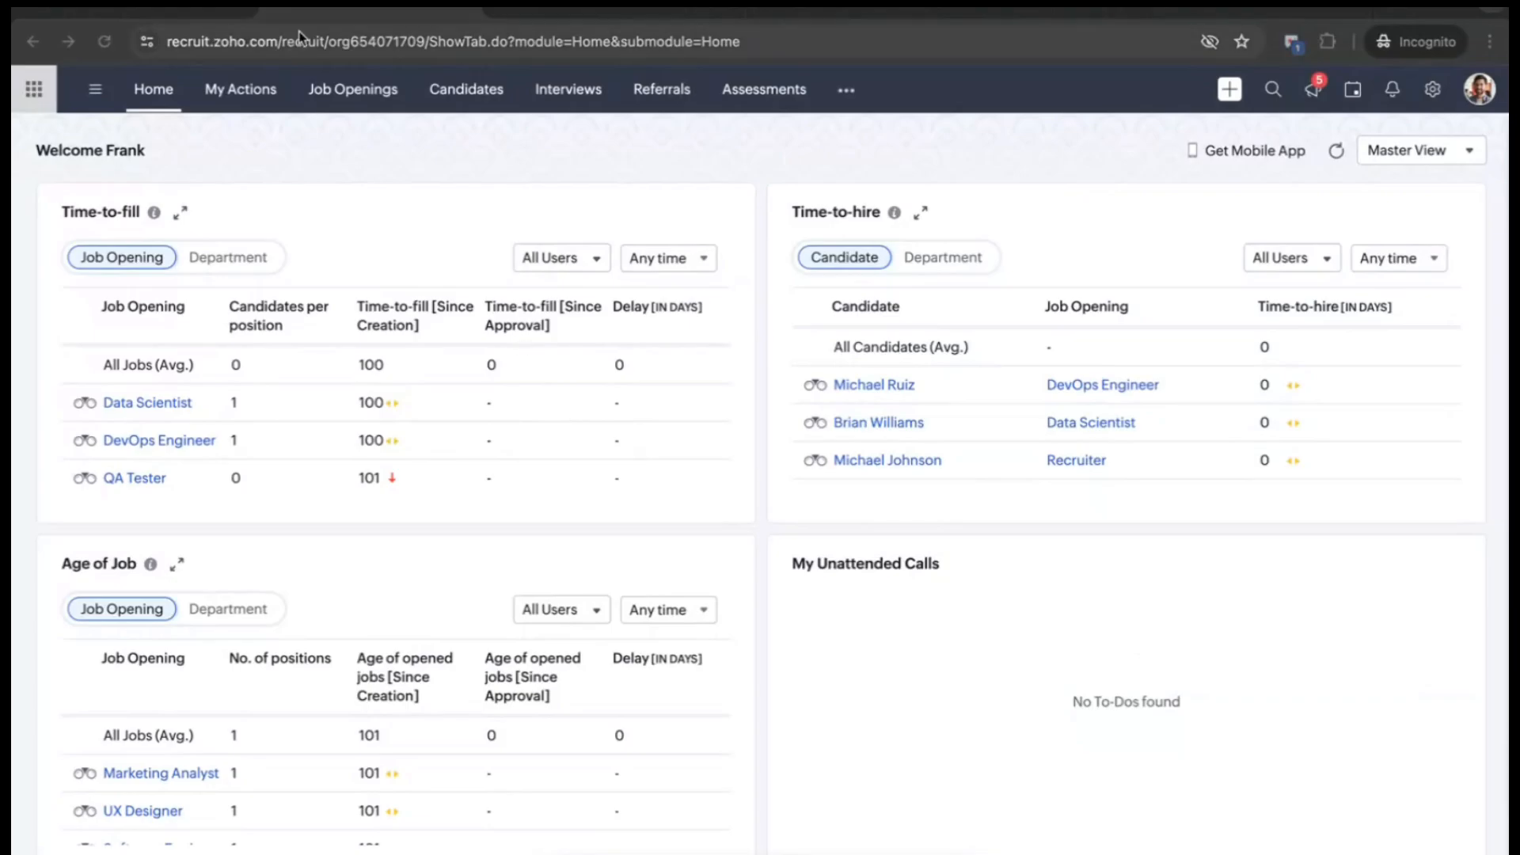
left_click(340, 96)
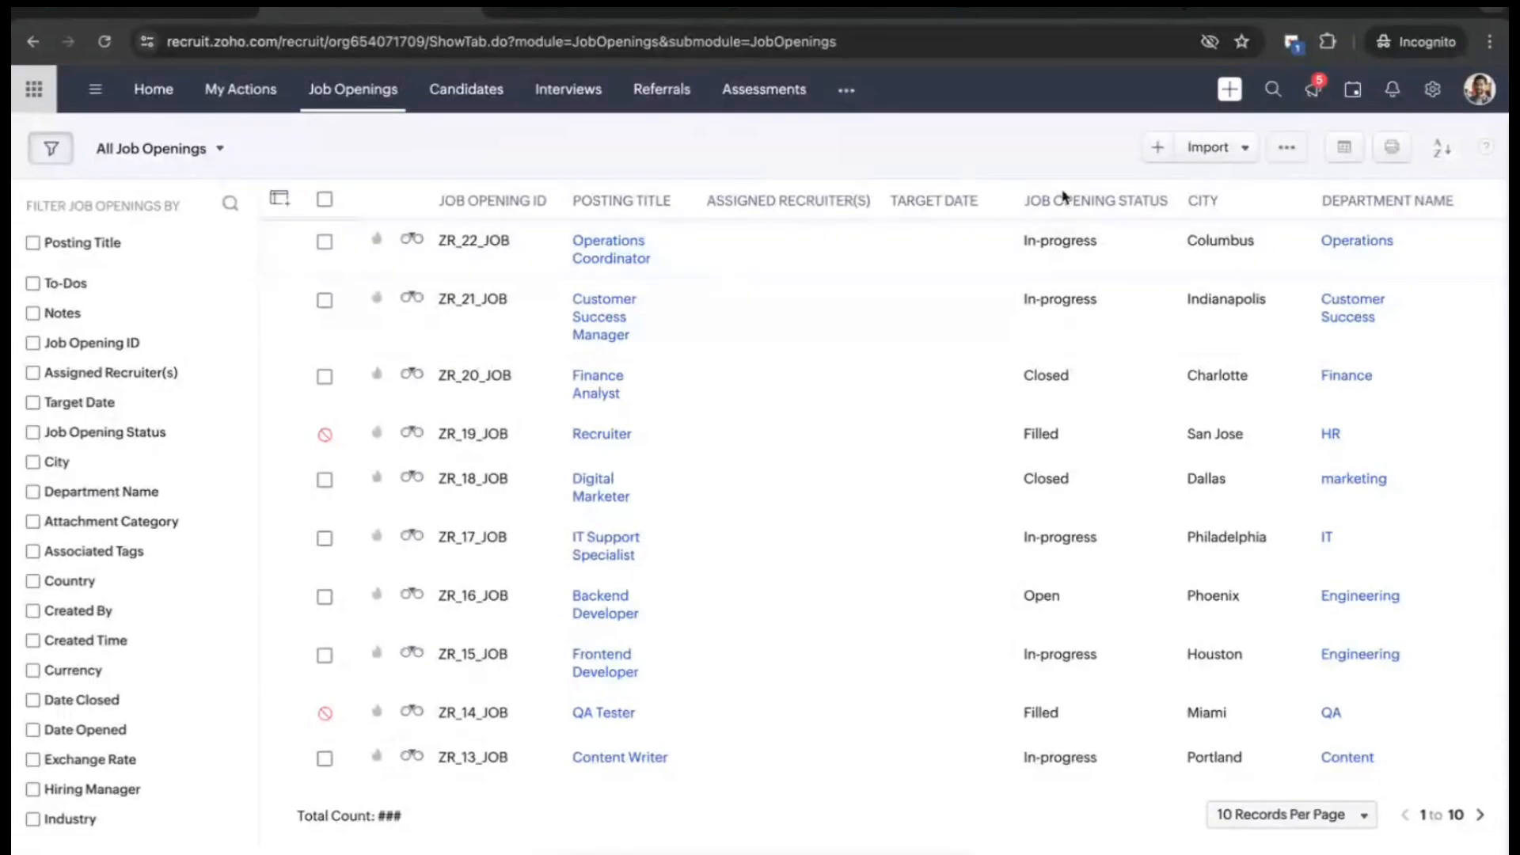
left_click(1209, 155)
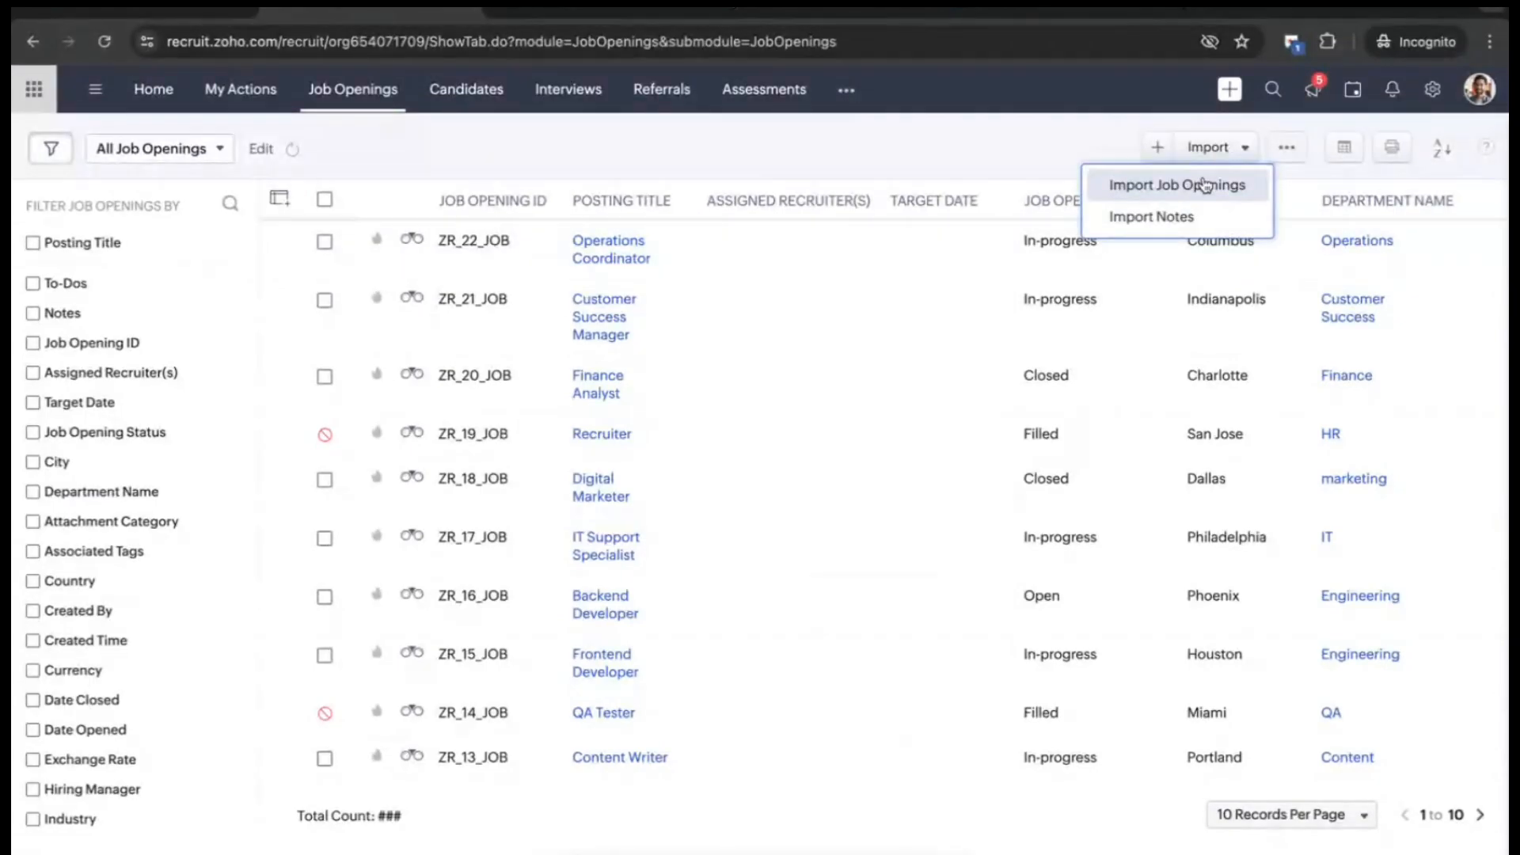
left_click(1155, 149)
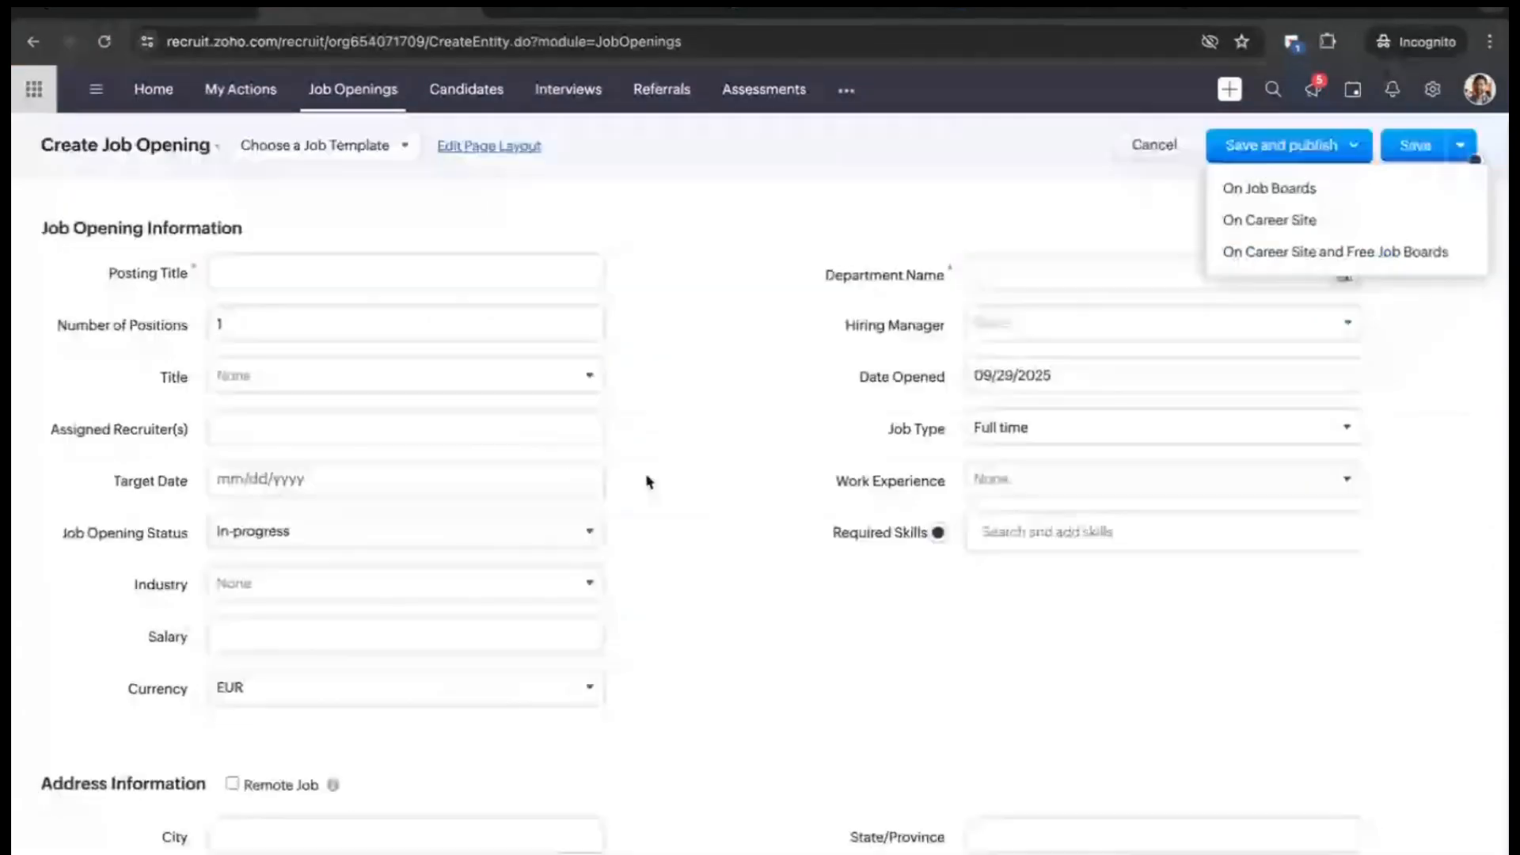
scroll(602, 455, "down", 1)
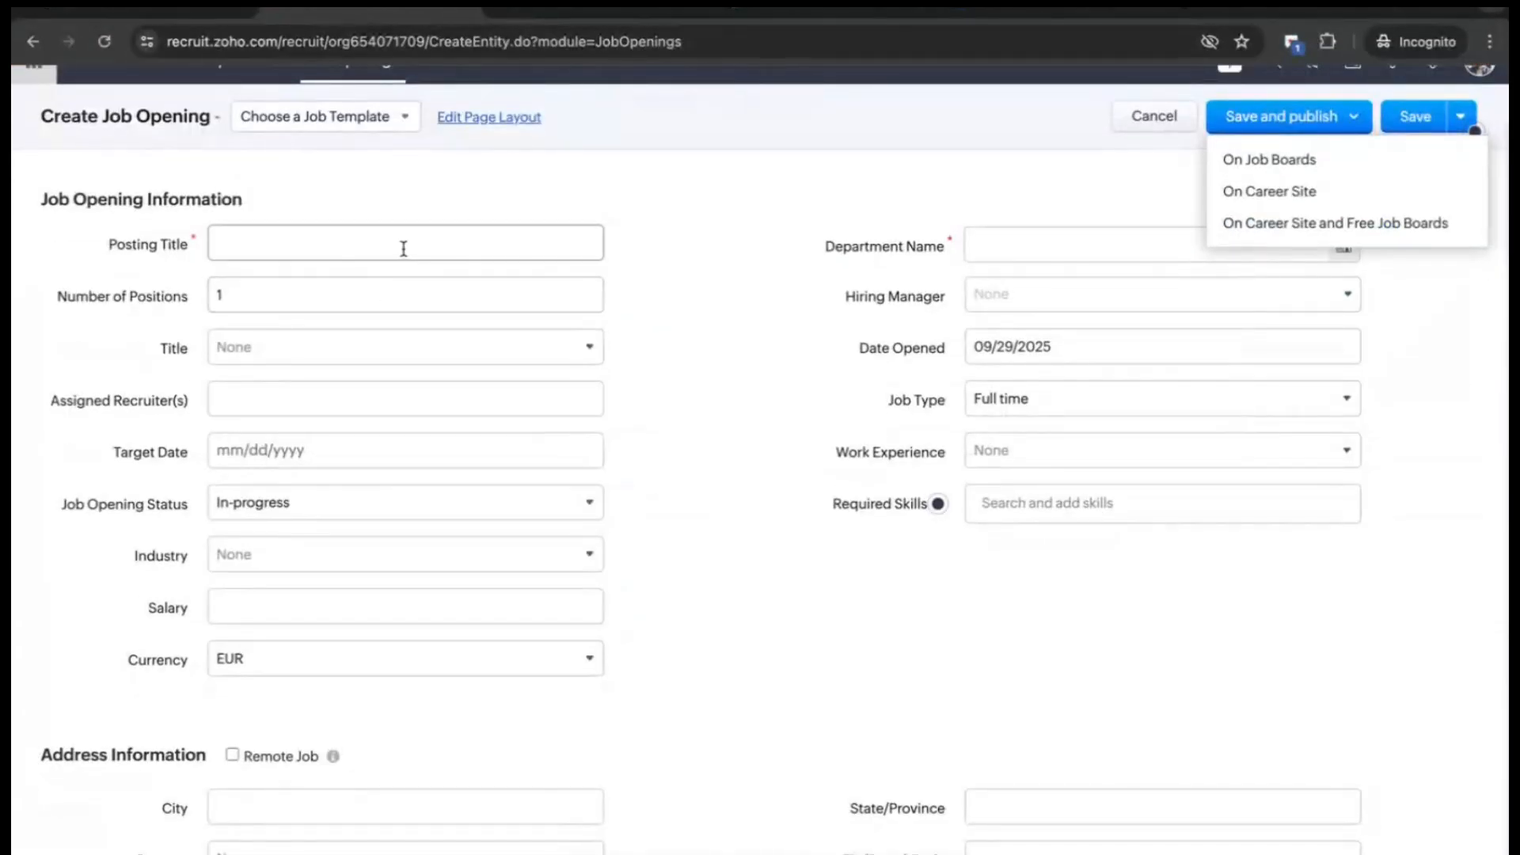
left_click(385, 293)
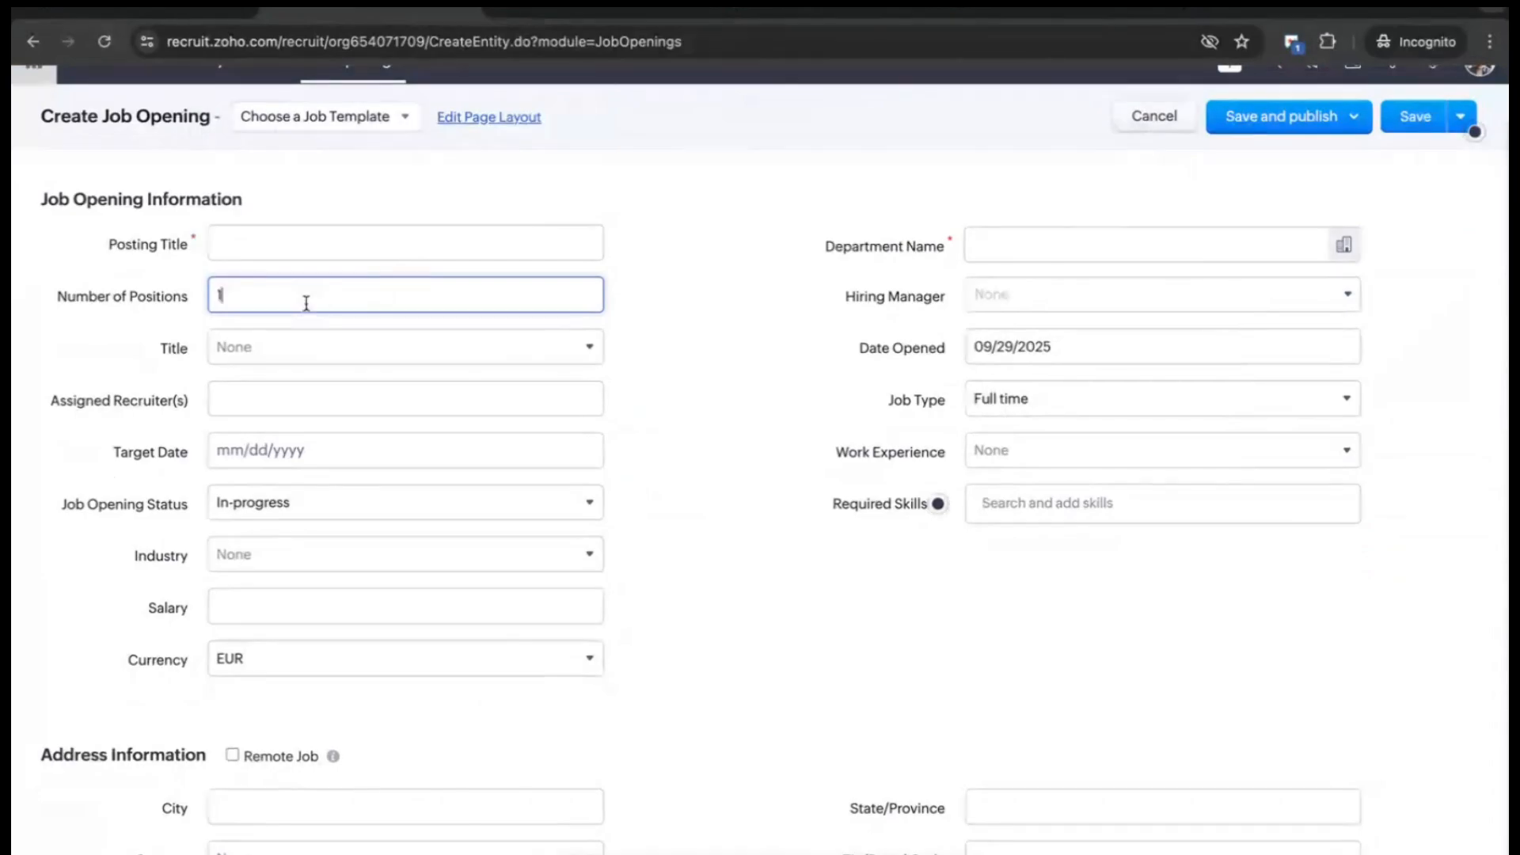
left_click(298, 255)
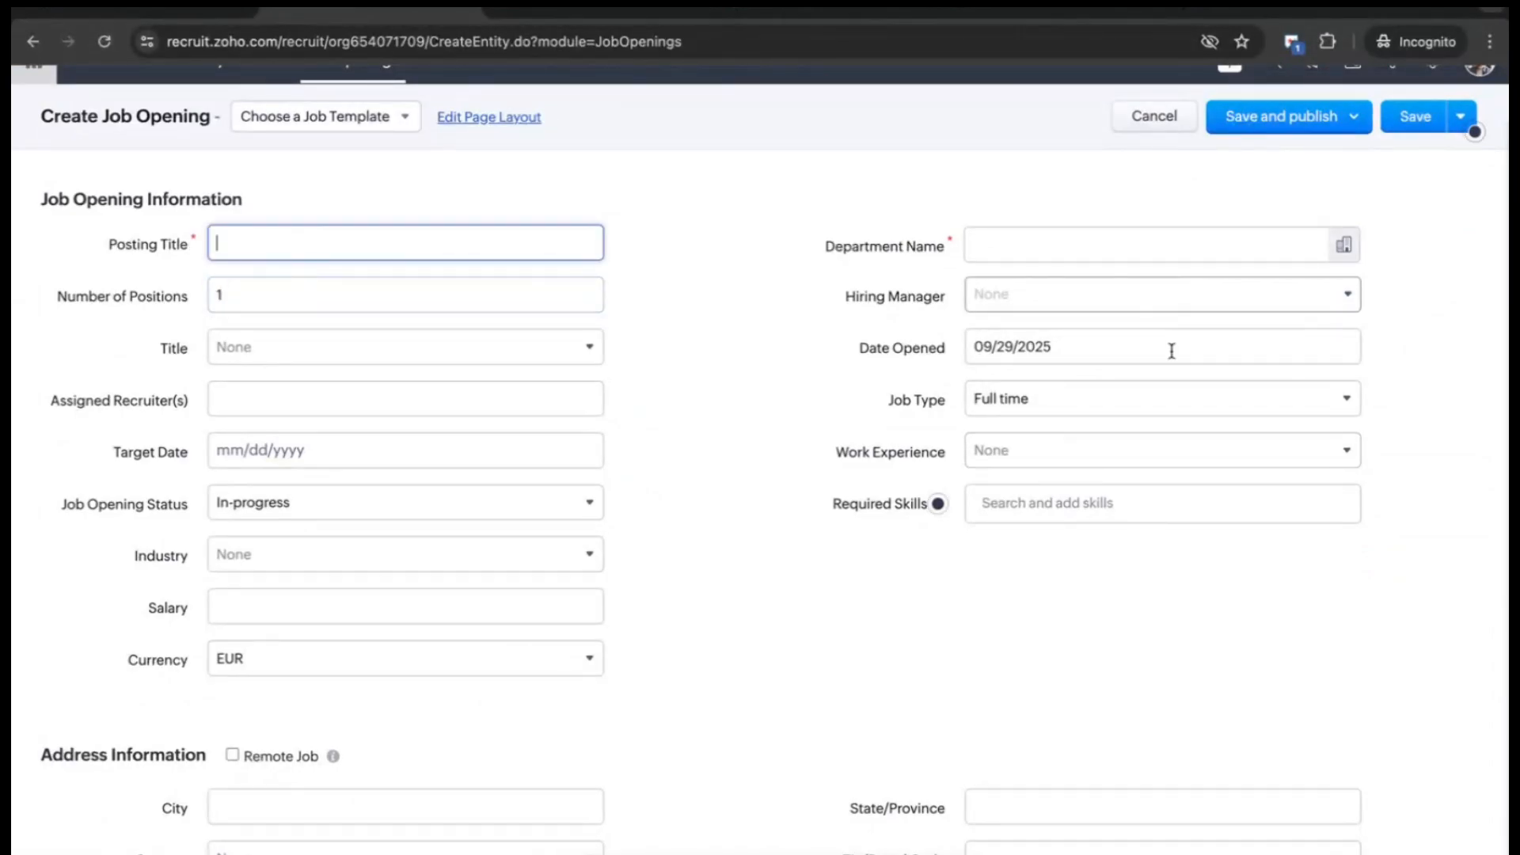
scroll(265, 608, "down", 8)
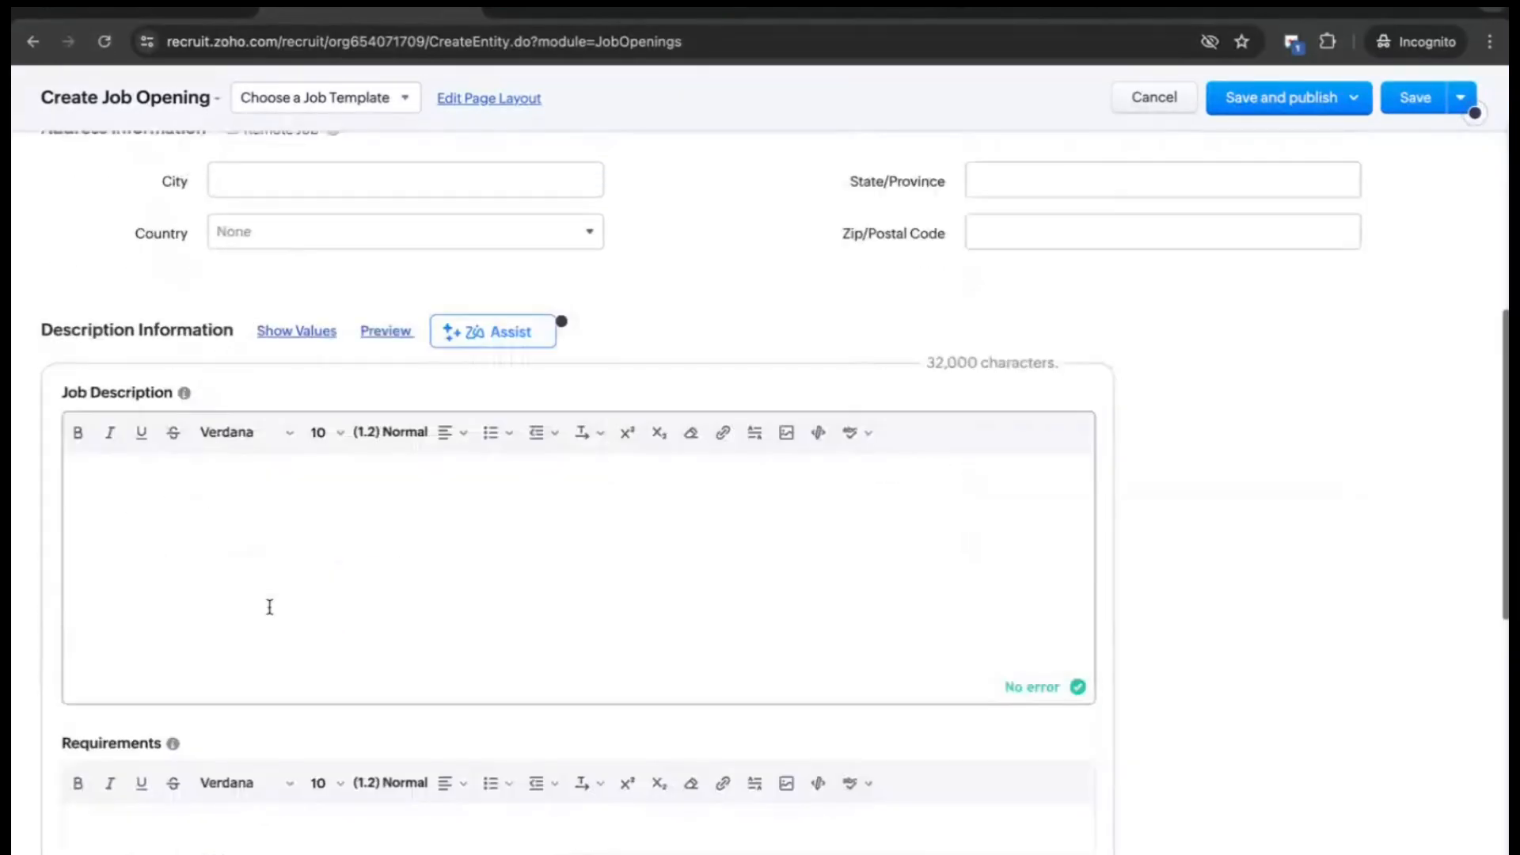
scroll(345, 658, "down", 3)
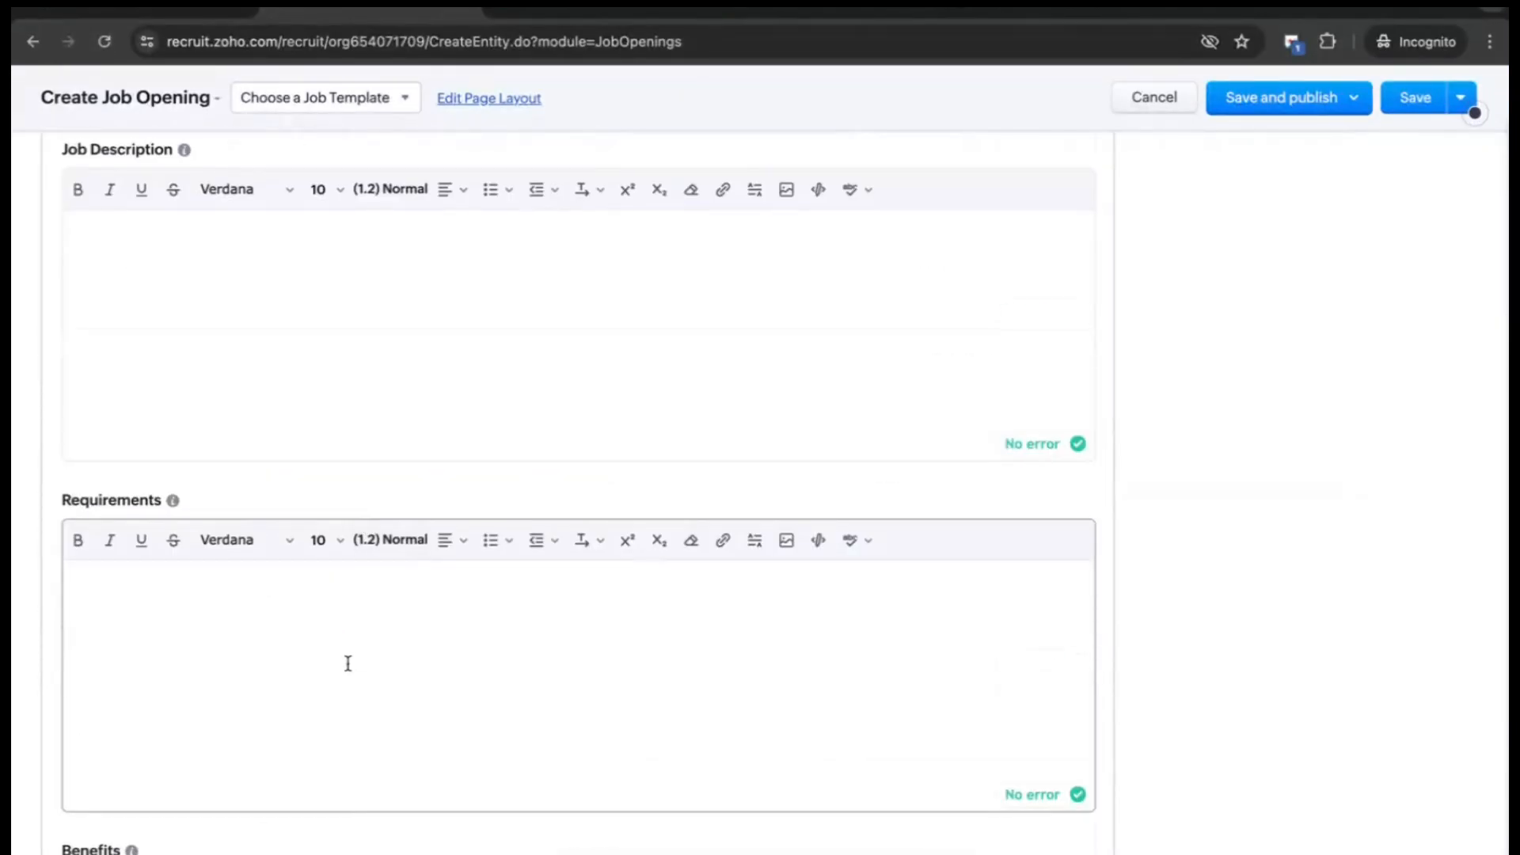
scroll(347, 662, "down", 1)
scroll(347, 663, "up", 5)
scroll(347, 665, "up", 8)
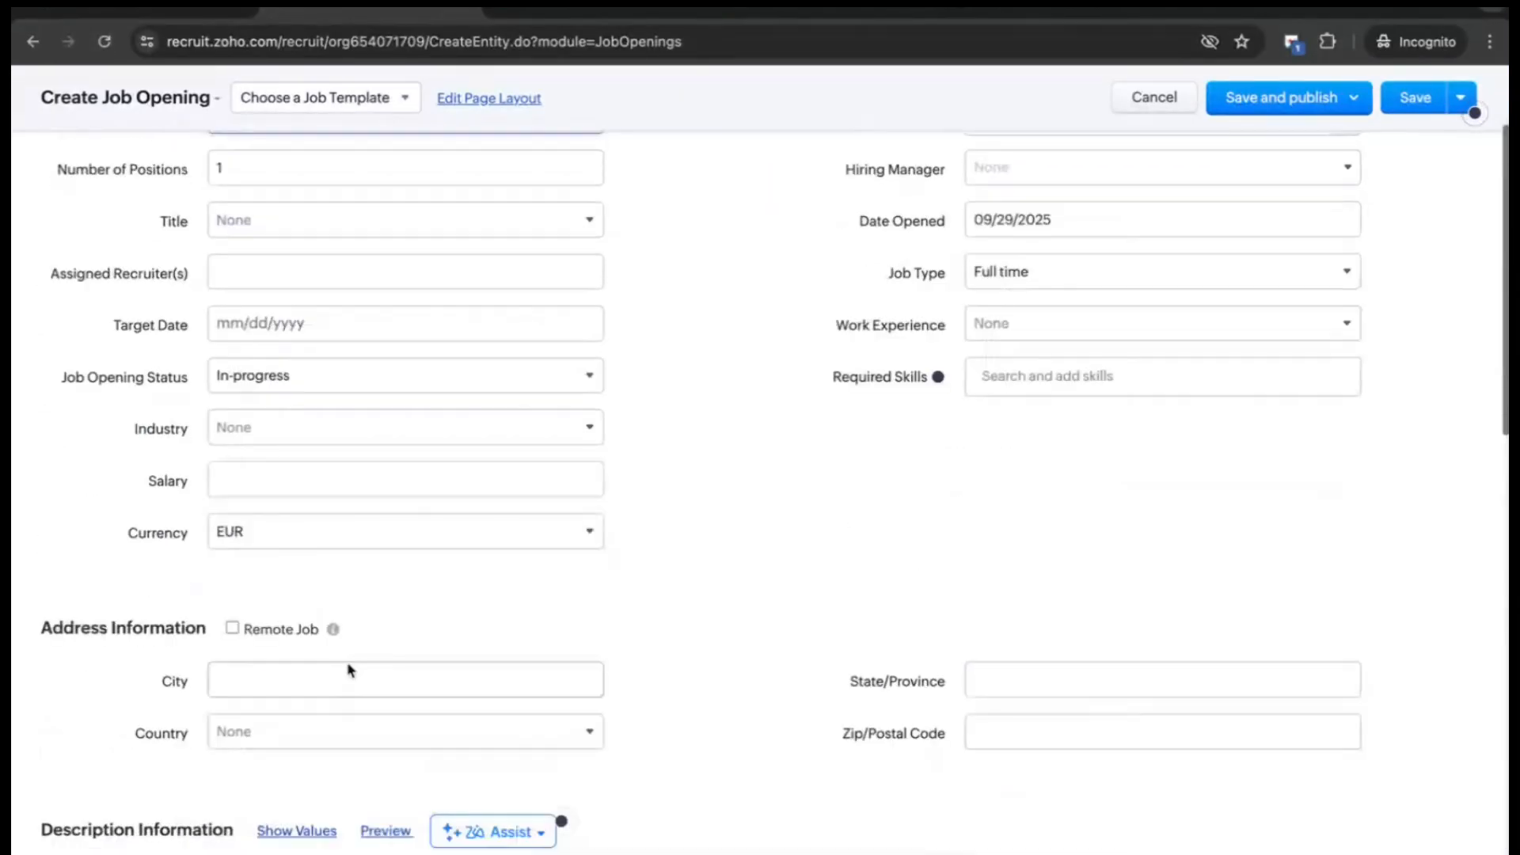
left_click(1354, 150)
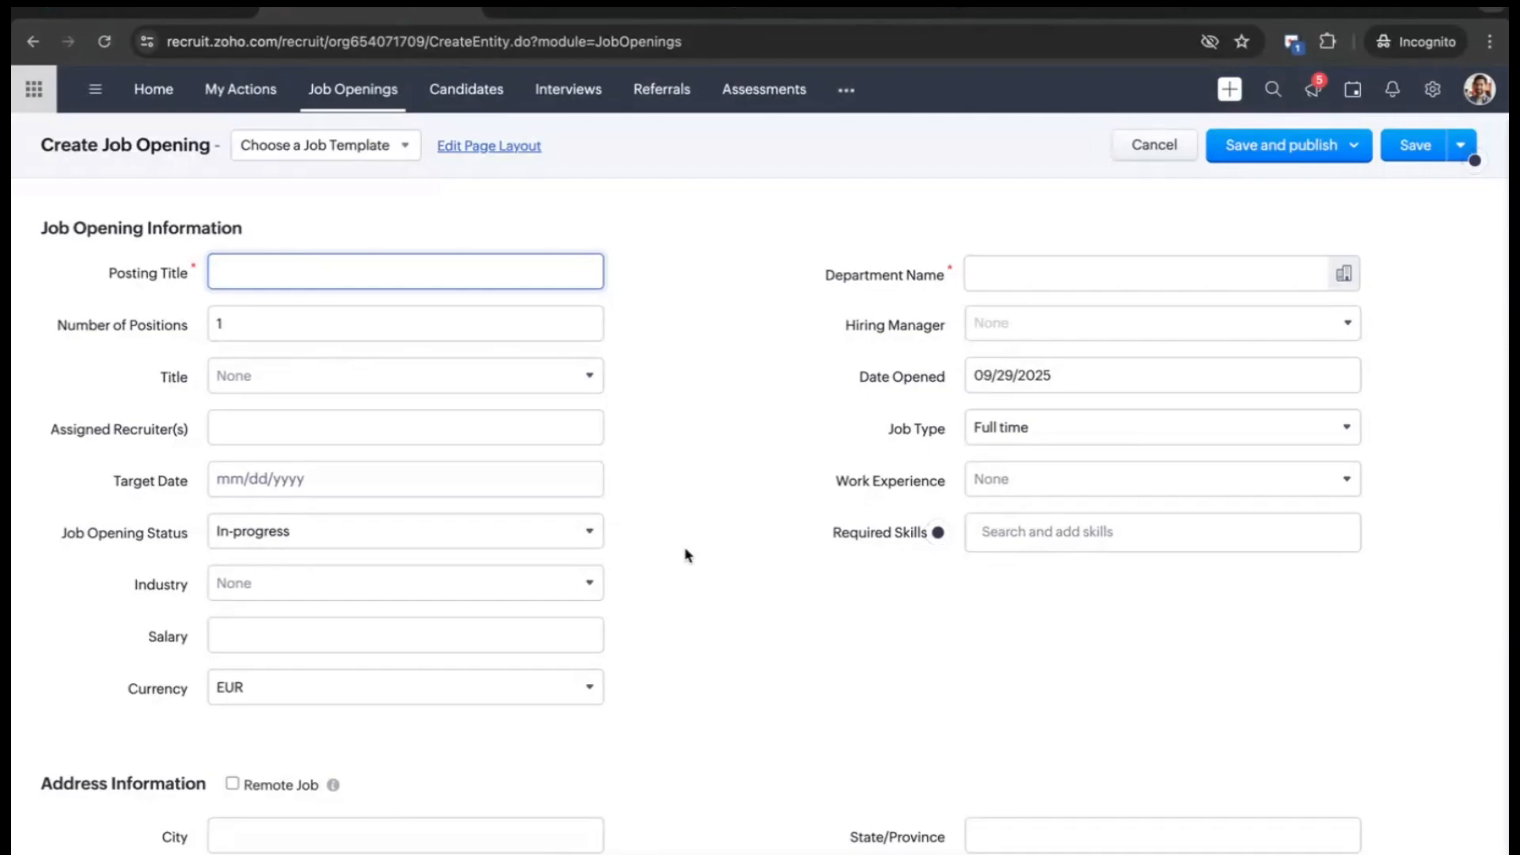
- Apply the Marketing Executive job template to the new job opening
left_click(342, 157)
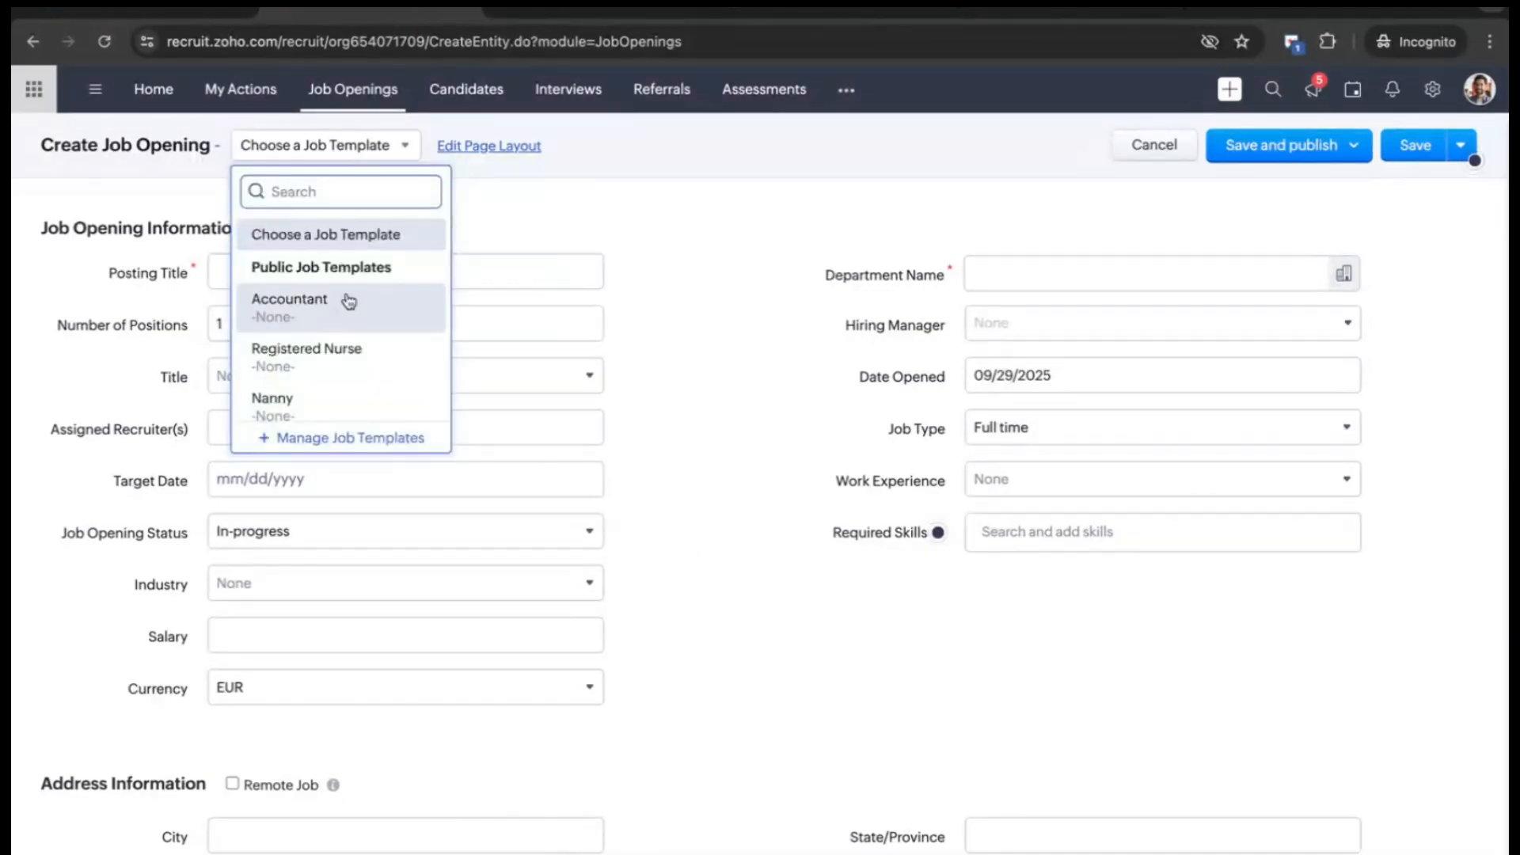
scroll(345, 298, "down", 3)
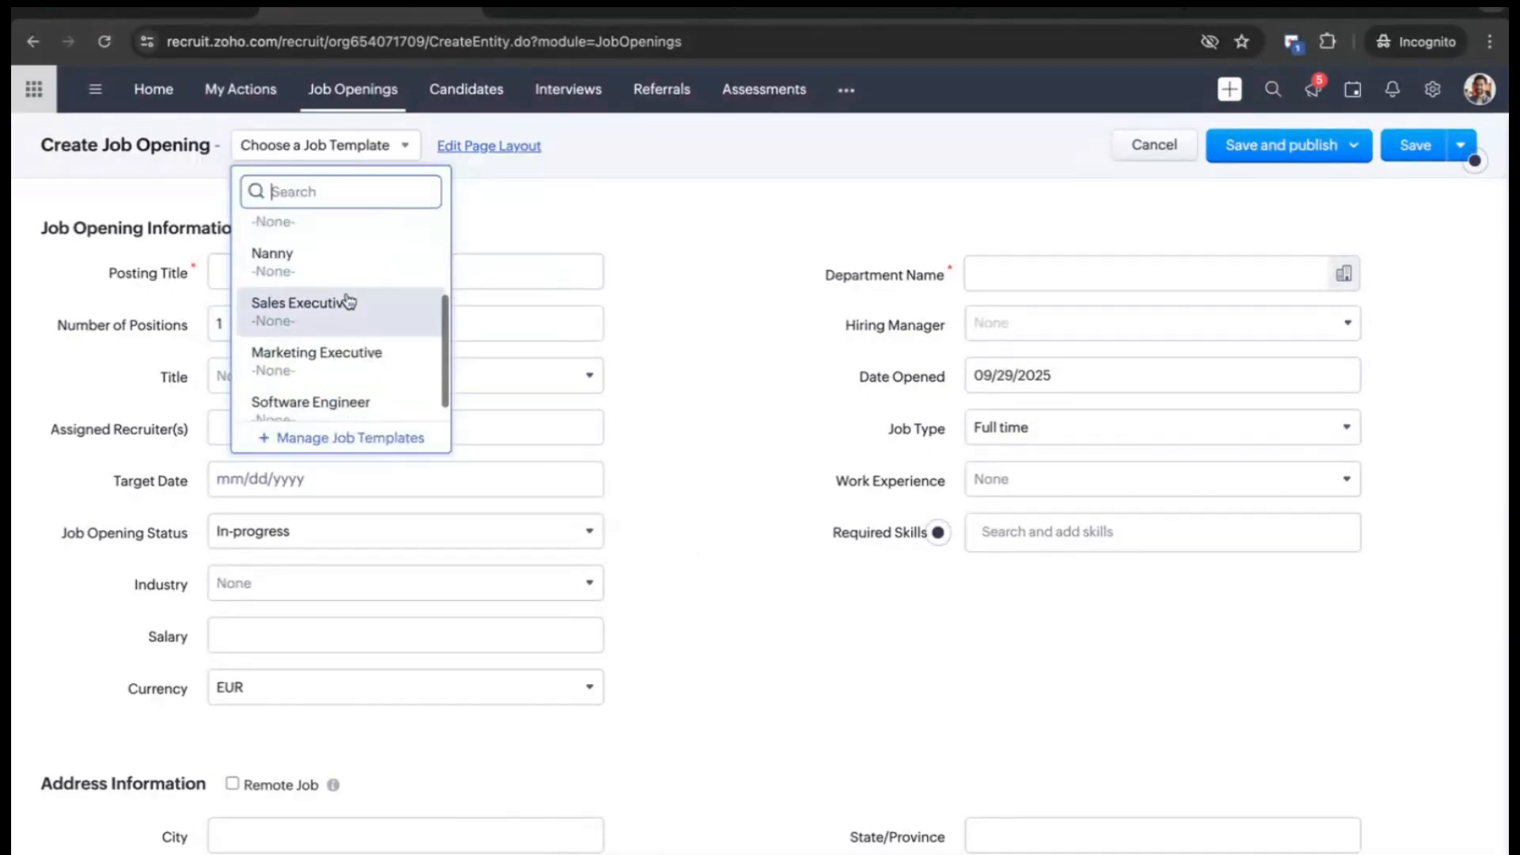
left_click(353, 346)
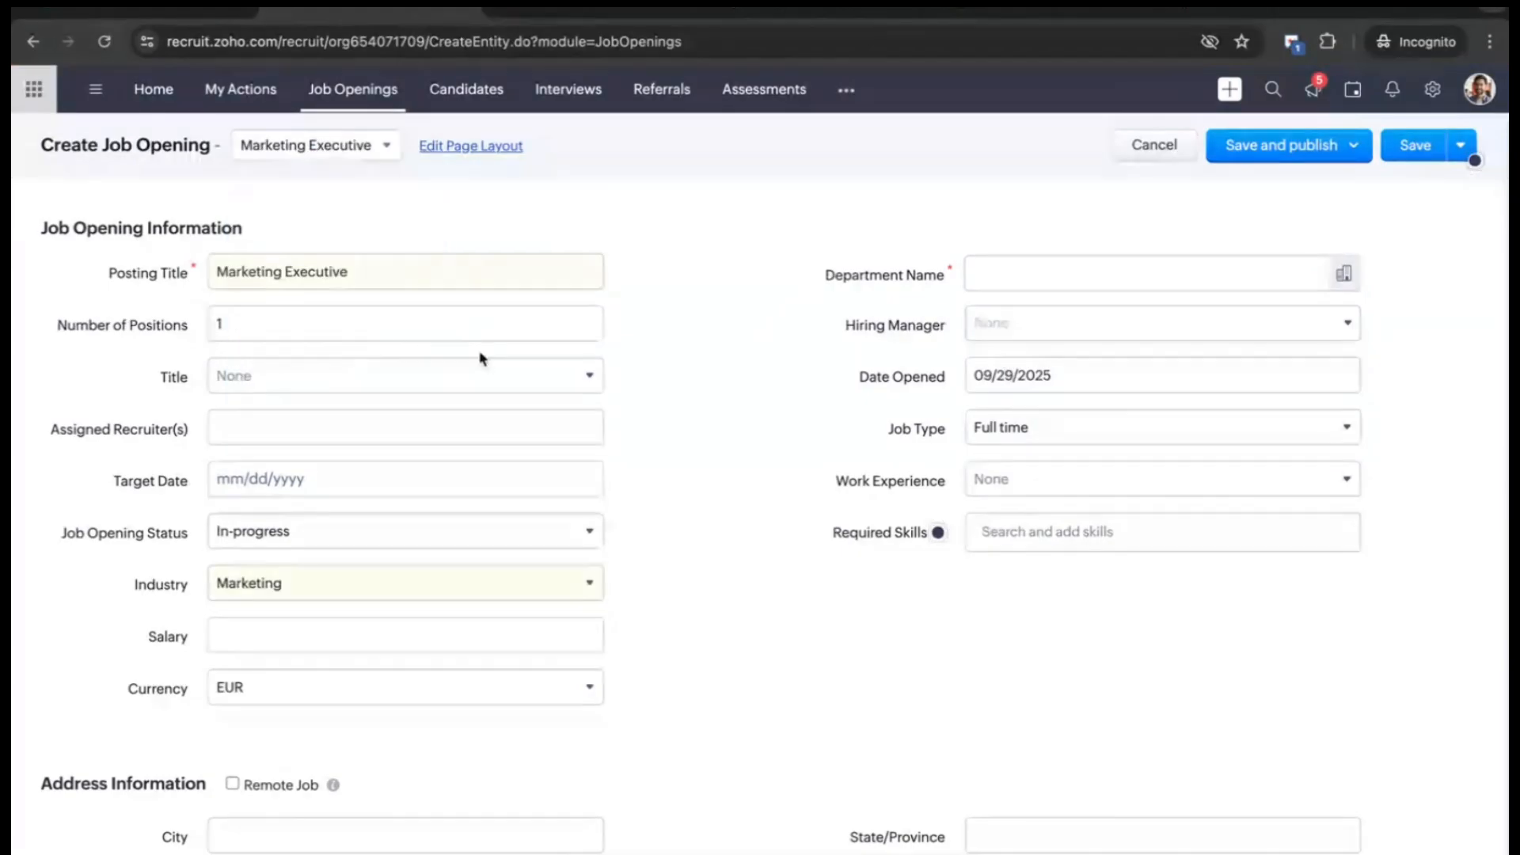
- Scroll to the Job Description and bring up Zia Assist's writing options
scroll(475, 353, "down", 1)
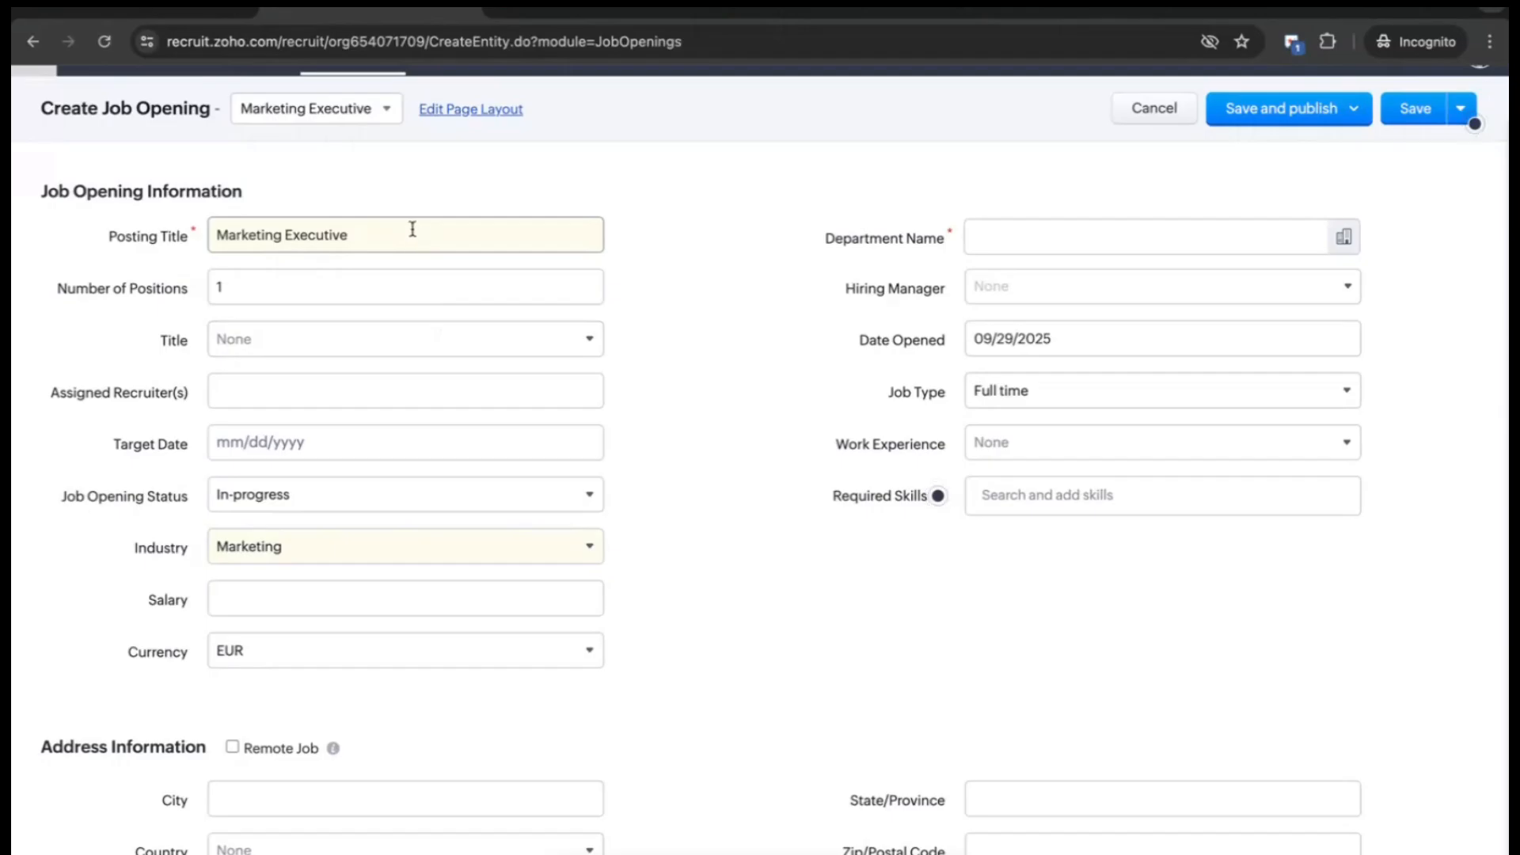
scroll(1116, 509, "down", 3)
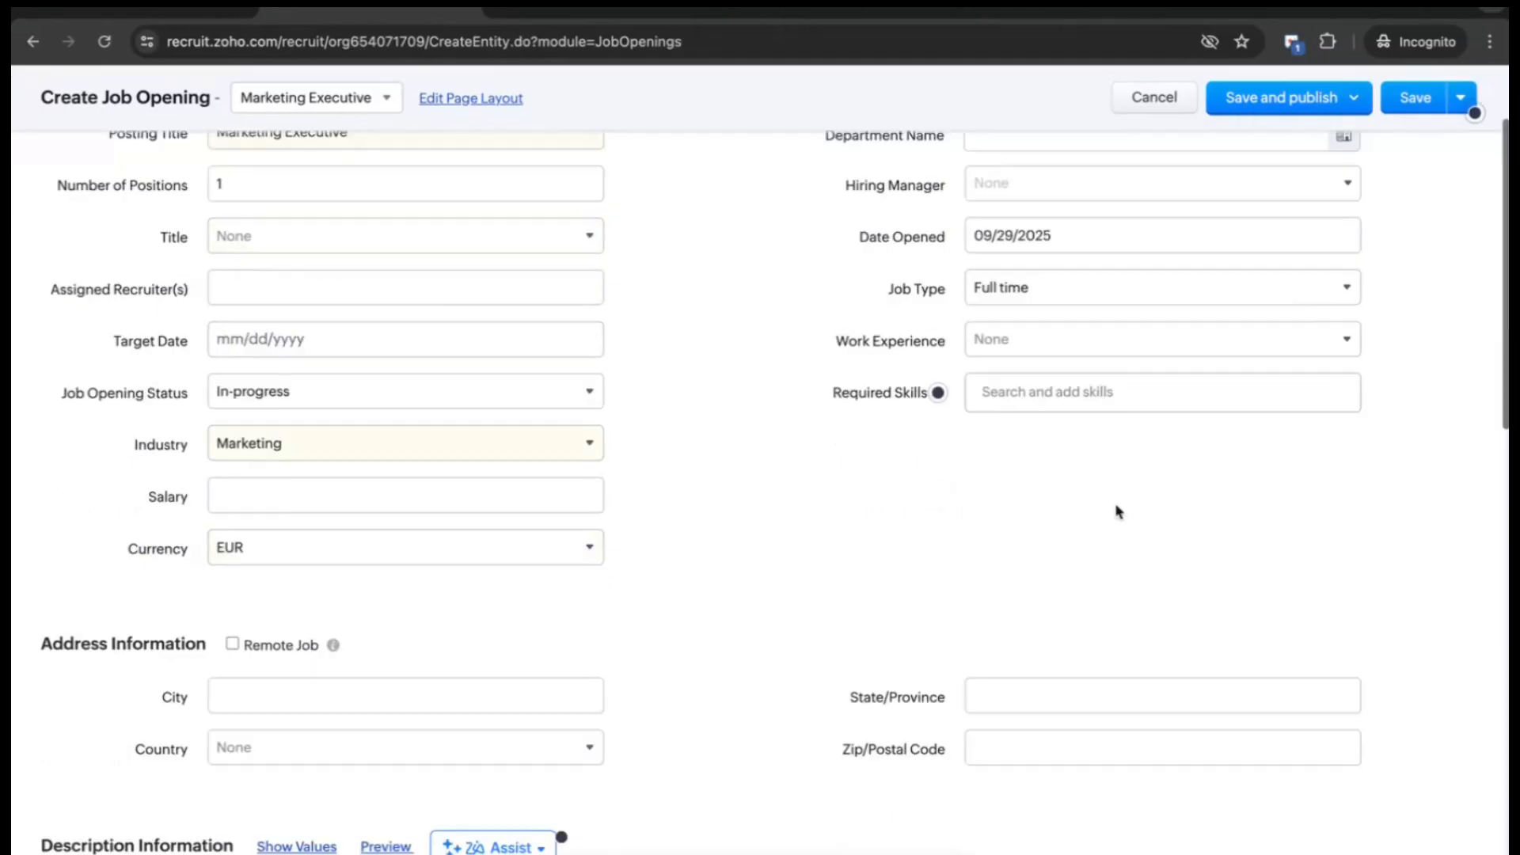
scroll(1116, 511, "down", 6)
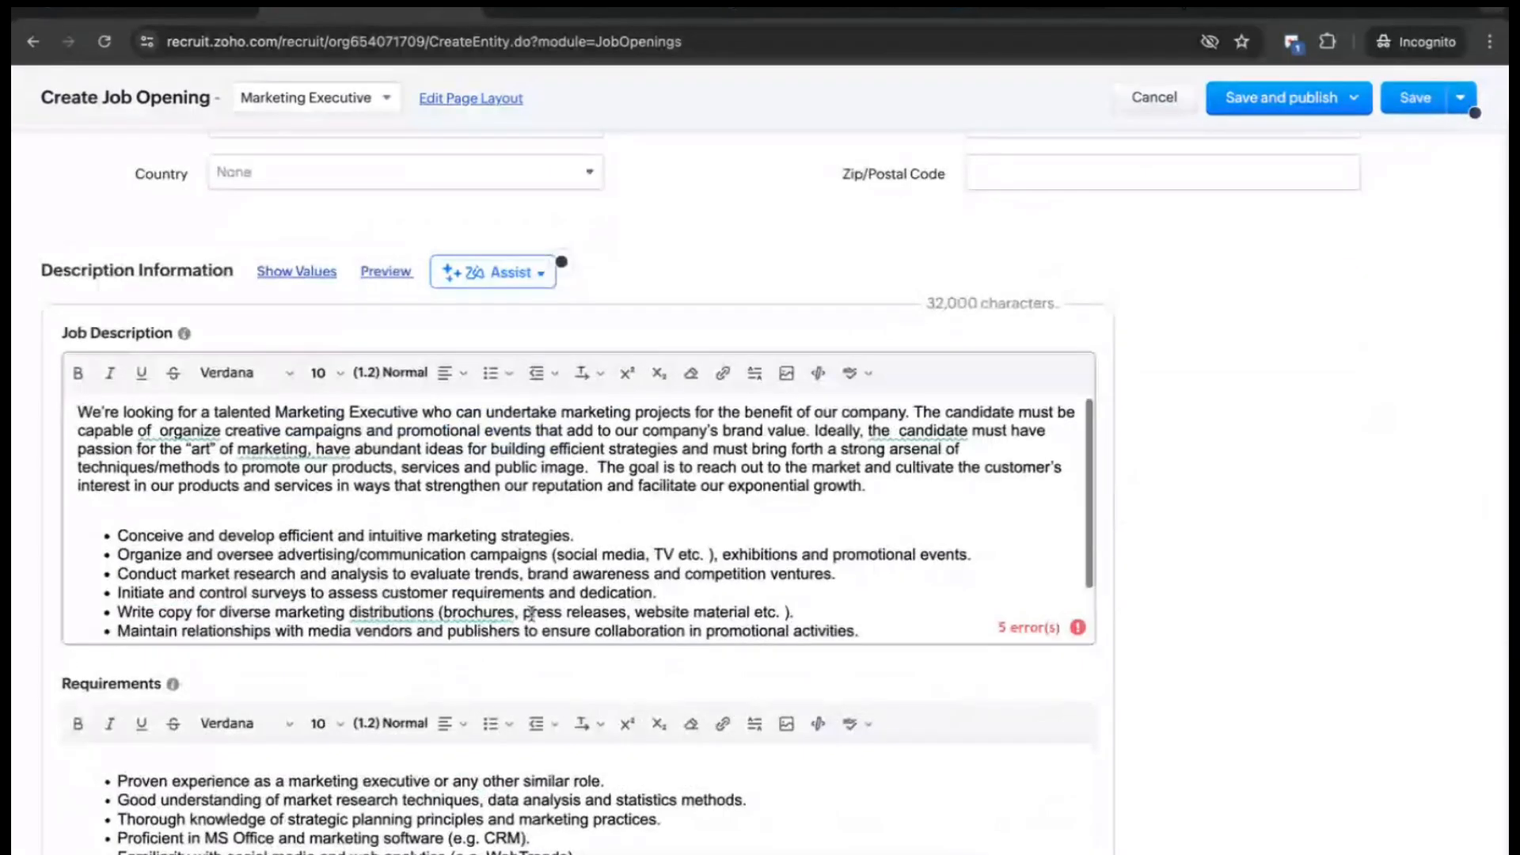
scroll(532, 615, "down", 3)
scroll(655, 813, "up", 1)
left_click(478, 271)
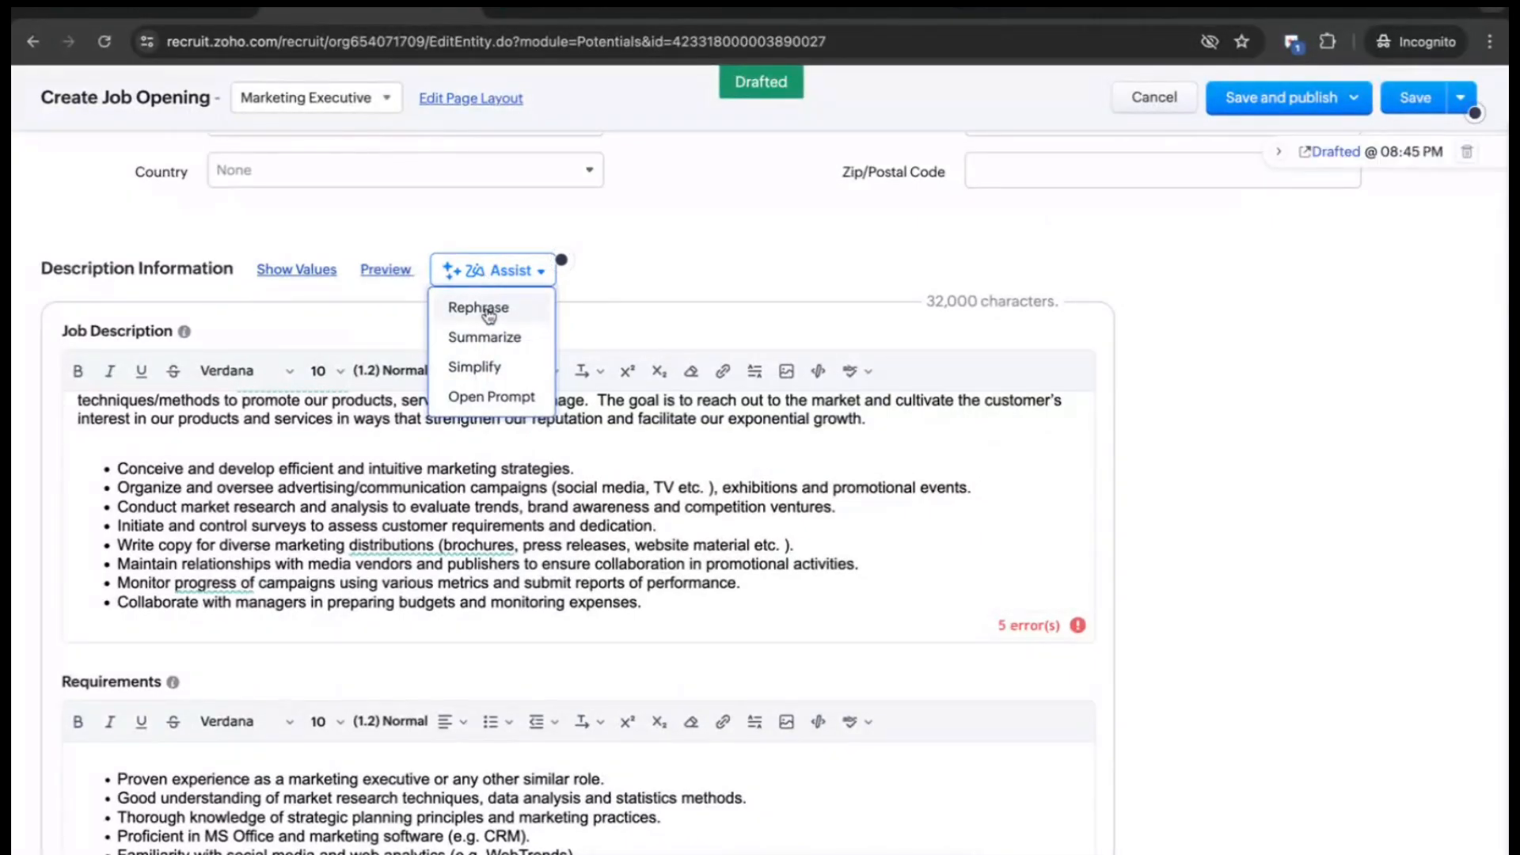
- Prompt Zia Assist with 'Rephrase this content for an opening in New York.', review, then close unapplied
left_click(497, 400)
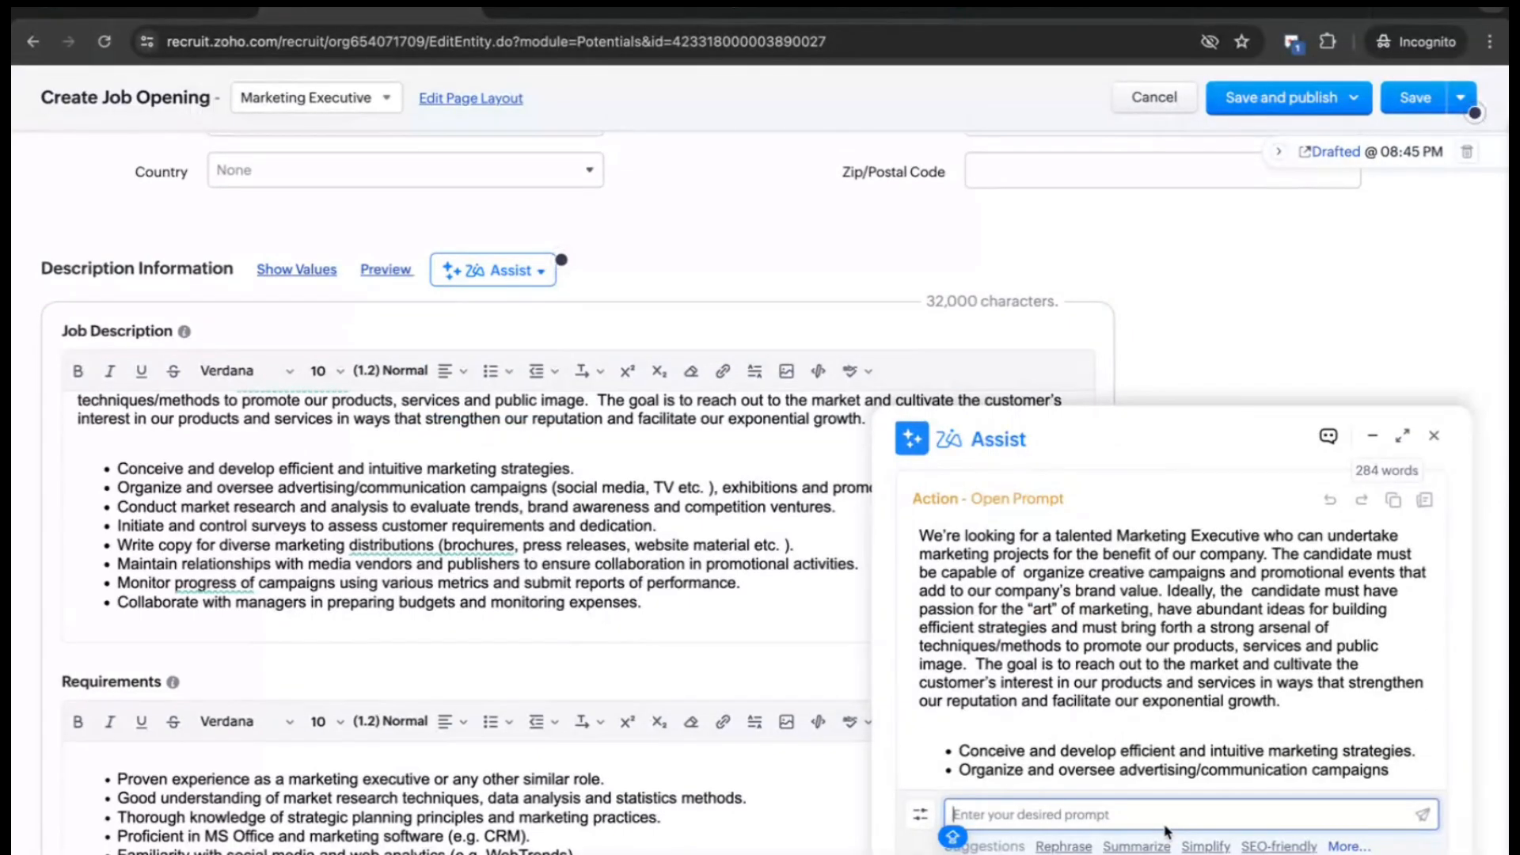
type("Rephrase")
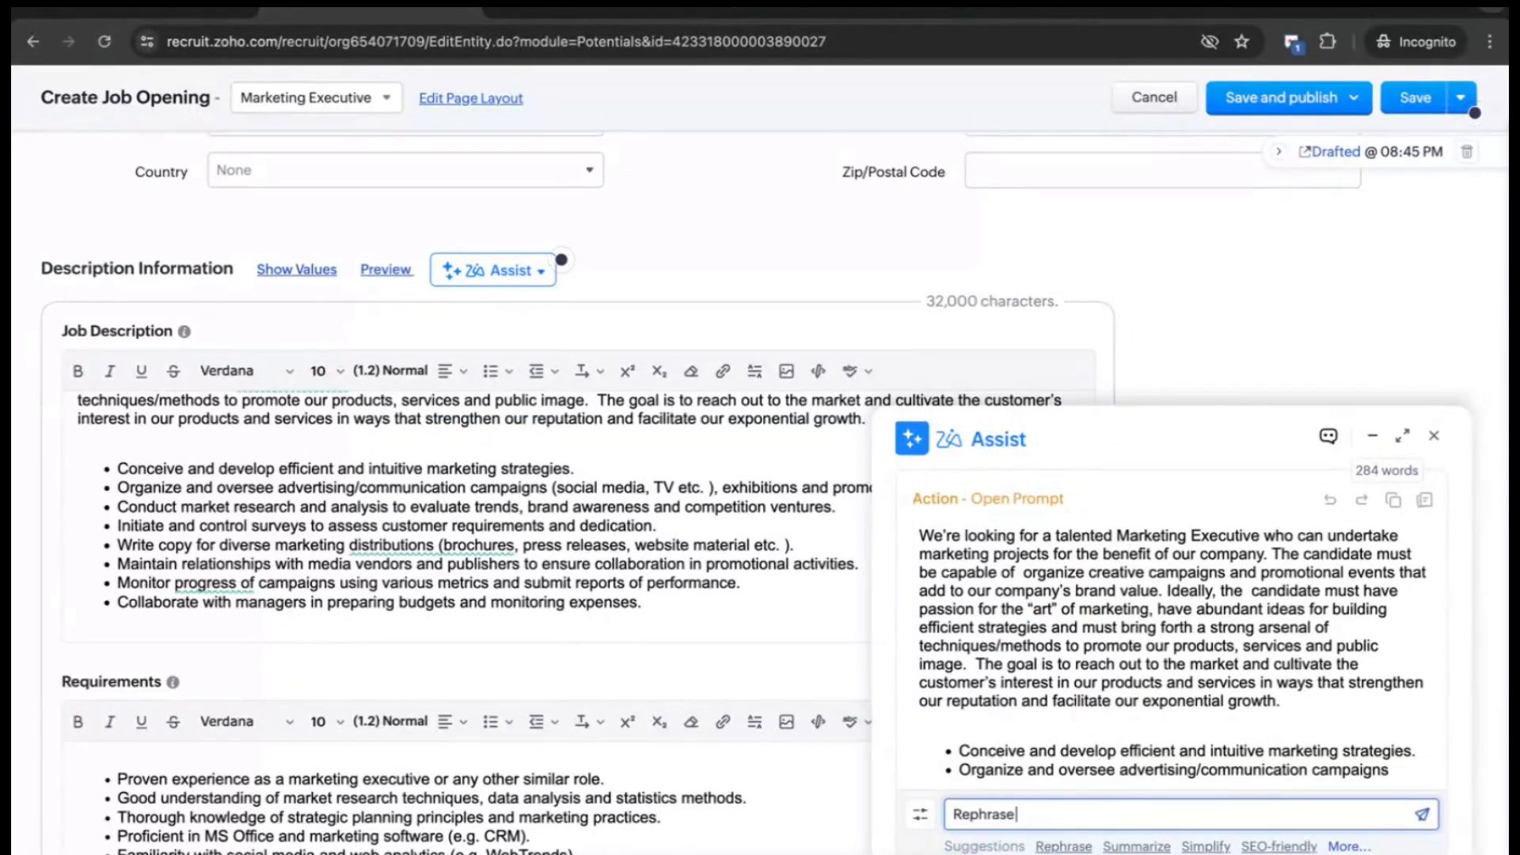
type(" this content for an openin")
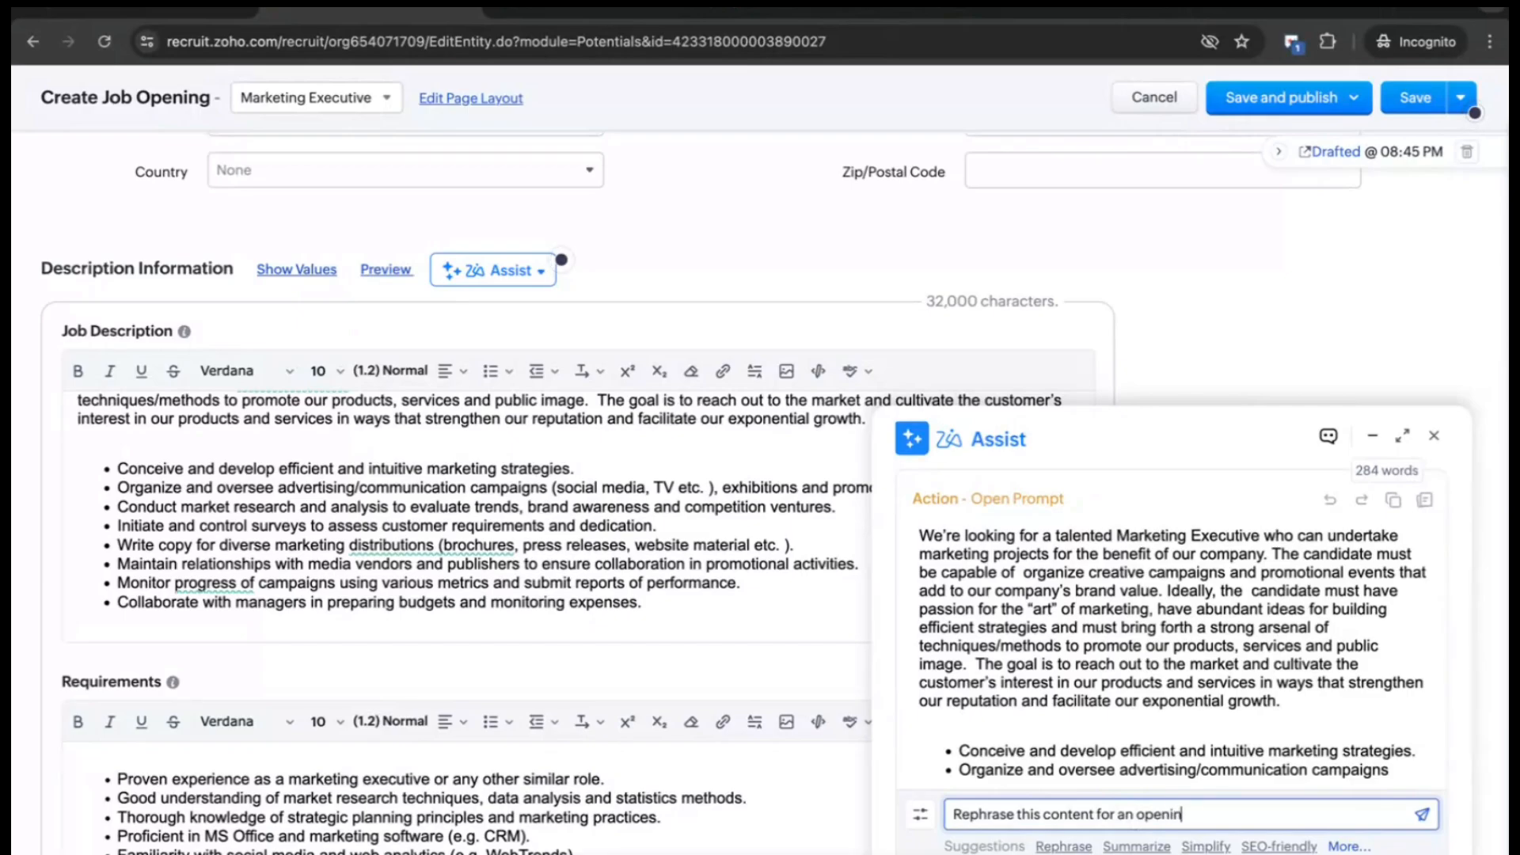
type("g in New York.")
key("Return")
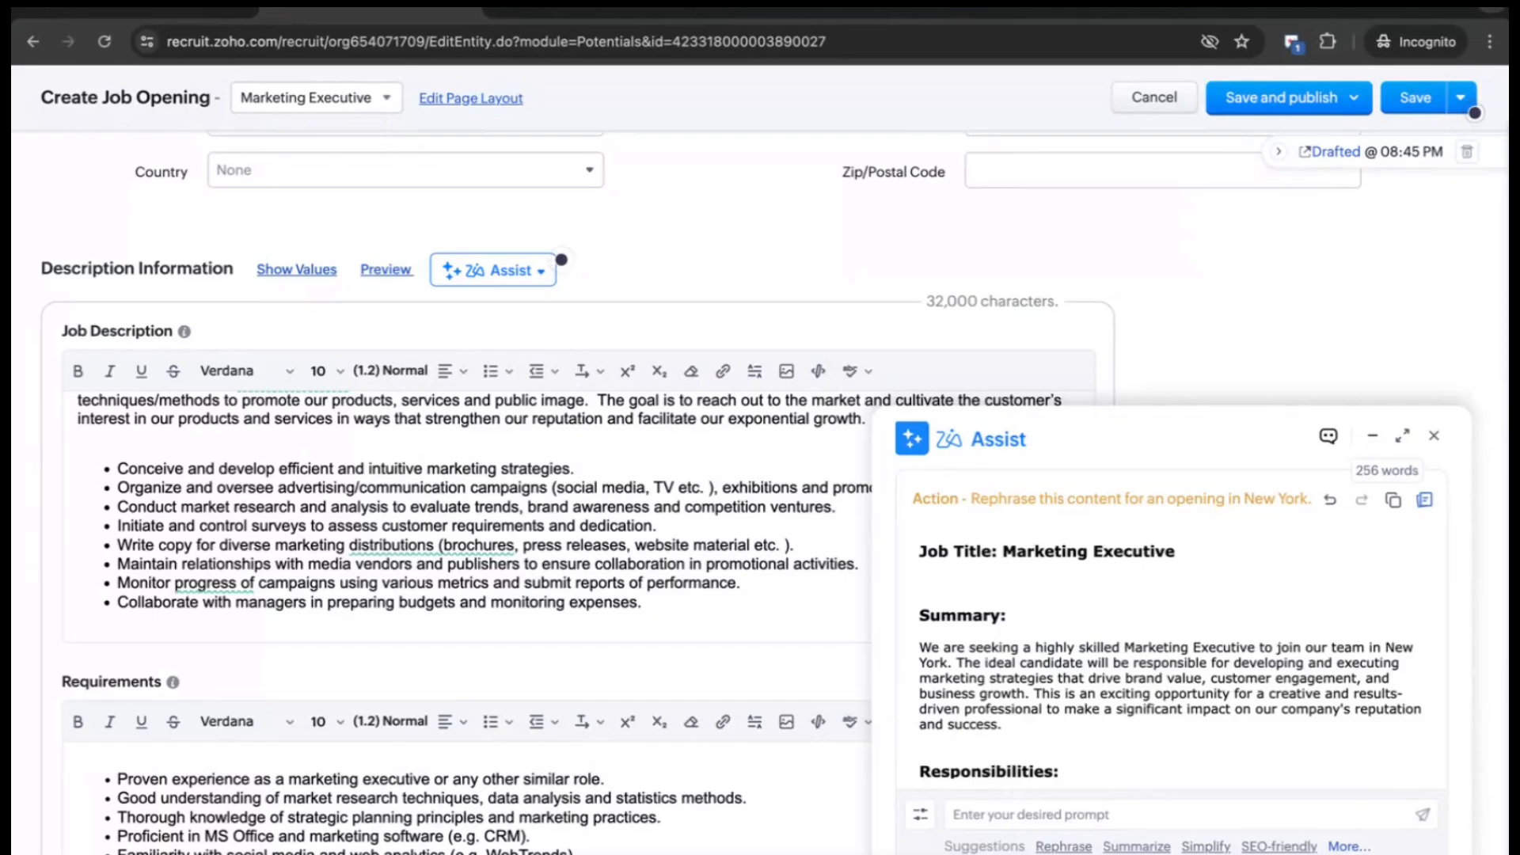
scroll(1204, 726, "down", 1)
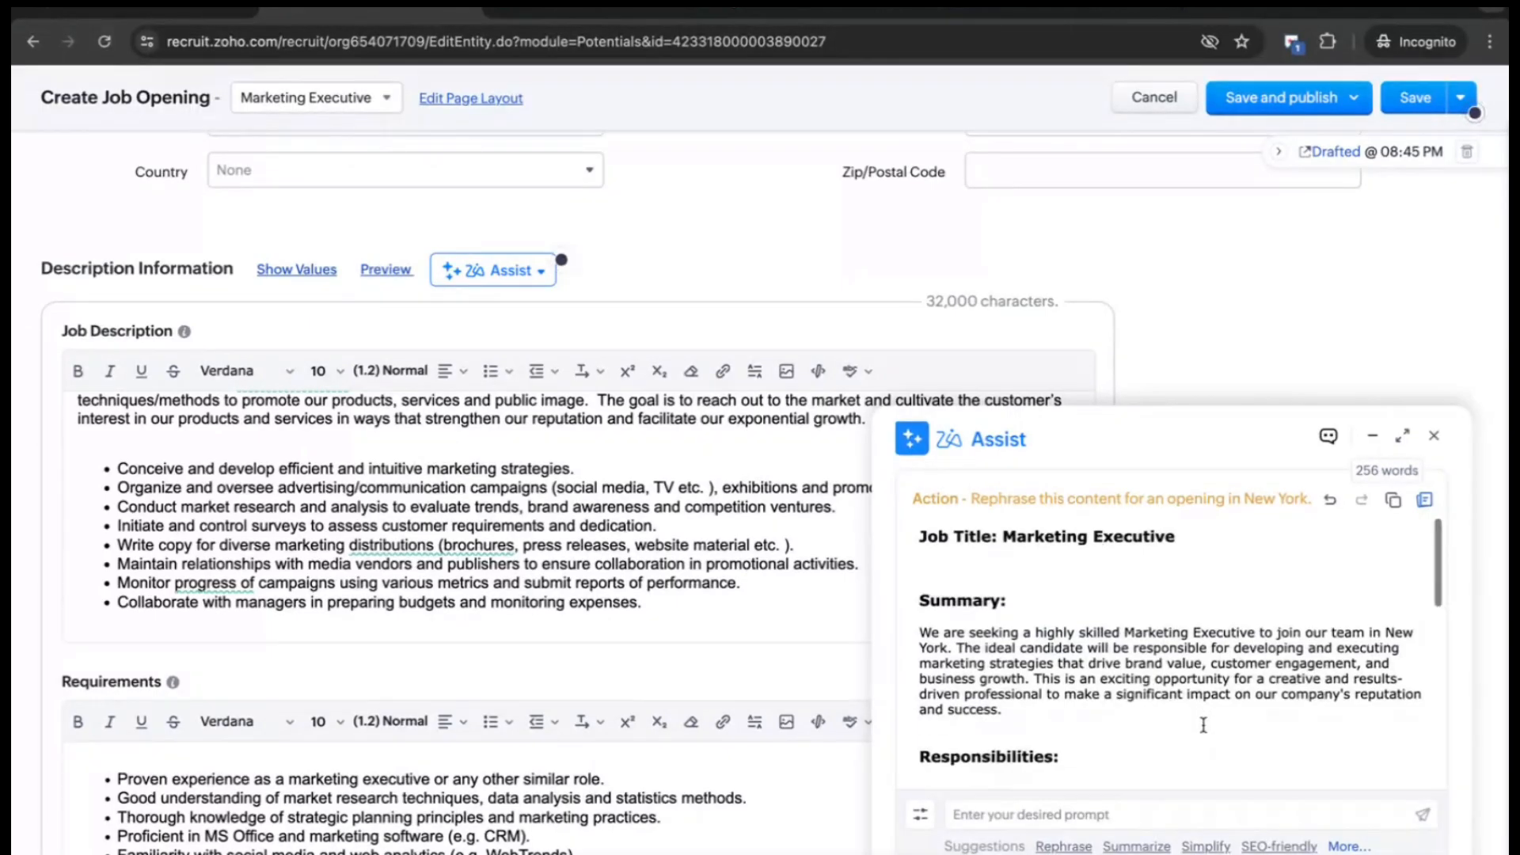
left_click_drag(1369, 631, 956, 648)
scroll(1031, 679, "down", 1)
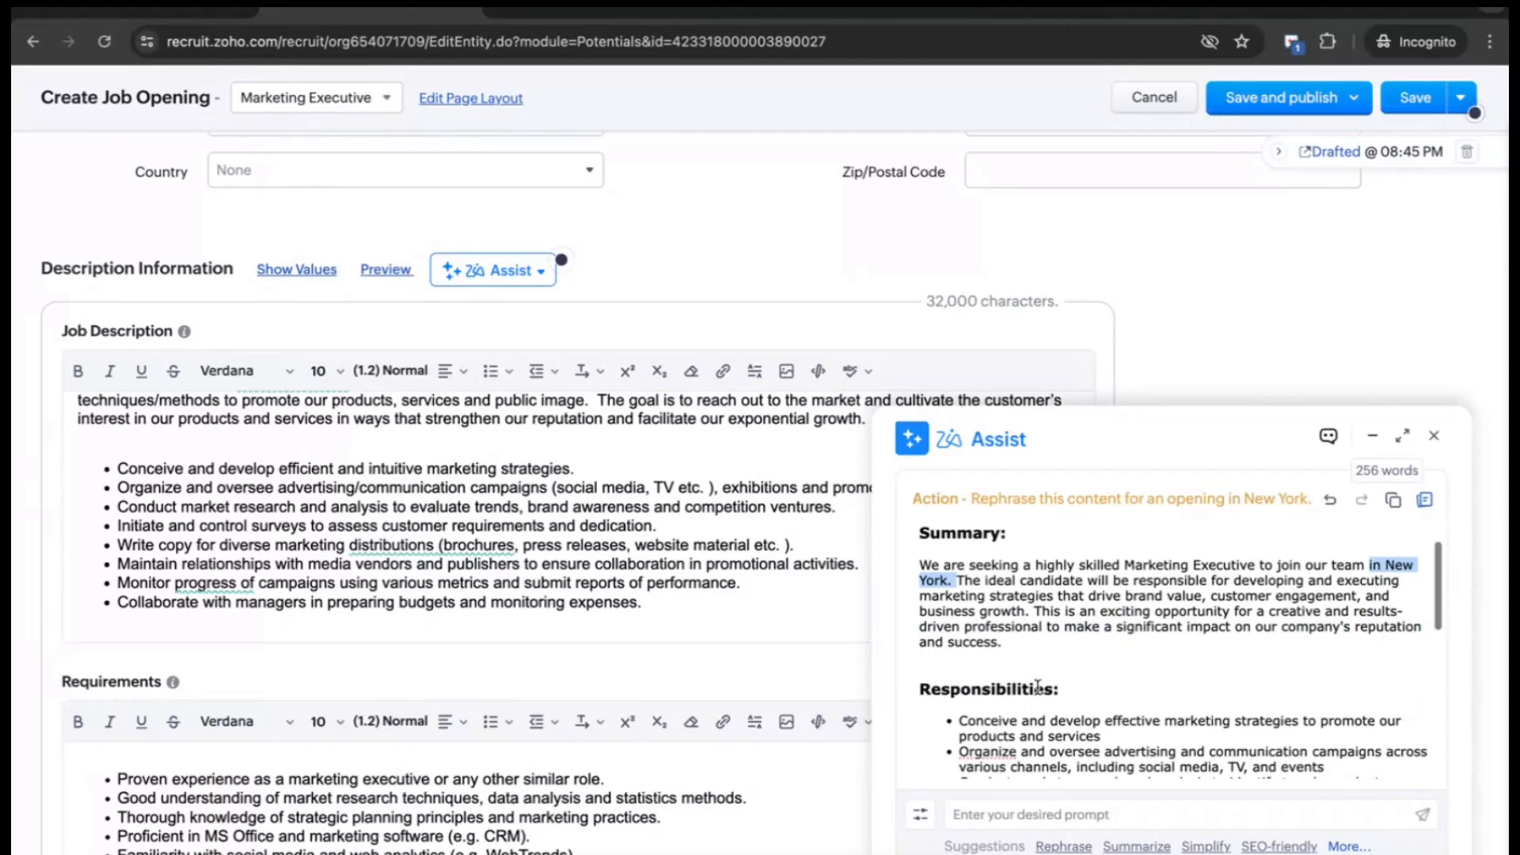
left_click(1433, 435)
scroll(1006, 448, "up", 2)
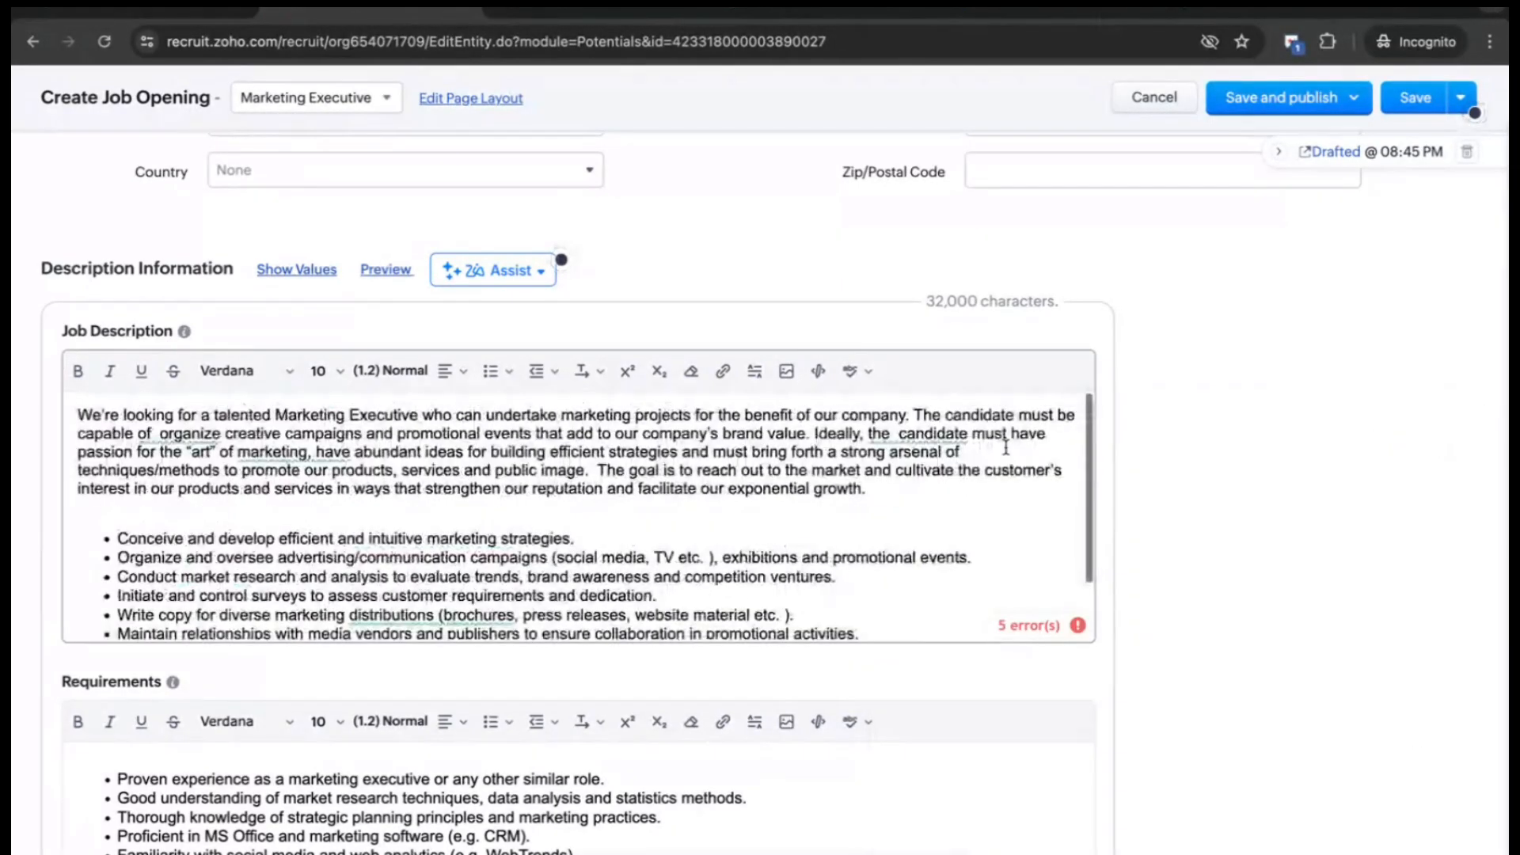
- Cancel and discard the Marketing Executive job opening draft, then go to Candidates
scroll(1163, 406, "up", 10)
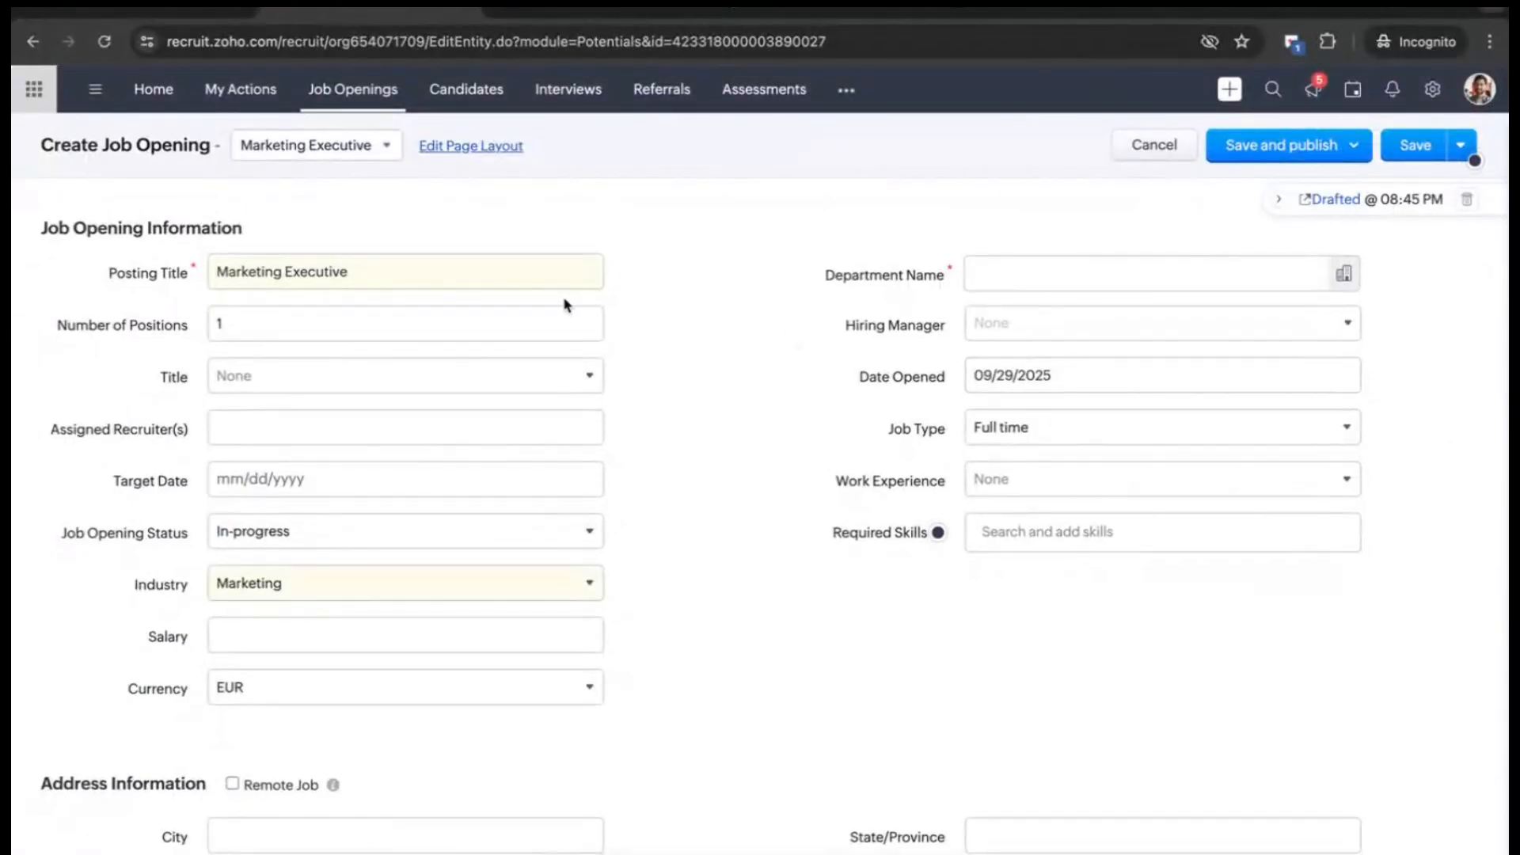
left_click(1143, 145)
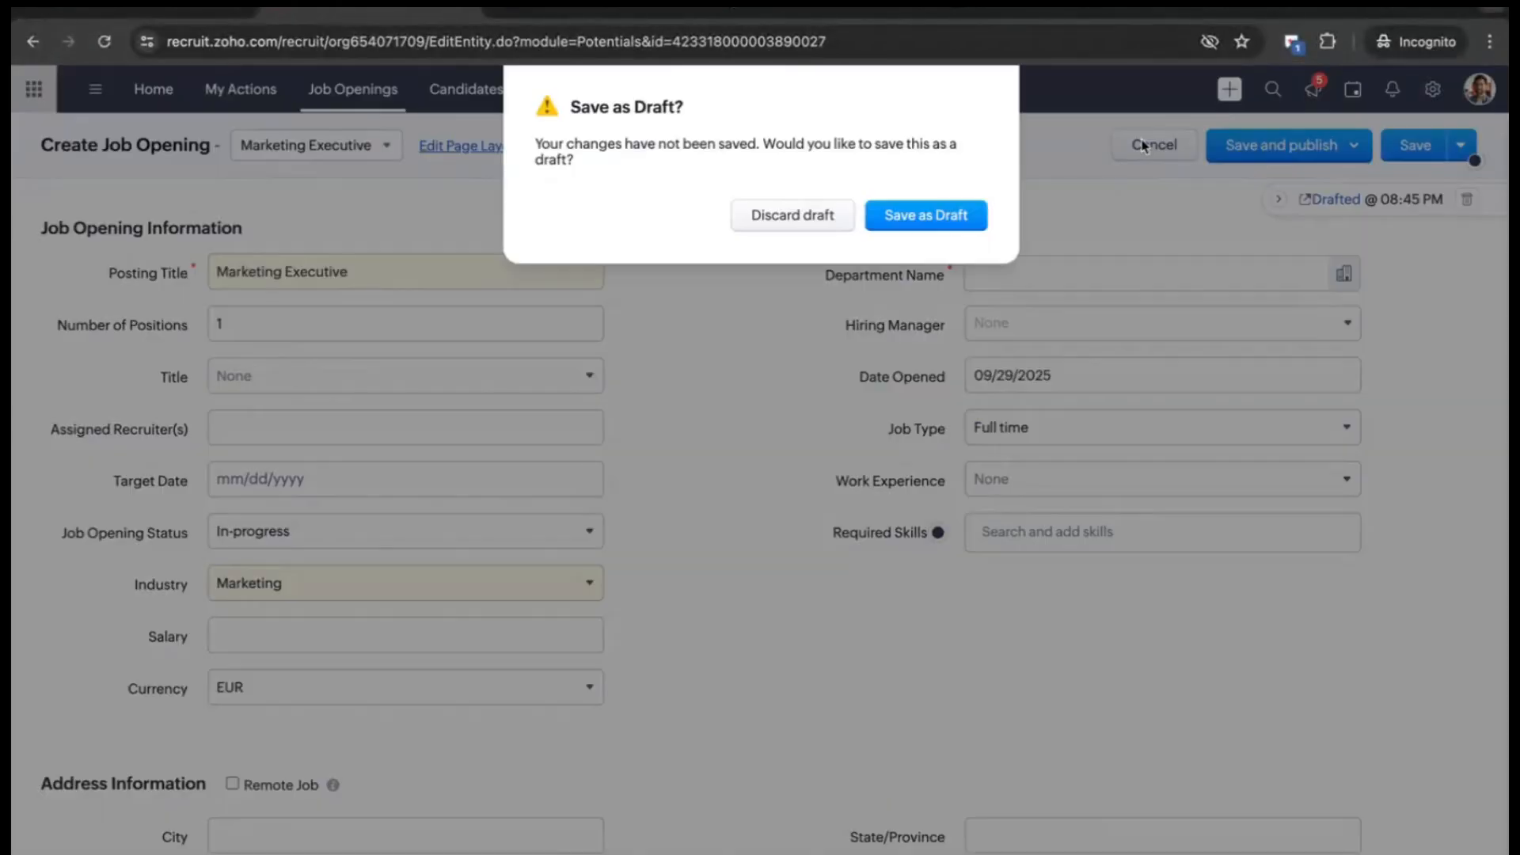
left_click(815, 217)
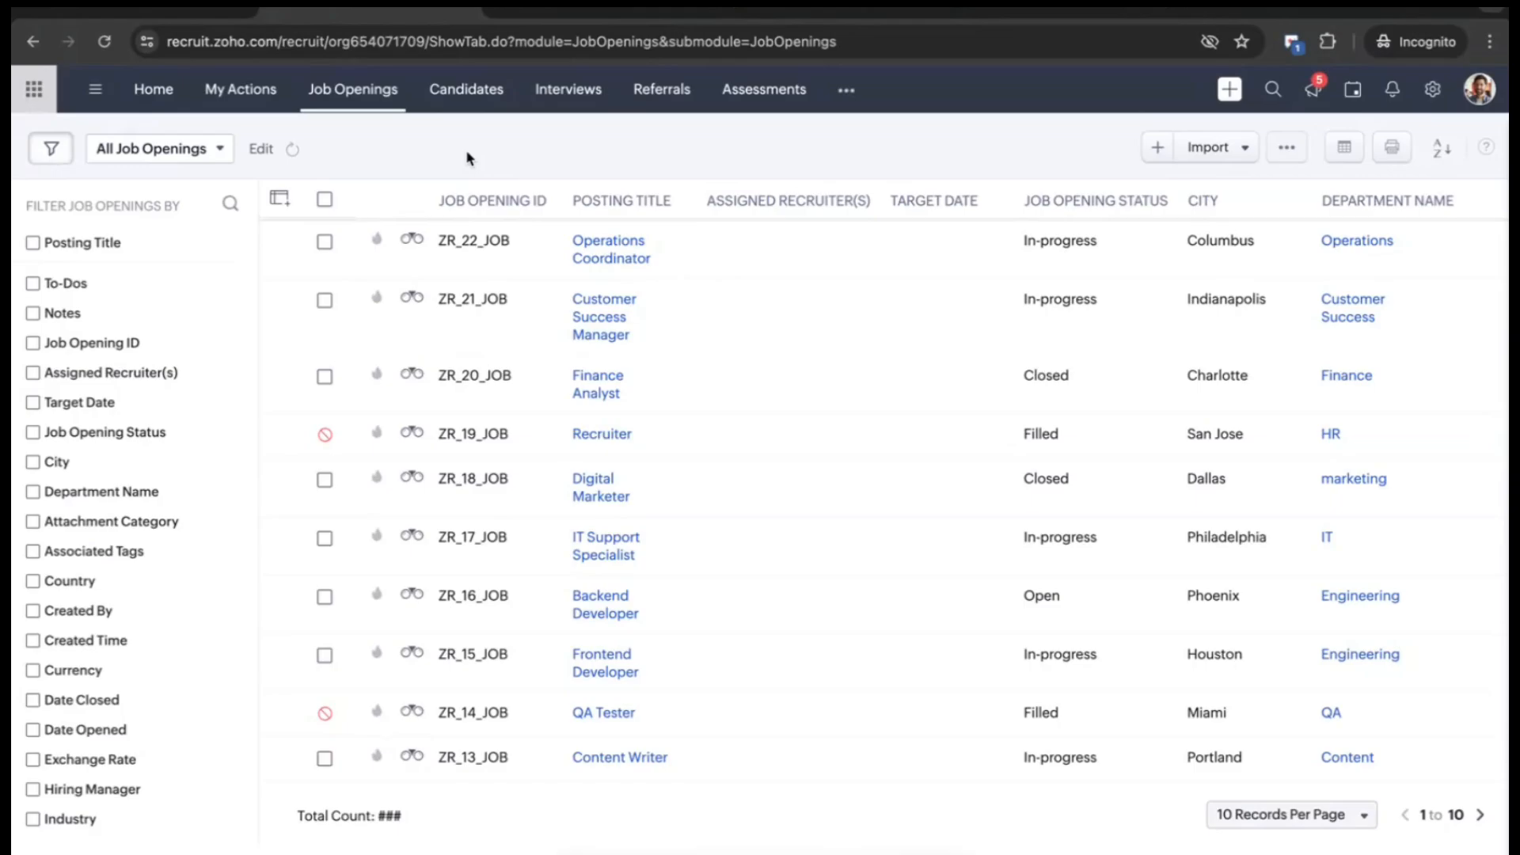
left_click(466, 97)
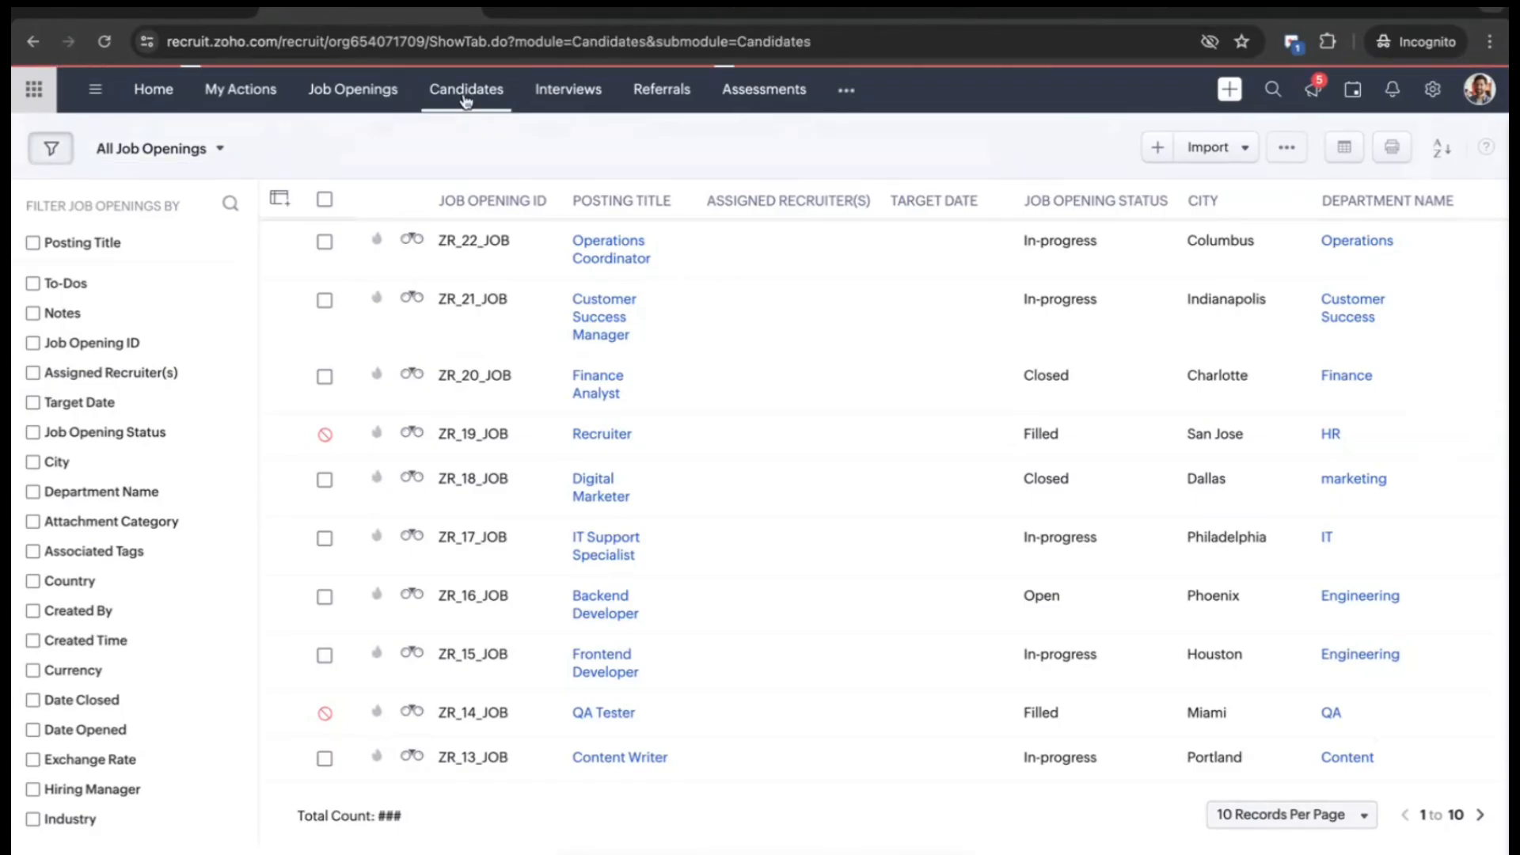
left_click(382, 99)
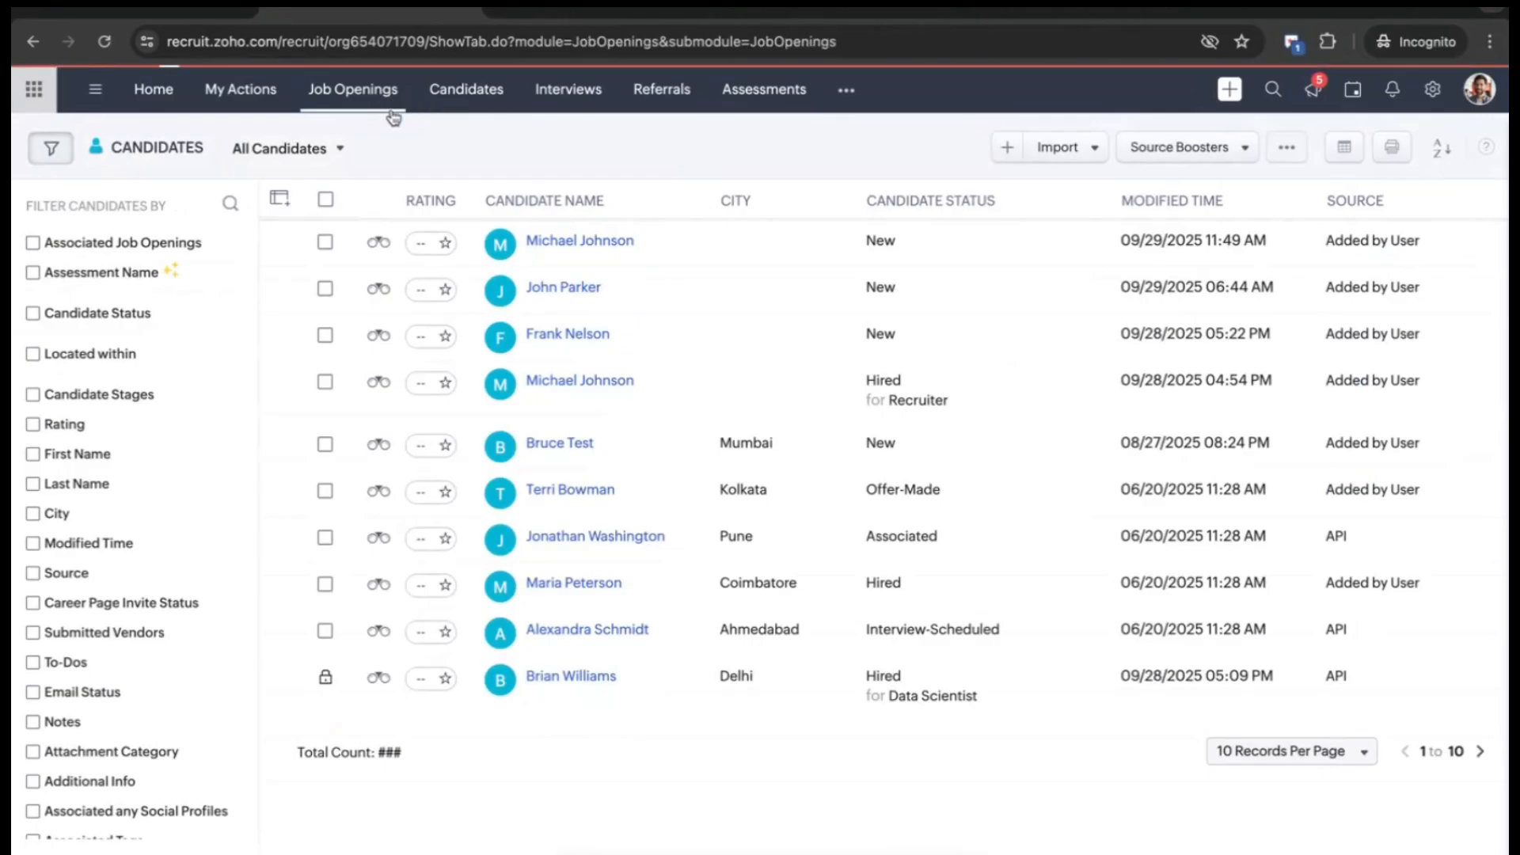
left_click(606, 306)
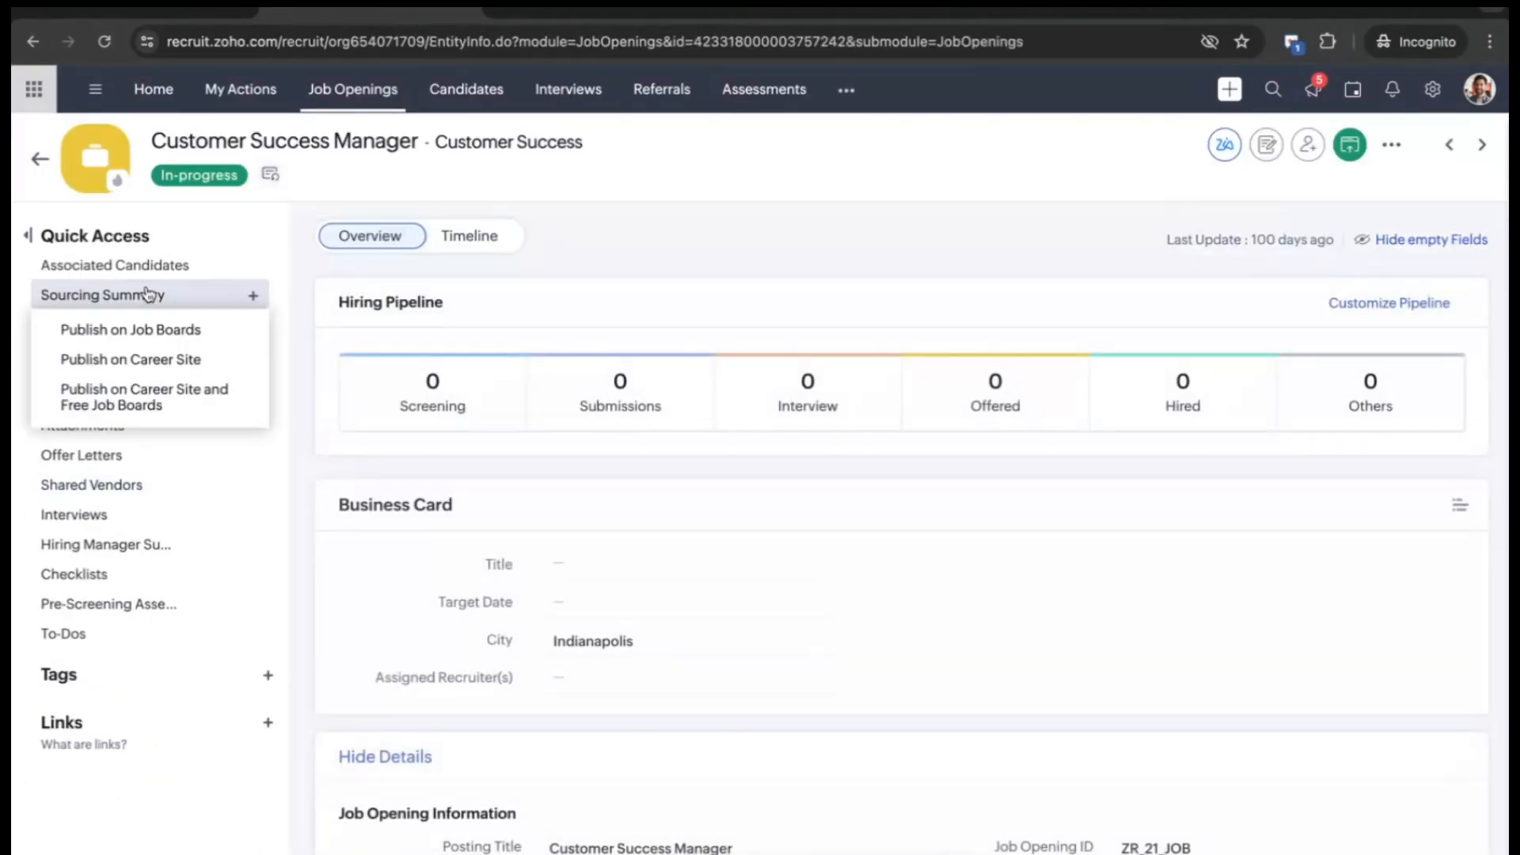
left_click(152, 294)
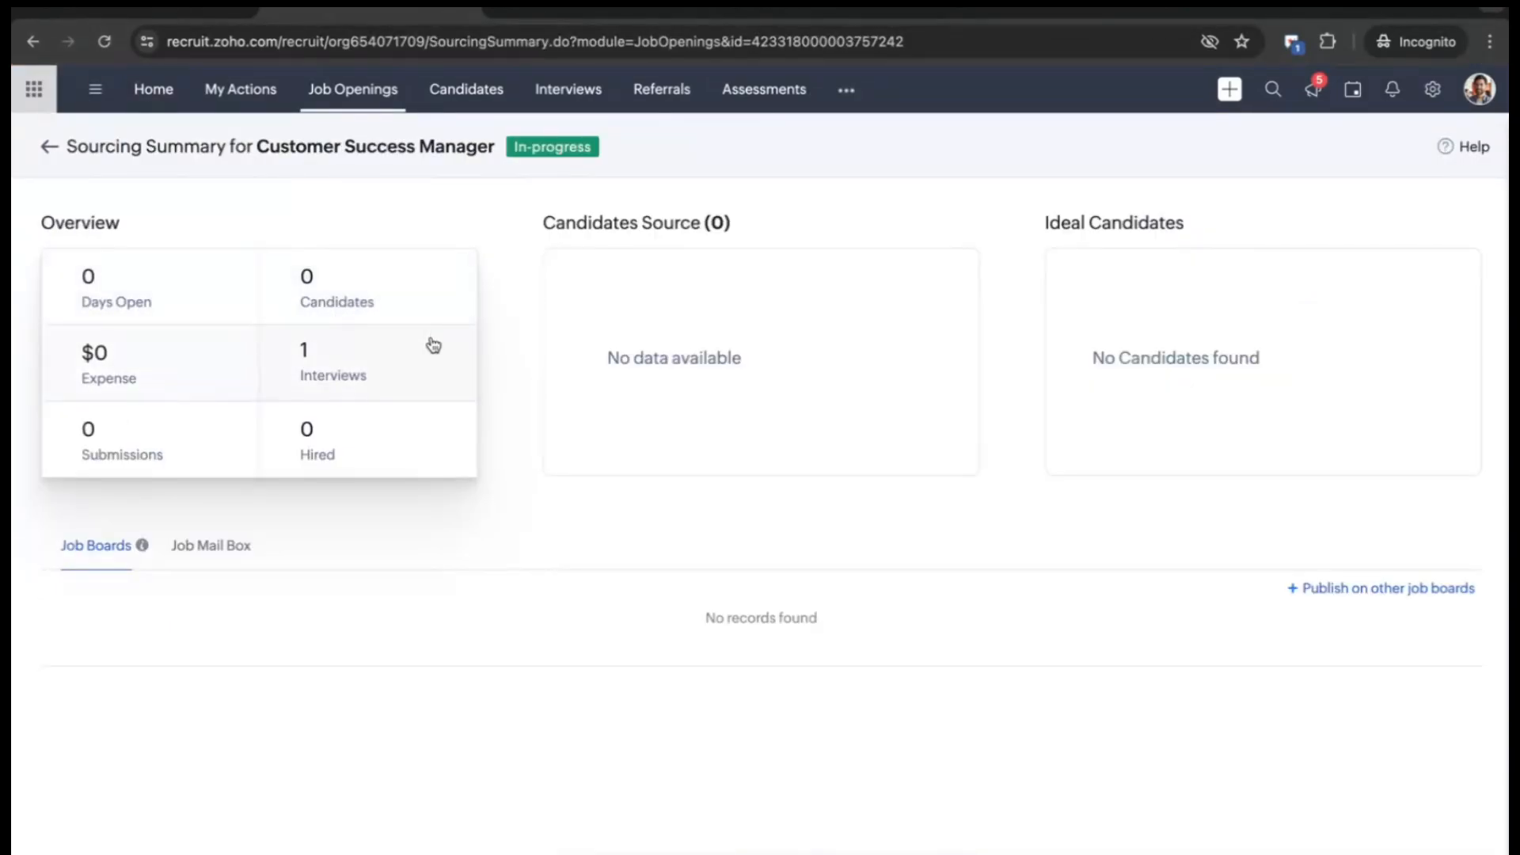
left_click(471, 101)
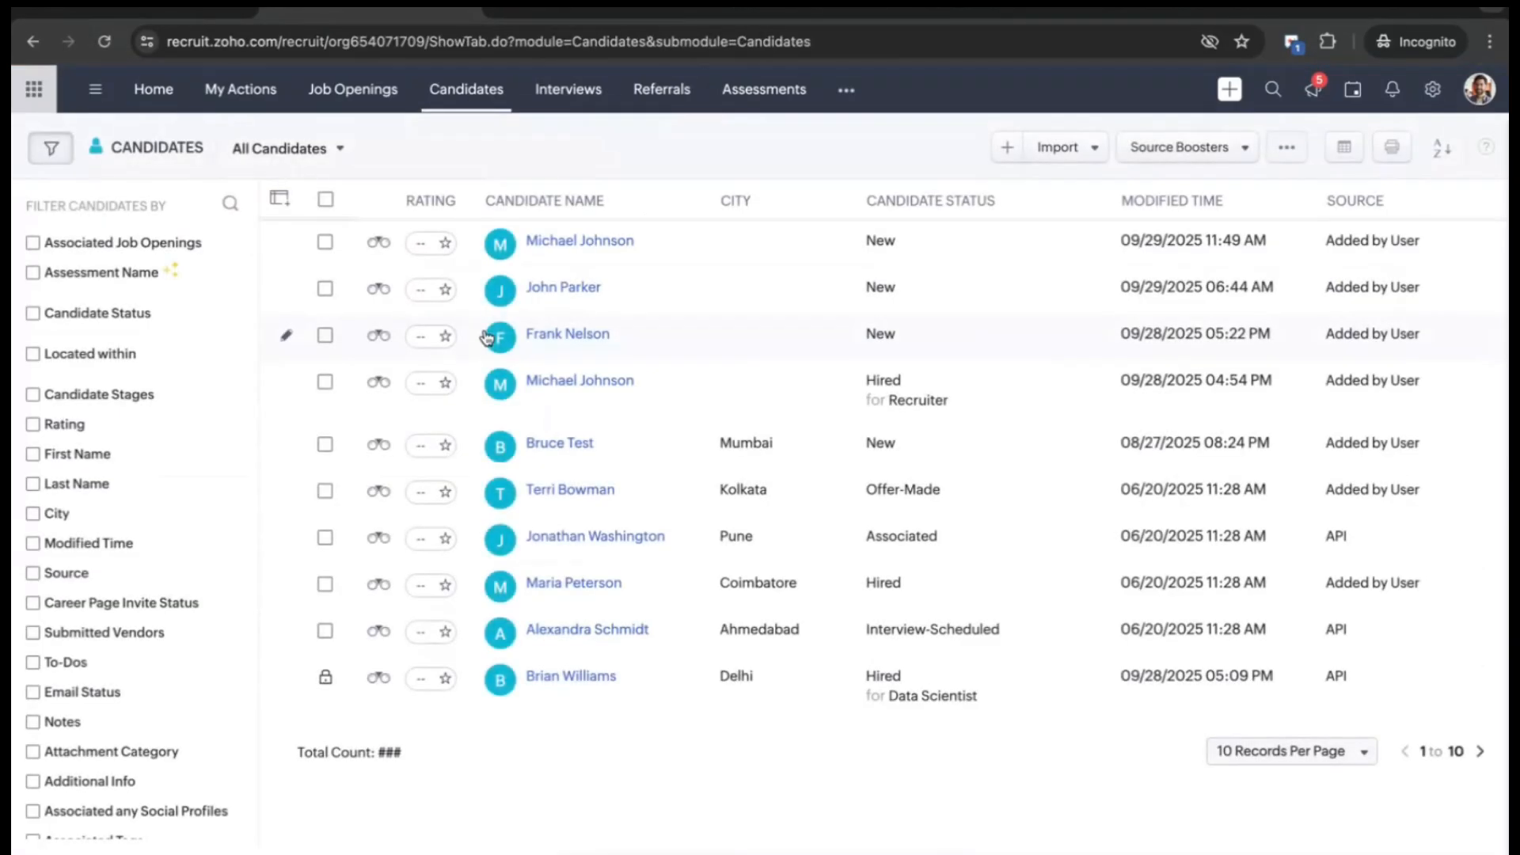
mouse_move(487, 338)
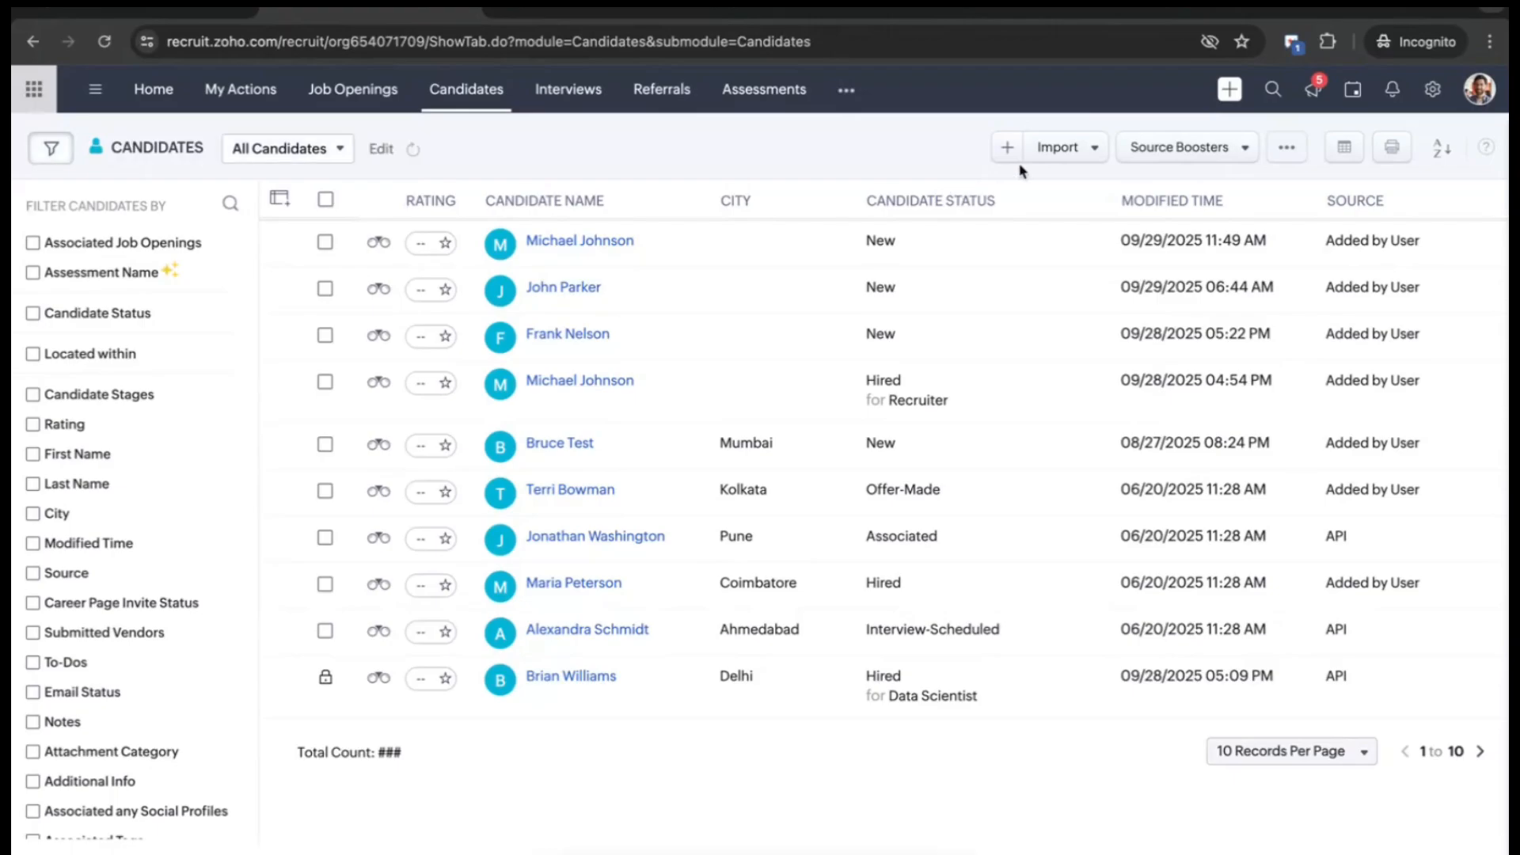
left_click(1062, 158)
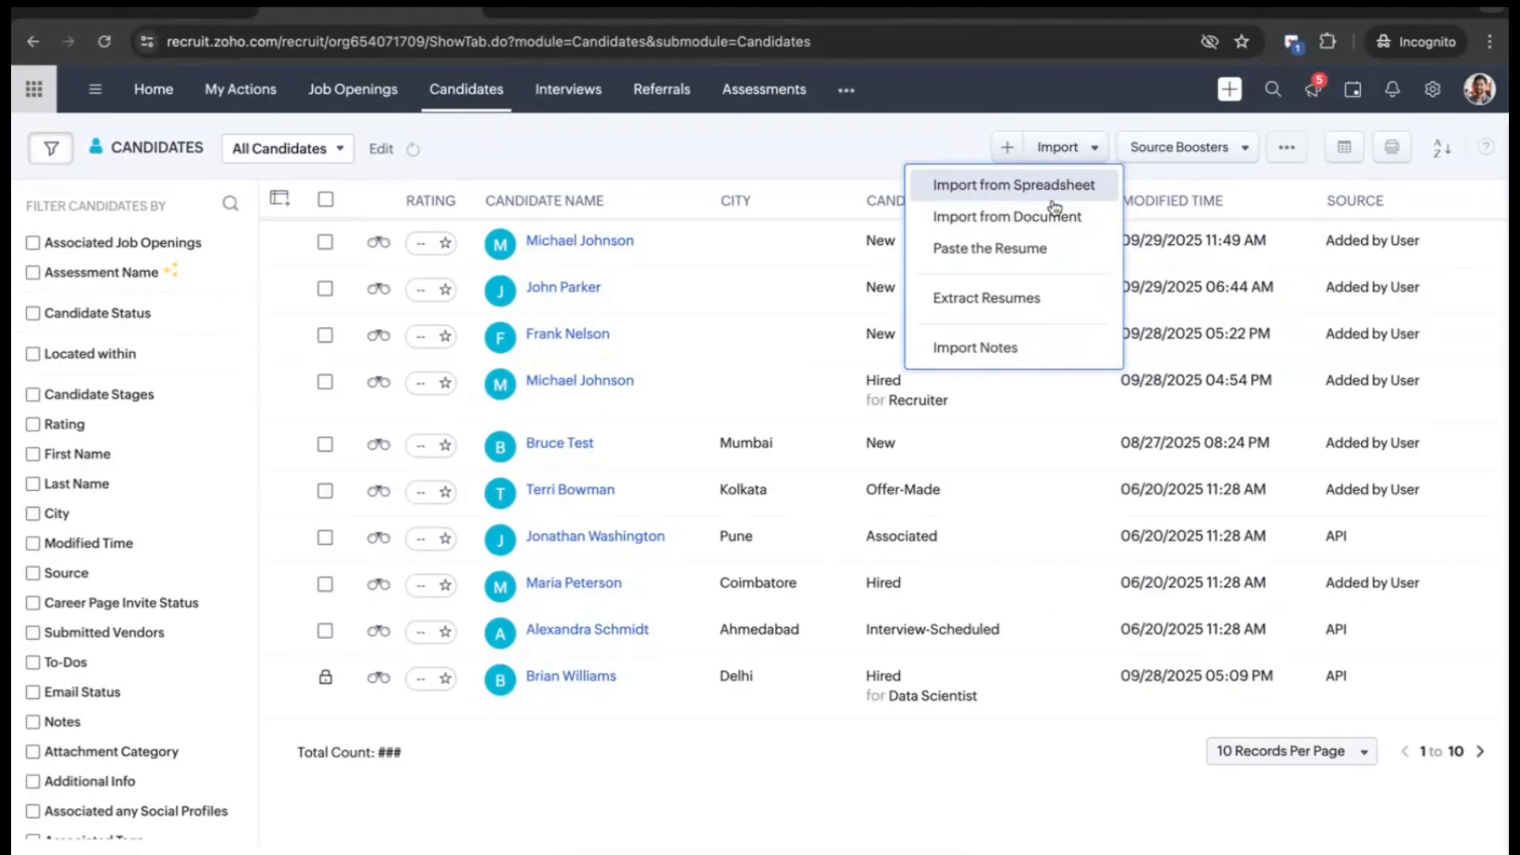
left_click(1009, 301)
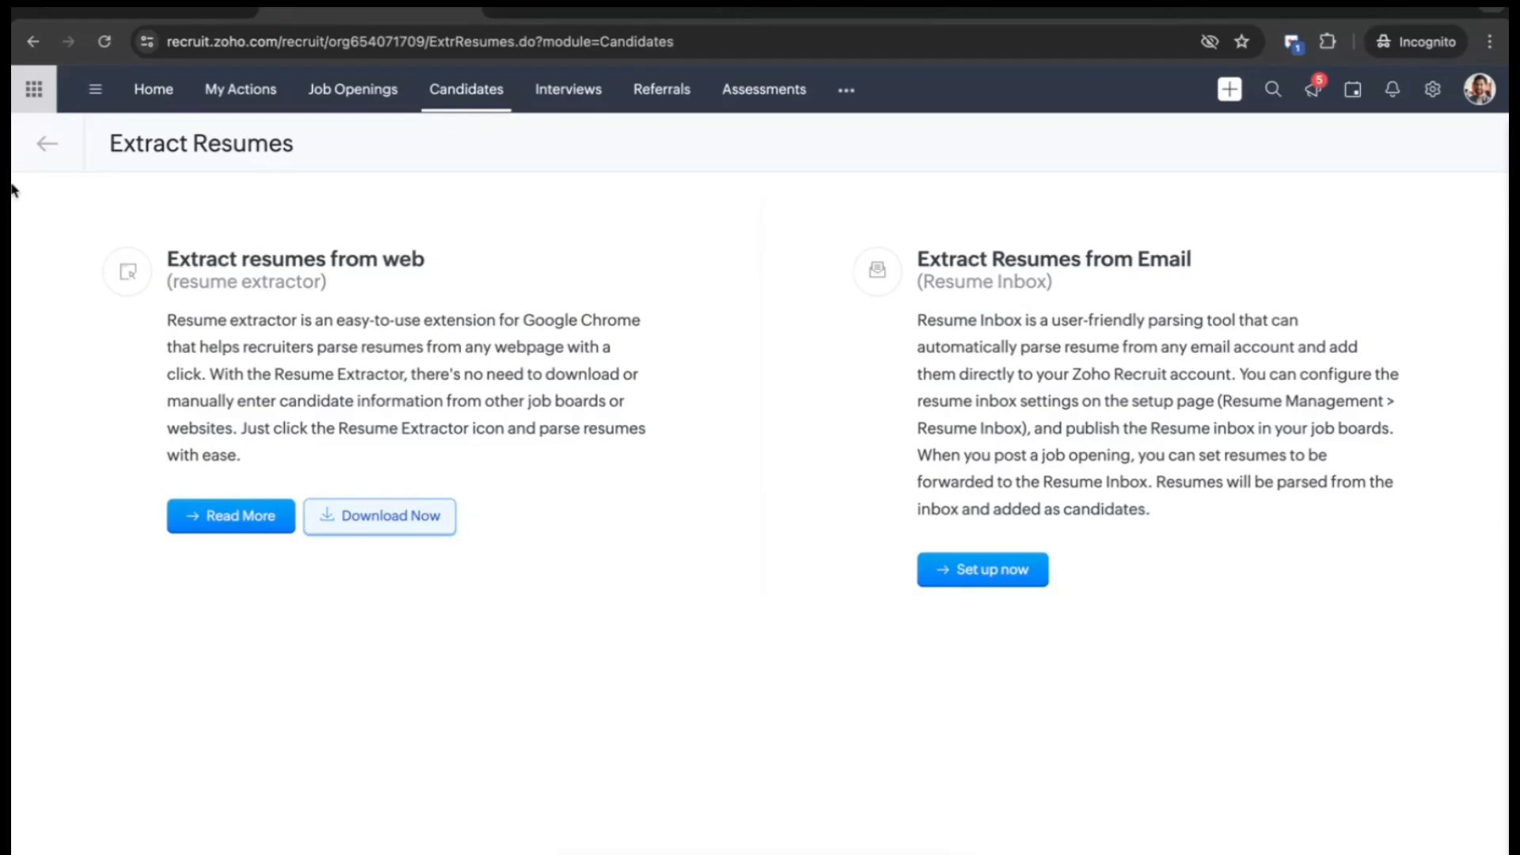
left_click(46, 146)
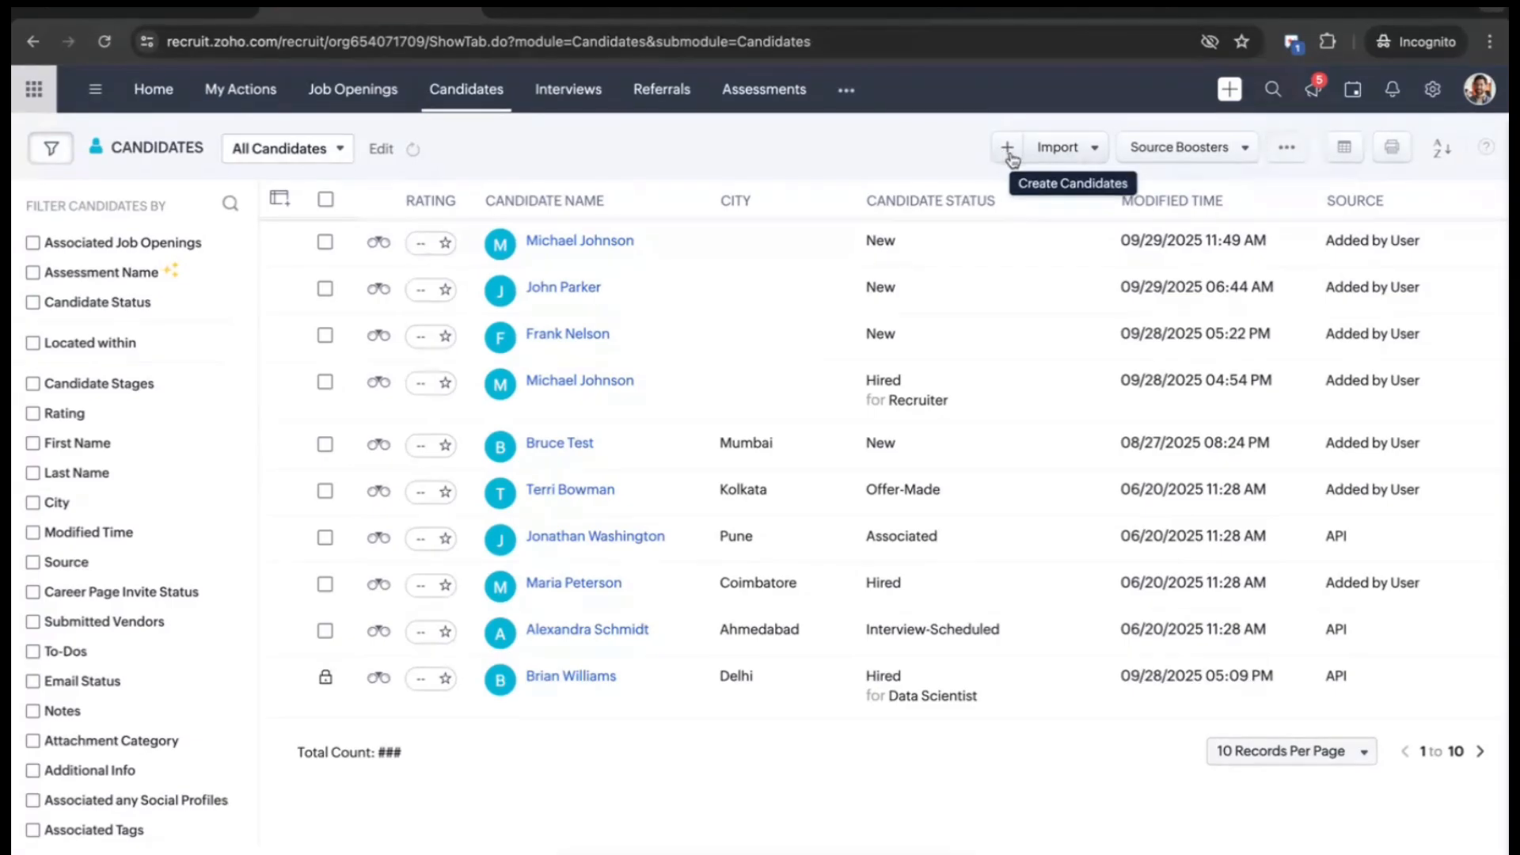
- Search Resume-Library for 'Marketing' resumes located in New York 10001
left_click(1151, 159)
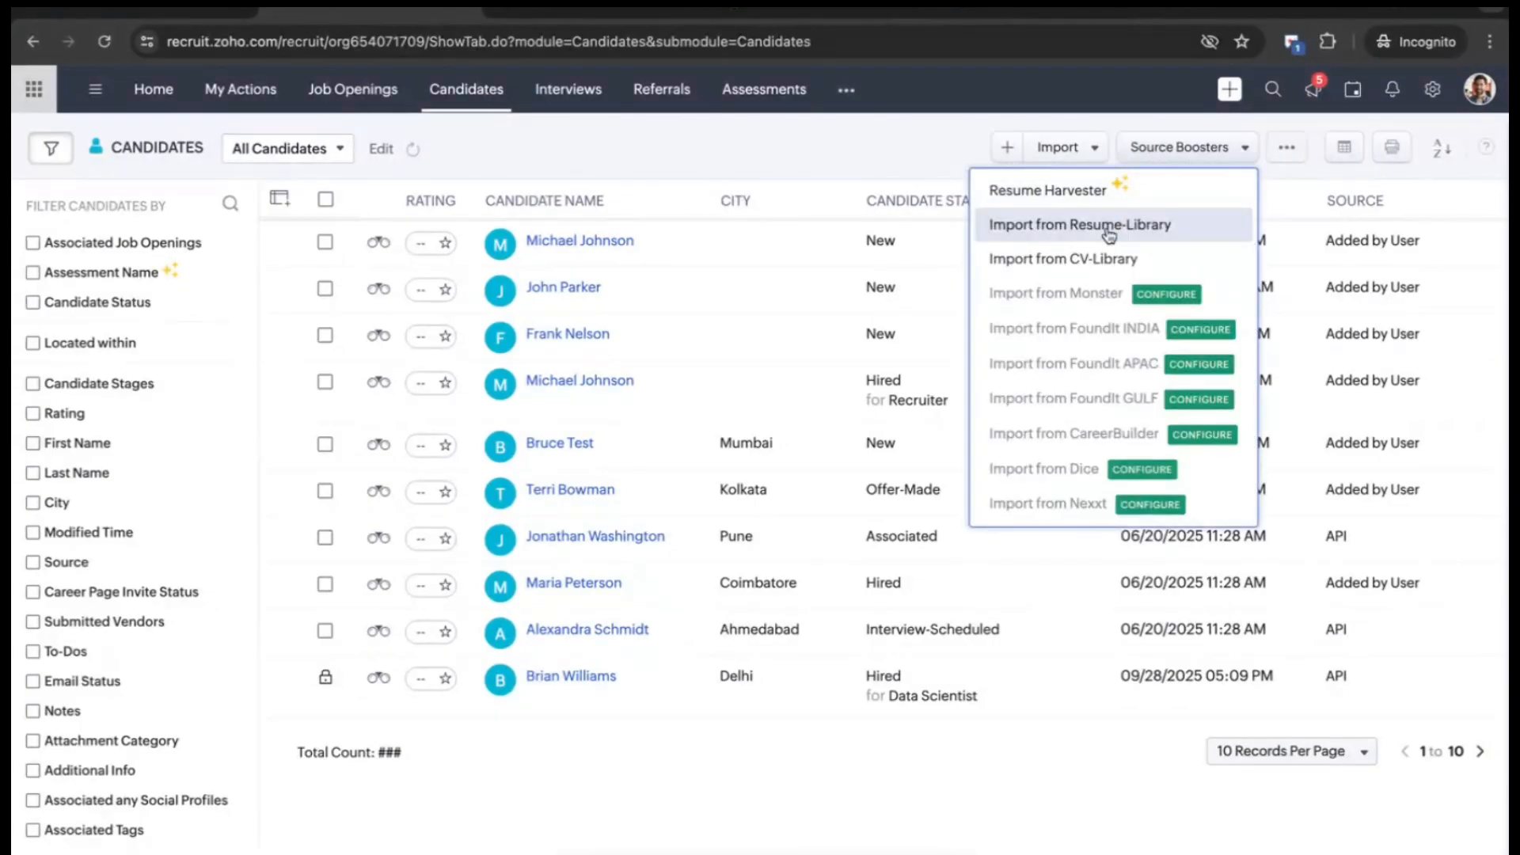
left_click(1108, 229)
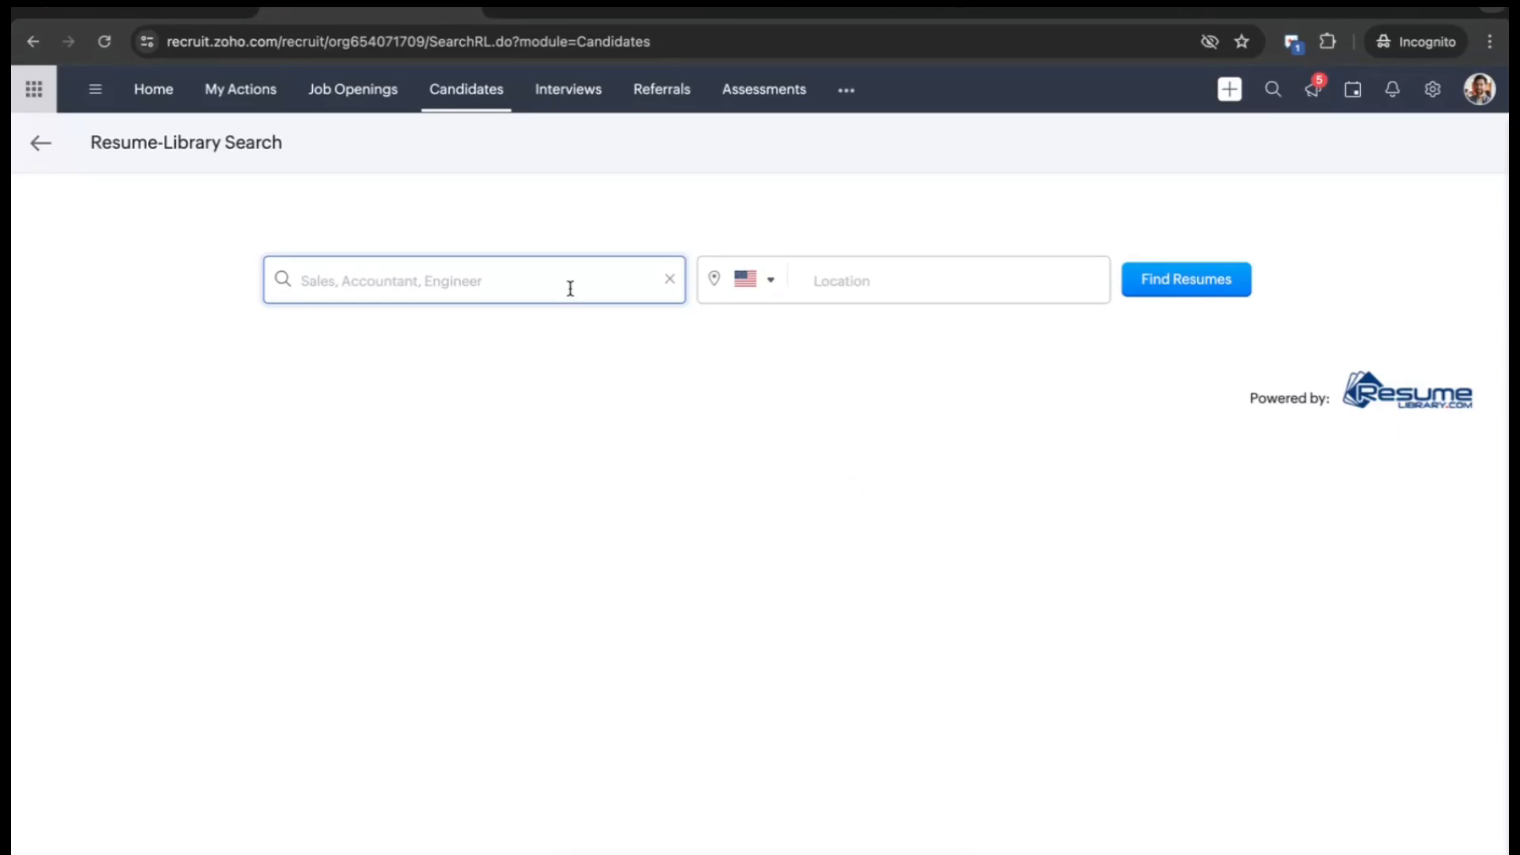
type("M")
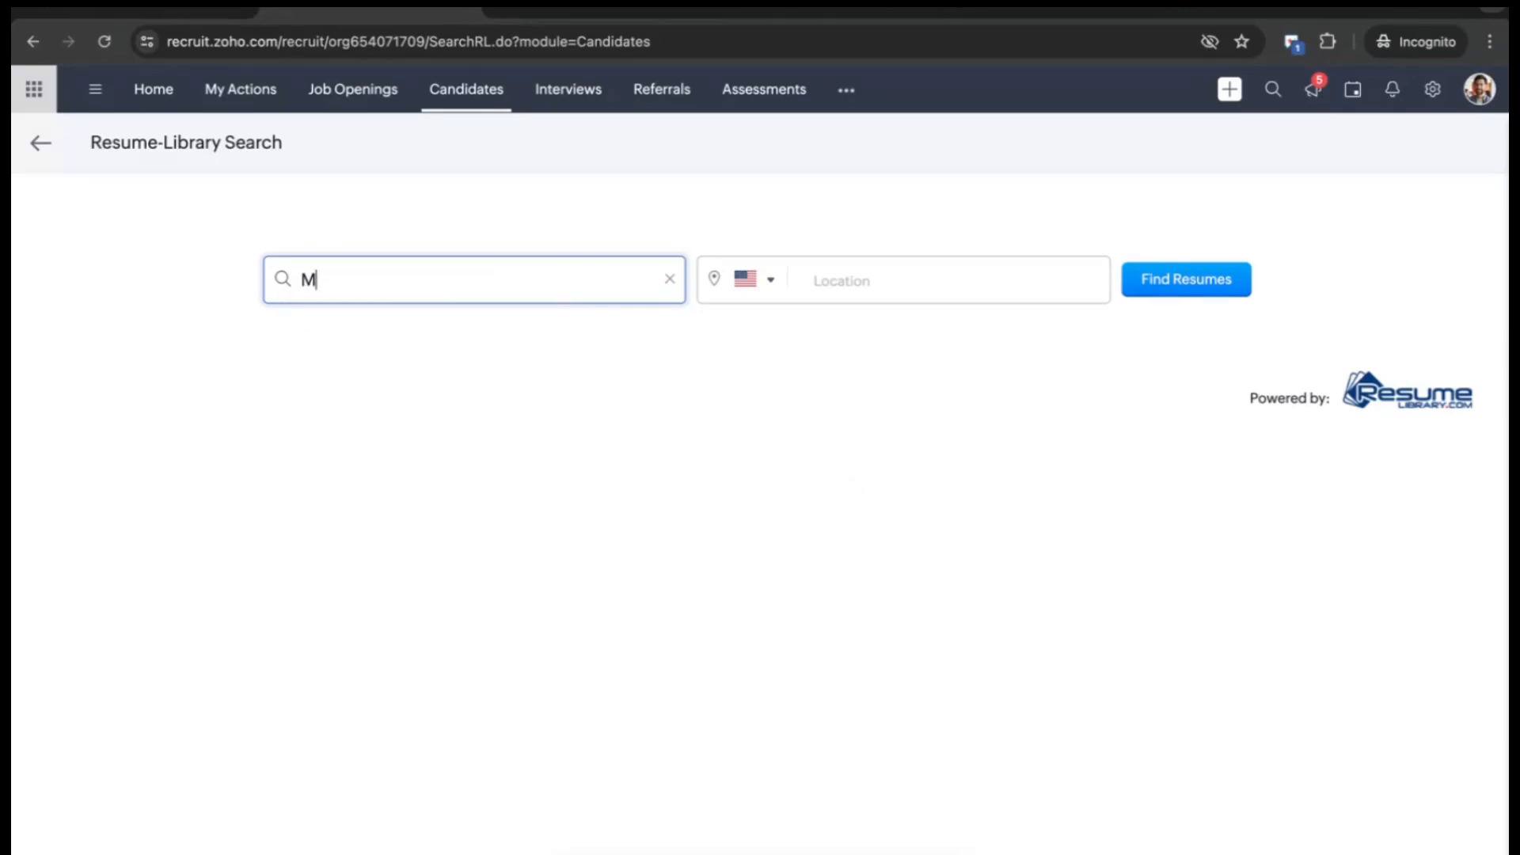
type("arketing")
left_click(815, 287)
type("New York")
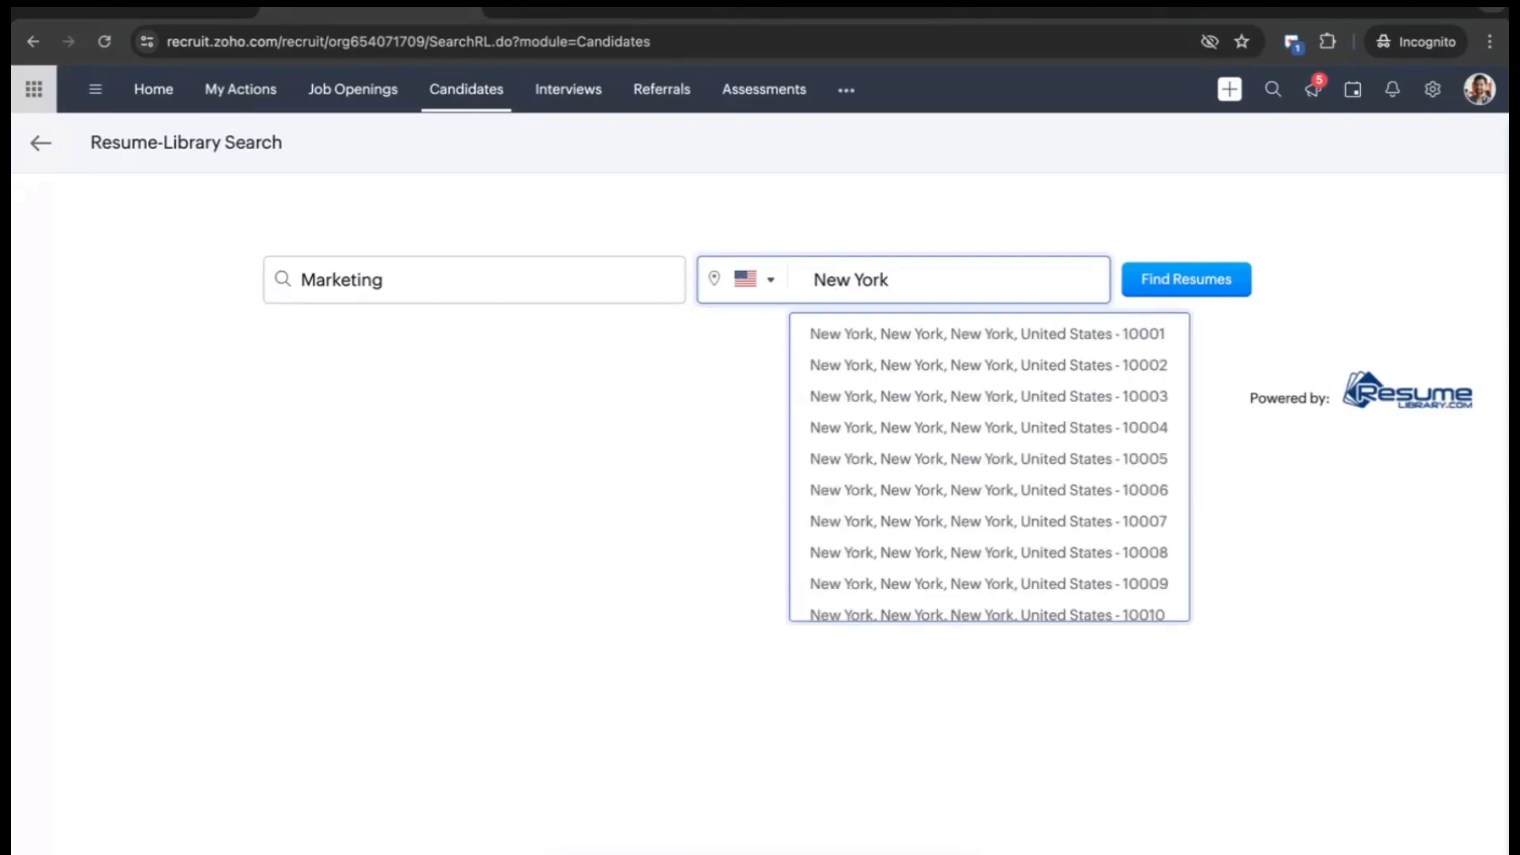
left_click(809, 337)
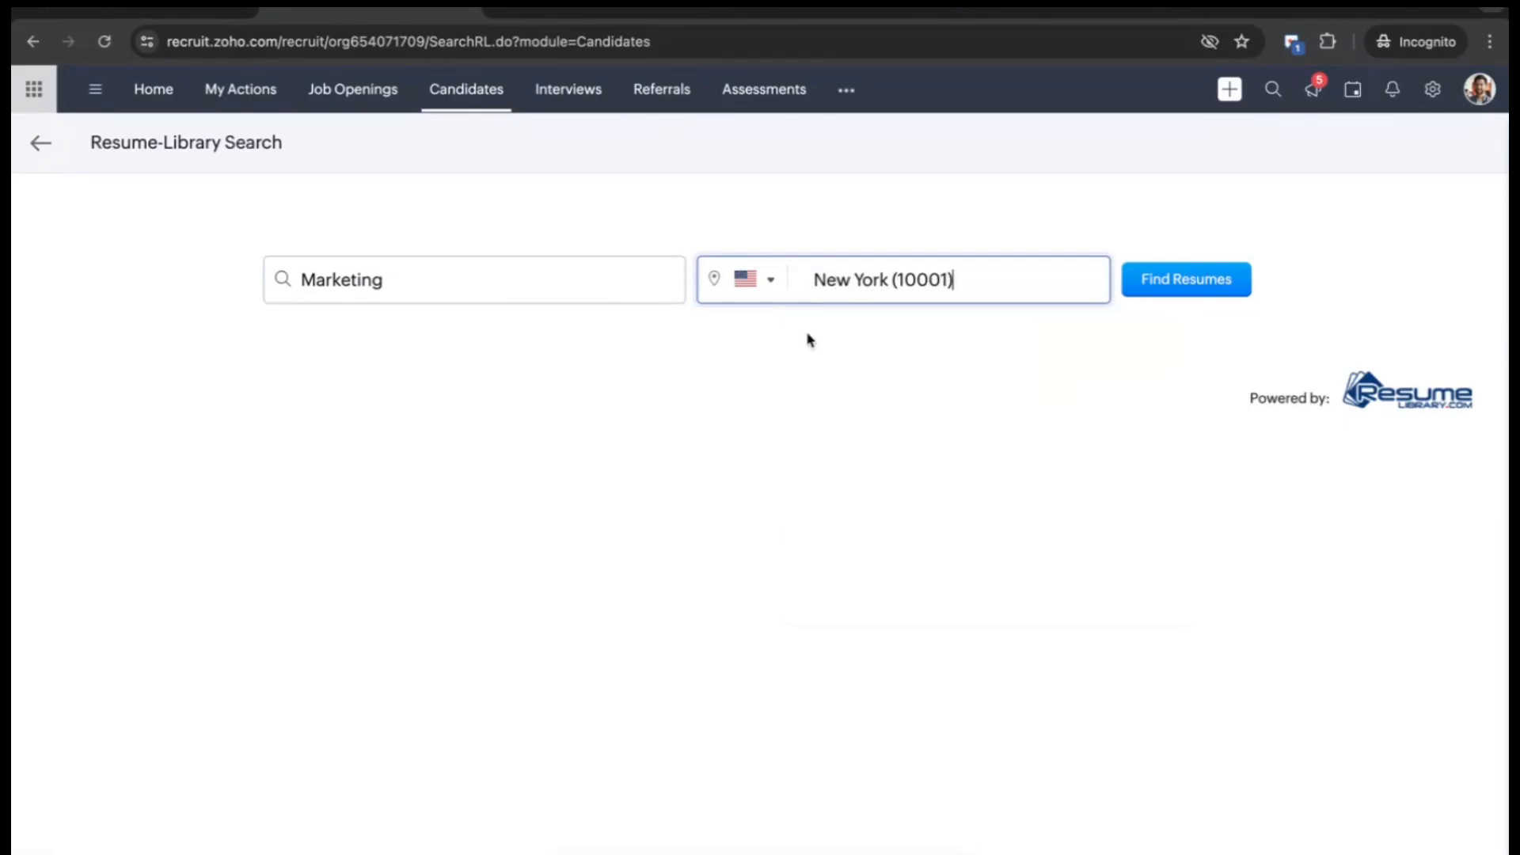
left_click(1242, 275)
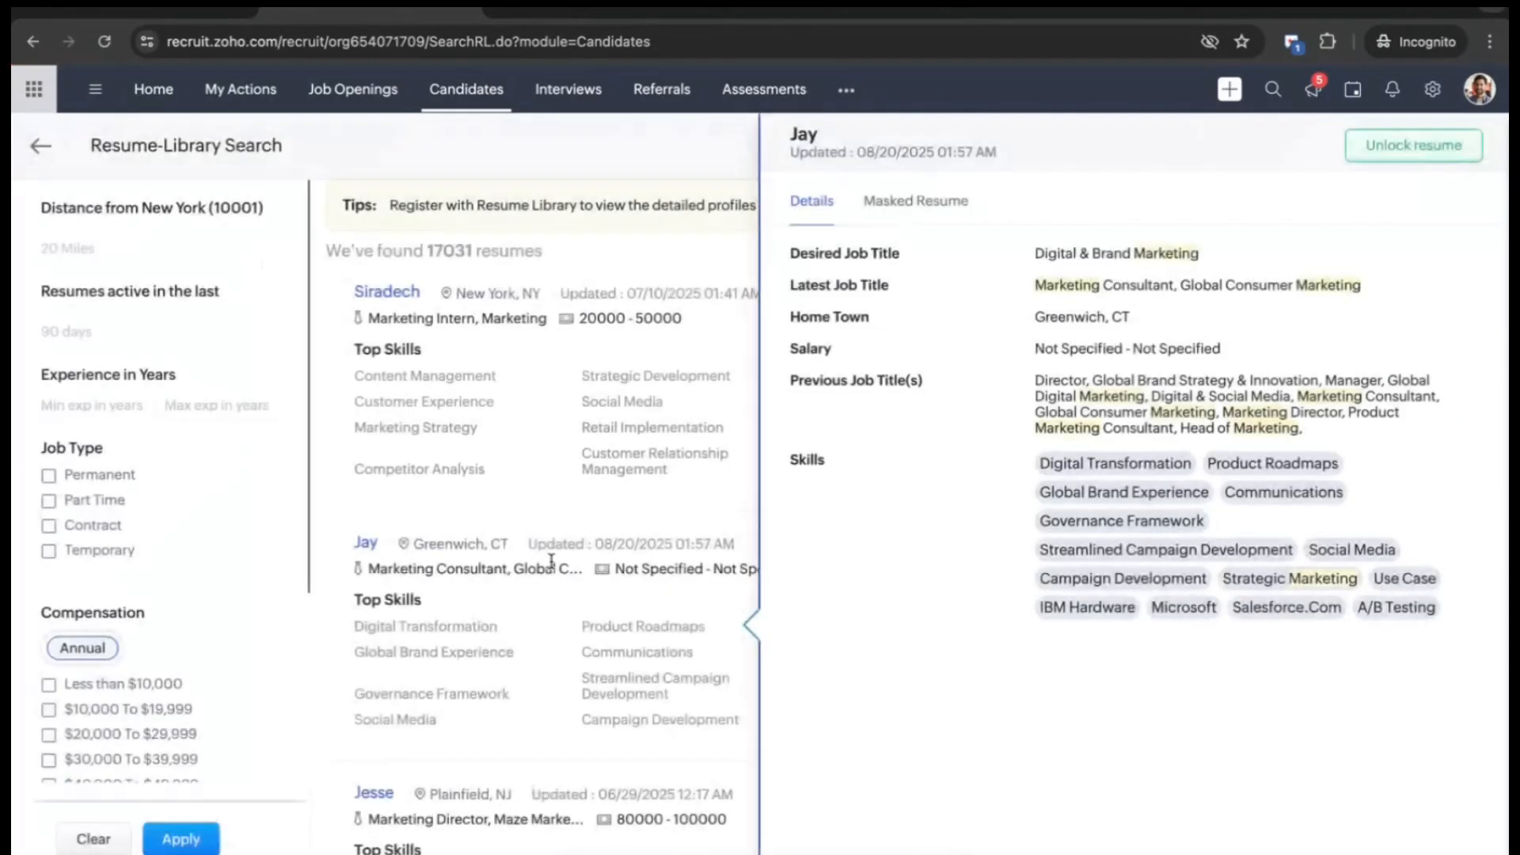
- Browse the 17031 matching resumes within 20 miles, then leave the search results
left_click(724, 527)
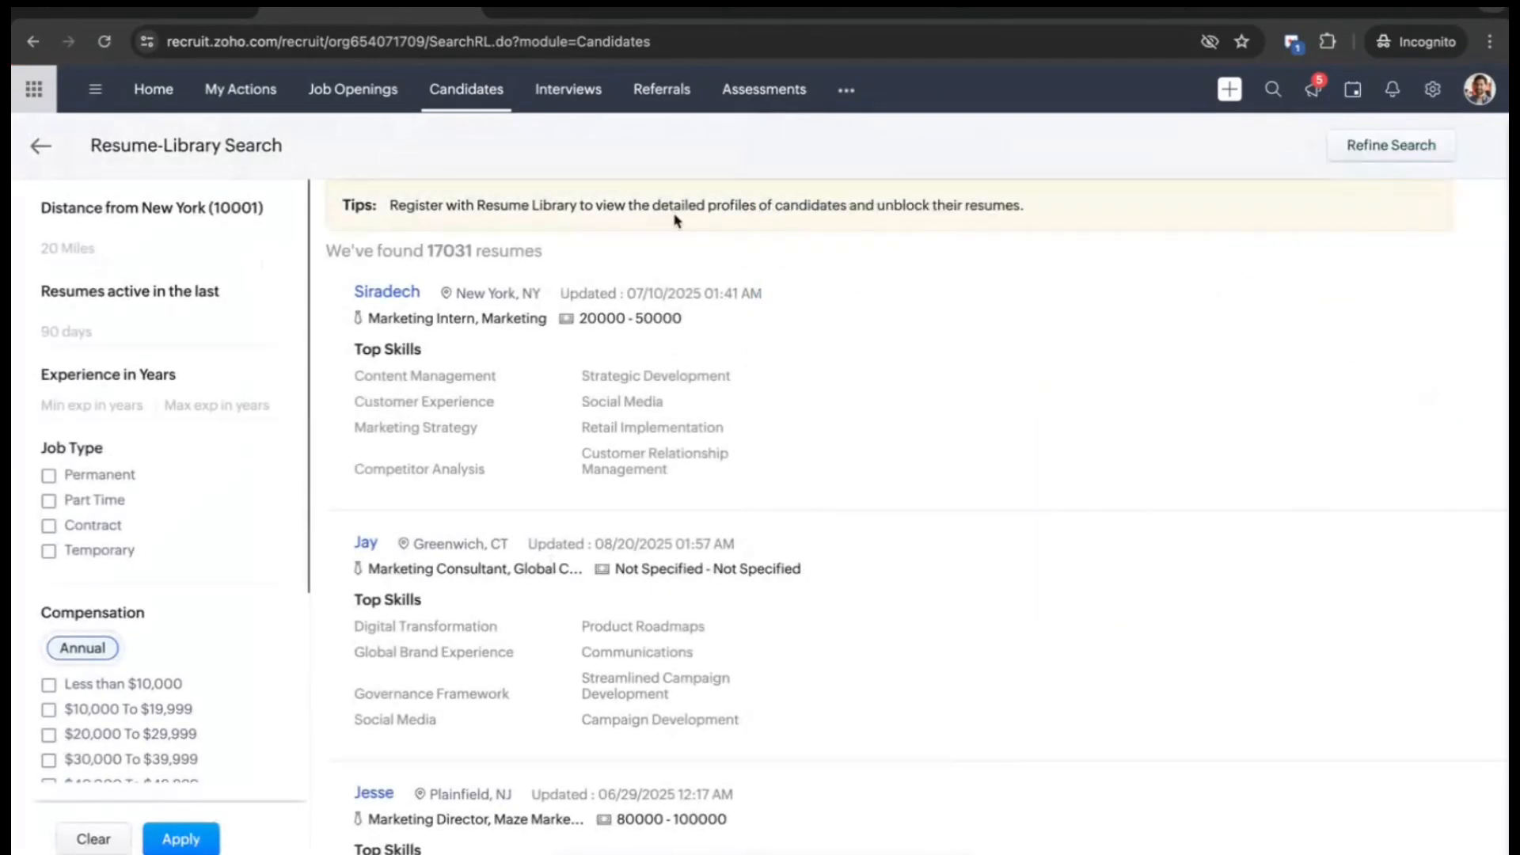
mouse_move(669, 284)
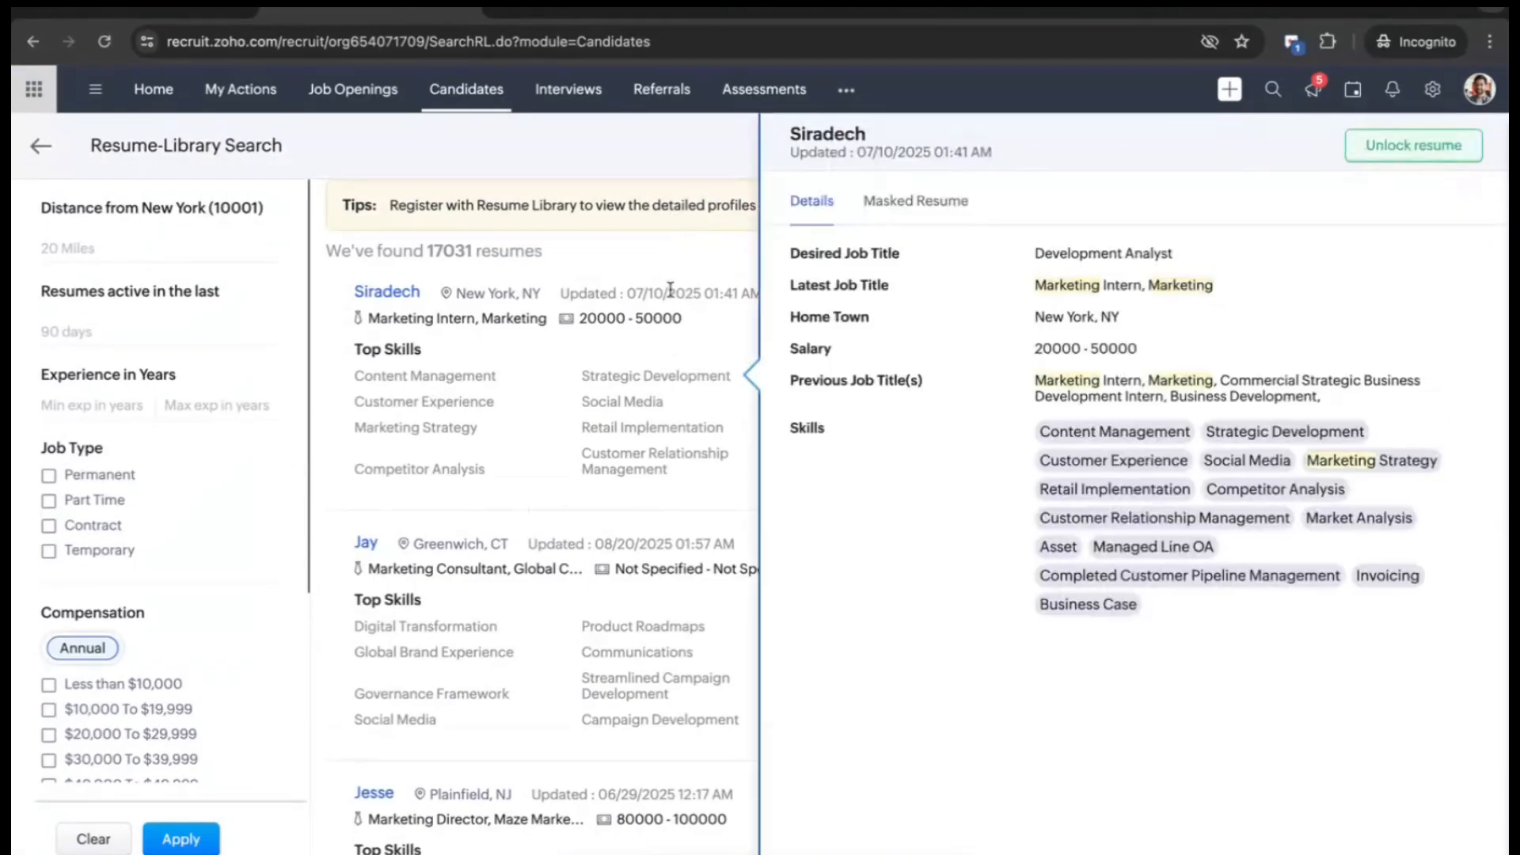
scroll(670, 289, "down", 1)
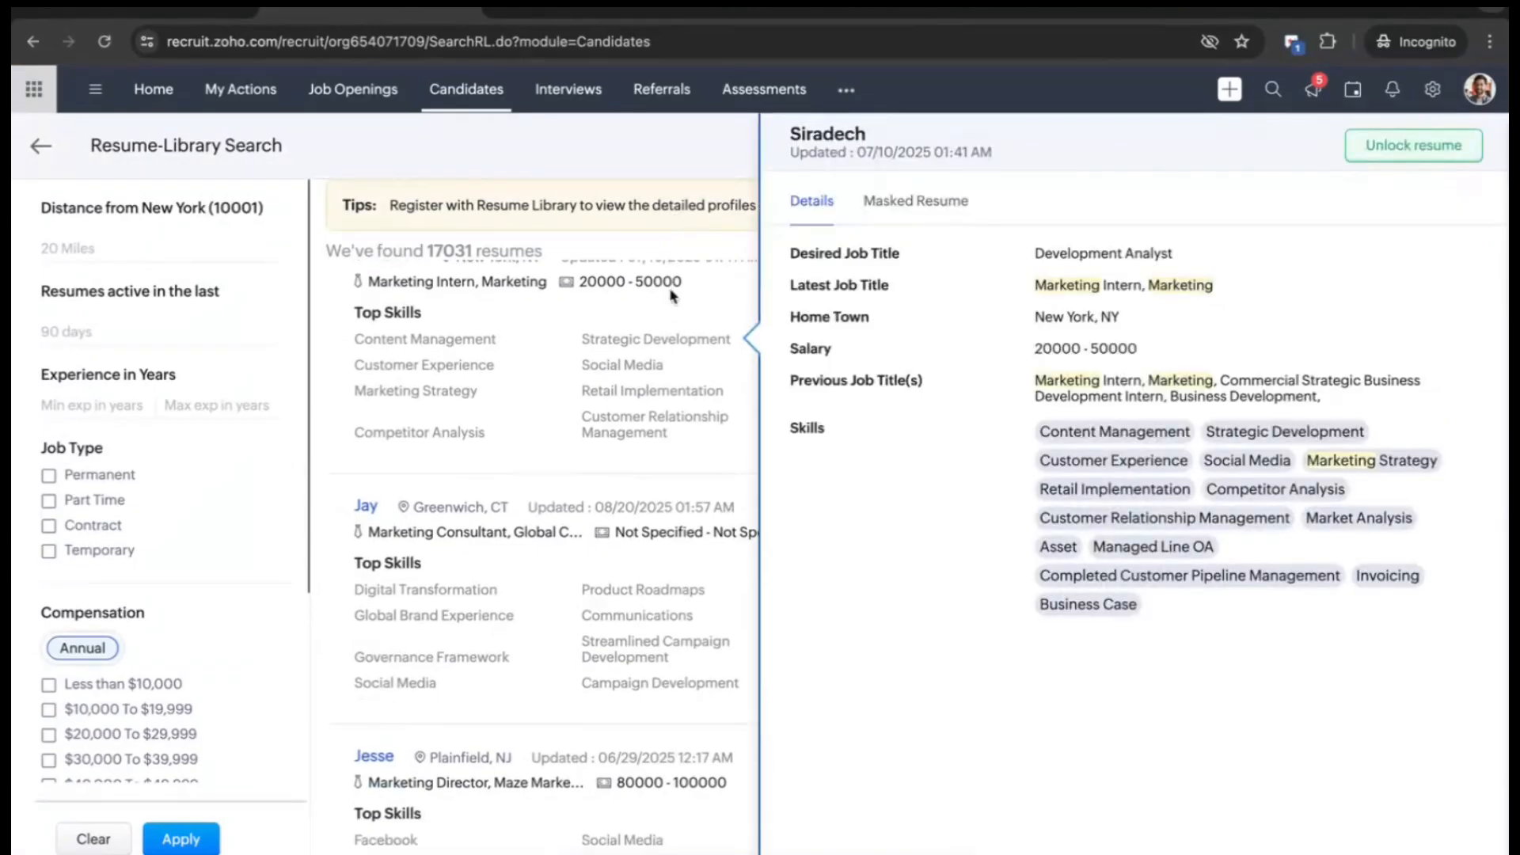
scroll(649, 383, "down", 1)
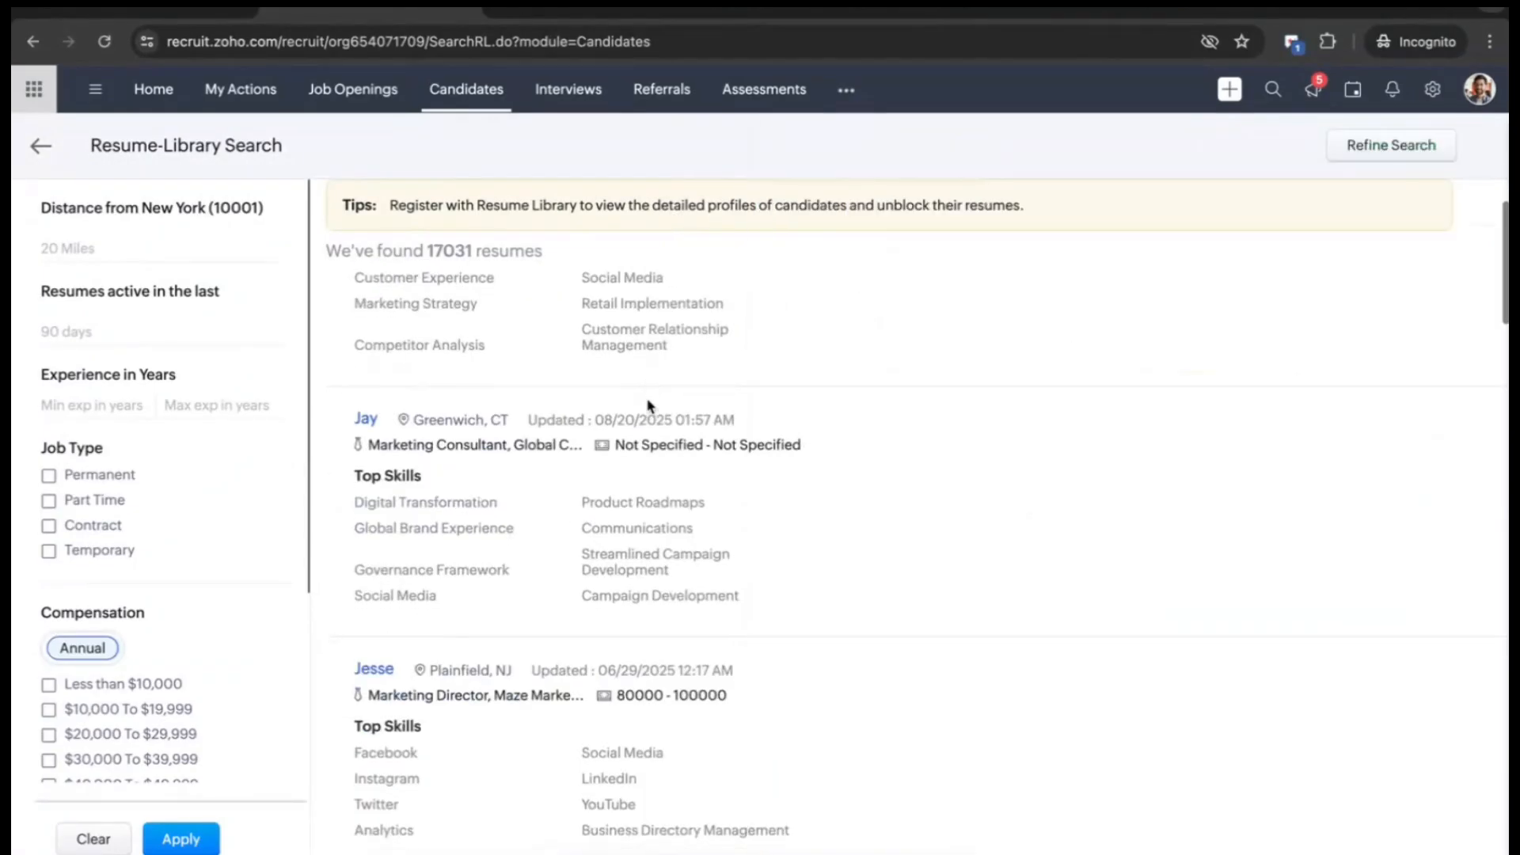
mouse_move(649, 407)
mouse_move(518, 689)
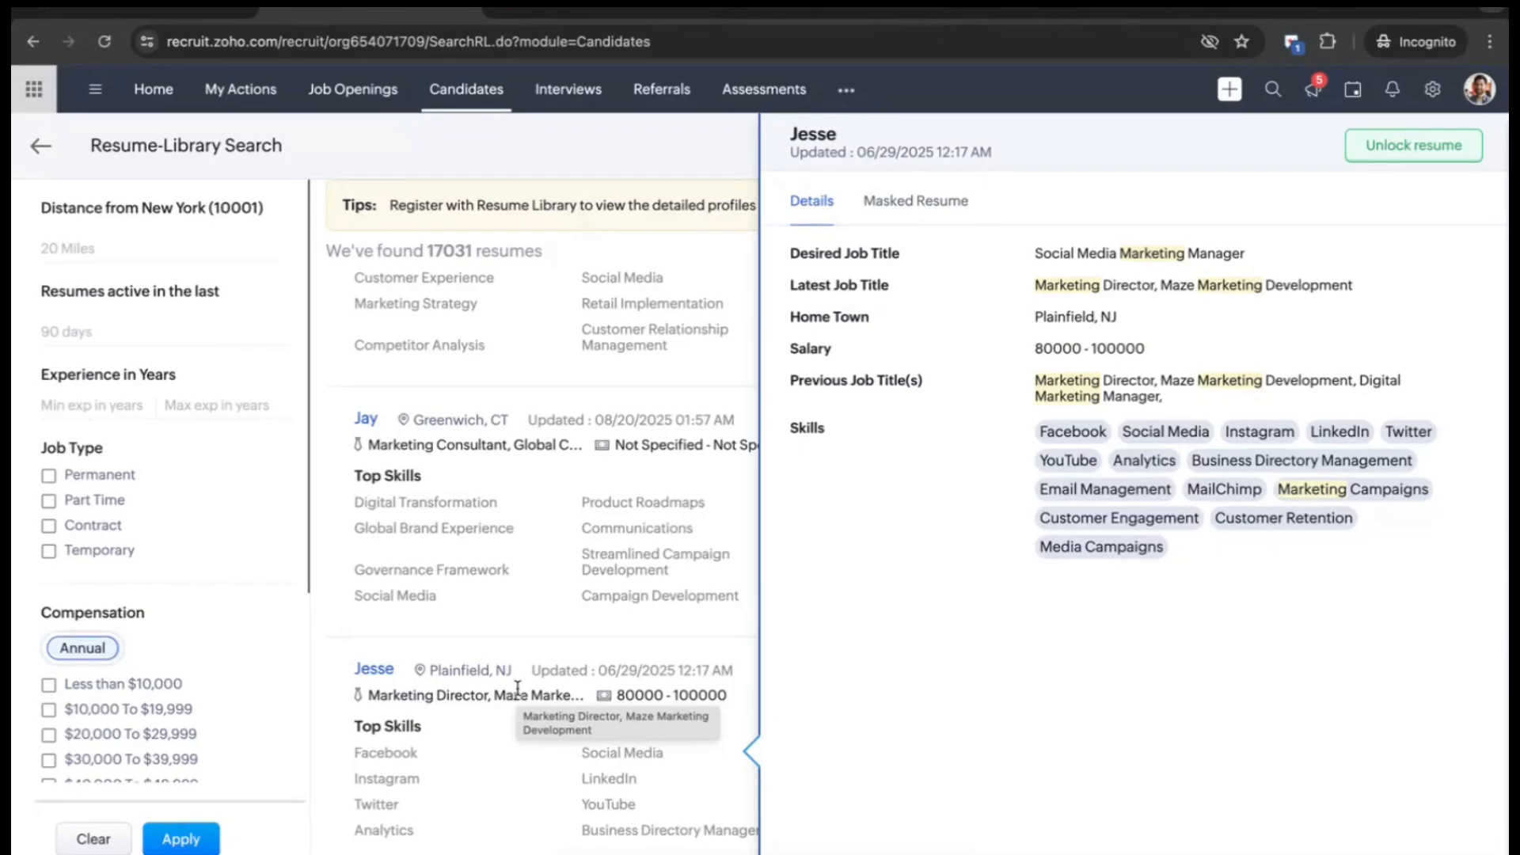
left_click(45, 151)
- Return to Candidates and open Resume Harvester from Source Boosters
left_click(45, 151)
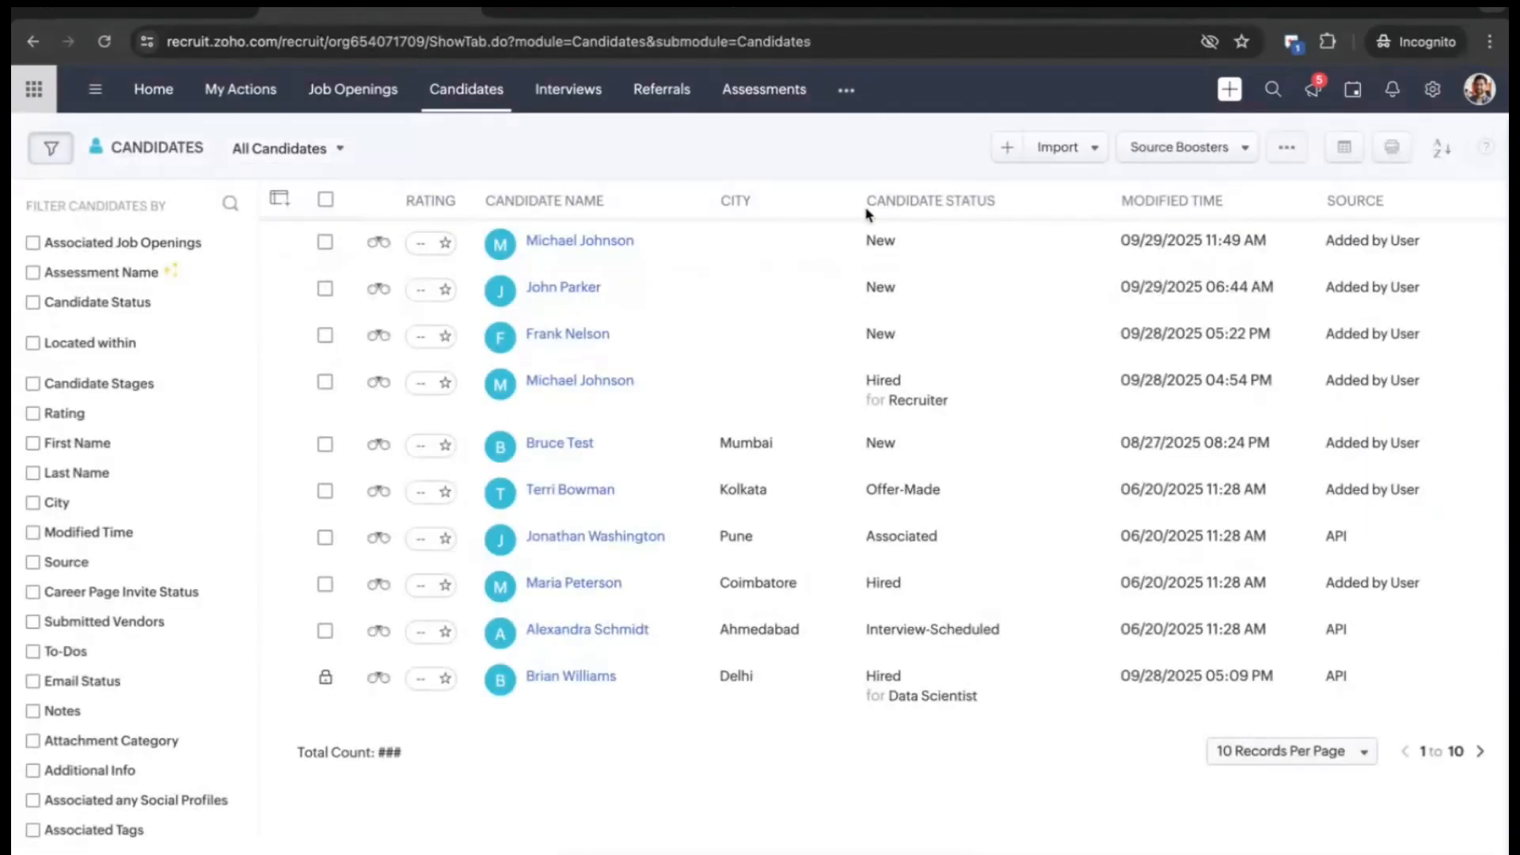
left_click(1249, 145)
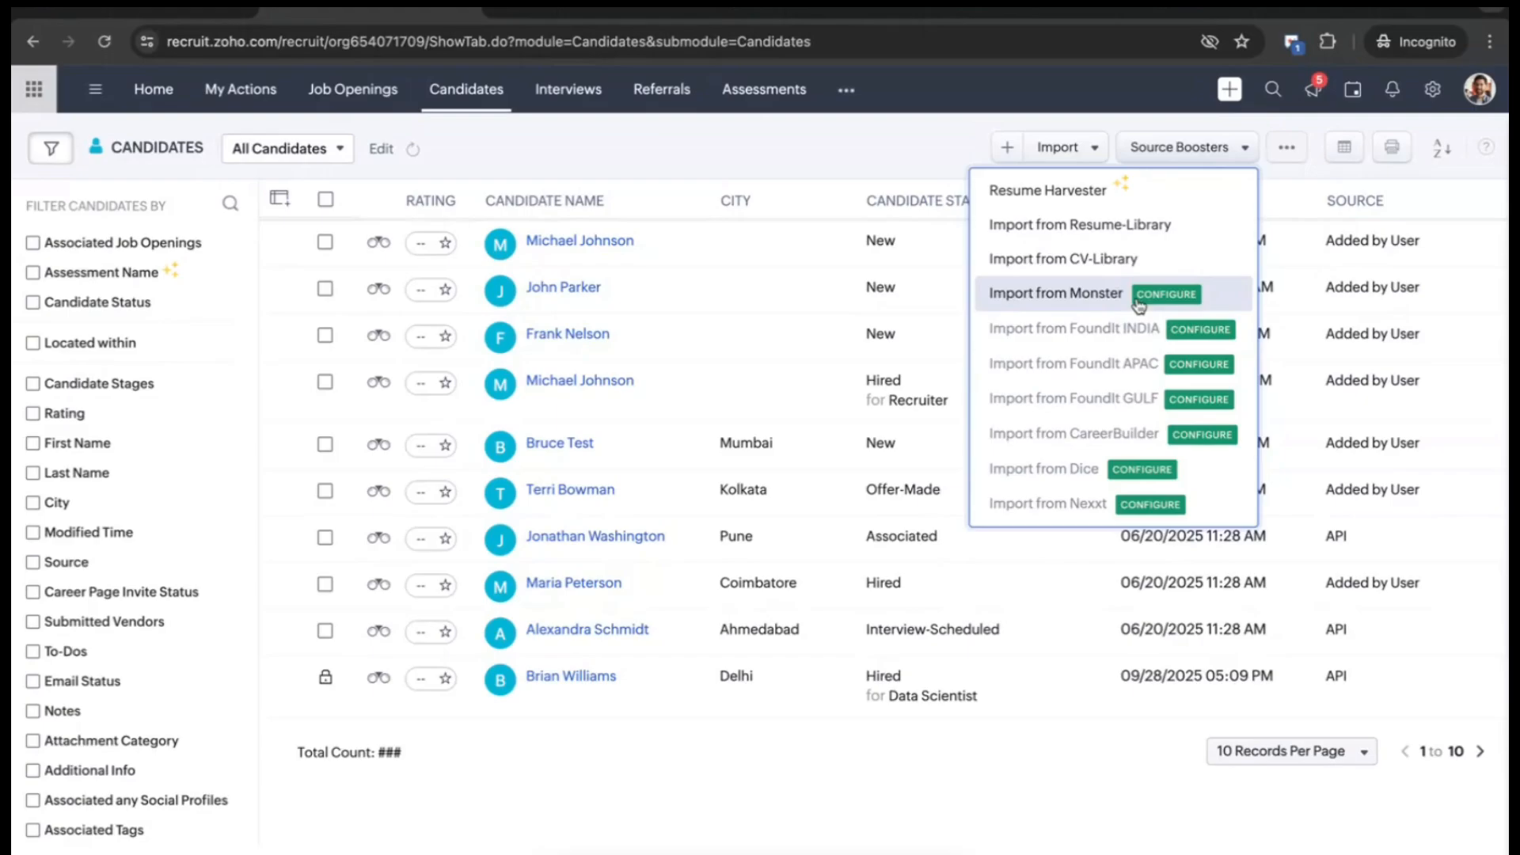
left_click(1109, 195)
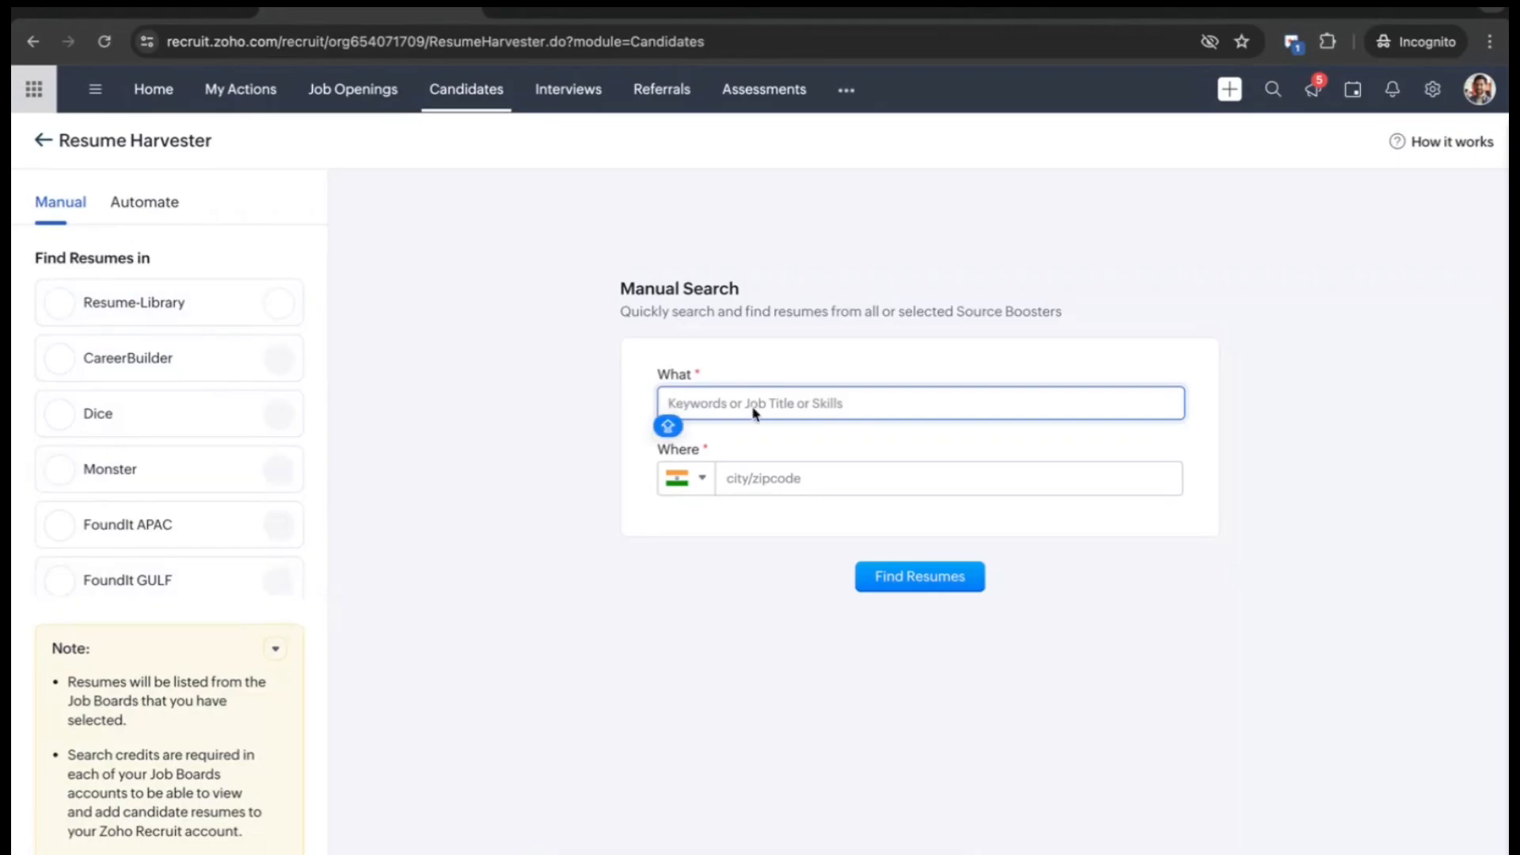
- Search Resume Harvester for 'Marketing' in New York 10001, United States, then return to Candidates
left_click(668, 413)
type("Mar")
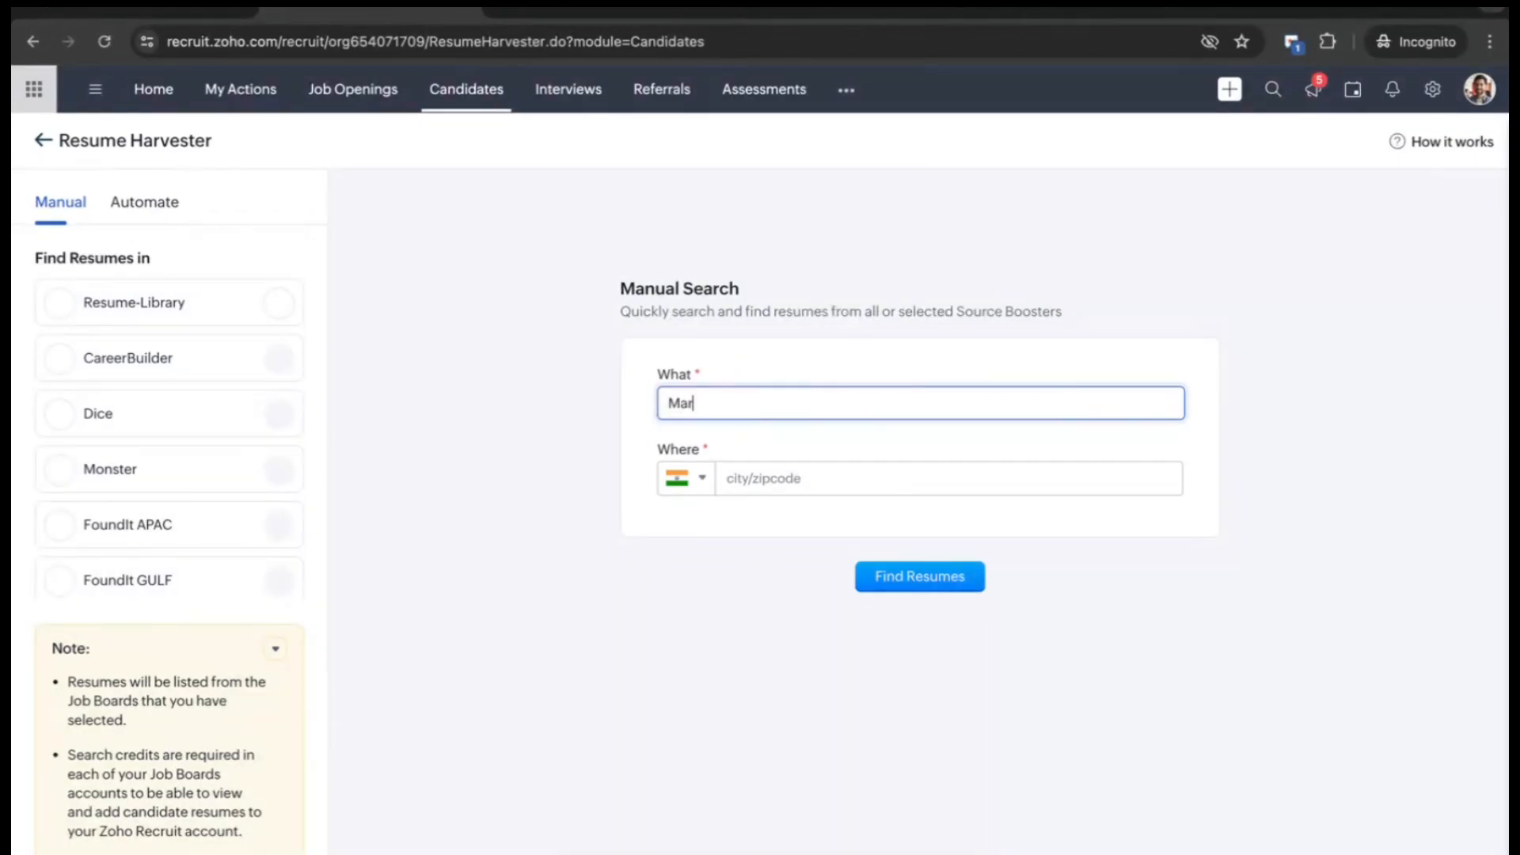
type("keting")
left_click(719, 479)
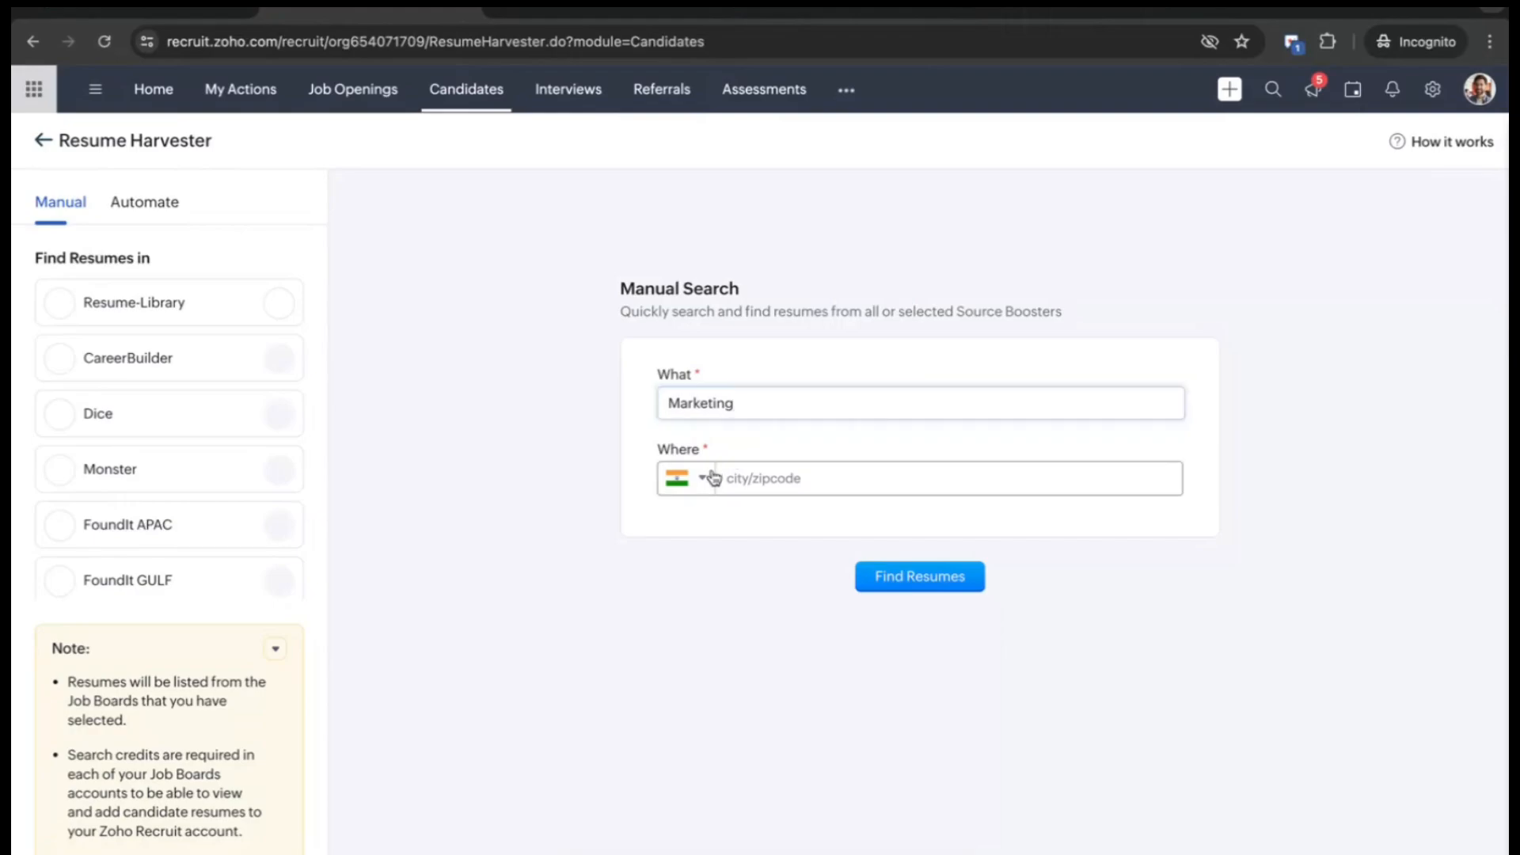
type("unit")
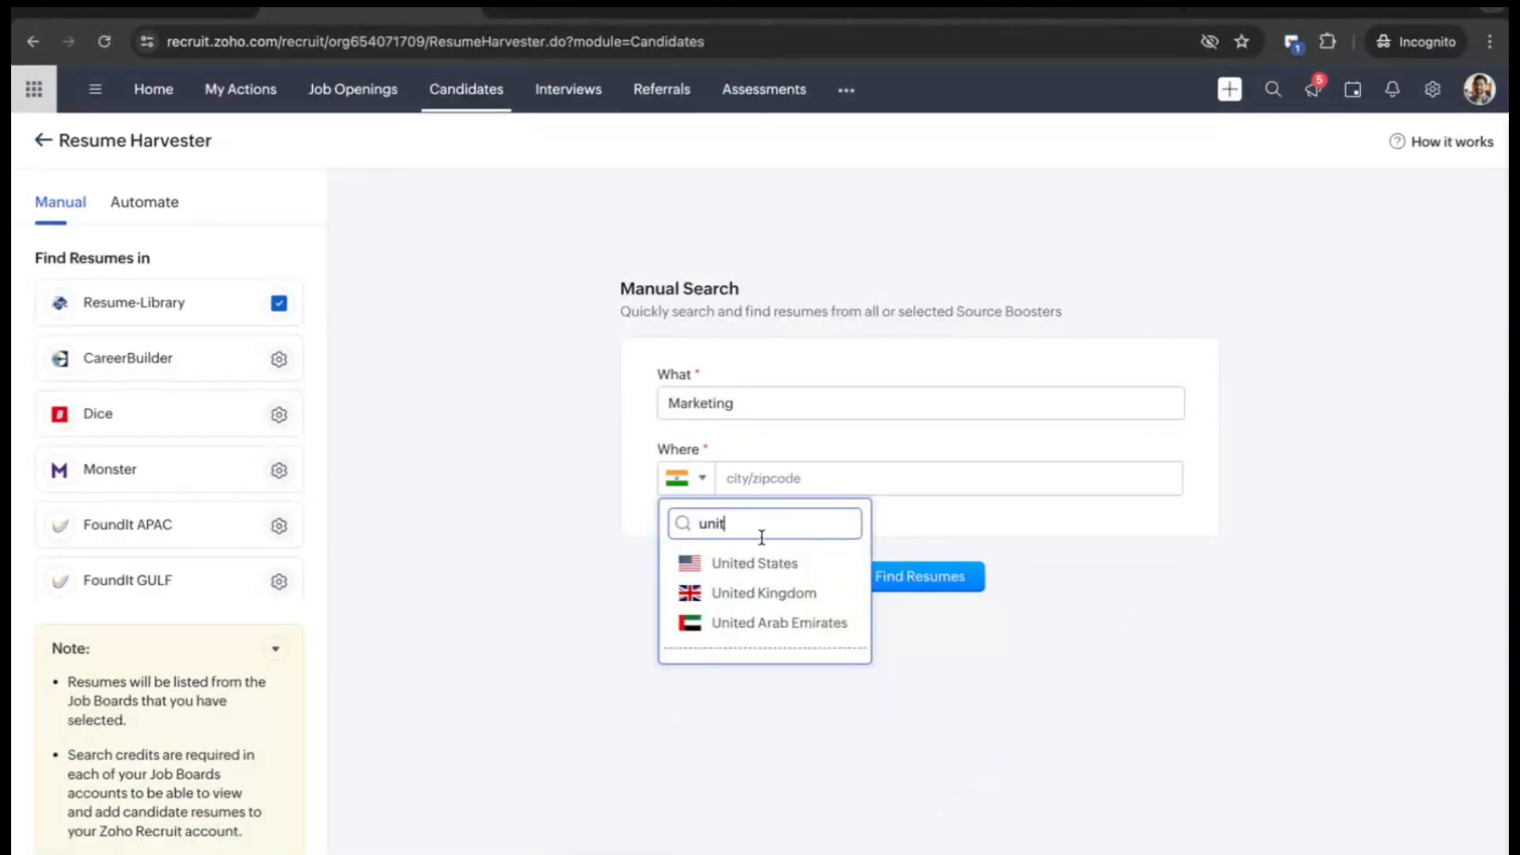
left_click(778, 564)
type("New york")
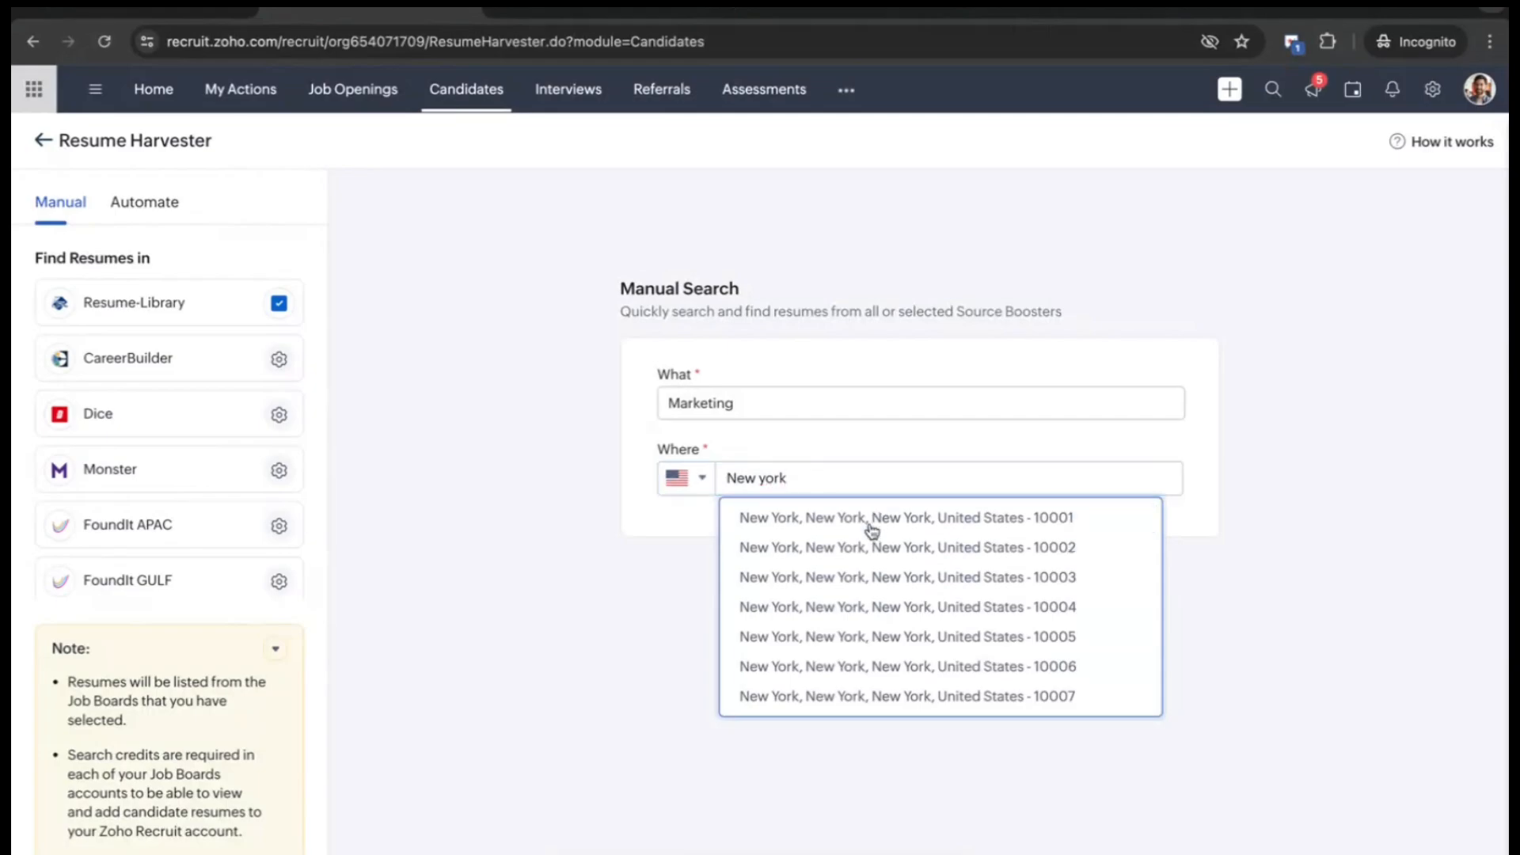
left_click(864, 522)
left_click(886, 570)
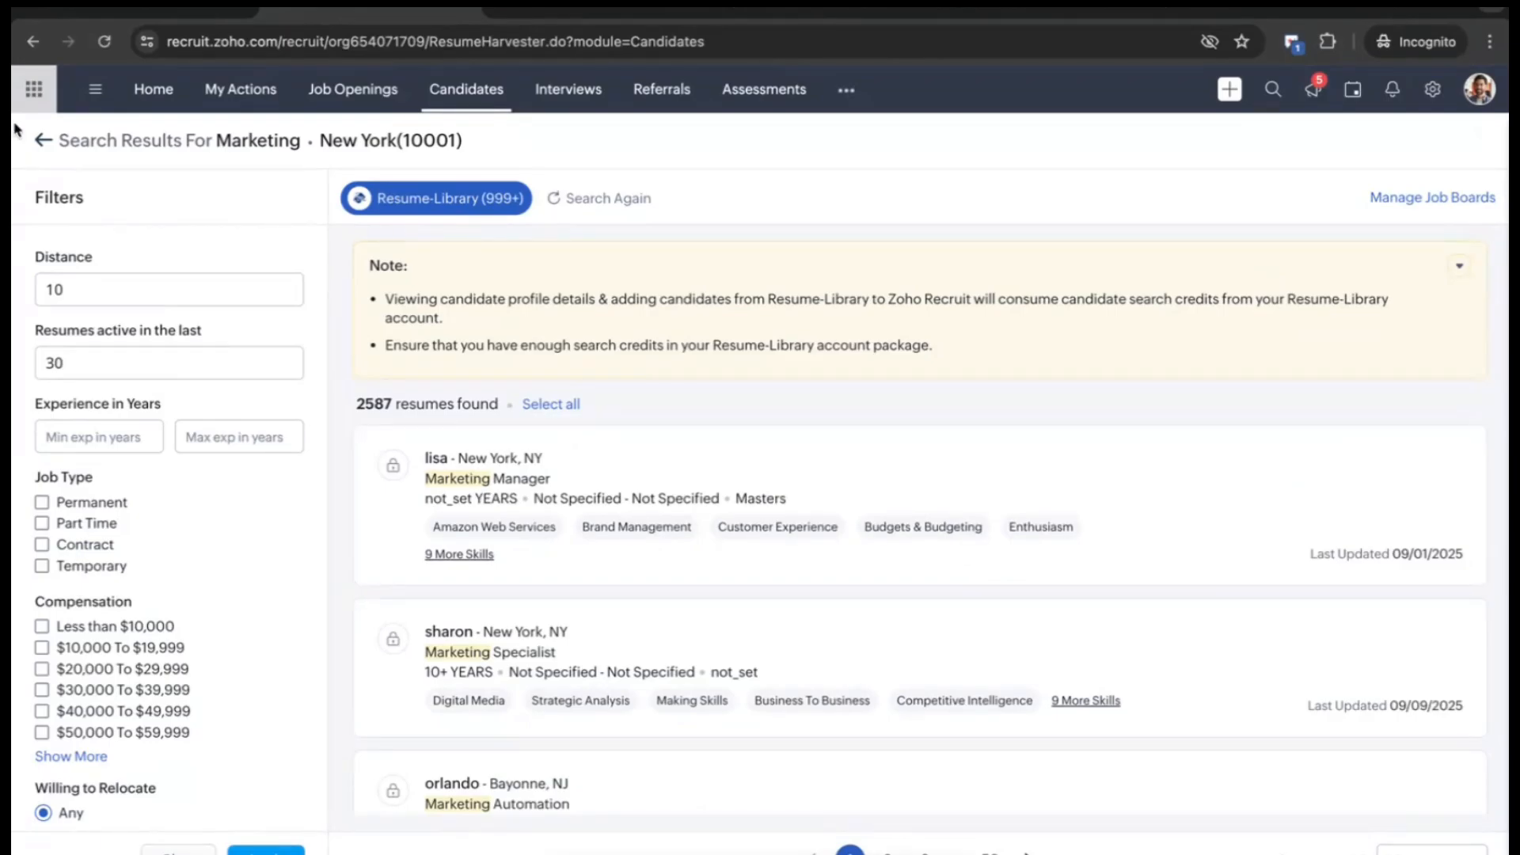
left_click(41, 142)
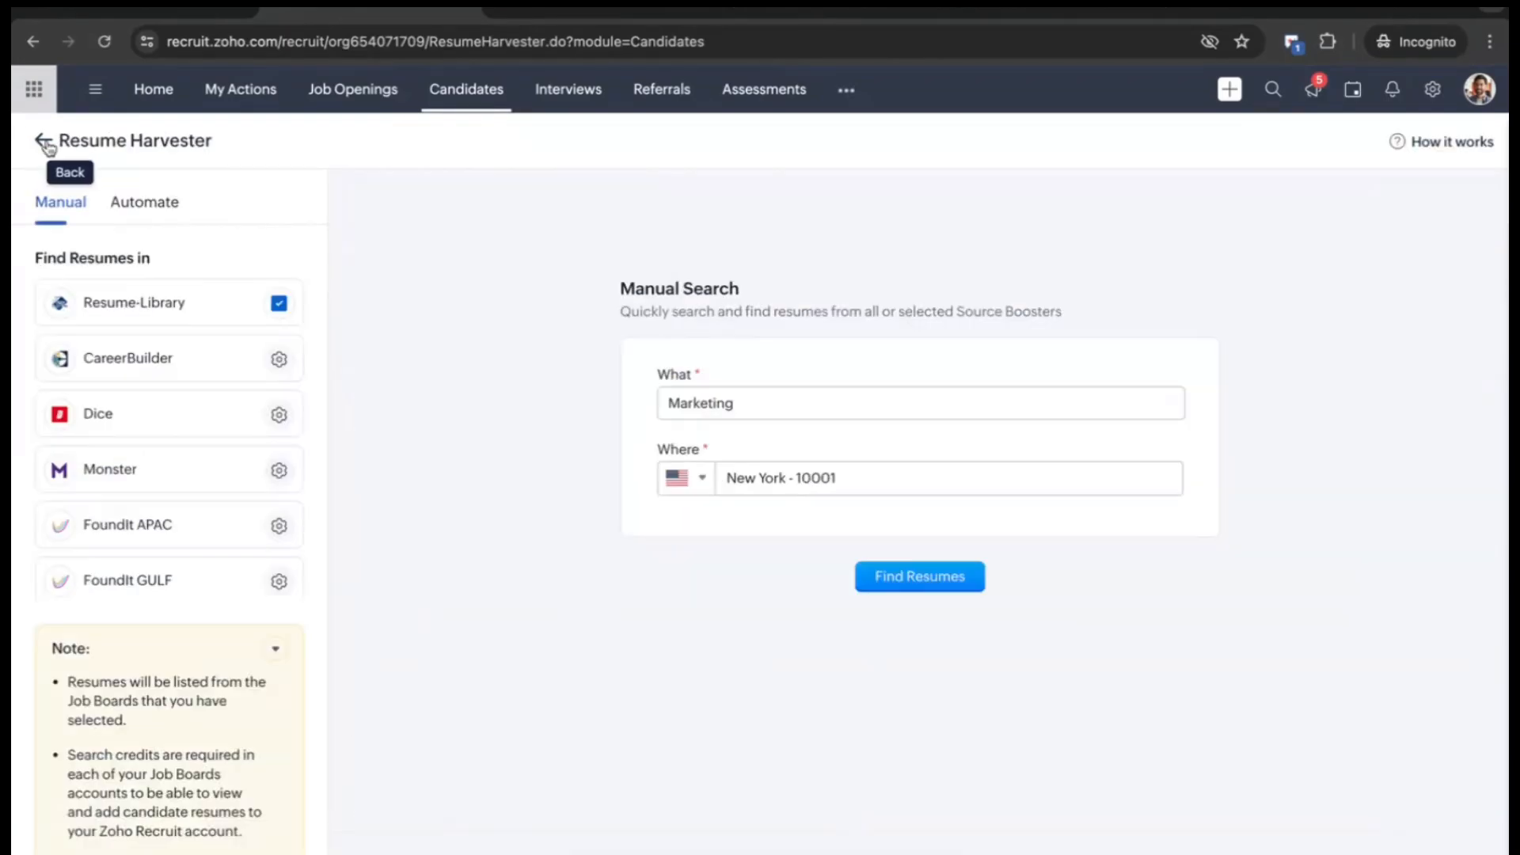
left_click(45, 143)
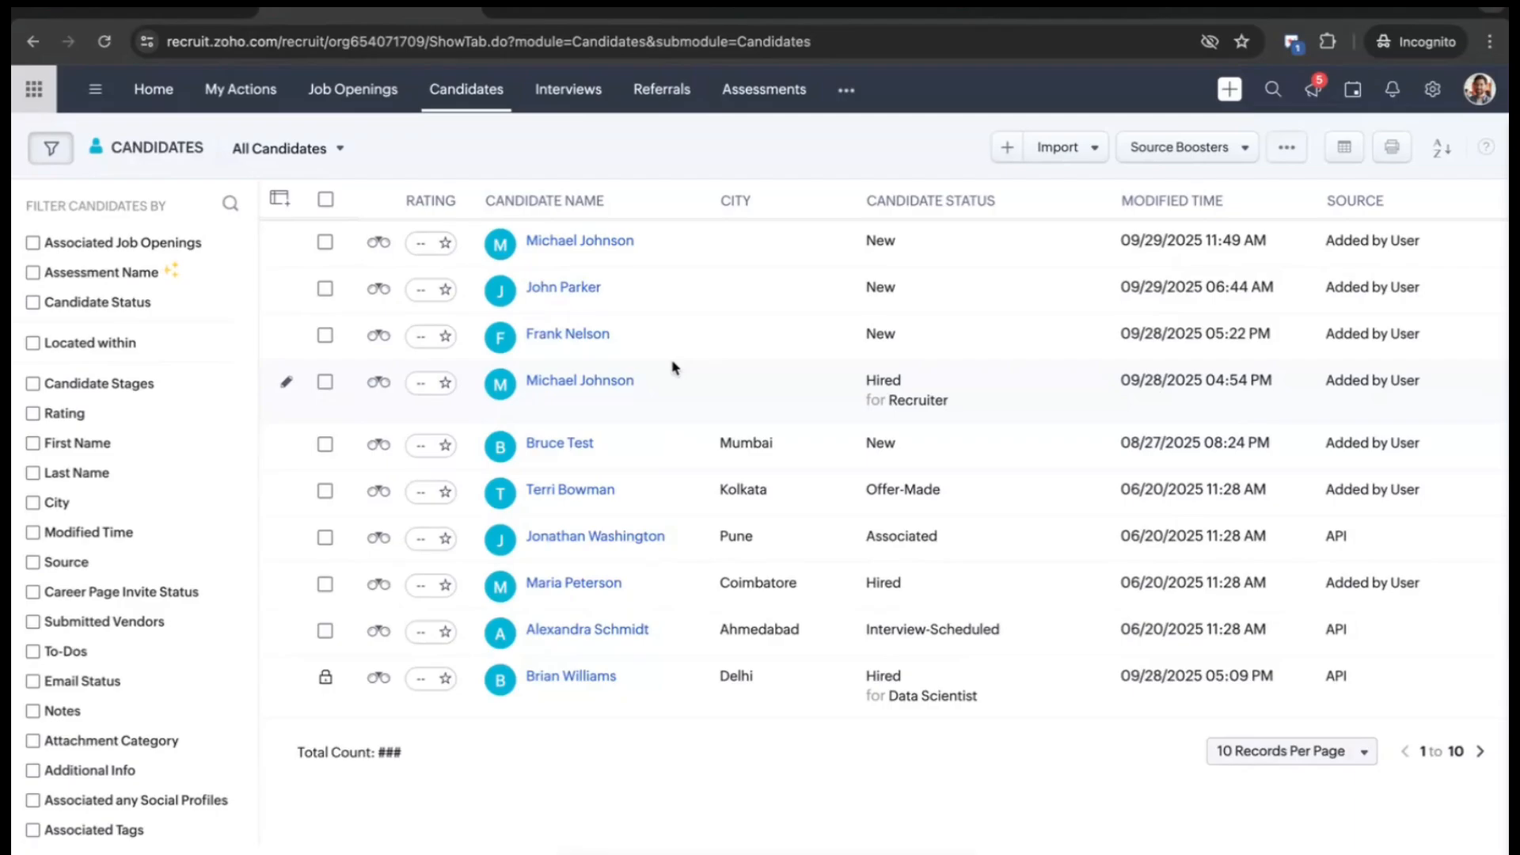
- Create a new assessment under Assessments and launch Zia Assist's Generate Assessment panel
left_click(786, 96)
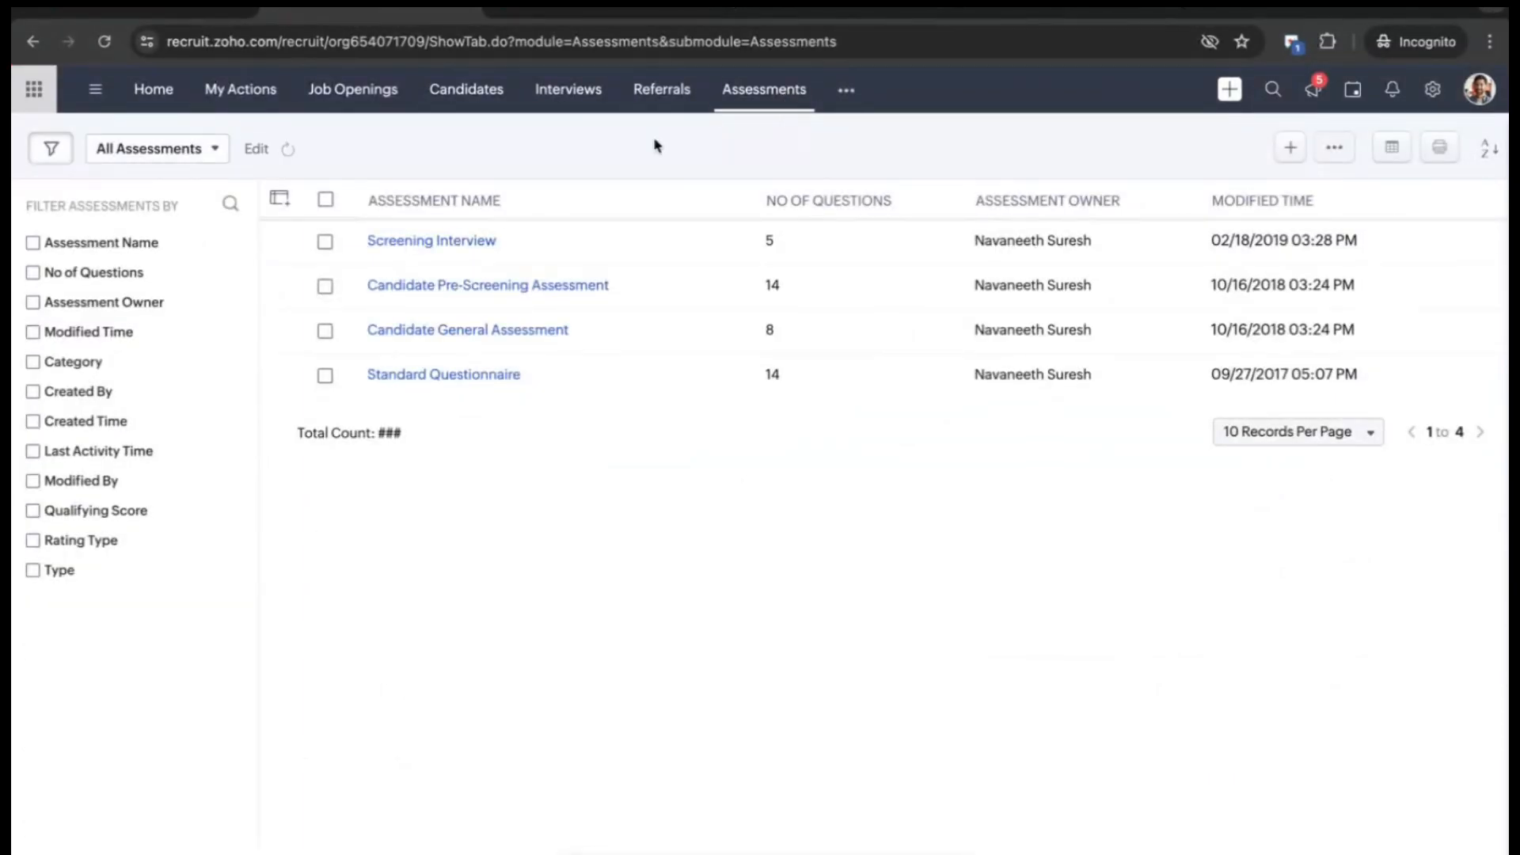
left_click(1289, 148)
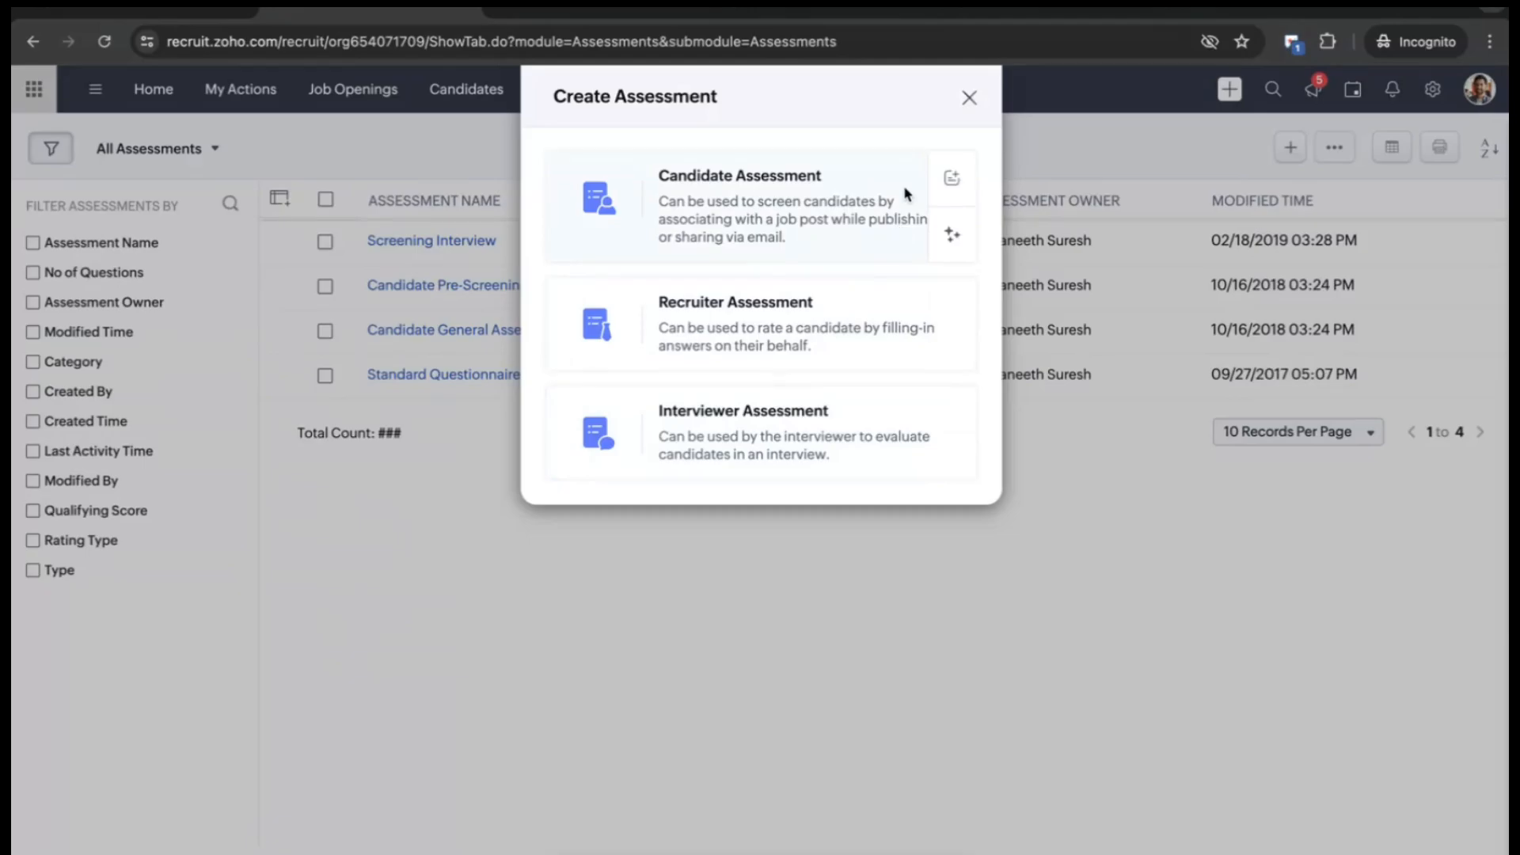
left_click(947, 241)
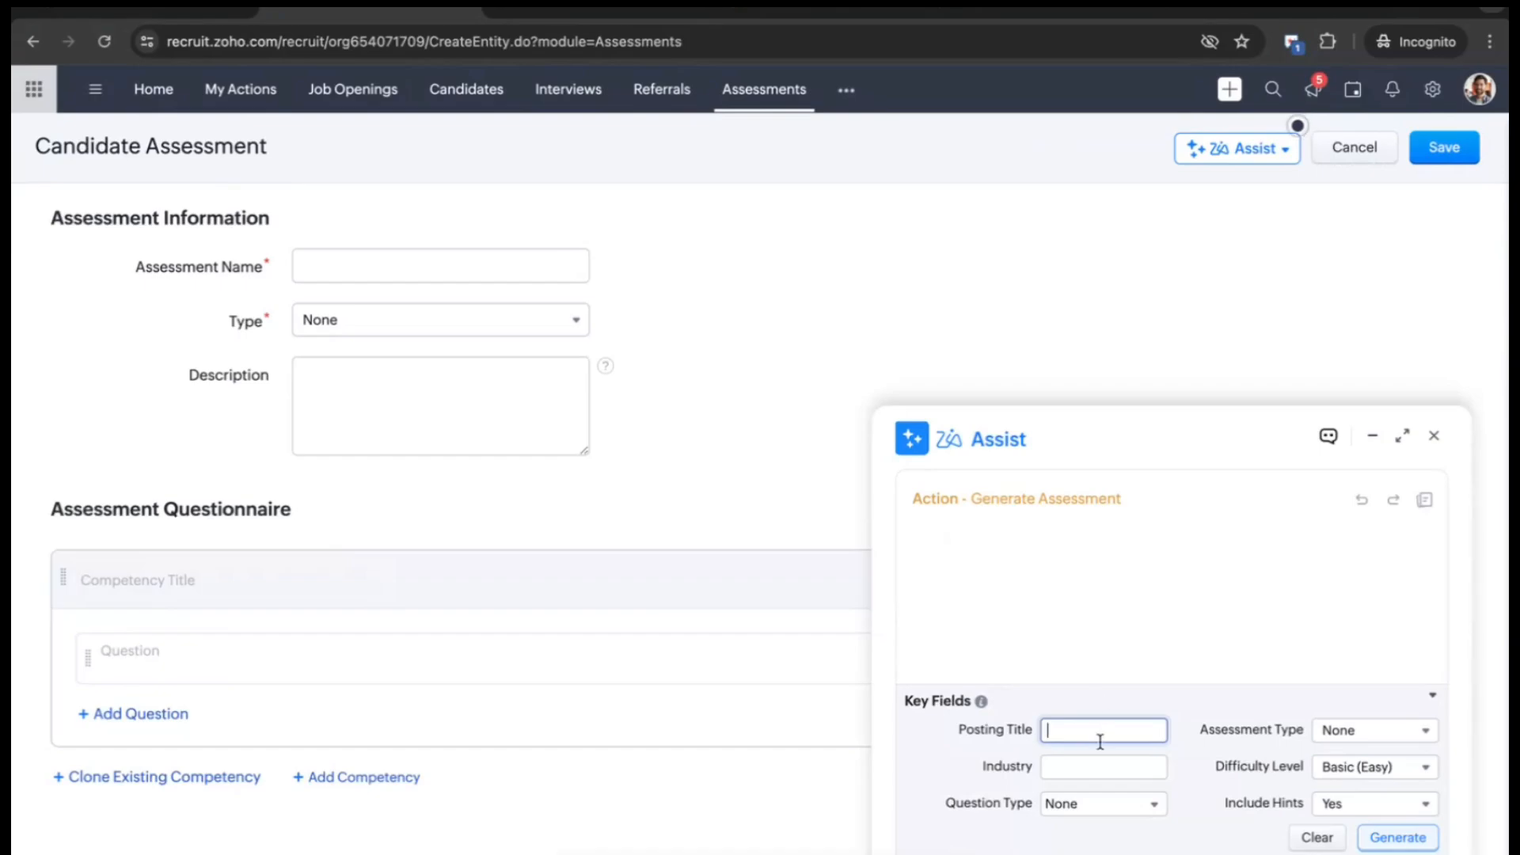
- Generate a Zia Assist assessment for Posting Title 'Senior Marketer' in the 'IT' industry
key("Caps_Lock")
type("Senior Marketer")
left_click(1104, 762)
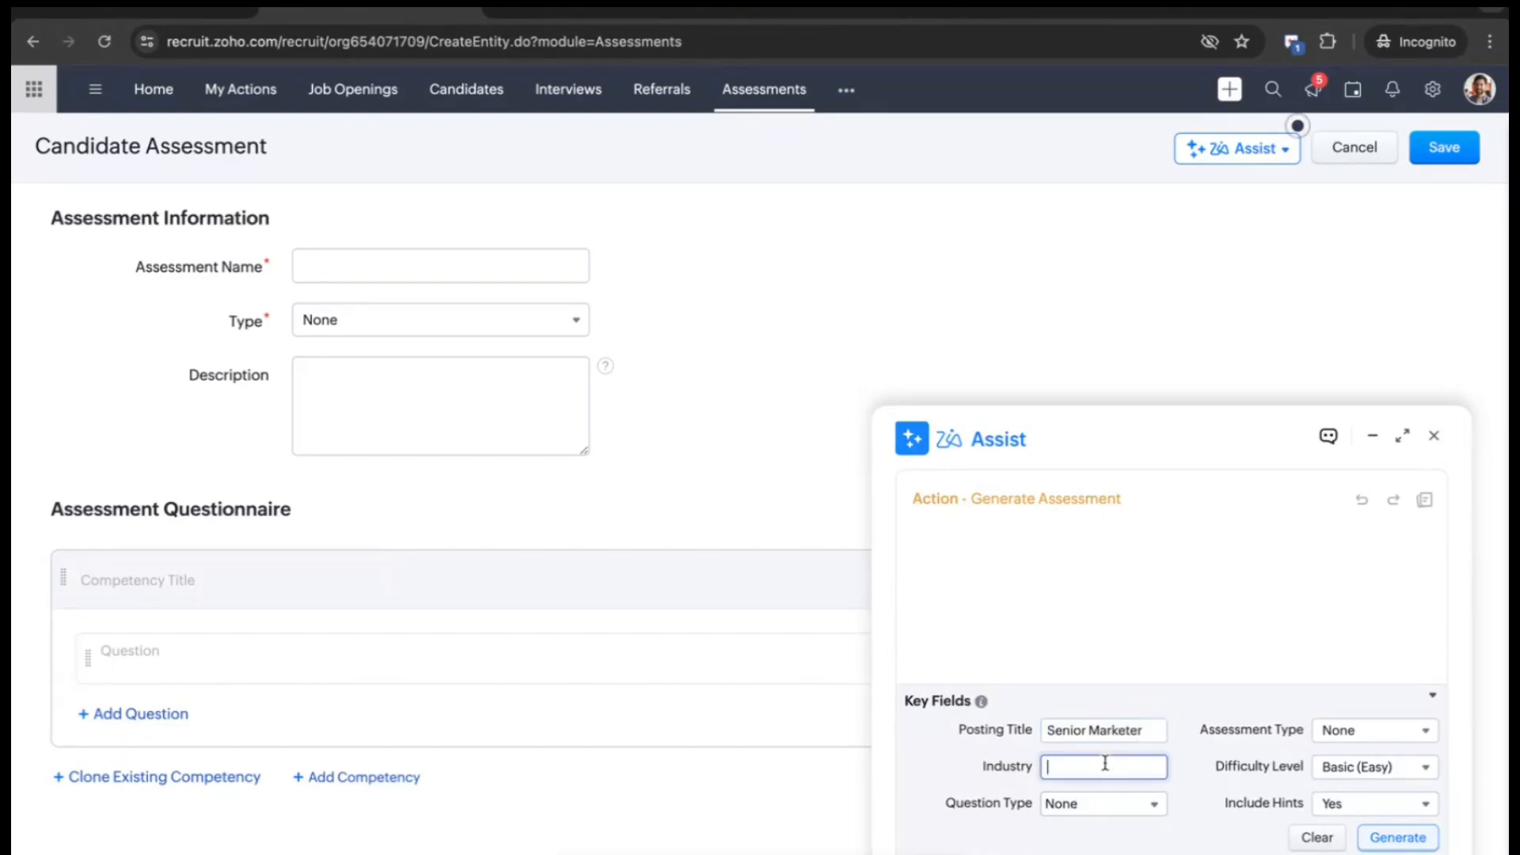
type("IT")
left_click(1386, 841)
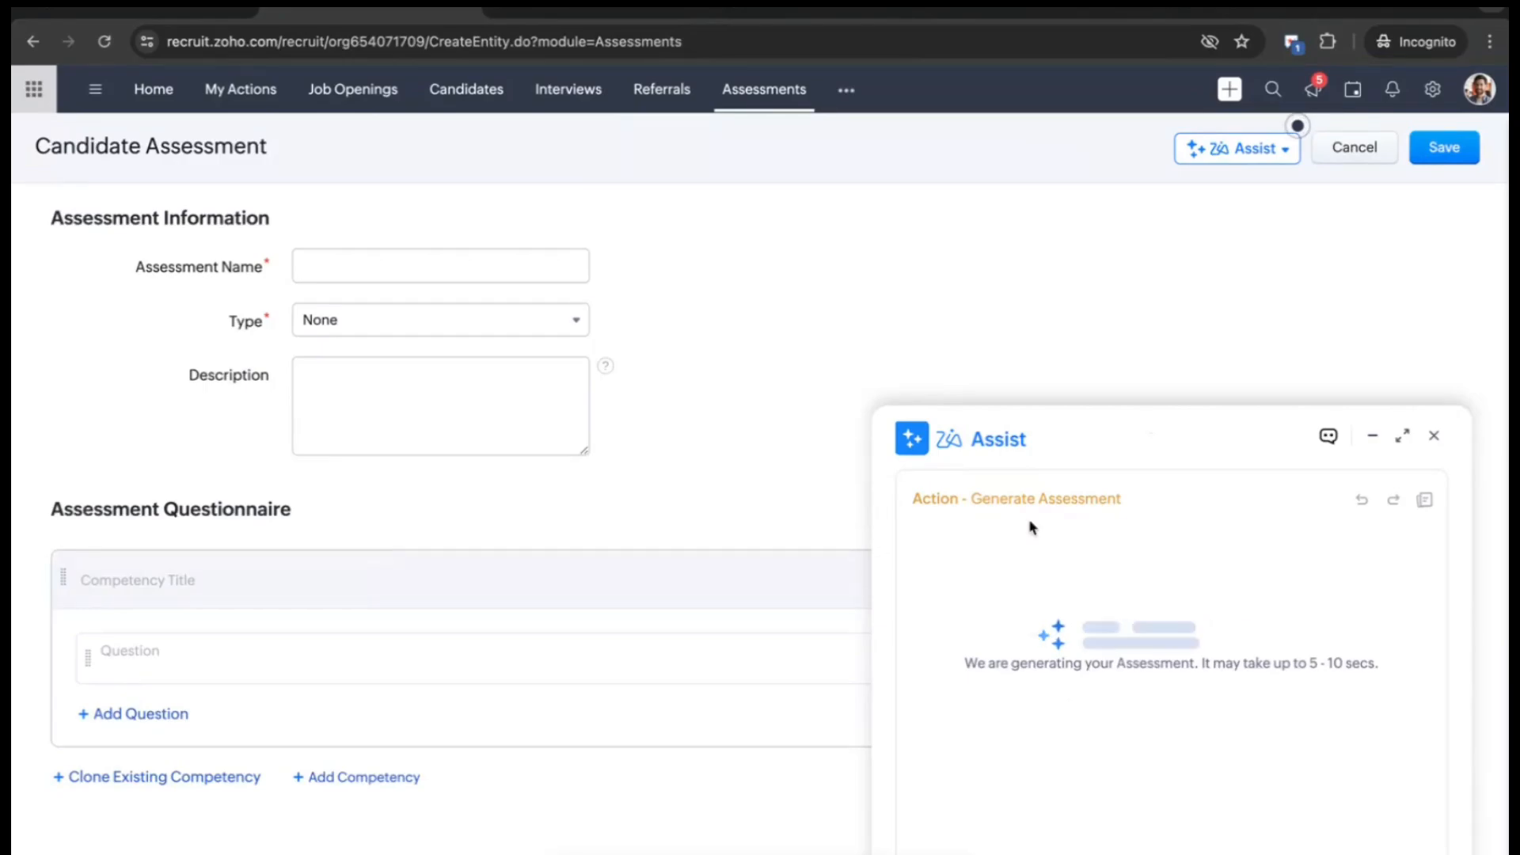
- Review the generated marketing assessment questions and close Zia Assist without applying them
left_click(549, 644)
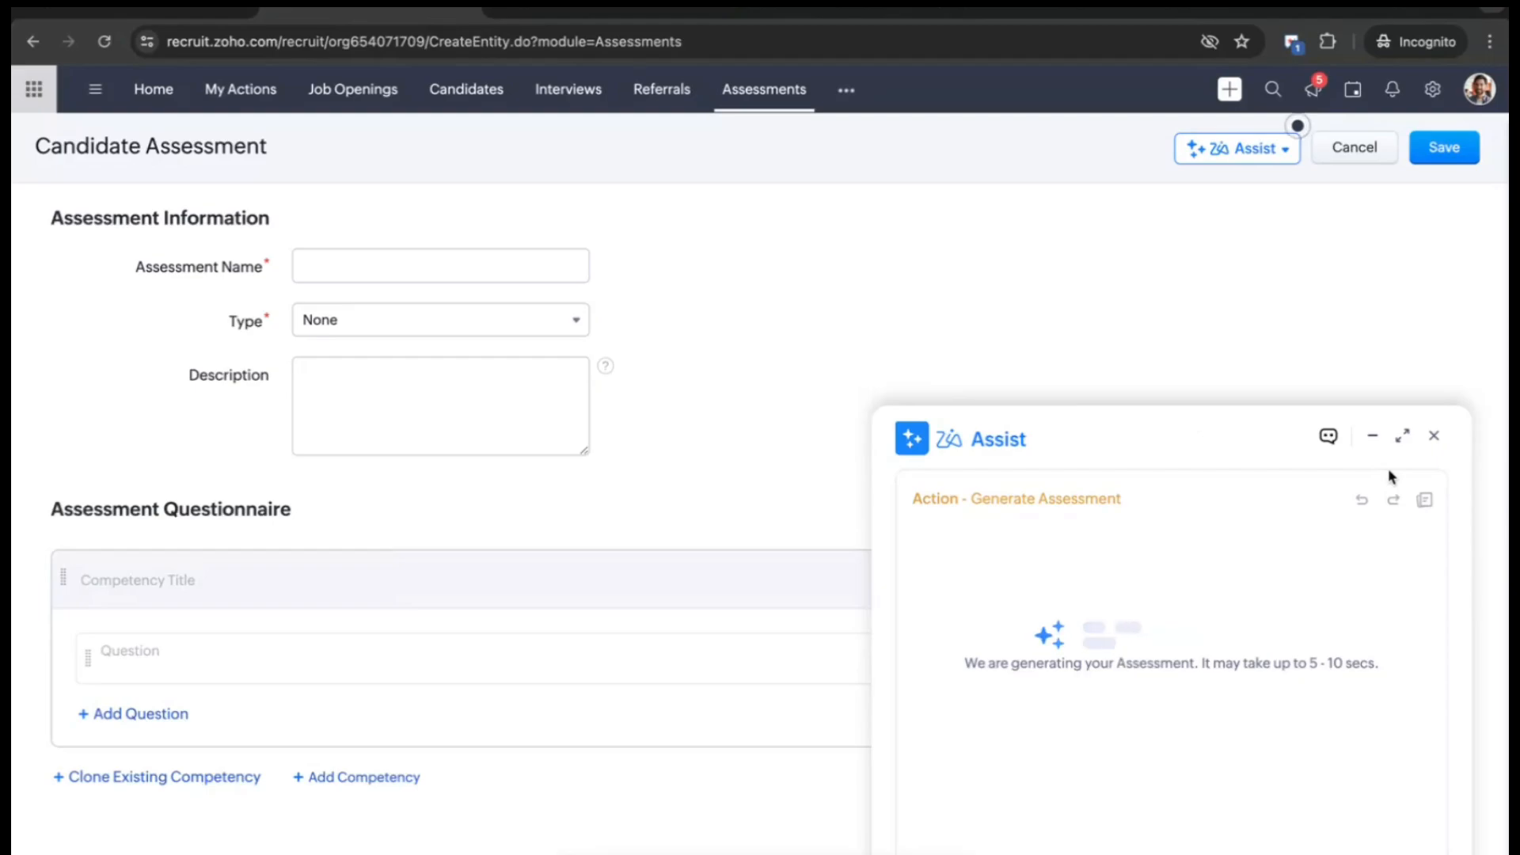
left_click(539, 649)
scroll(1119, 627, "down", 1)
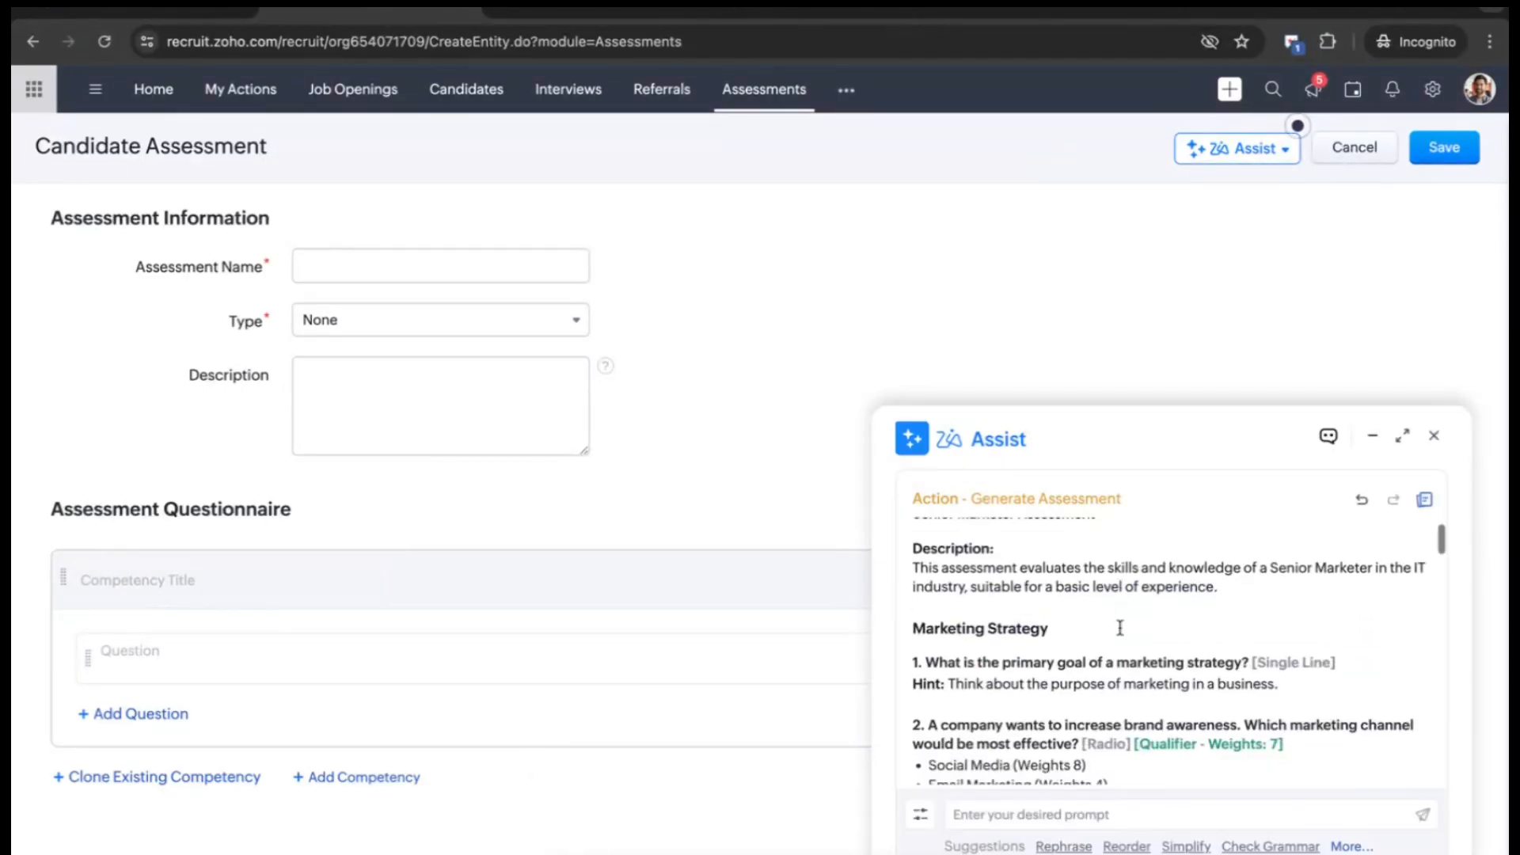
scroll(1119, 628, "up", 1)
scroll(1119, 628, "down", 2)
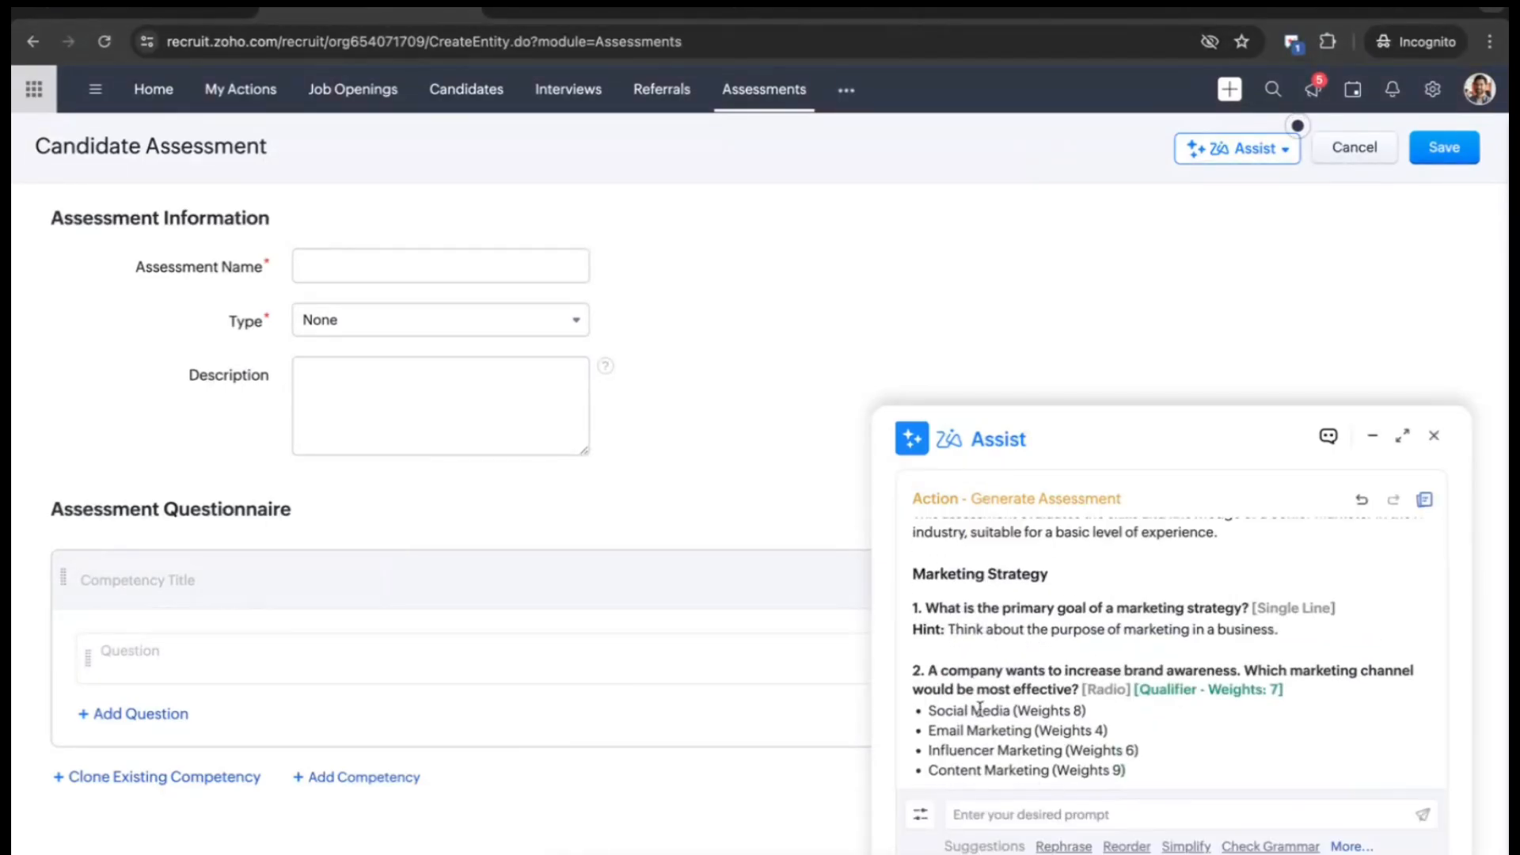
scroll(980, 708, "down", 1)
scroll(986, 647, "down", 1)
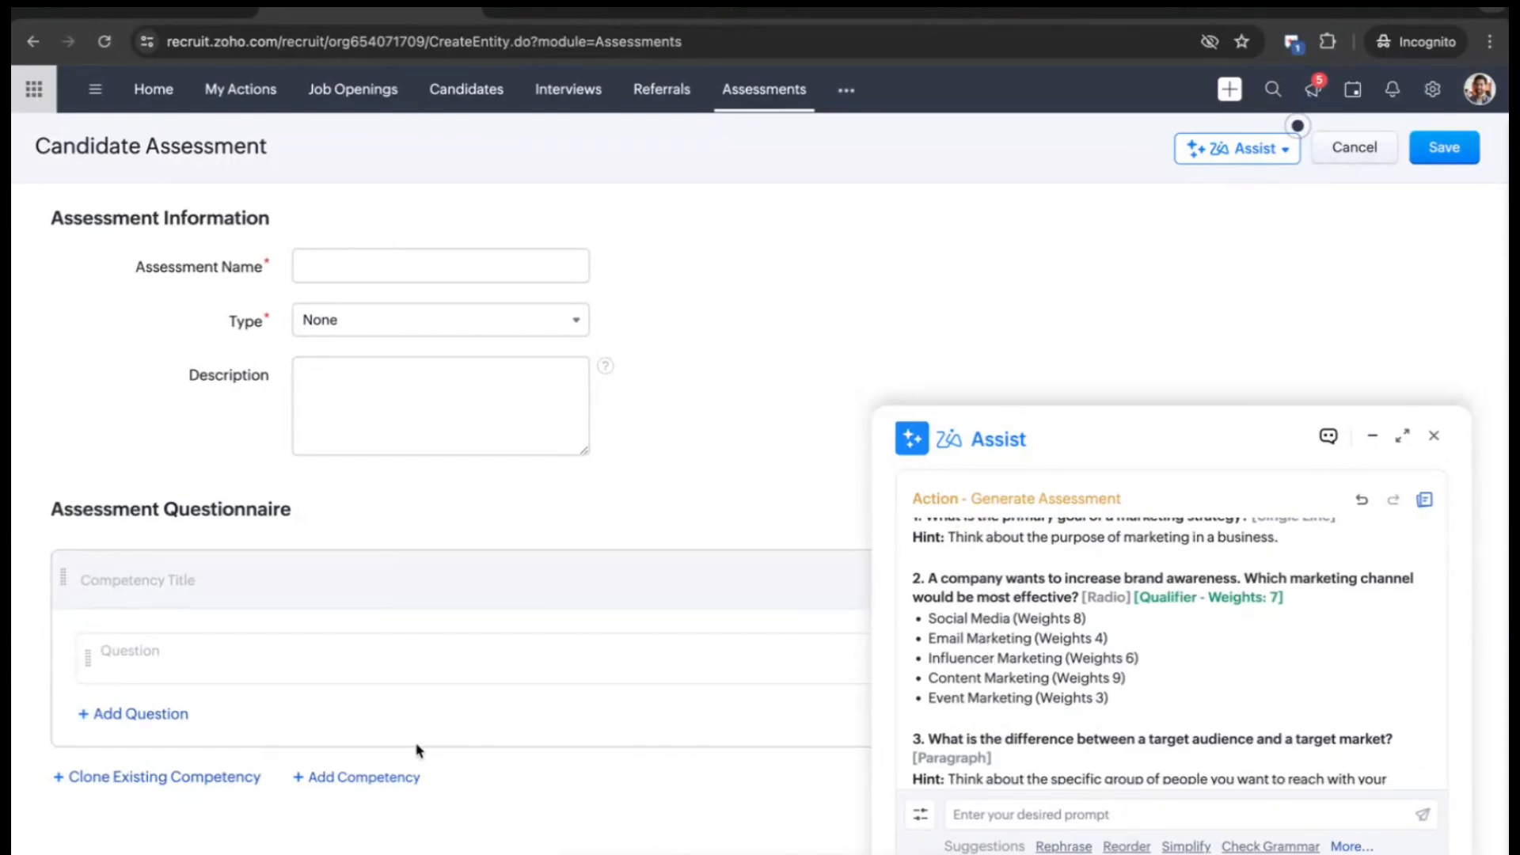
left_click(445, 648)
left_click(1433, 438)
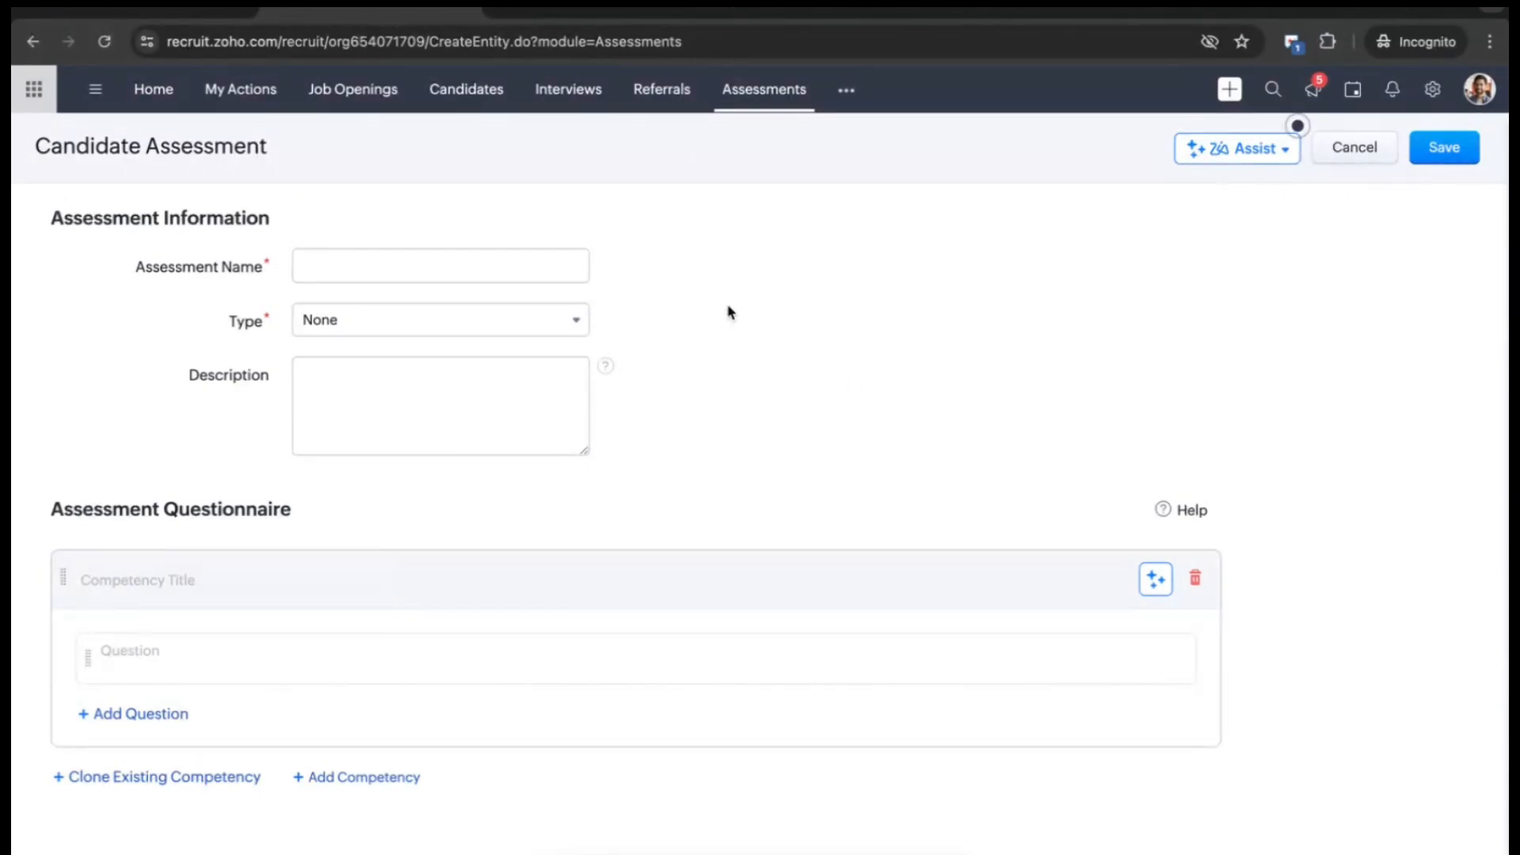
- Switch to the All Interviews list showing four interview records
left_click(600, 96)
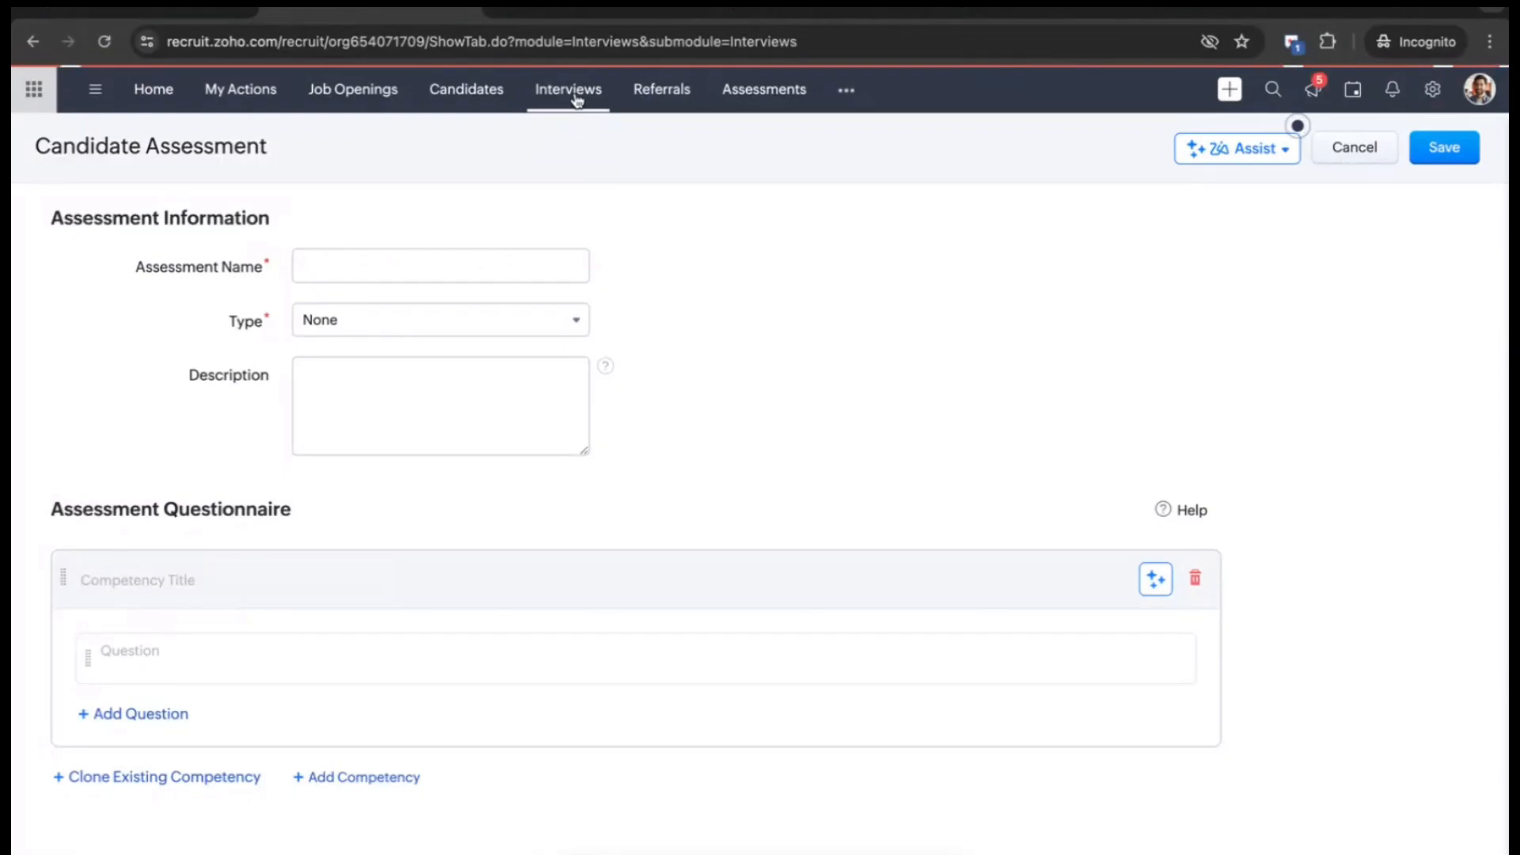
left_click(673, 109)
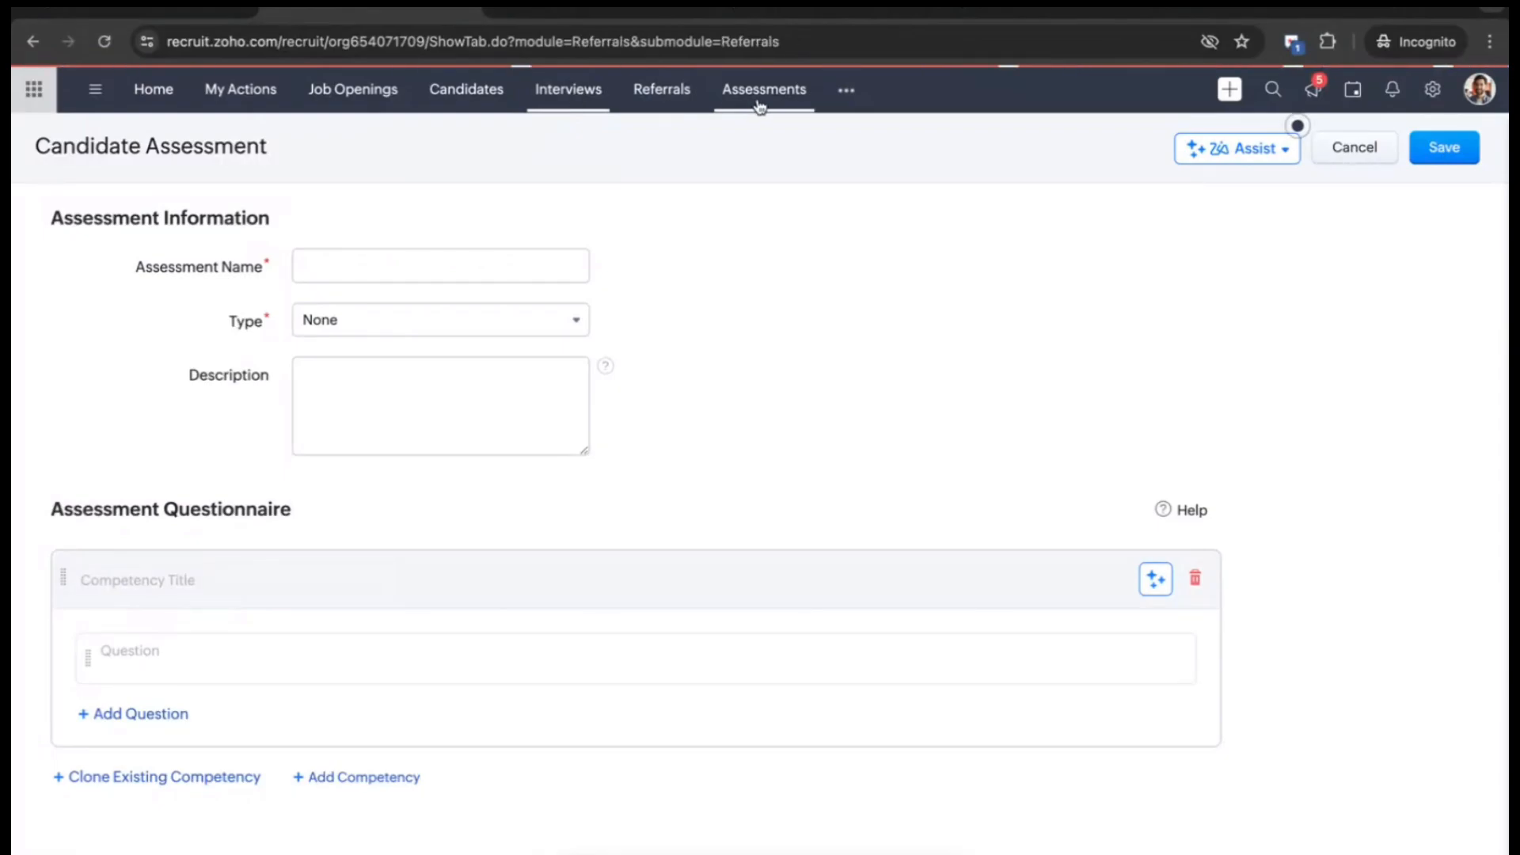
left_click(566, 95)
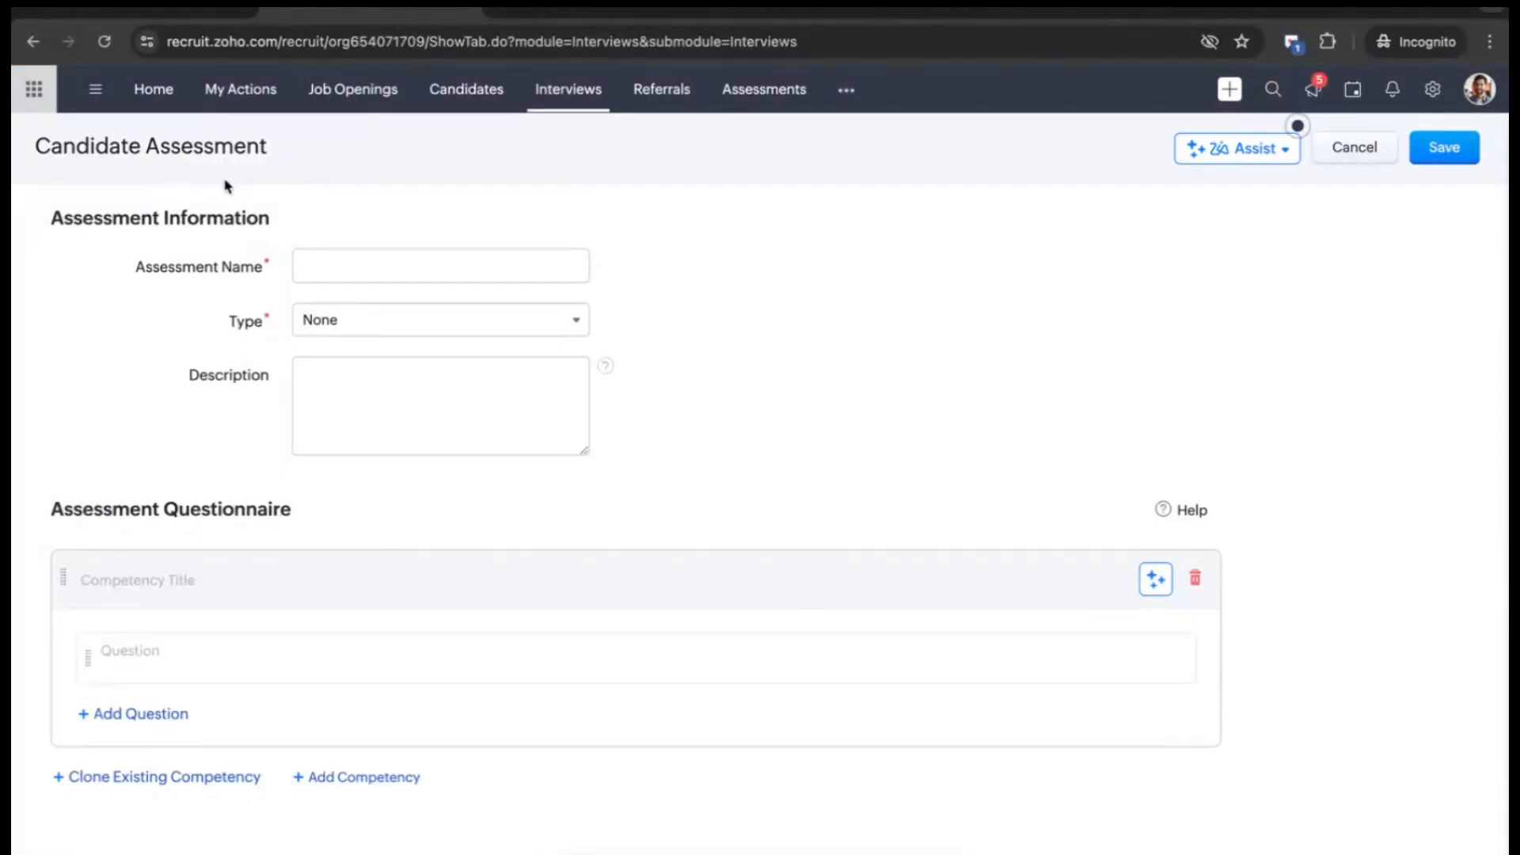
left_click(156, 106)
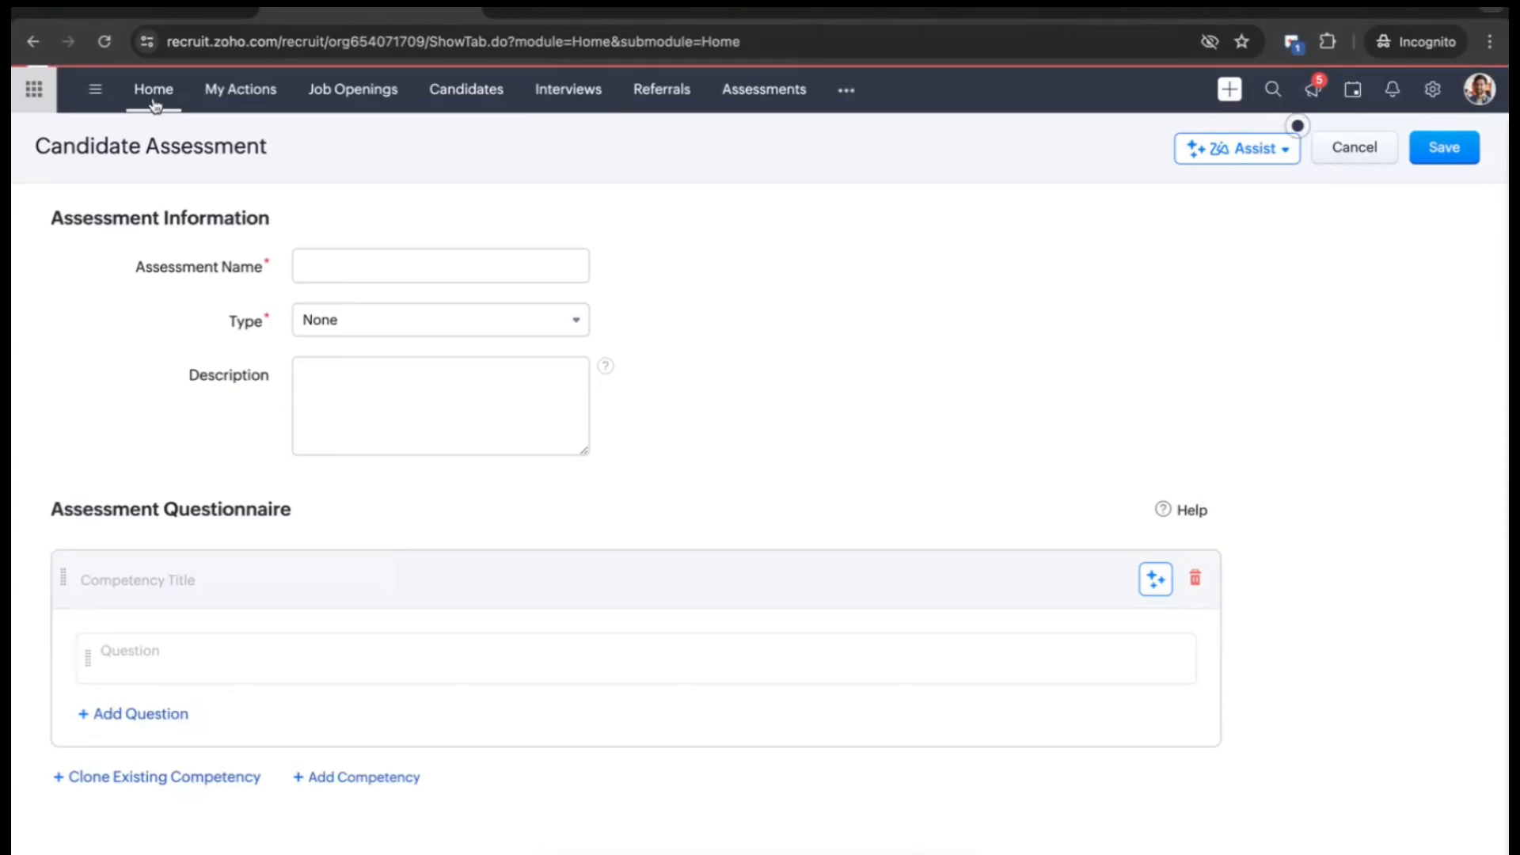
left_click(565, 99)
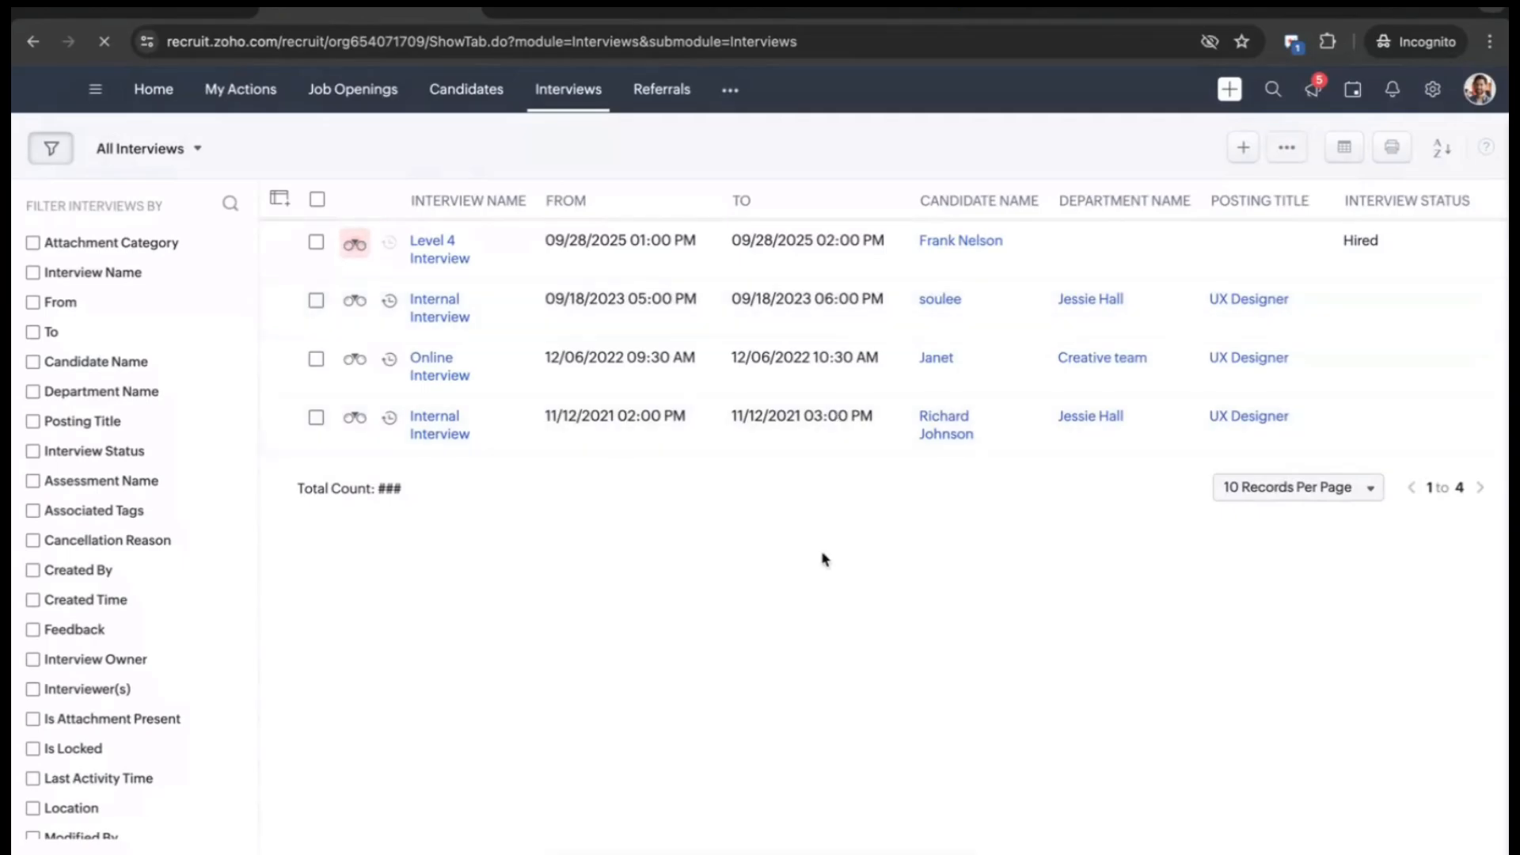
- Start a new Formal Interview from Recruit's Create Interview dialog
left_click(1240, 156)
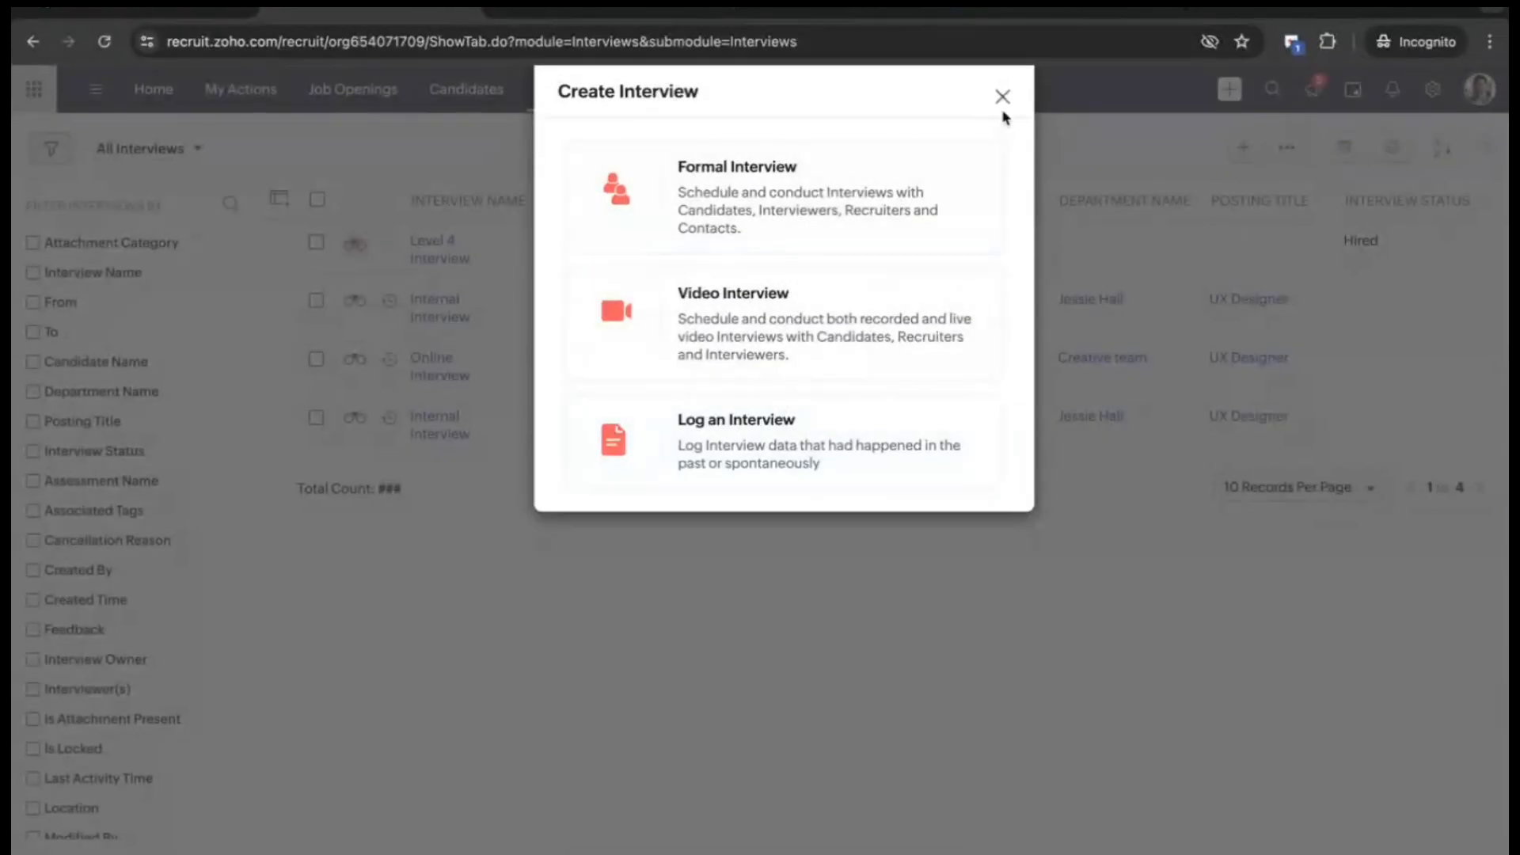
left_click(883, 227)
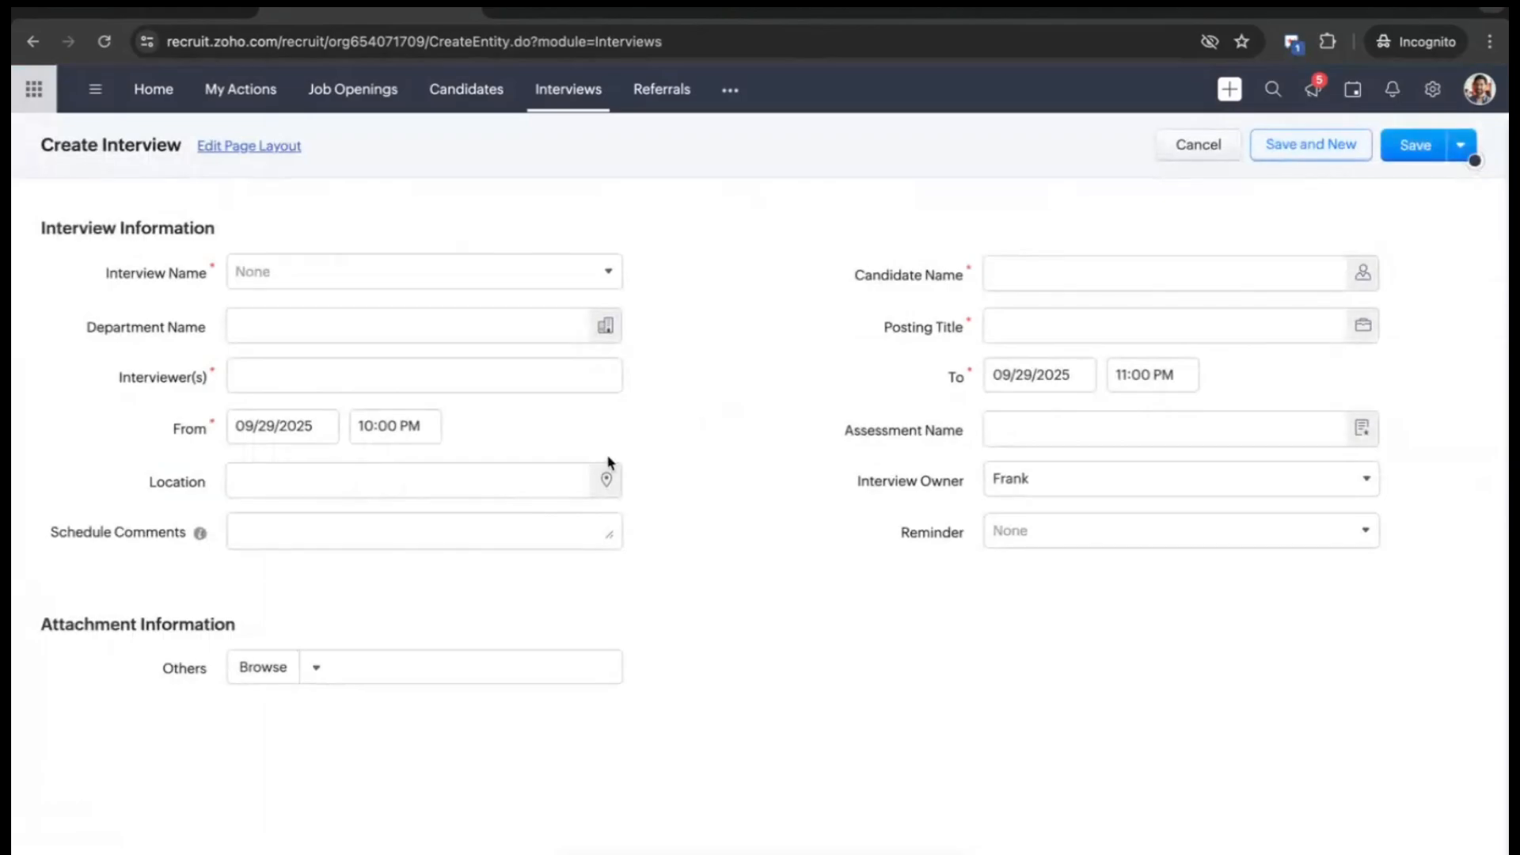
- Name the interview 'Internal Interview', skip the Posting Title lookup, and head to Candidates
left_click(402, 271)
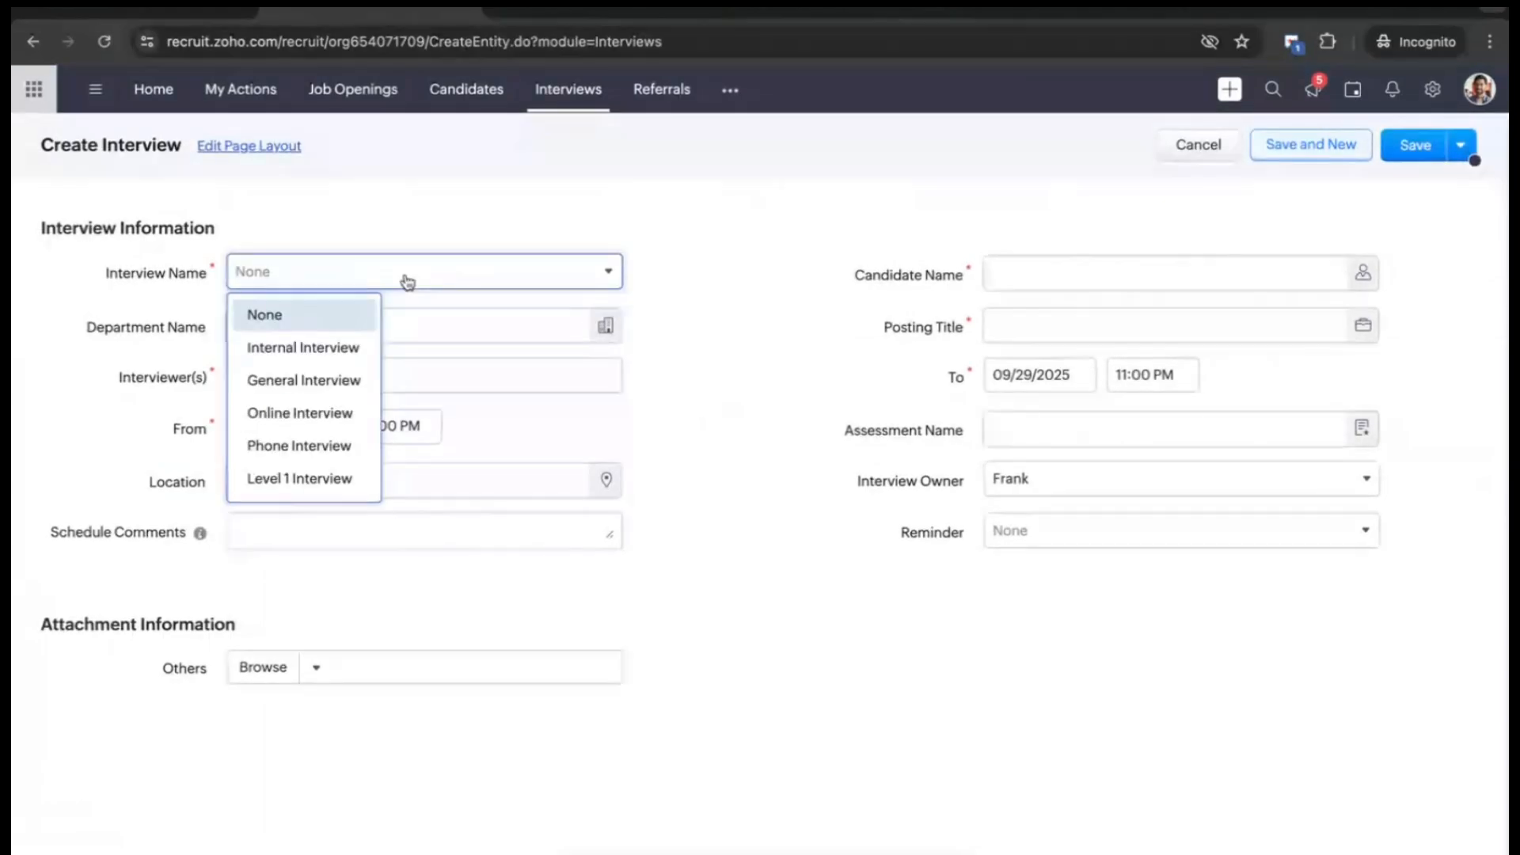
left_click(329, 349)
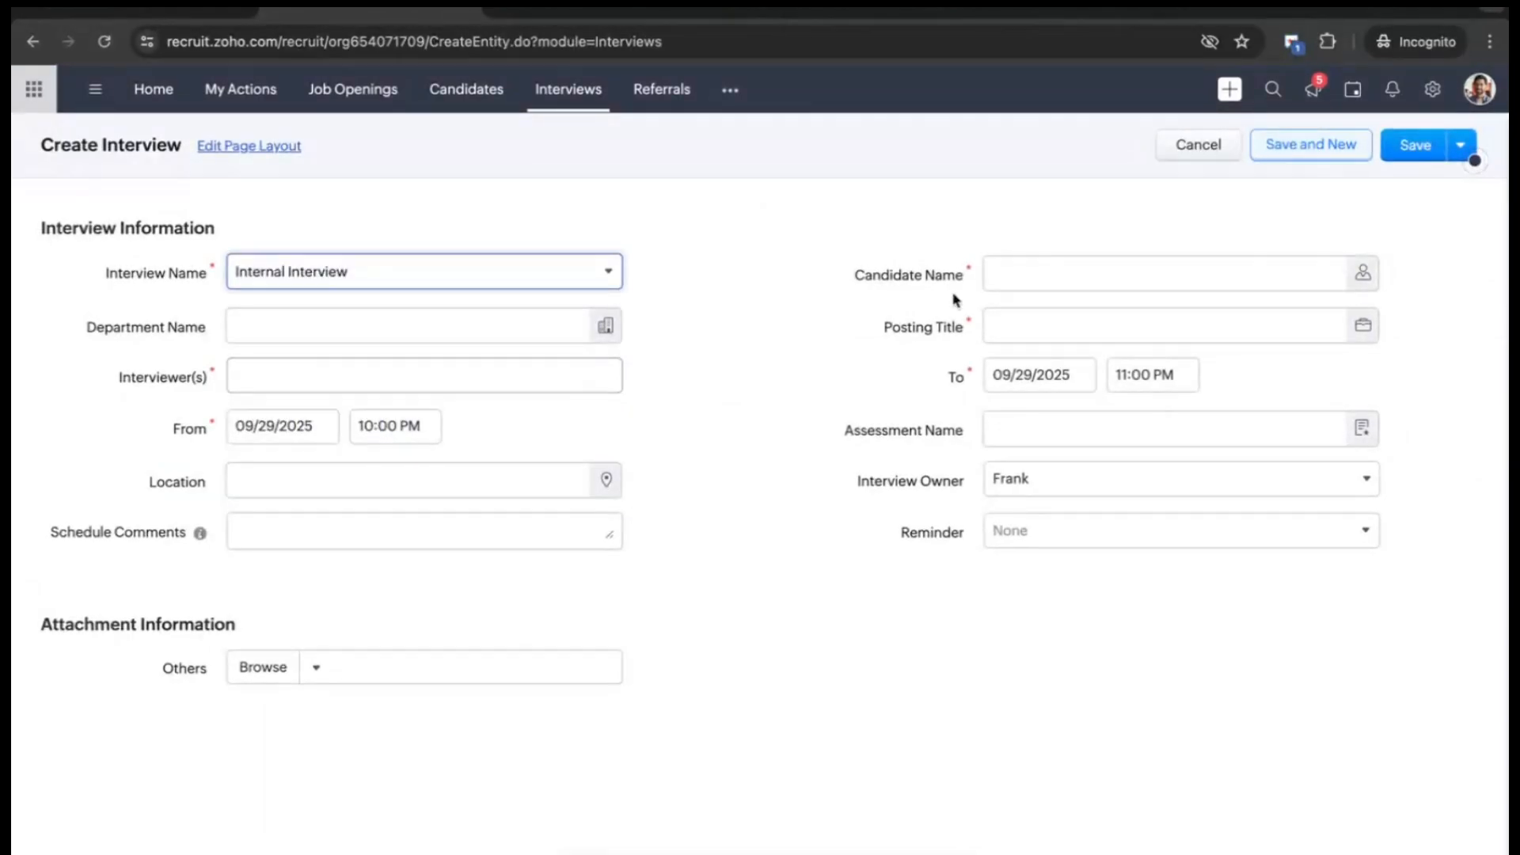
left_click(1059, 325)
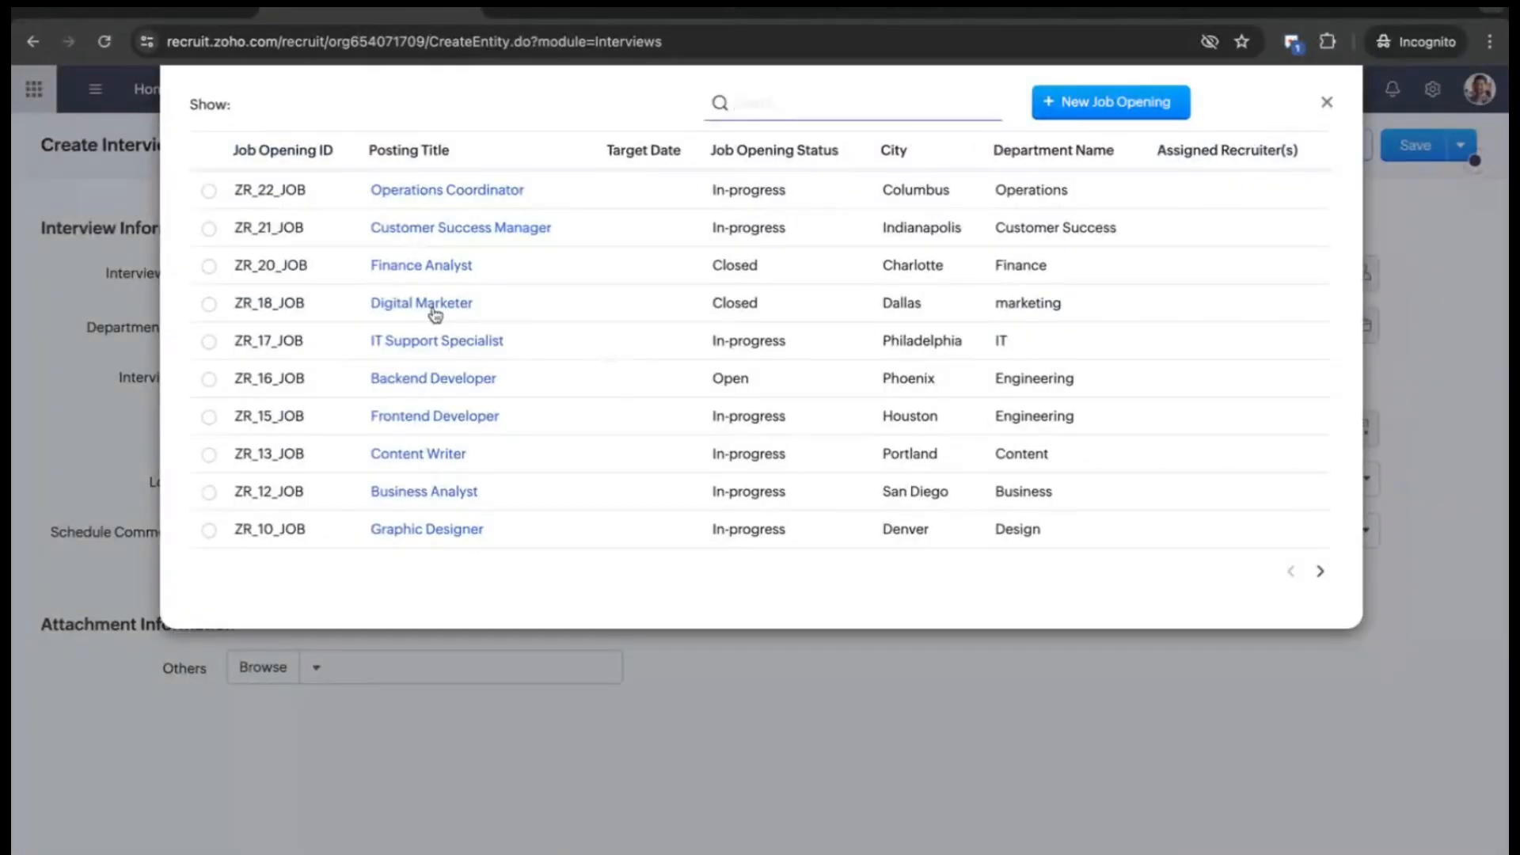
left_click(1328, 102)
left_click(466, 89)
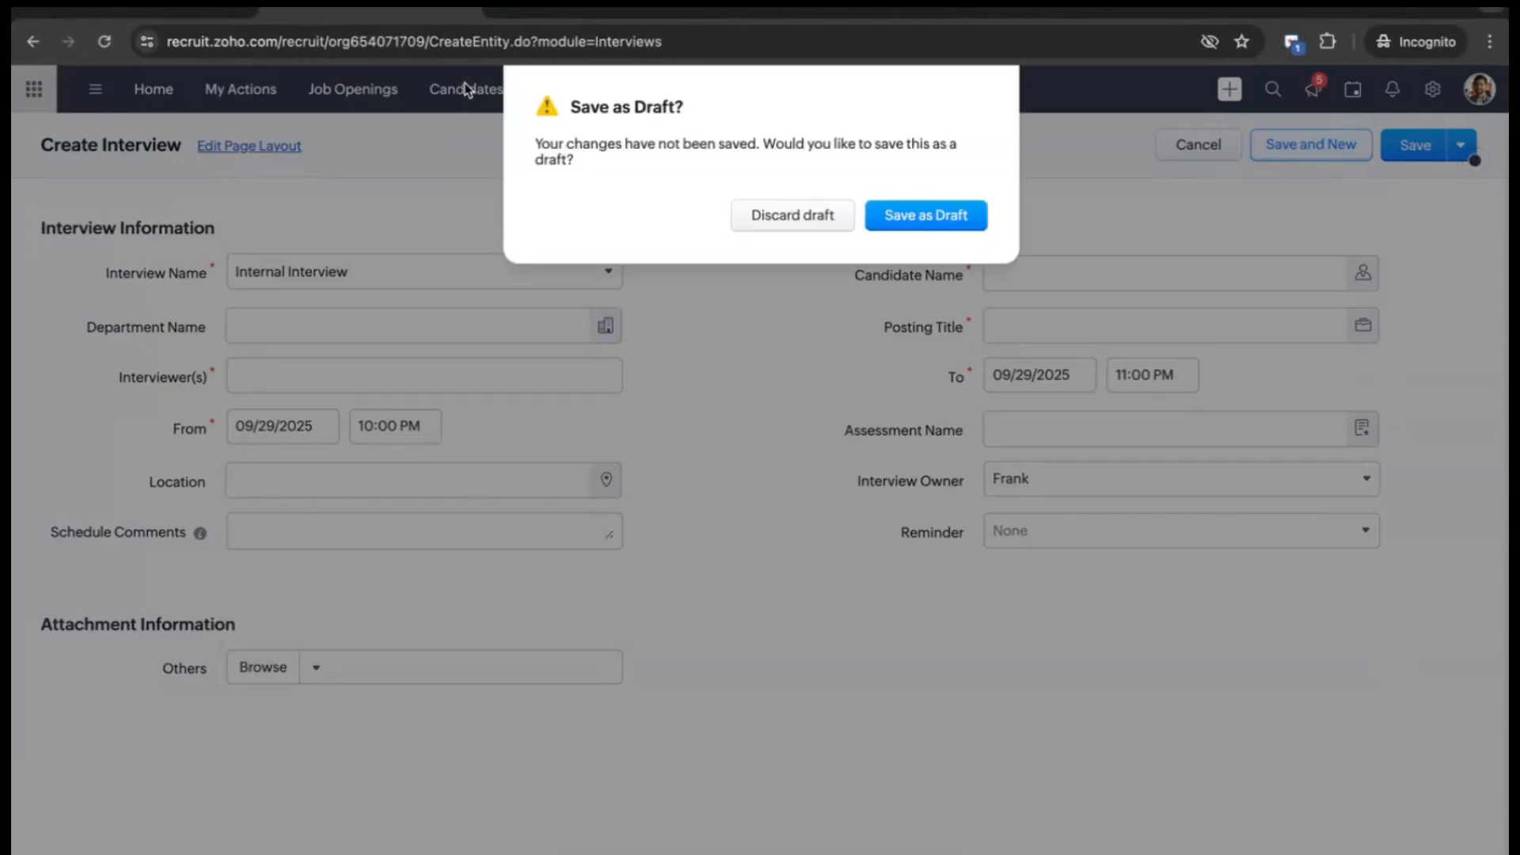
- Discard the interview draft and start an email to the second candidate
left_click(815, 230)
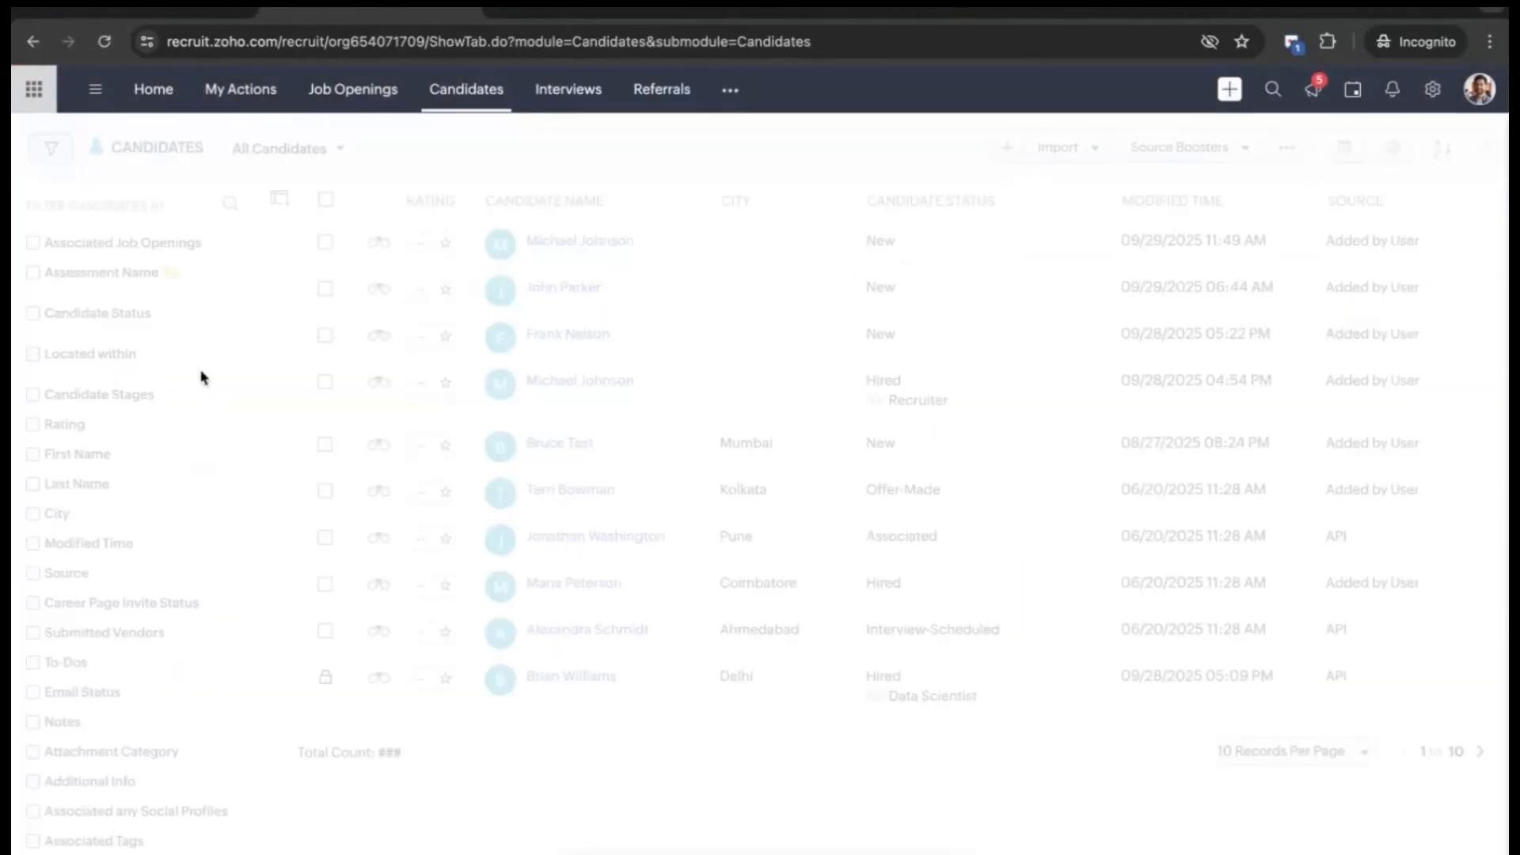
left_click(324, 288)
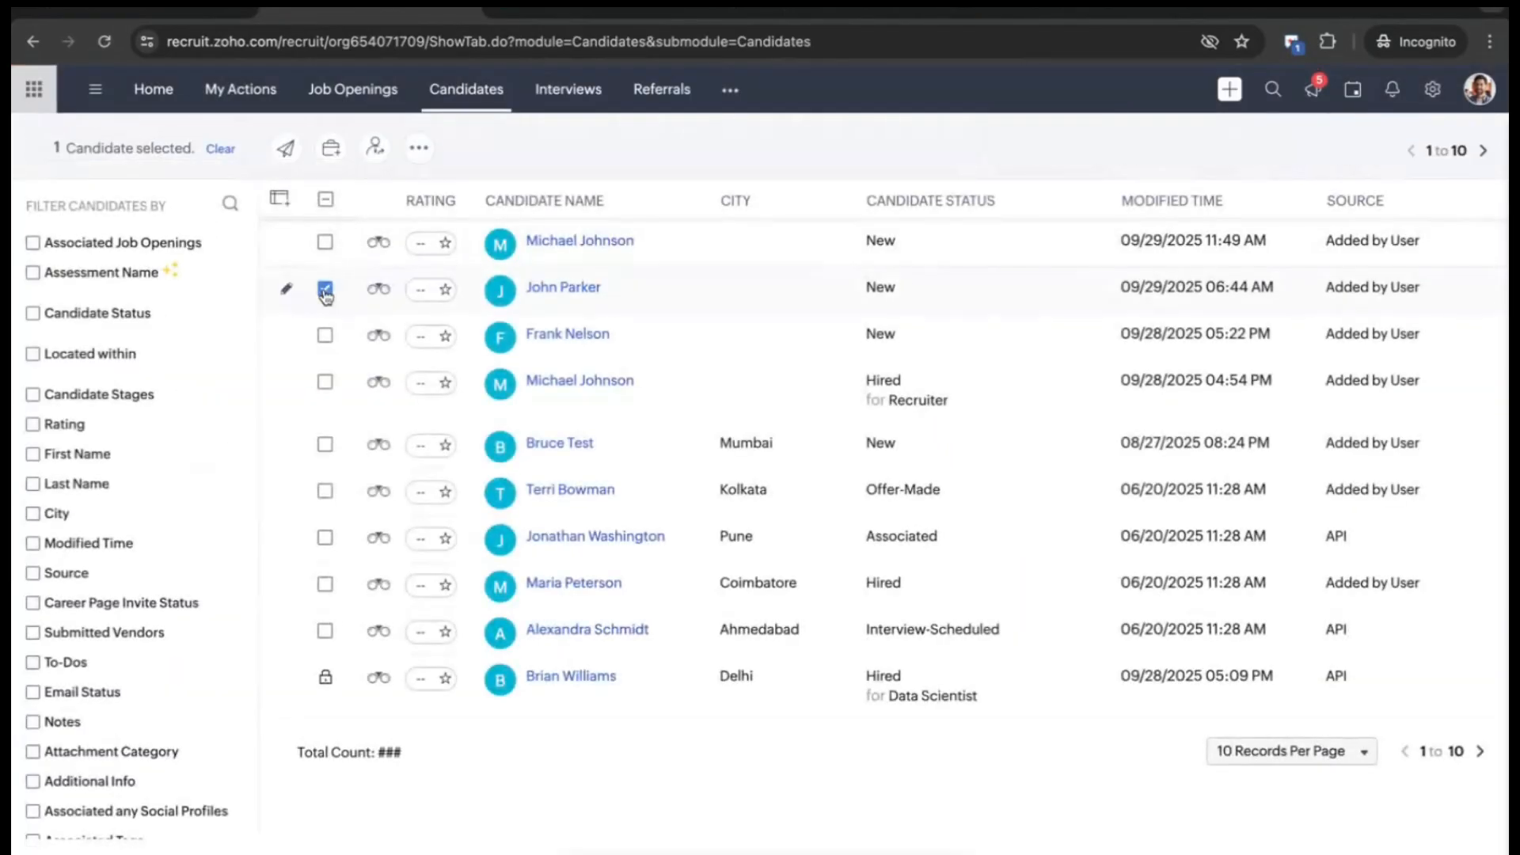
left_click(292, 160)
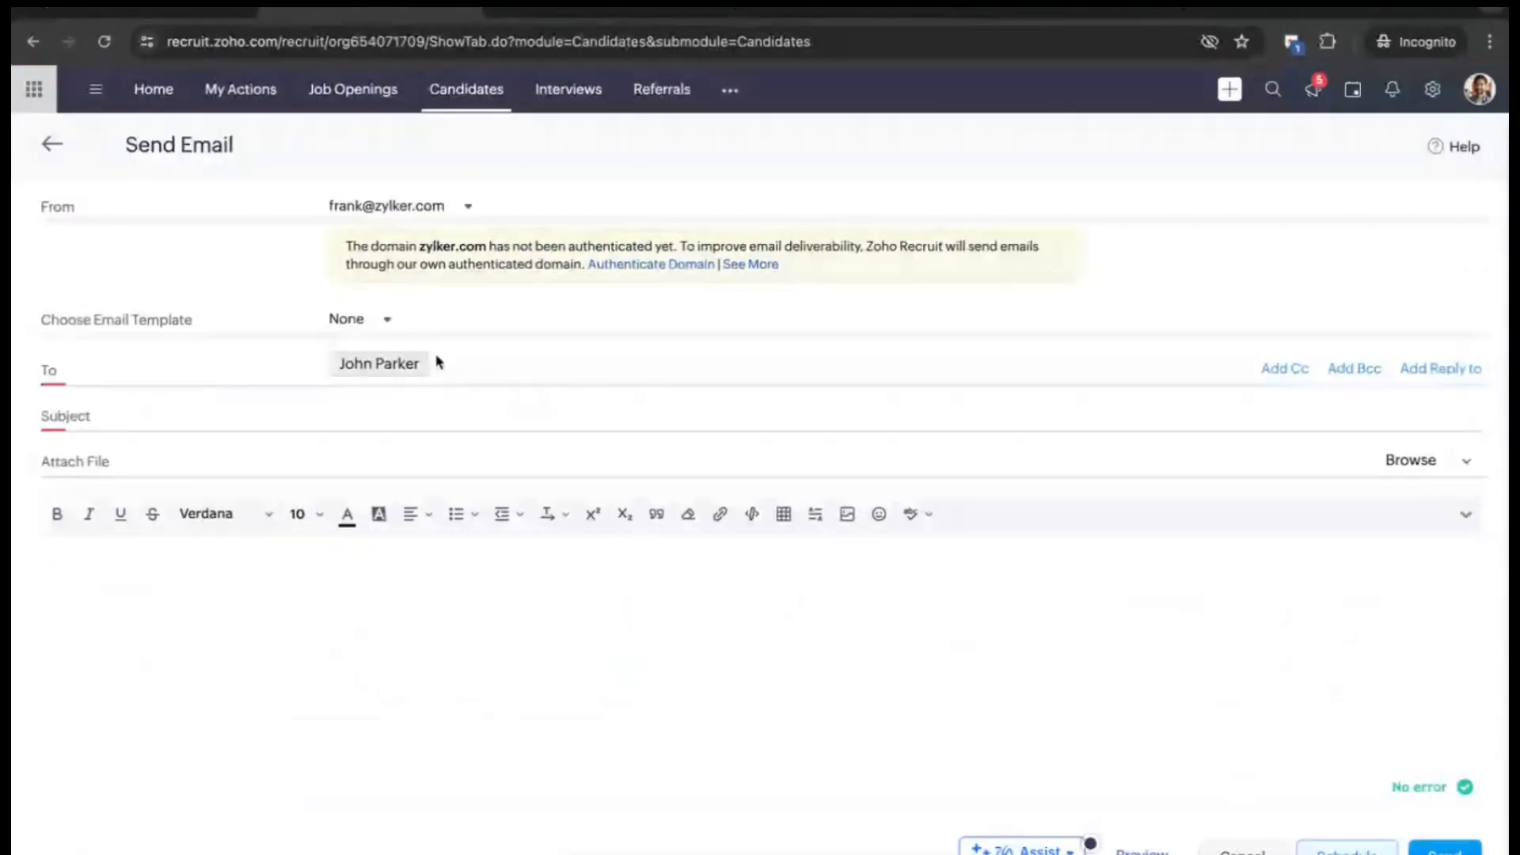
- Browse the available email templates, then go to Recruit's Setup page
left_click(380, 328)
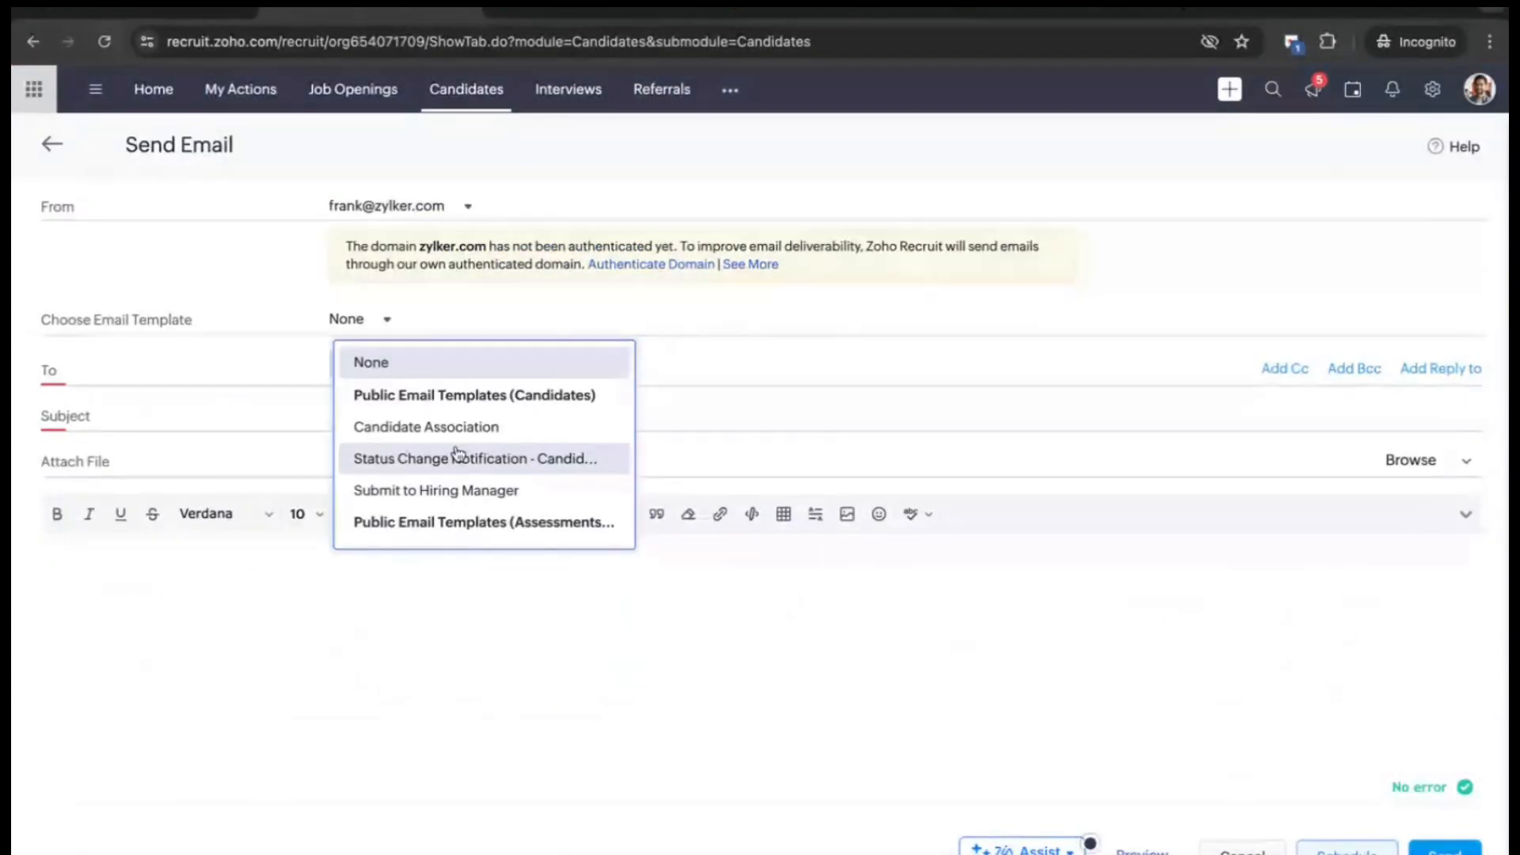
scroll(463, 471, "down", 1)
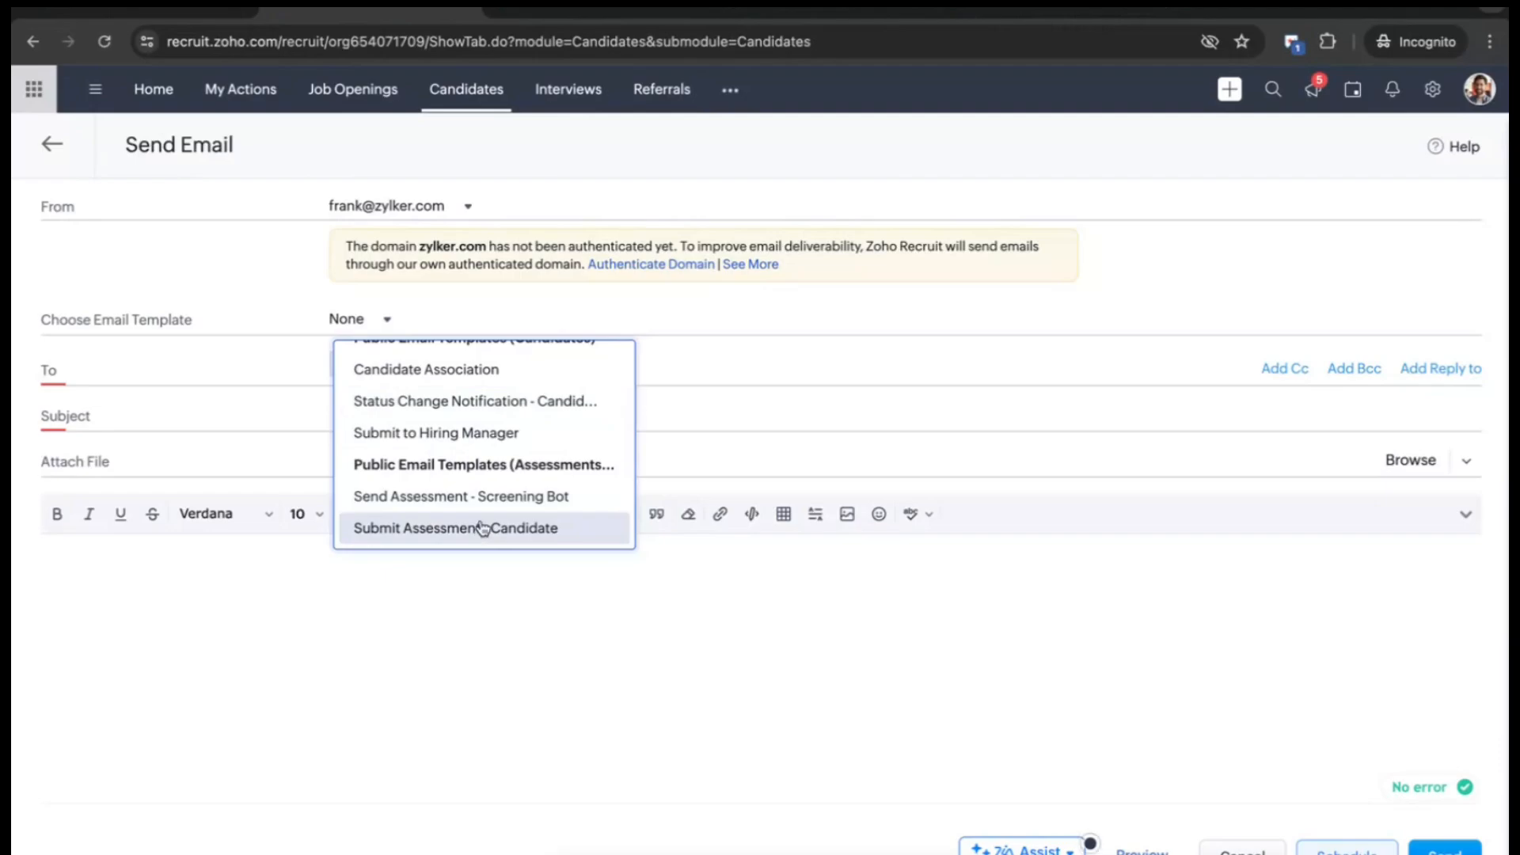
scroll(497, 423, "up", 2)
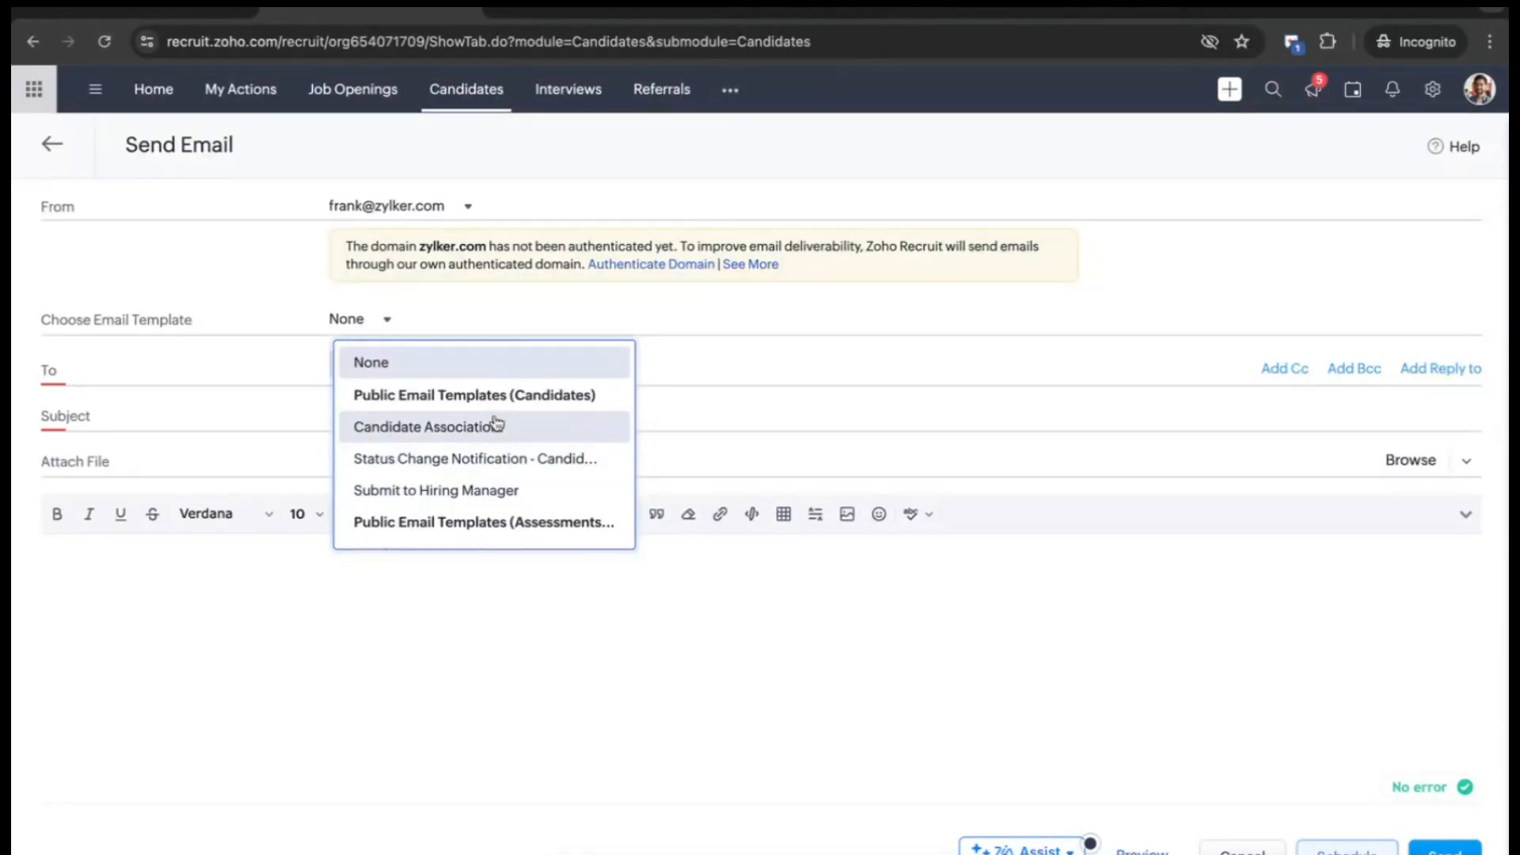
left_click(1432, 89)
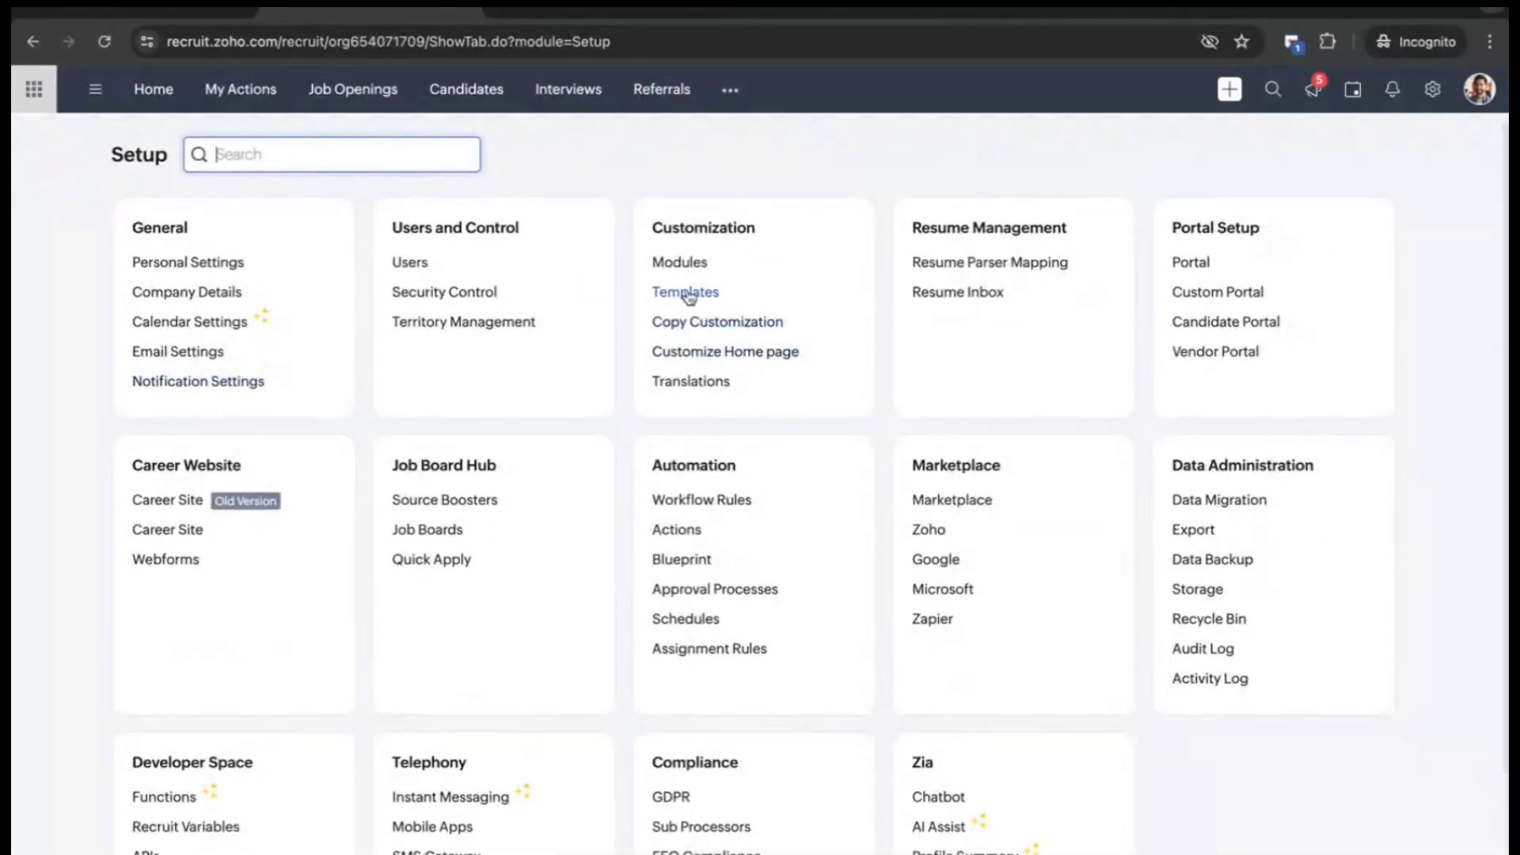
- Look through Setup's public email templates, then open the empty Offers module
left_click(688, 294)
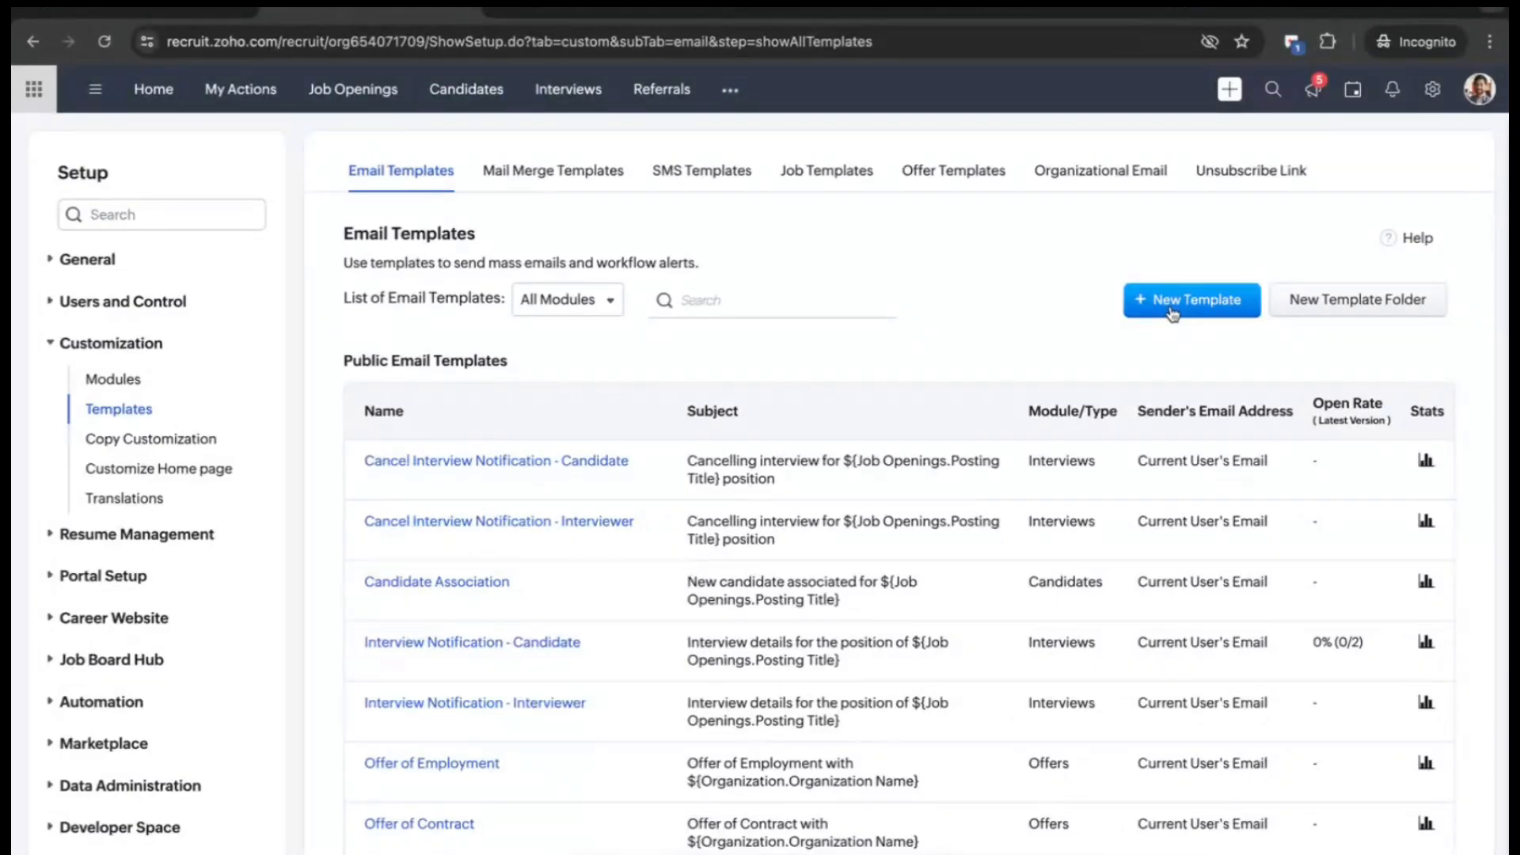
scroll(644, 614, "down", 4)
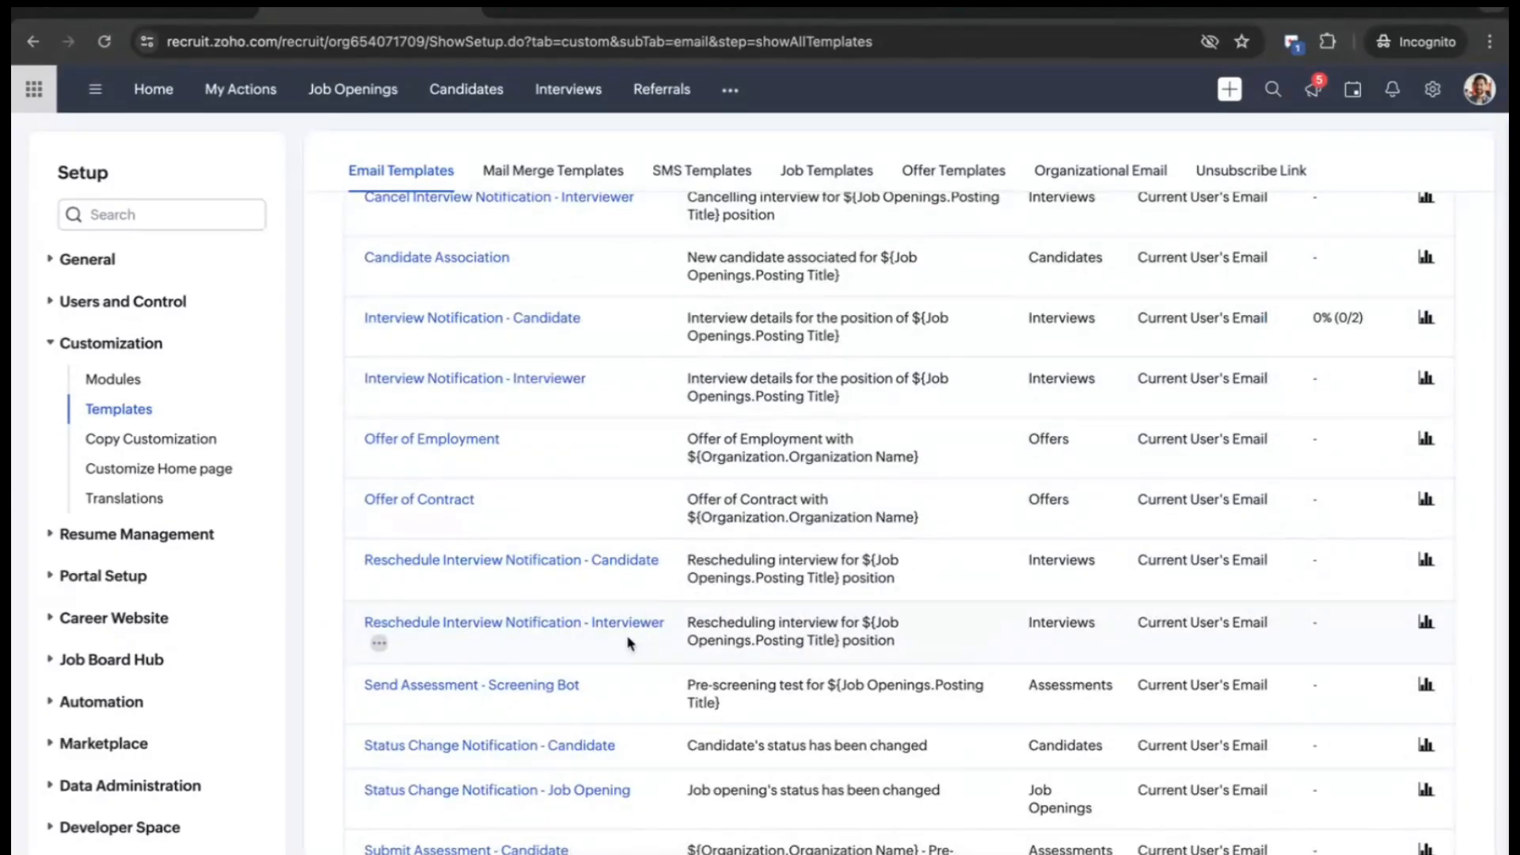
scroll(595, 321, "up", 3)
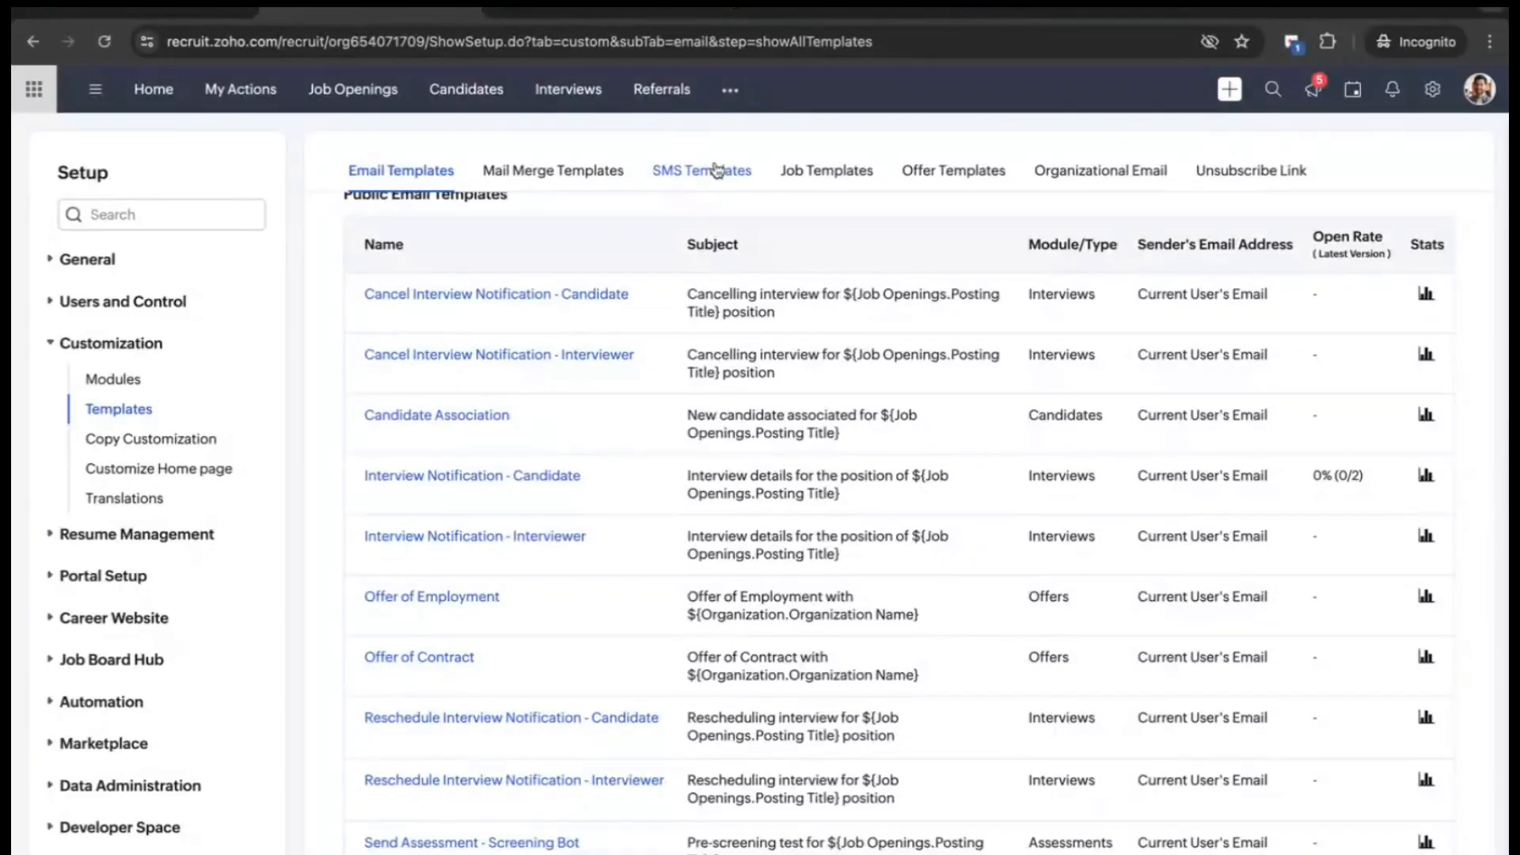
left_click(730, 110)
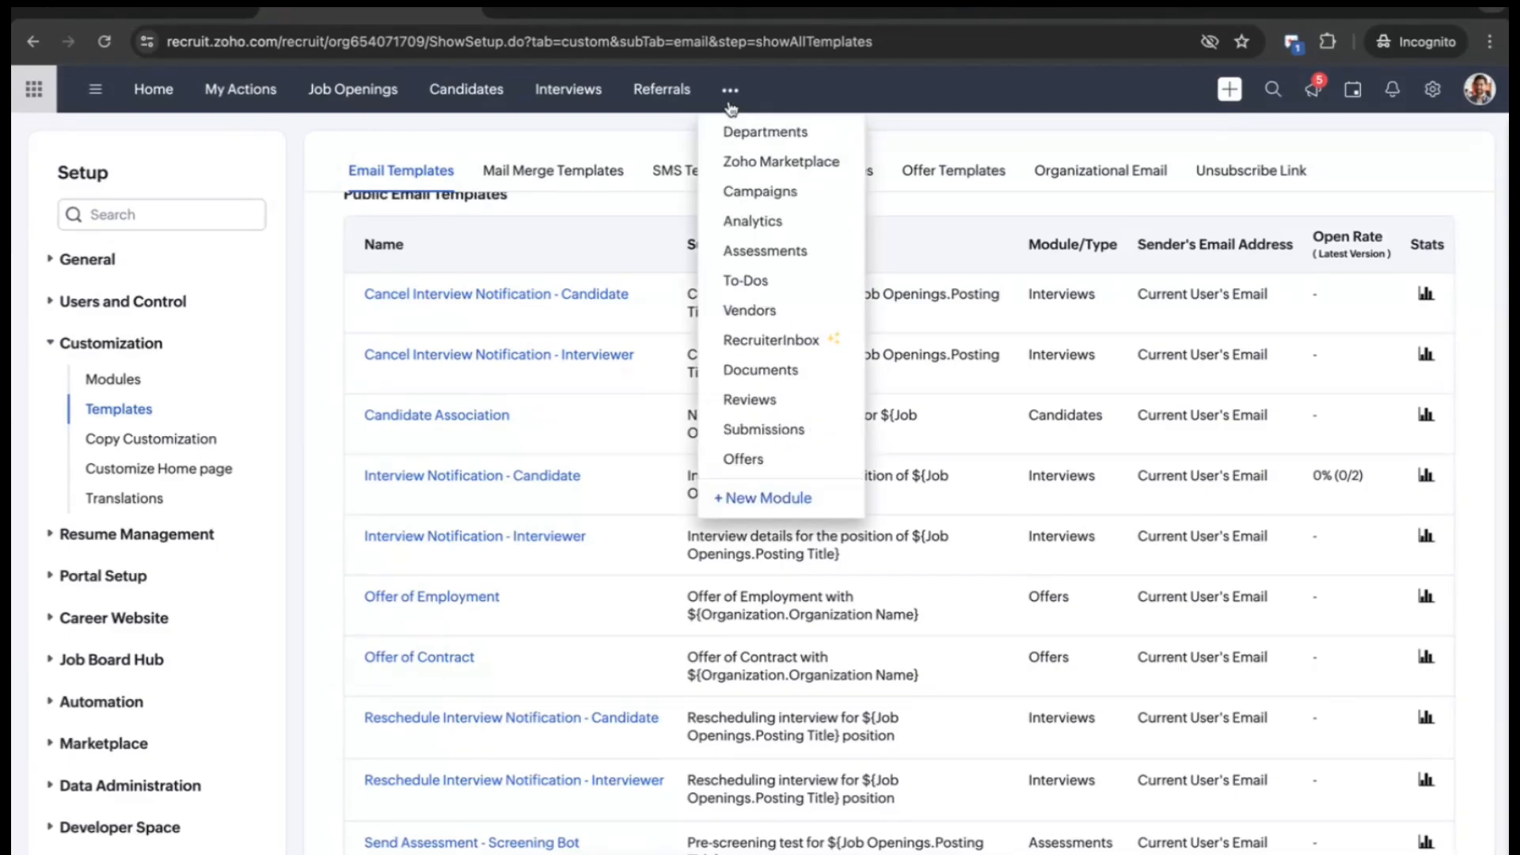
left_click(768, 460)
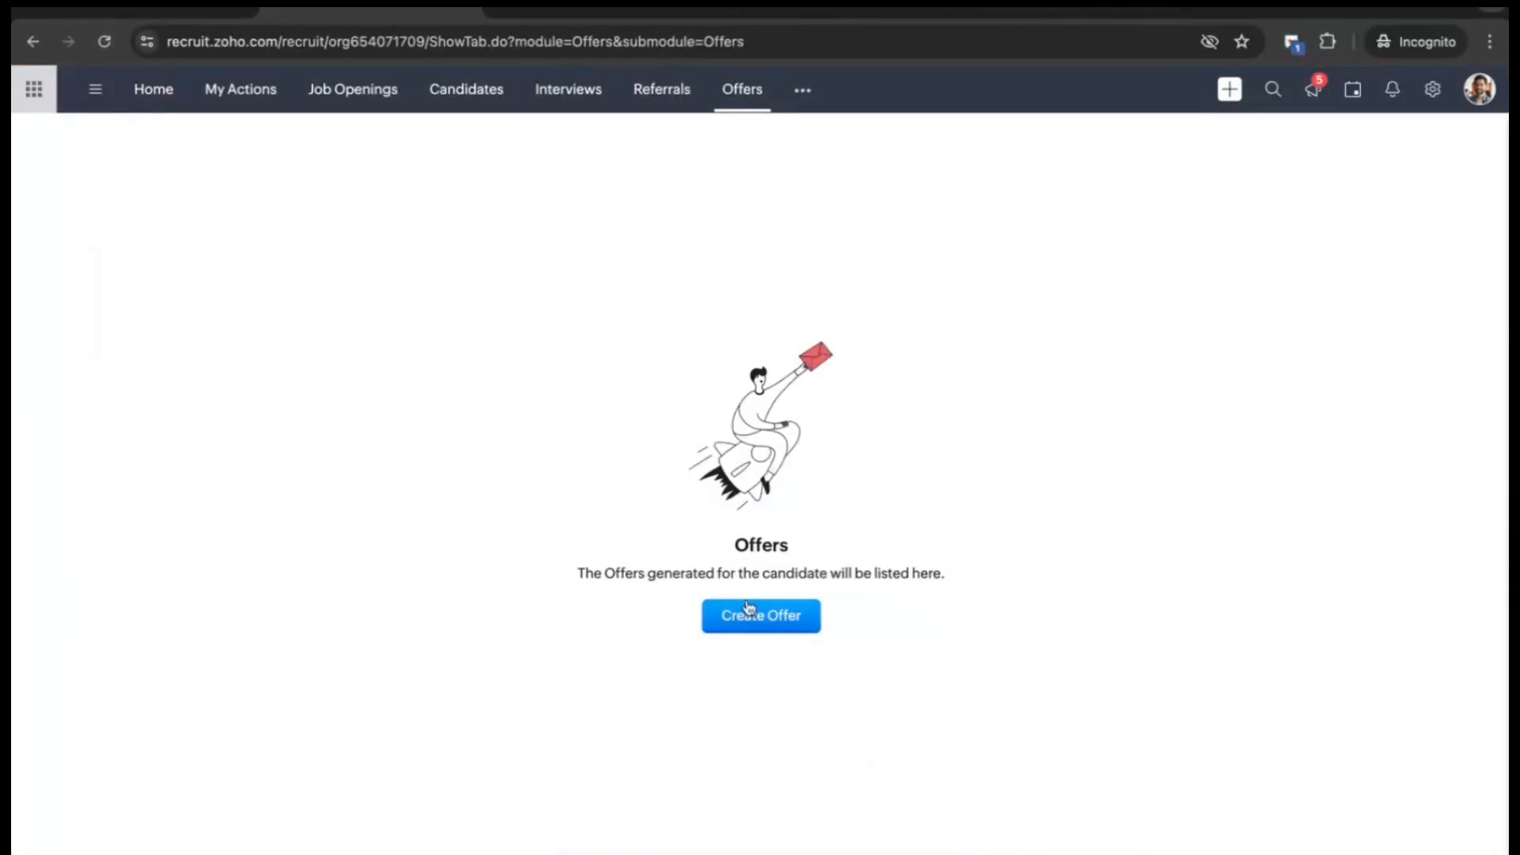
left_click(750, 612)
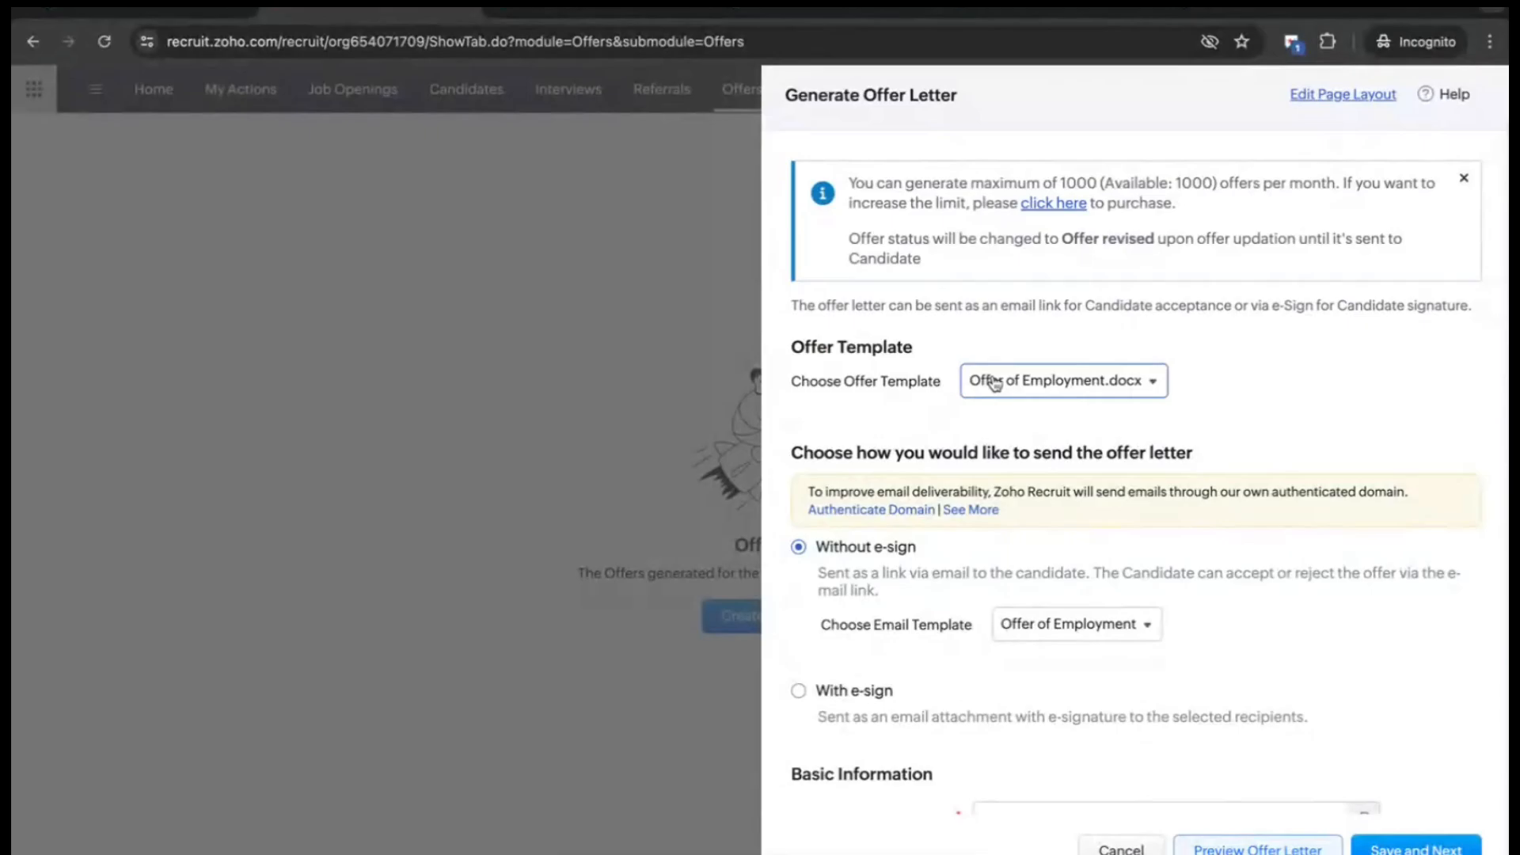
left_click(995, 383)
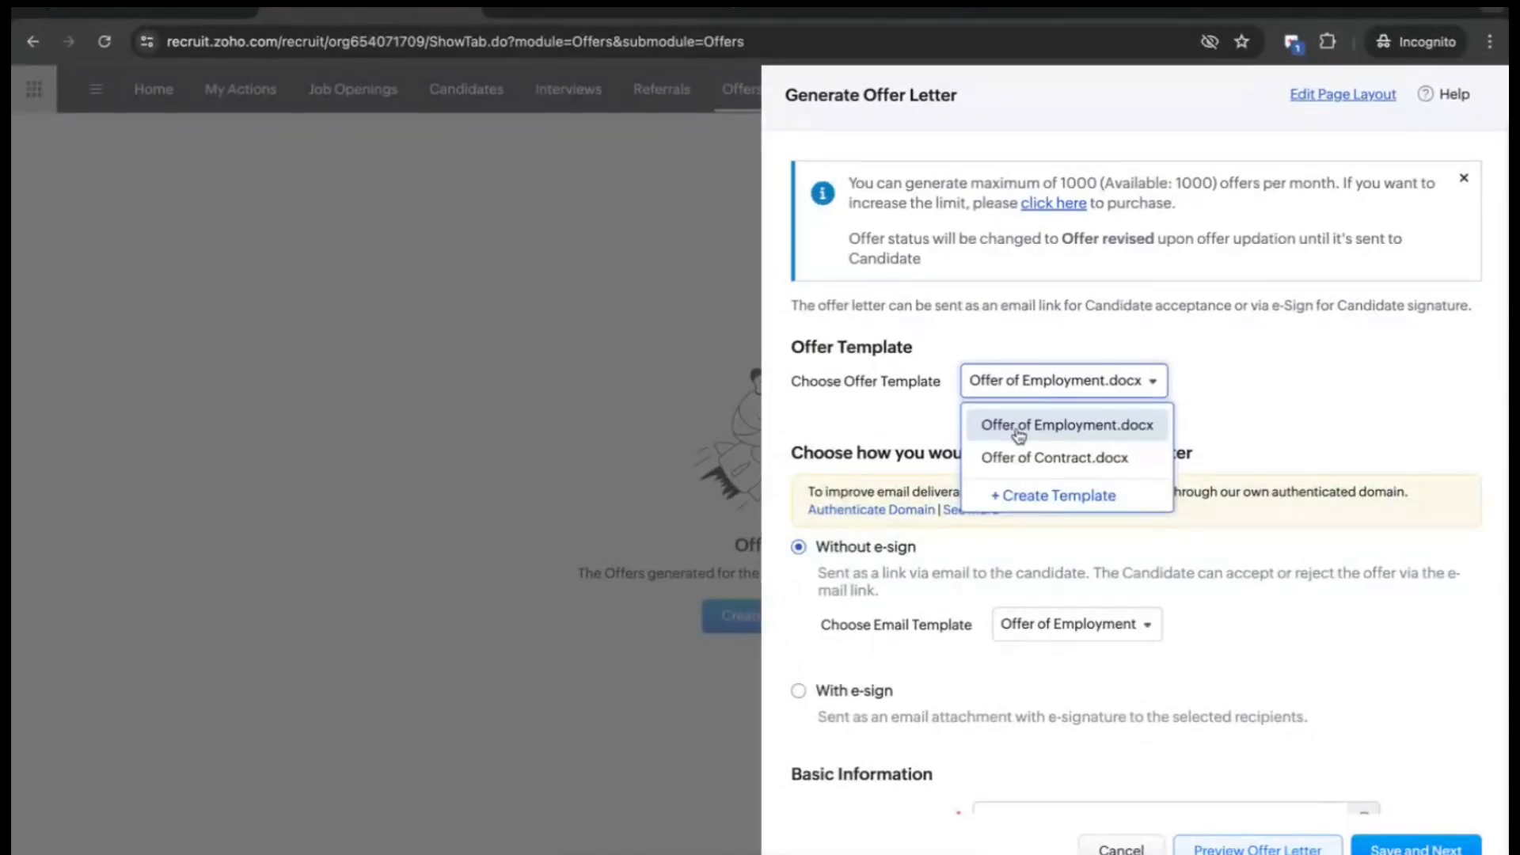
left_click(1019, 434)
scroll(1035, 710, "down", 5)
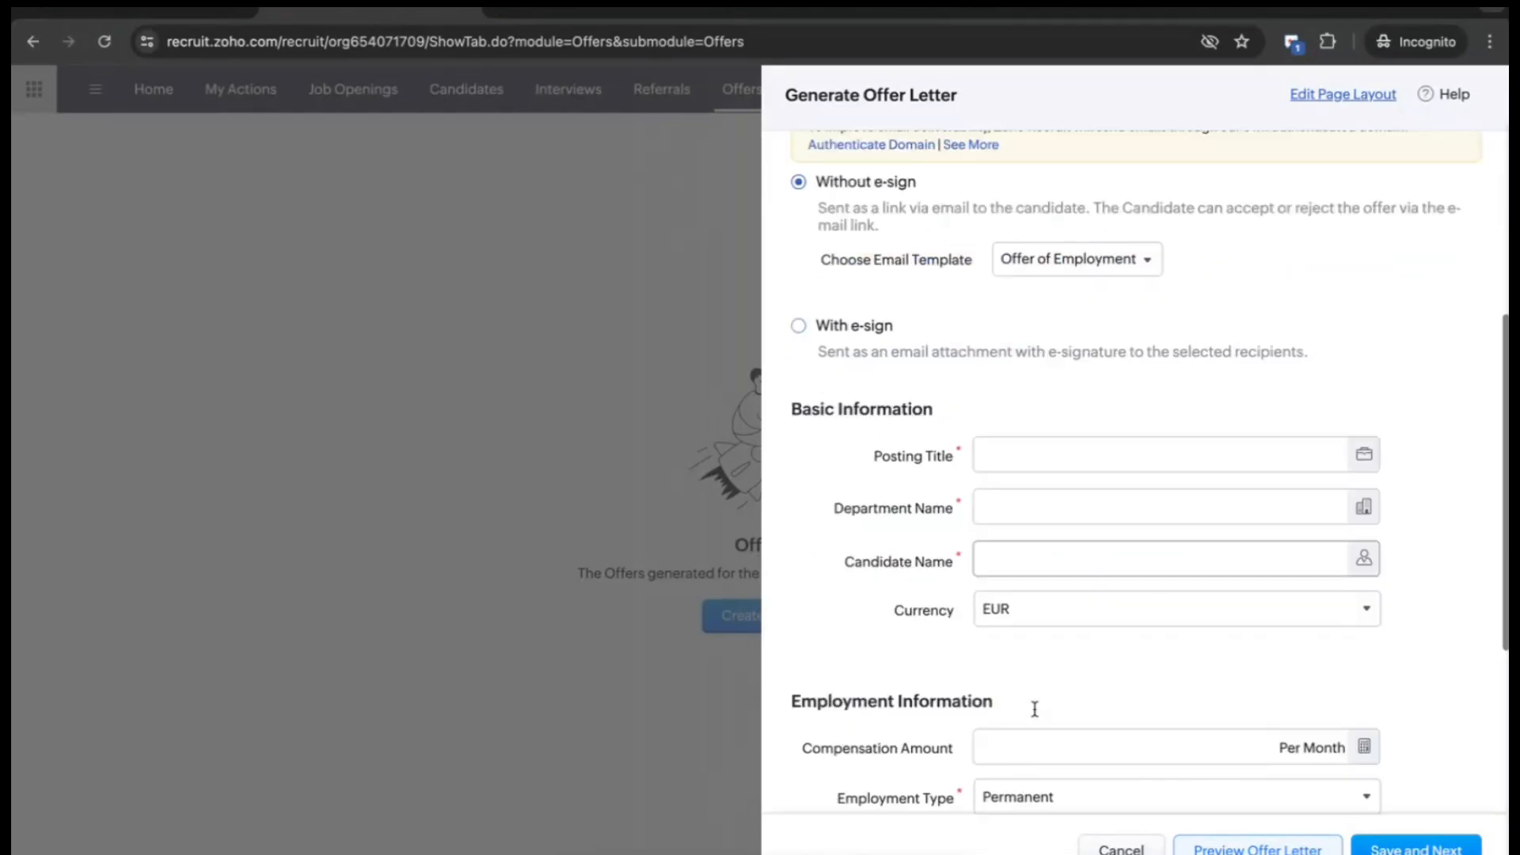
scroll(1066, 529, "down", 5)
scroll(1067, 529, "up", 2)
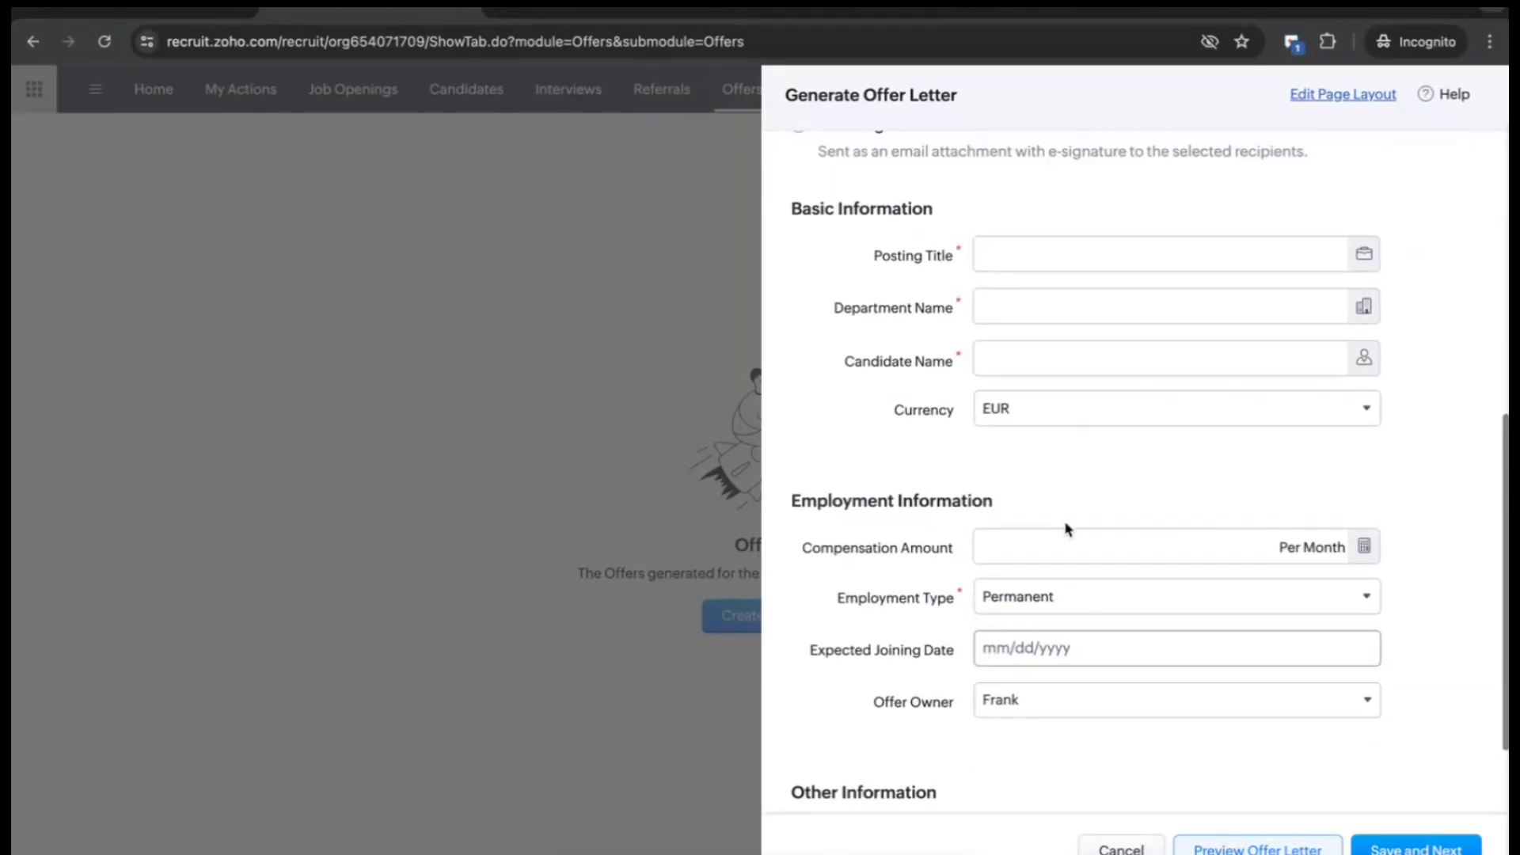
left_click(1082, 250)
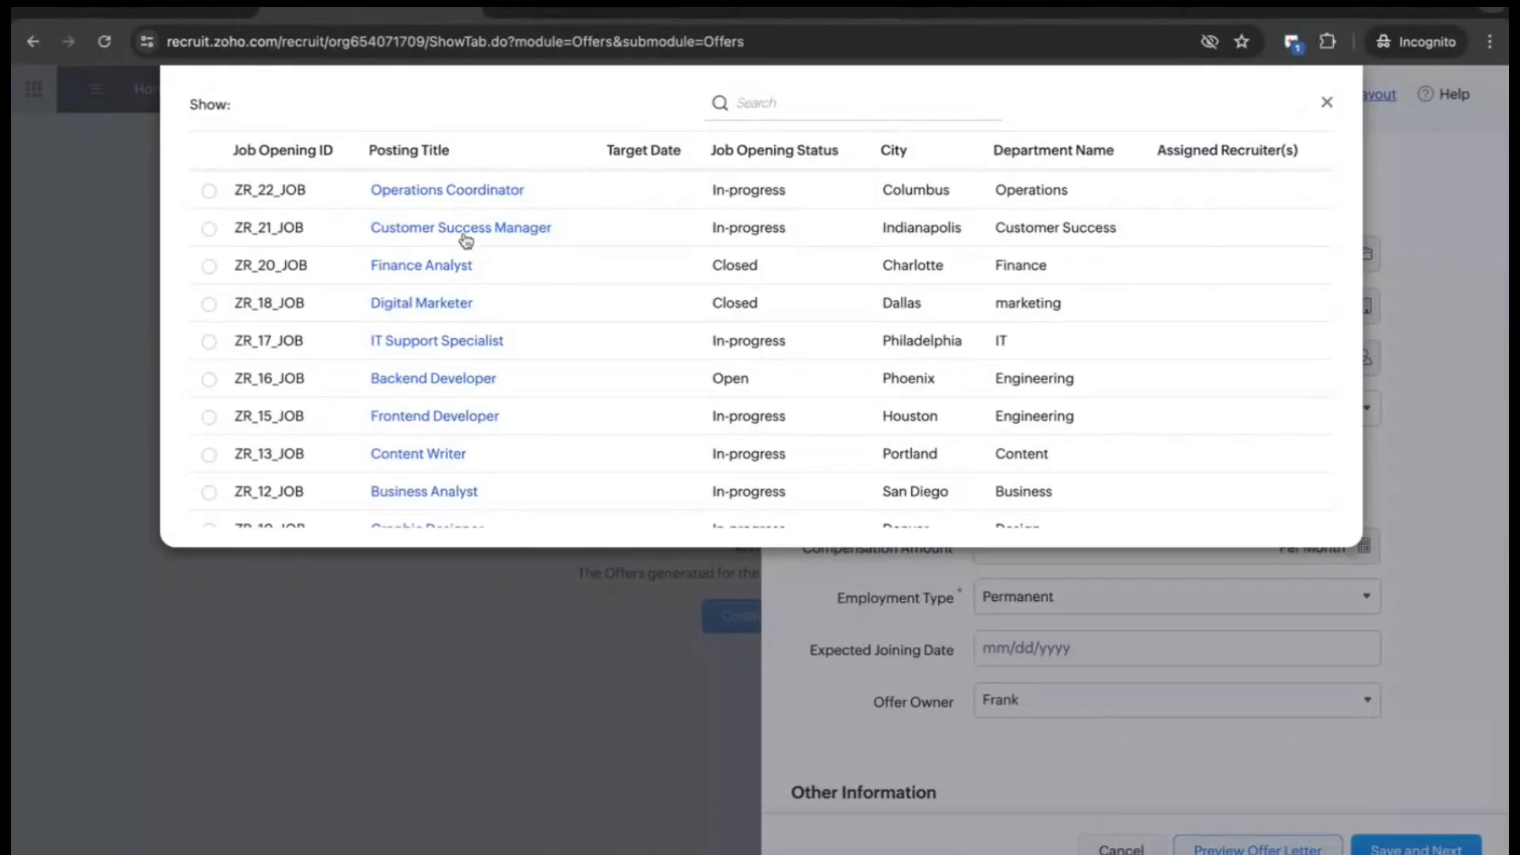
left_click(465, 237)
left_click(1053, 363)
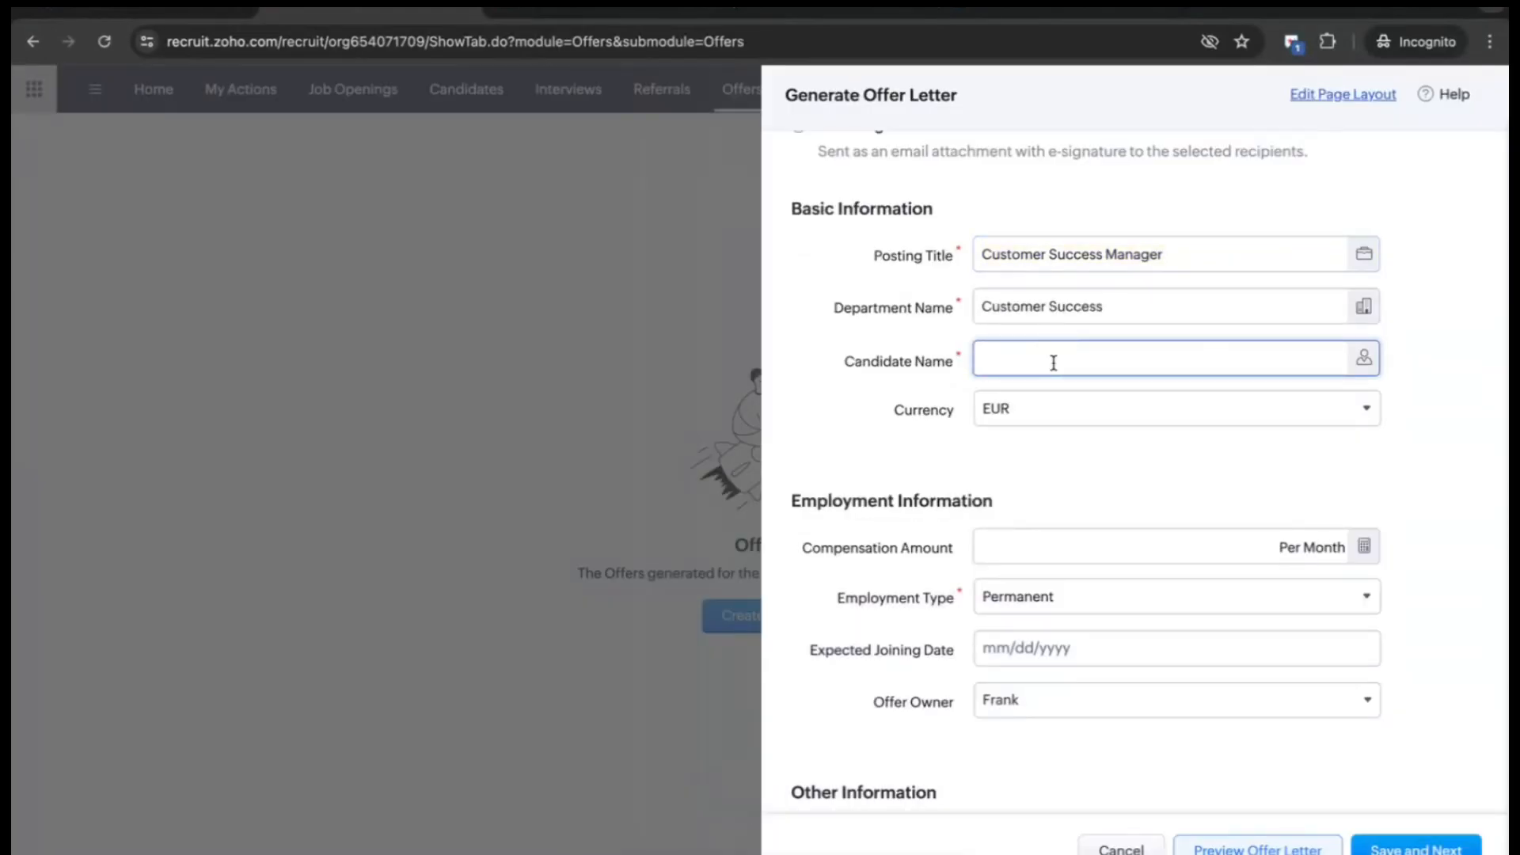
left_click(1363, 357)
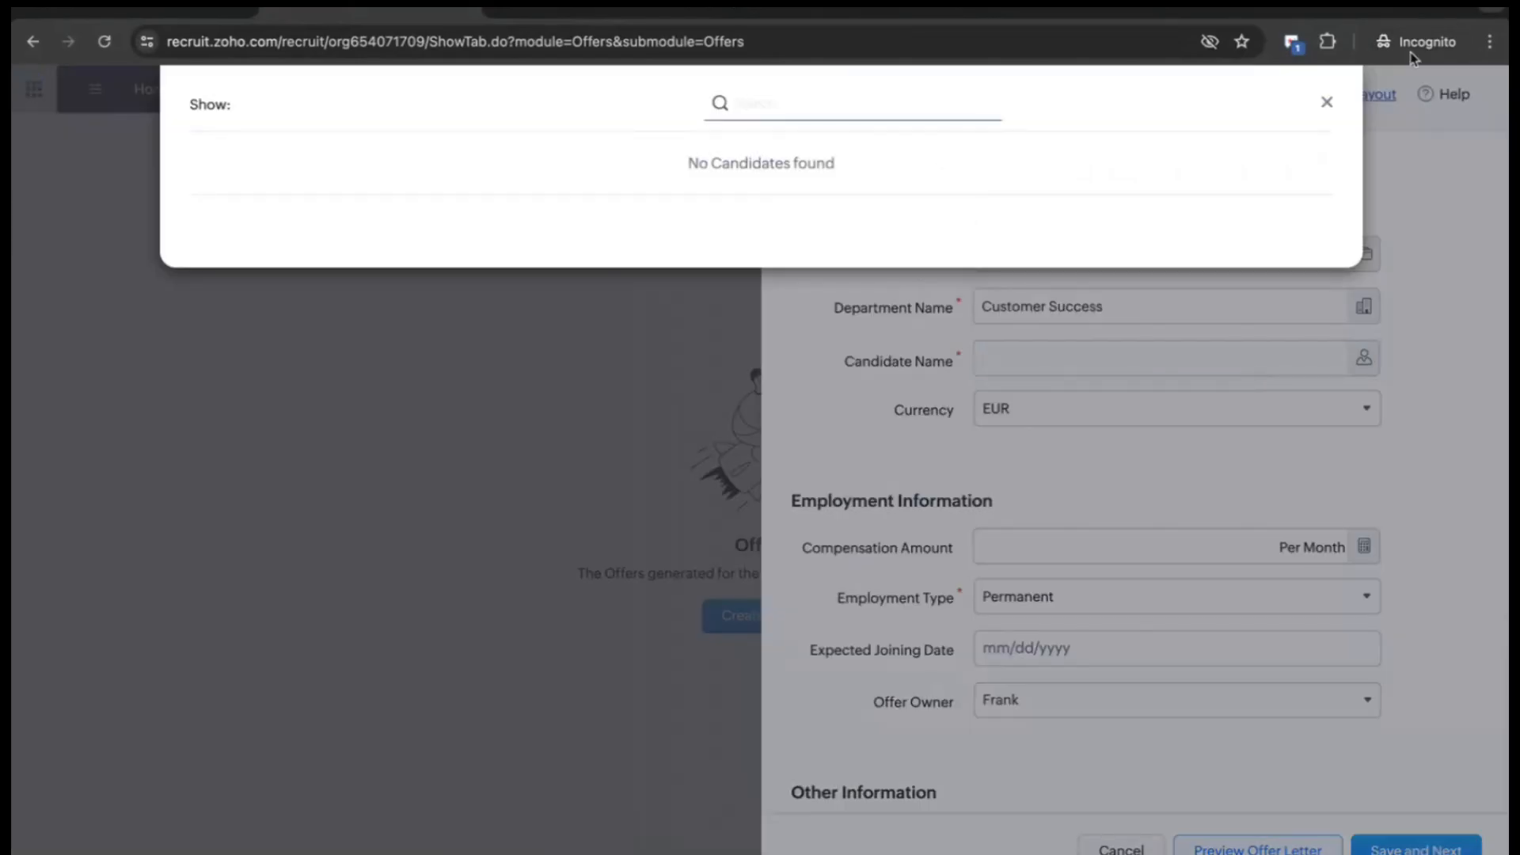
left_click(1325, 111)
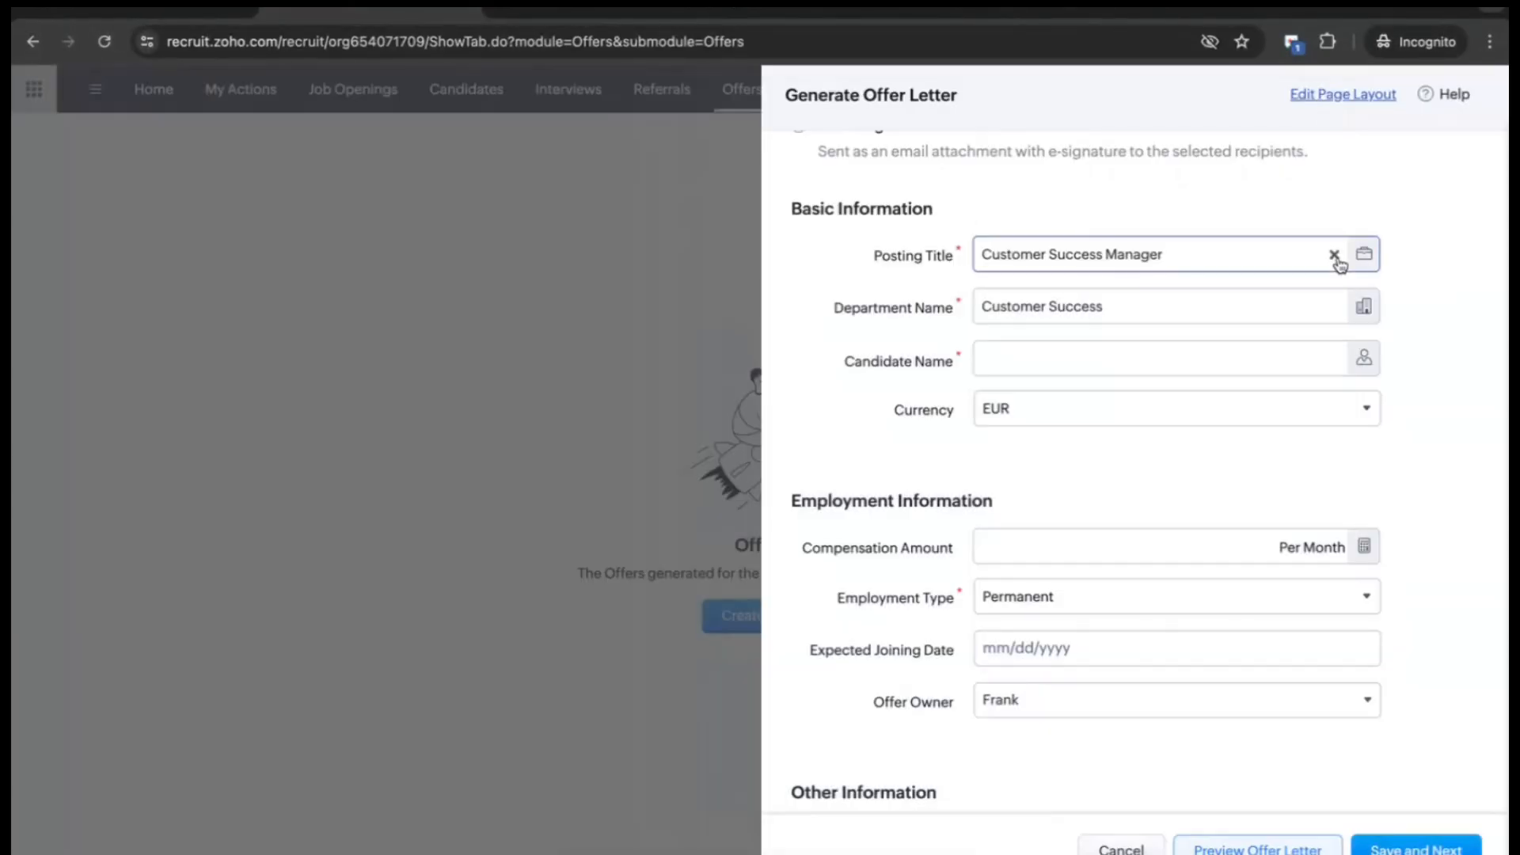
left_click(1331, 258)
left_click(1363, 254)
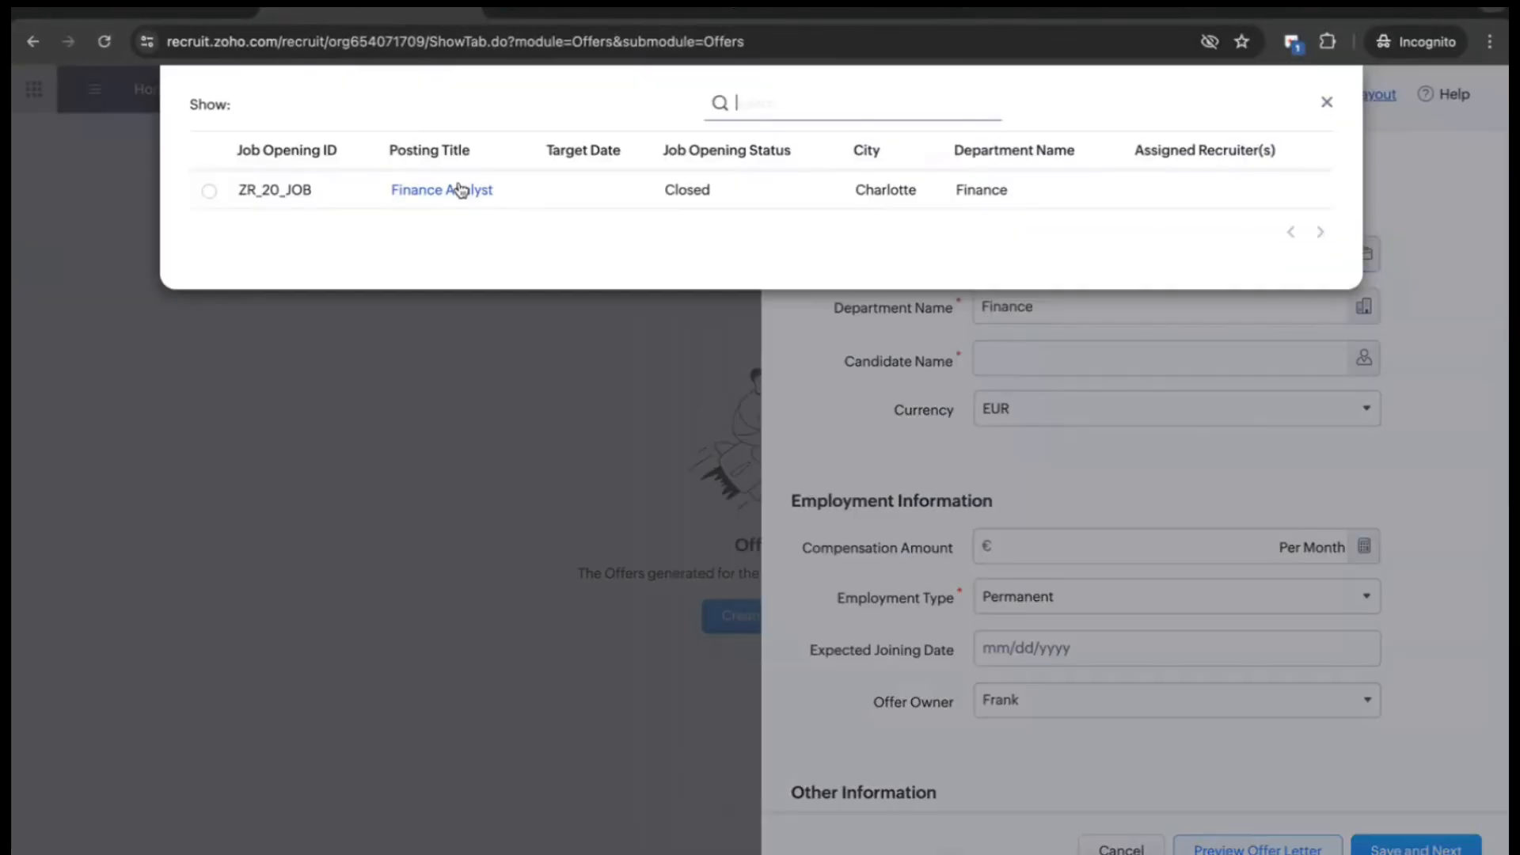
left_click(458, 189)
left_click(1363, 357)
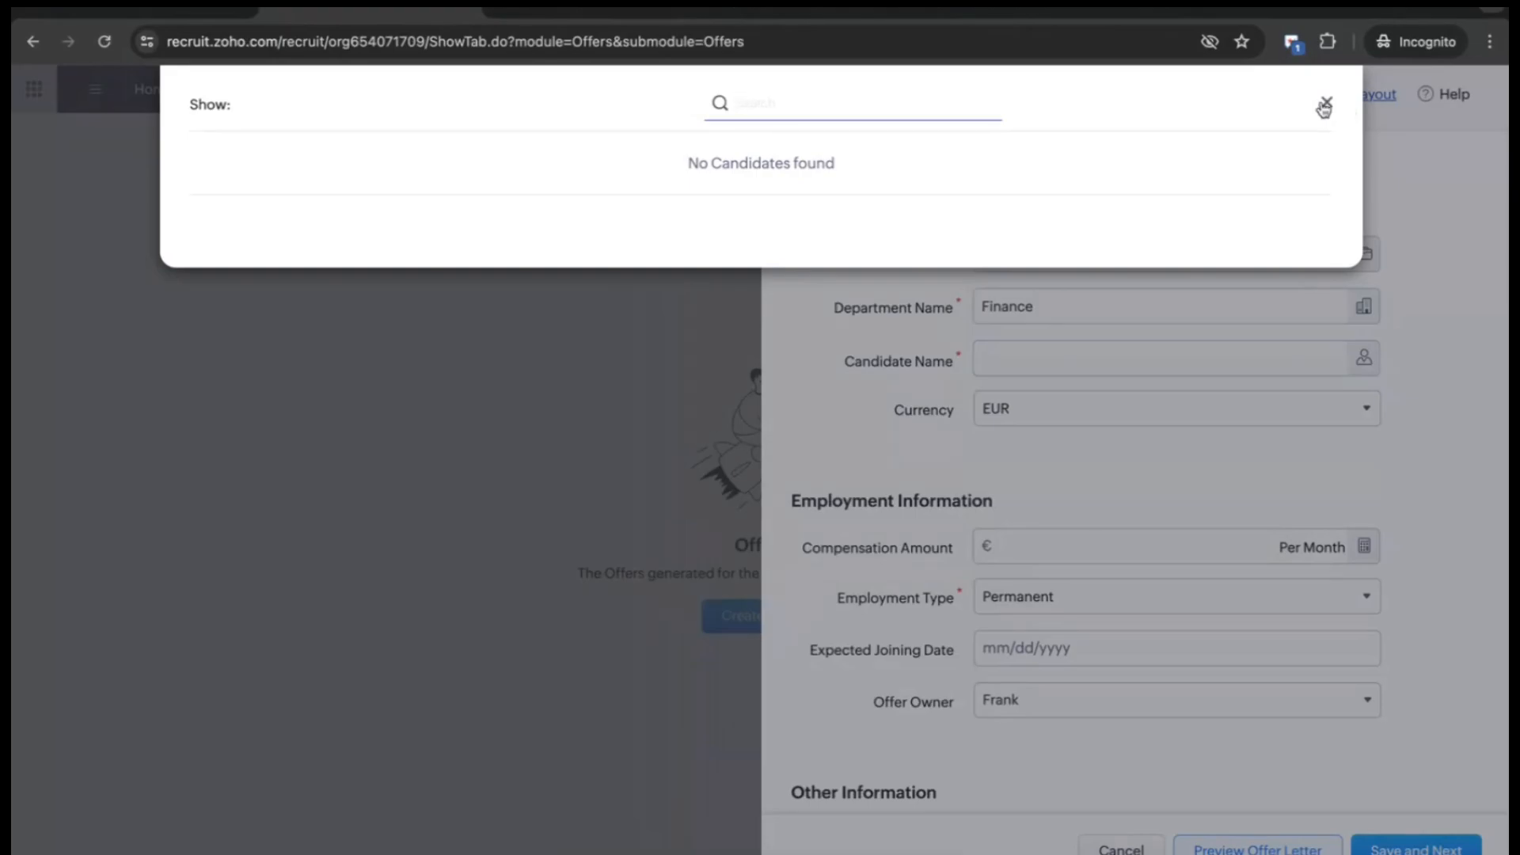
left_click(1324, 106)
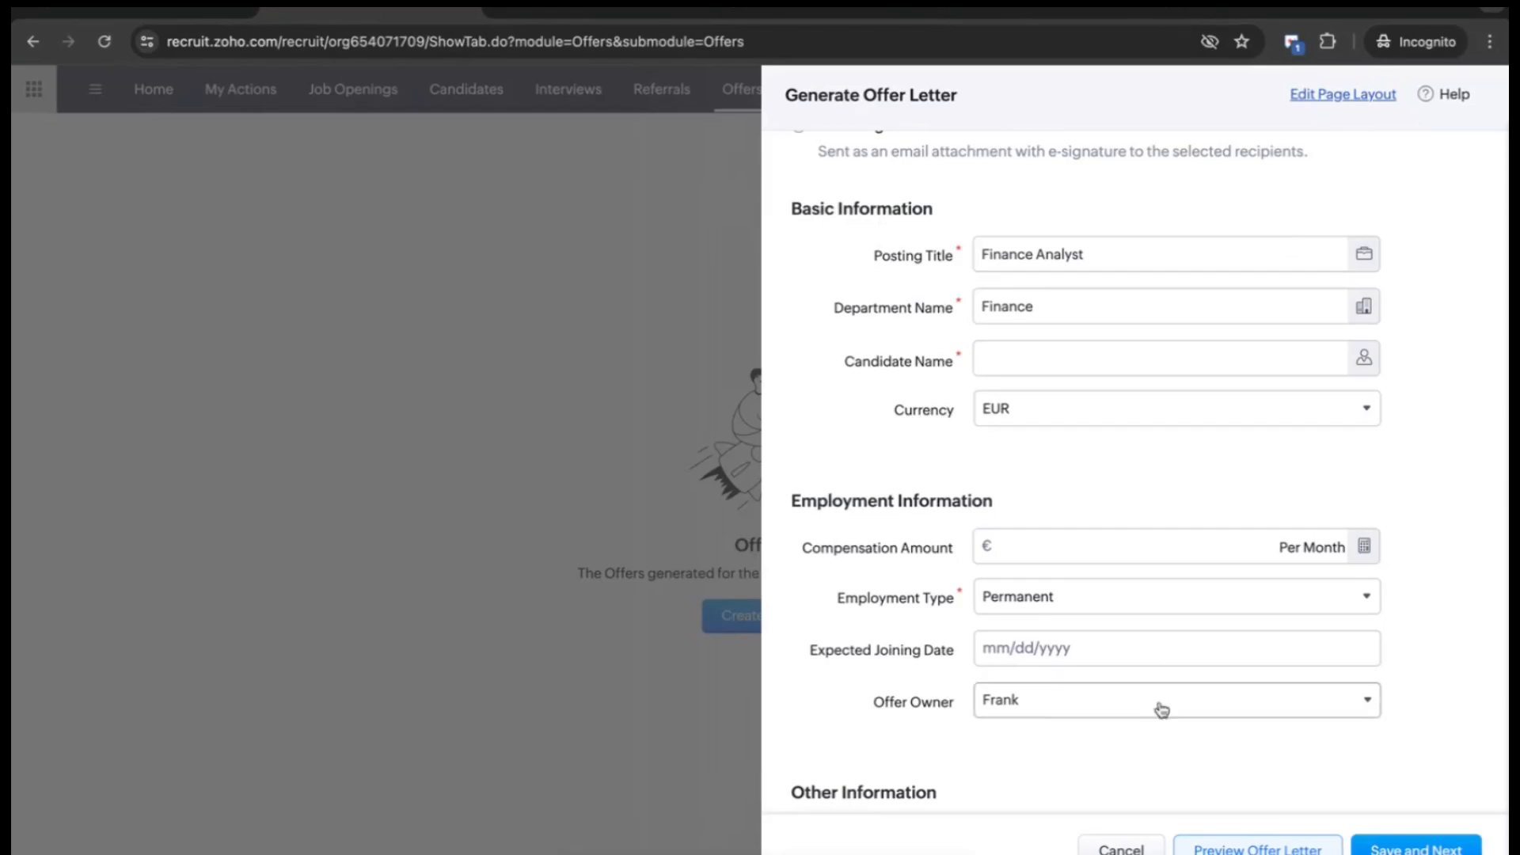
left_click(1231, 845)
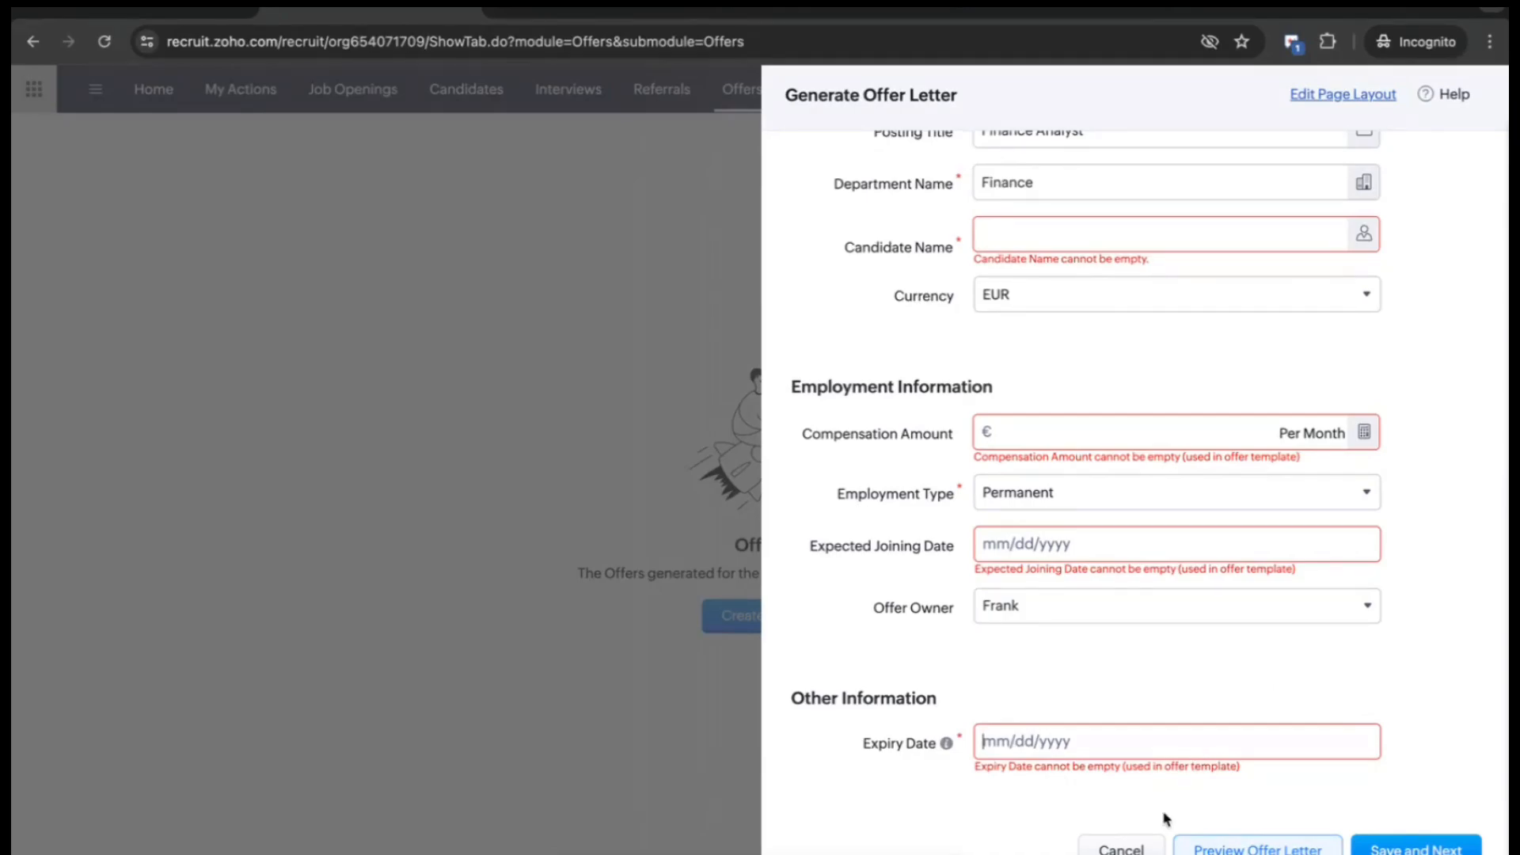
left_click(1121, 846)
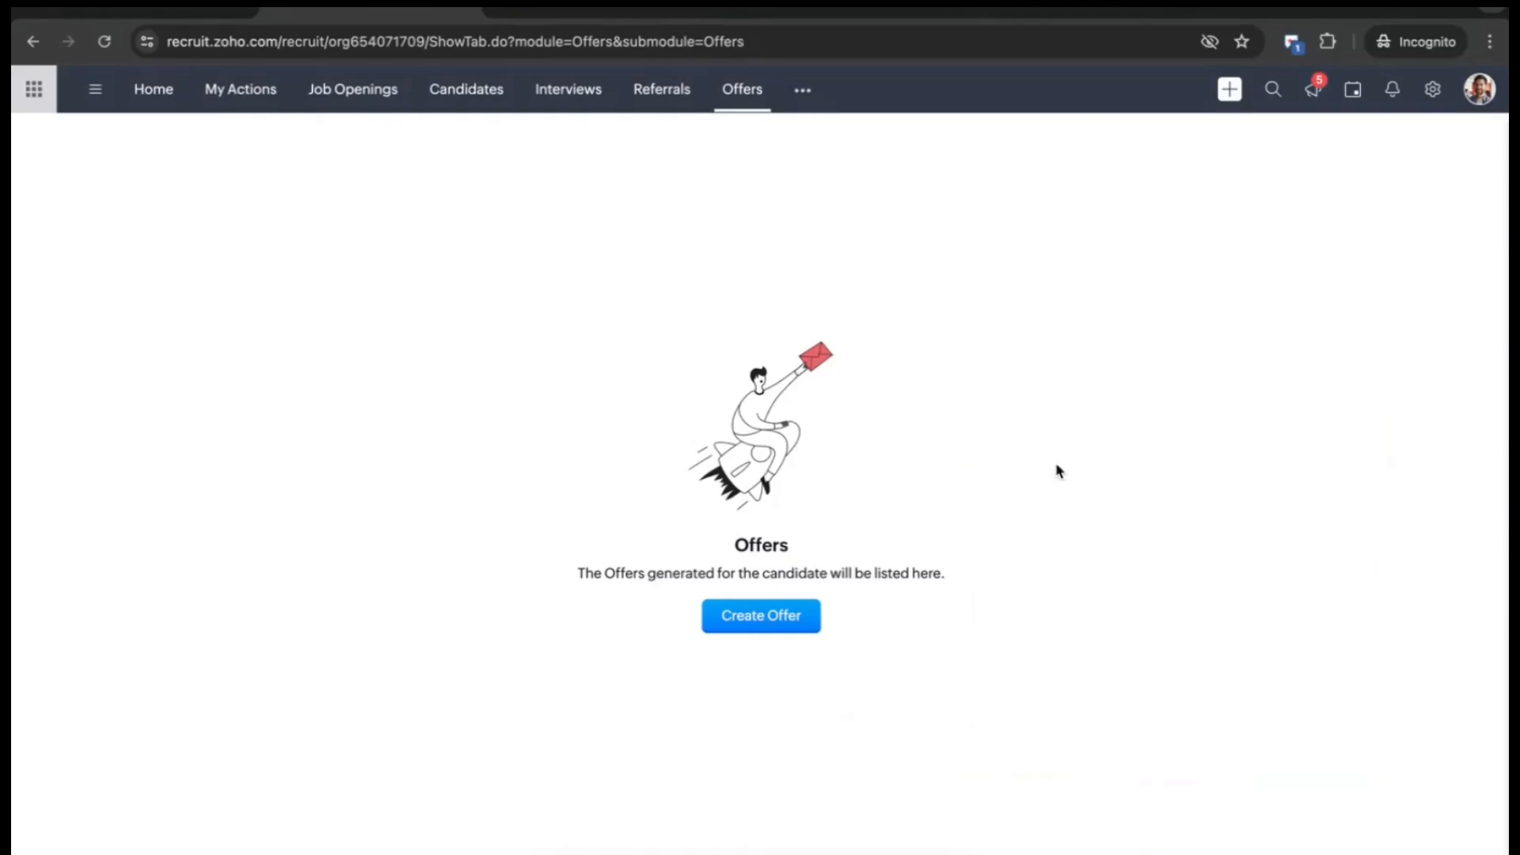
left_click(466, 89)
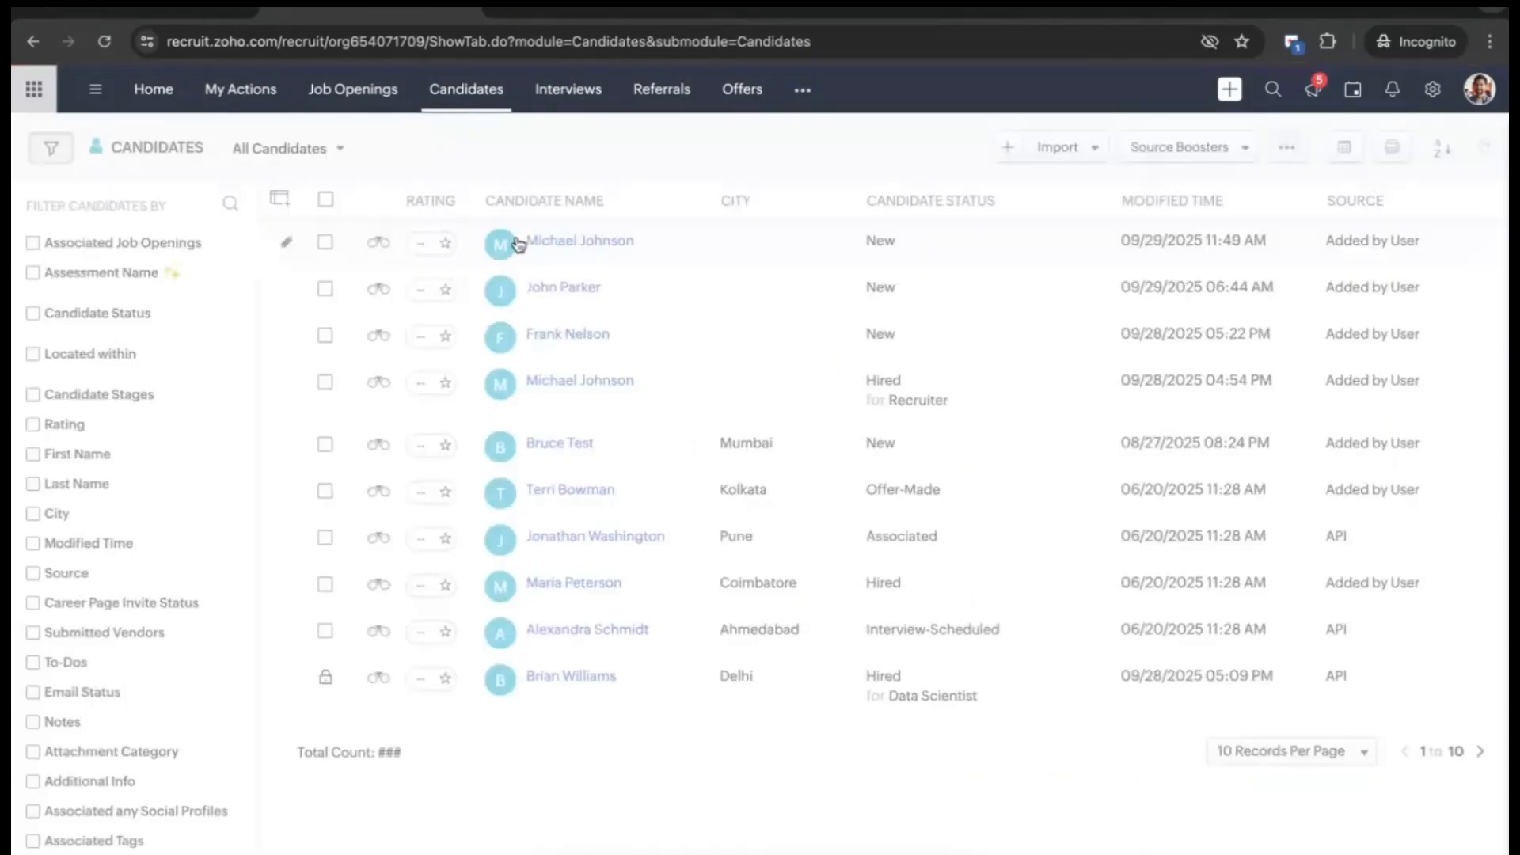
left_click(325, 241)
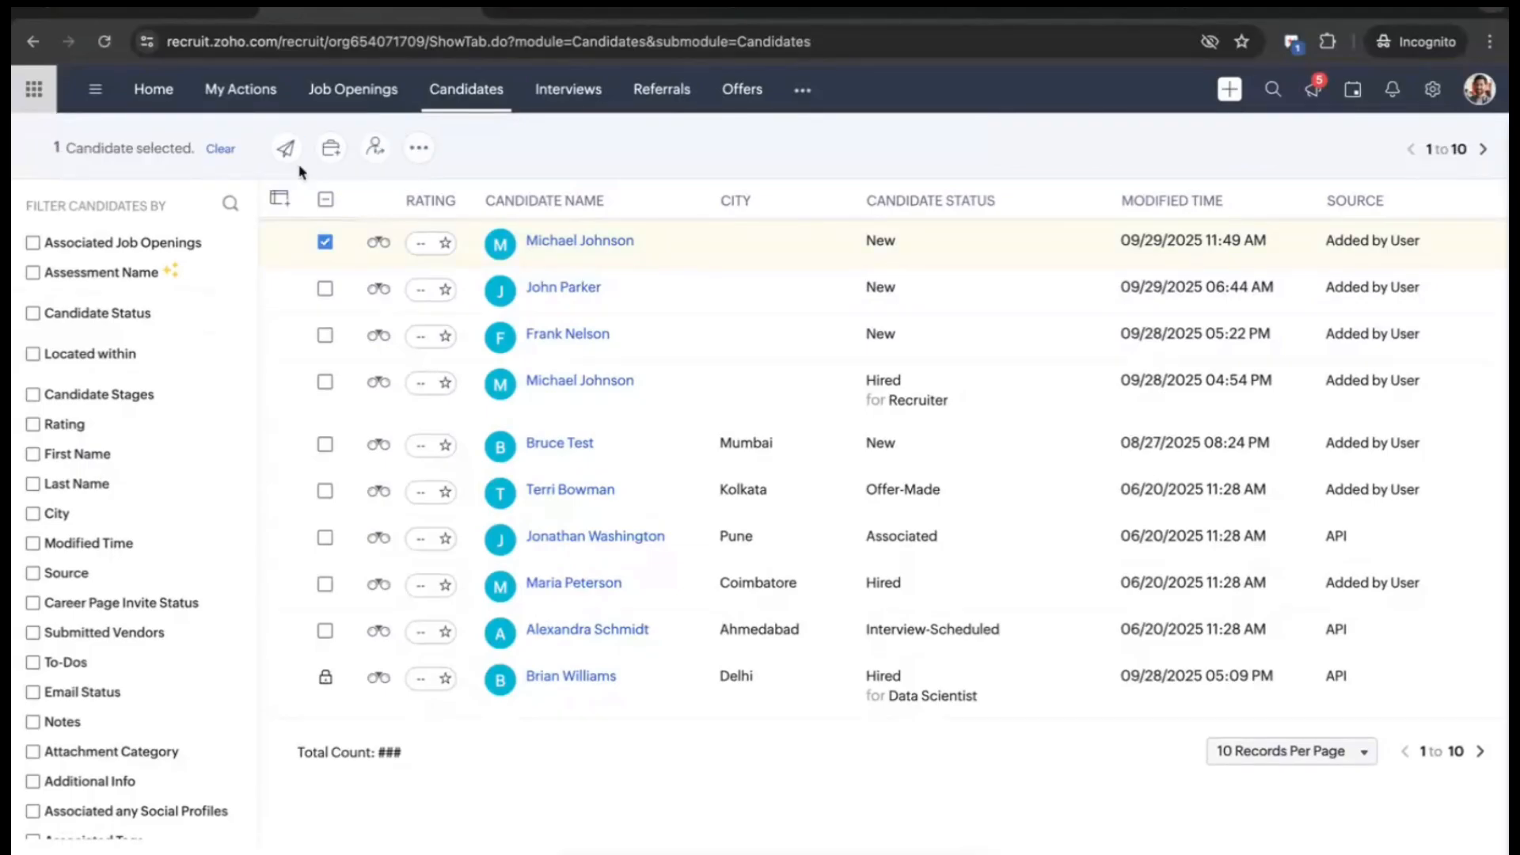
left_click(326, 242)
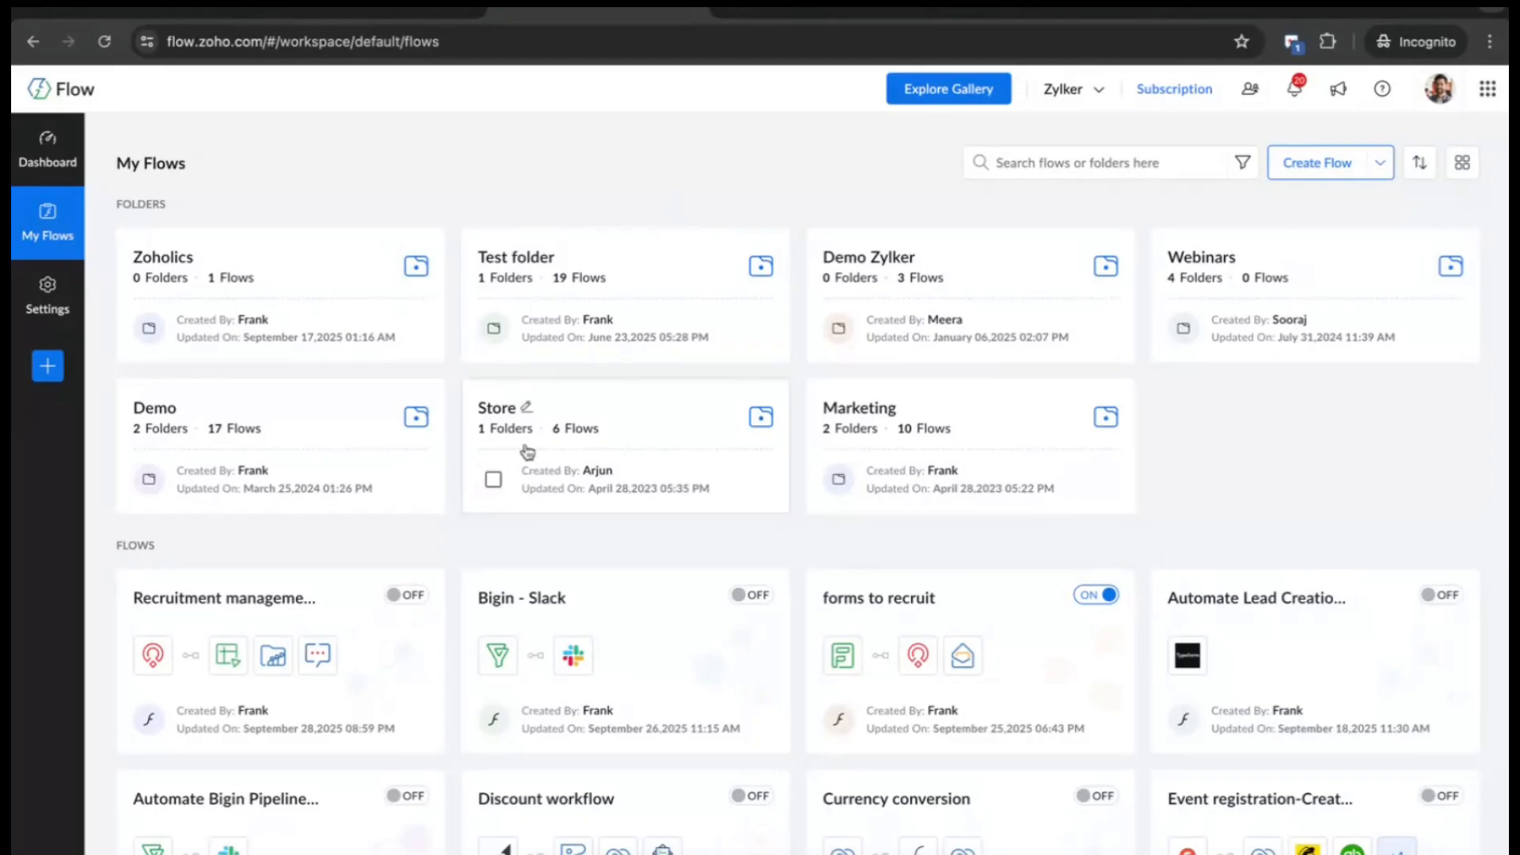
- Scroll through the My Flows folders and flows, then start a new flow
scroll(504, 606, "down", 1)
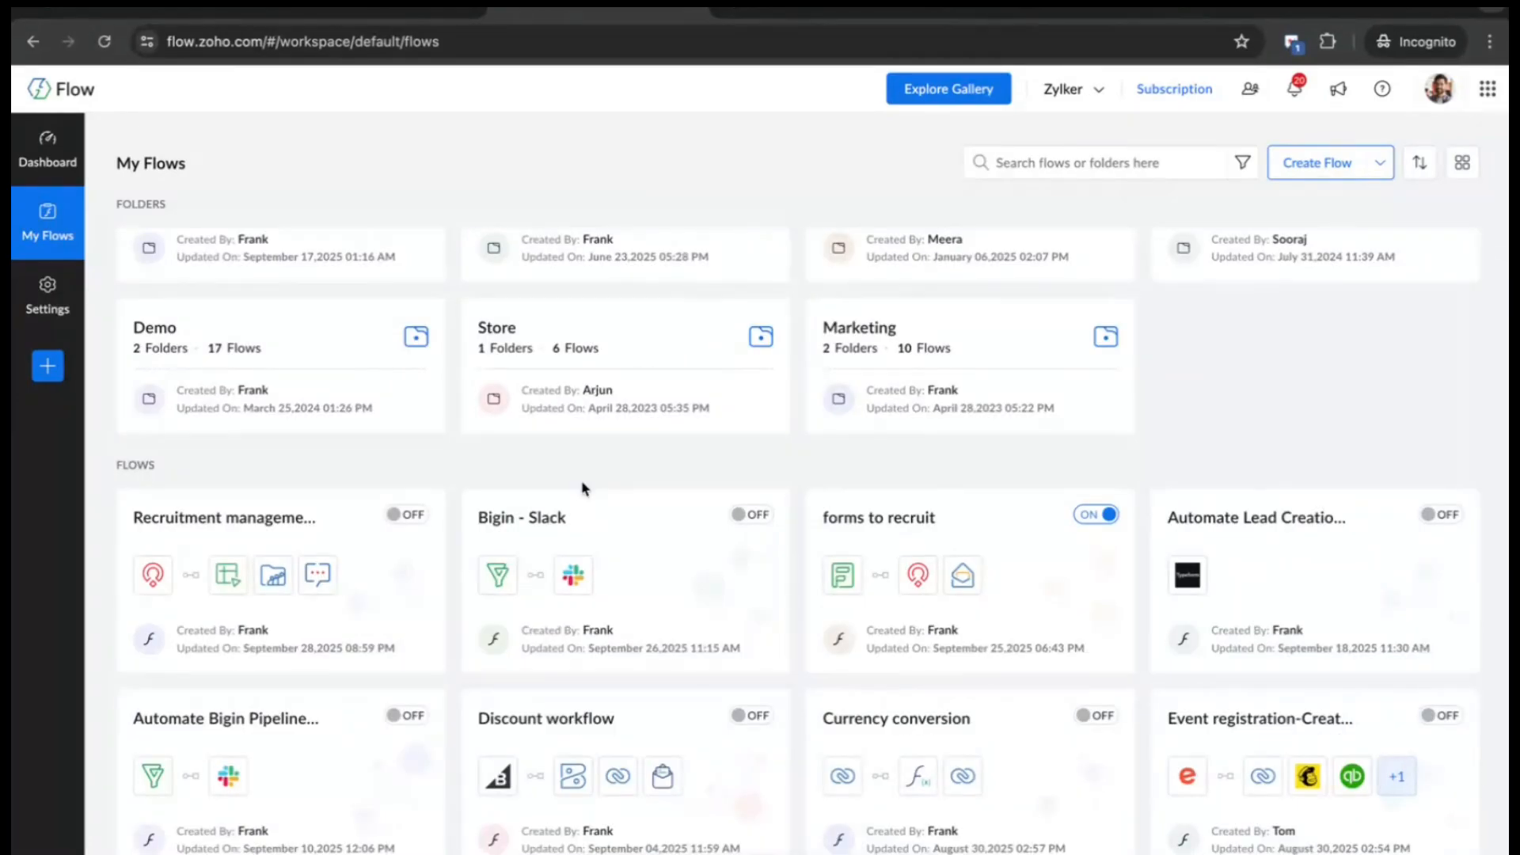
scroll(602, 465, "up", 1)
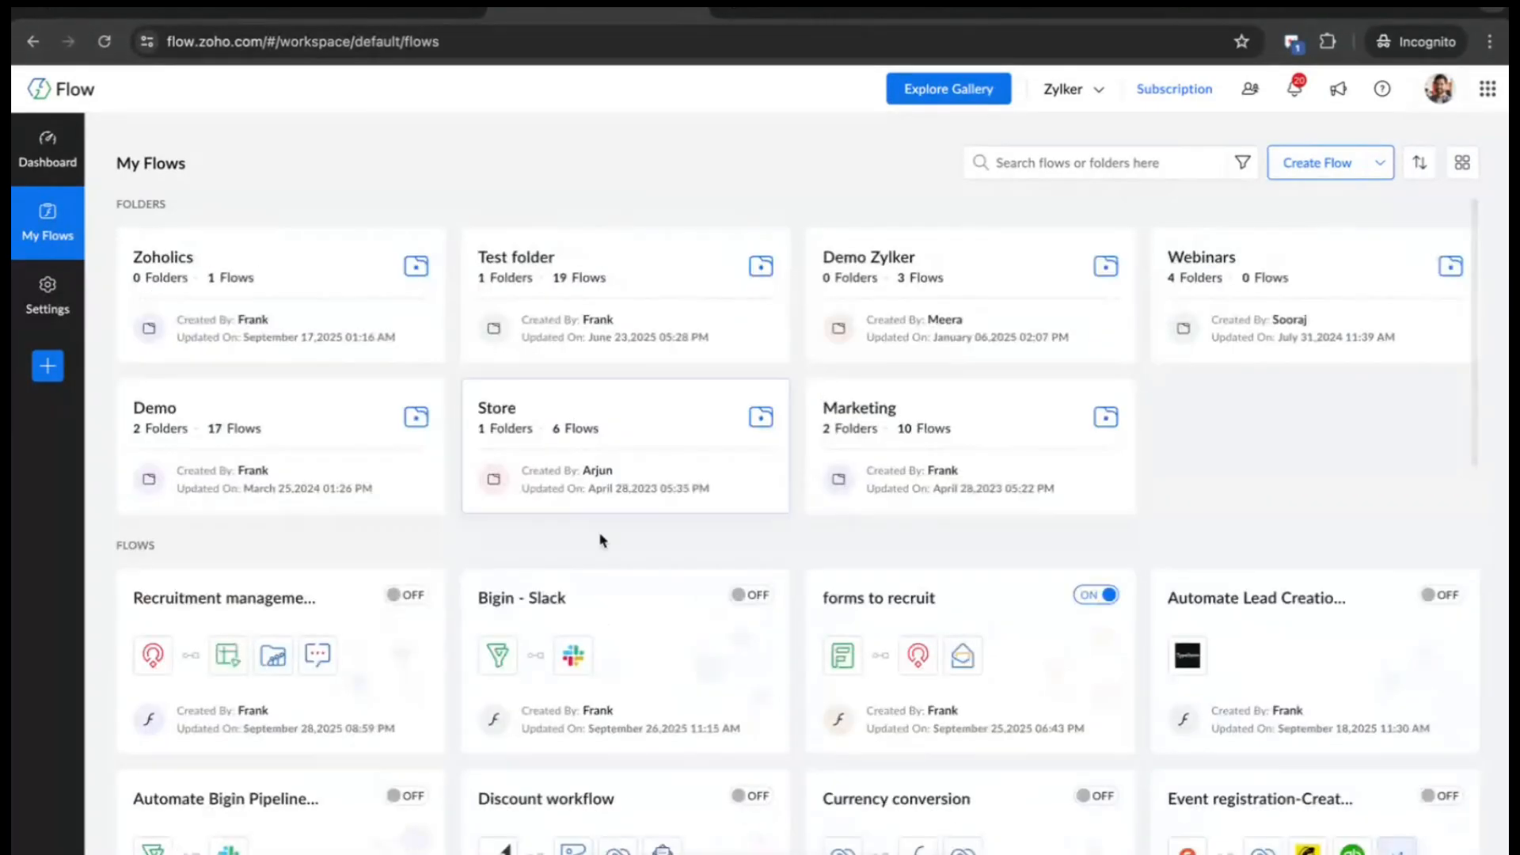
scroll(605, 475, "down", 4)
scroll(617, 504, "down", 4)
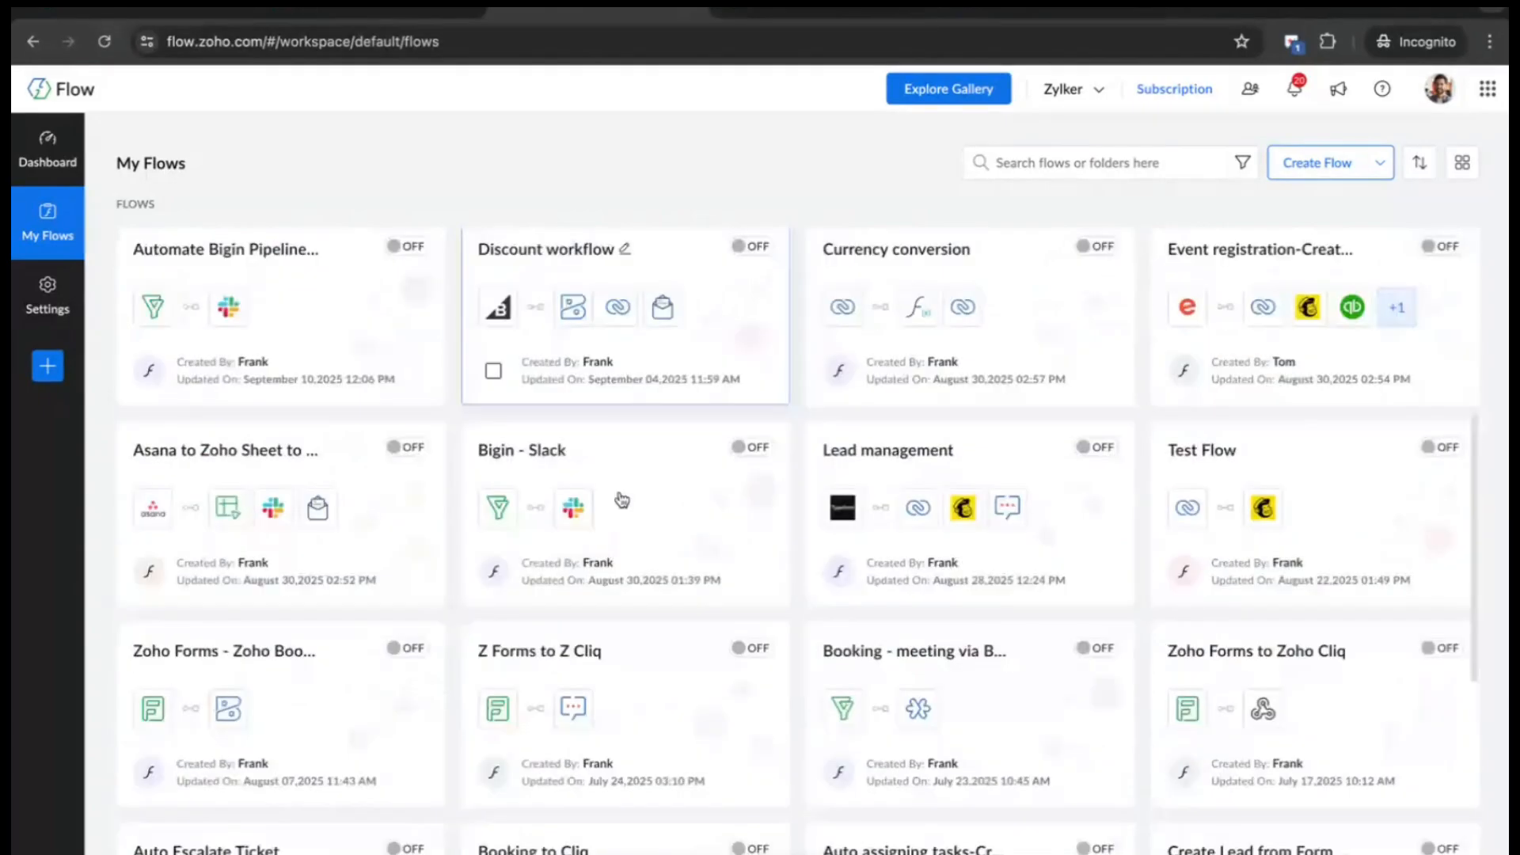
scroll(621, 497, "up", 5)
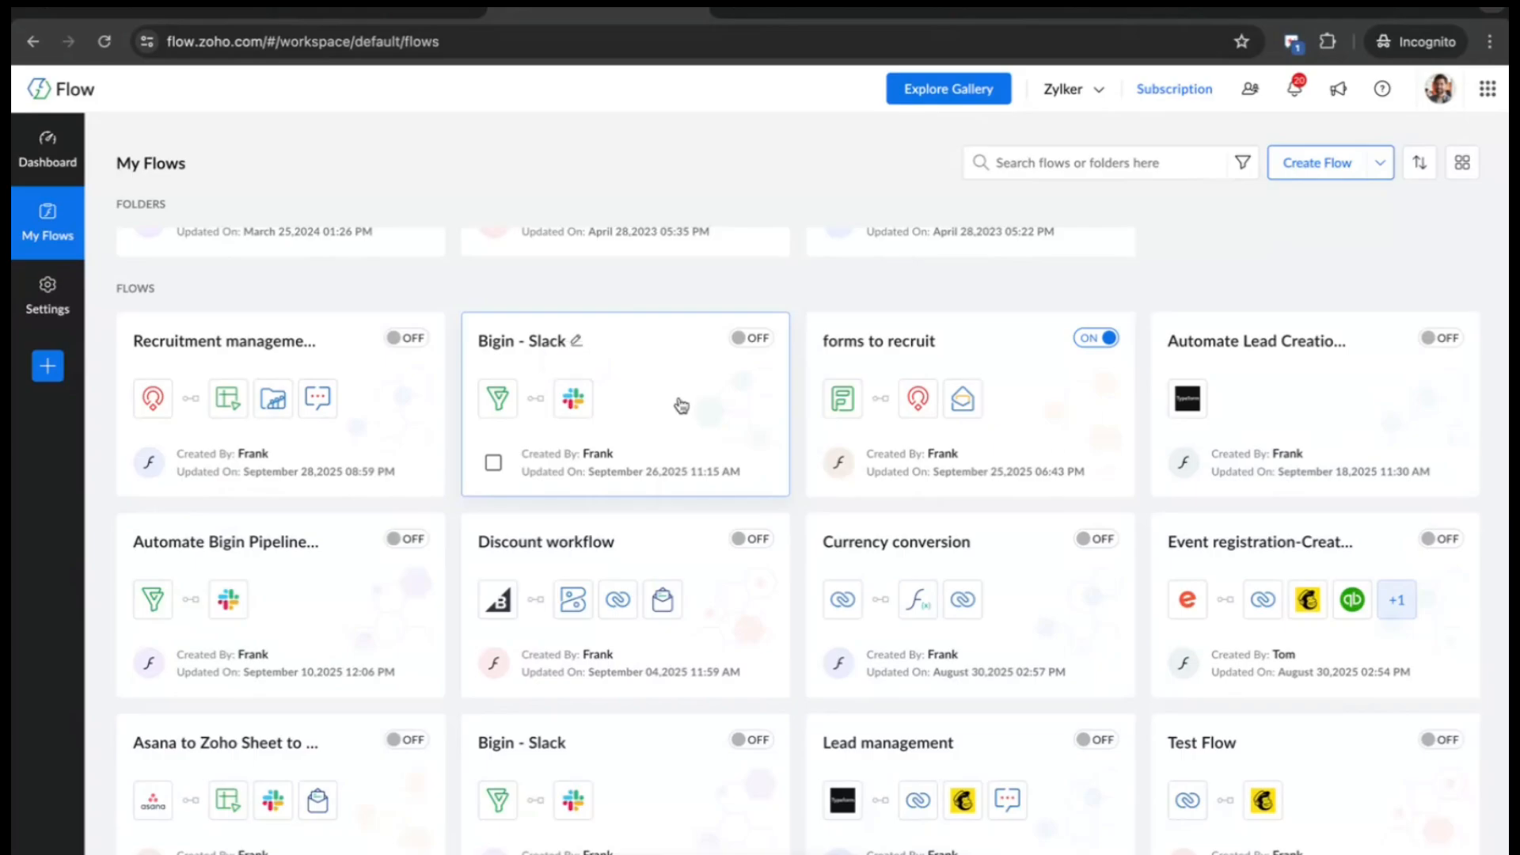
scroll(681, 406, "up", 1)
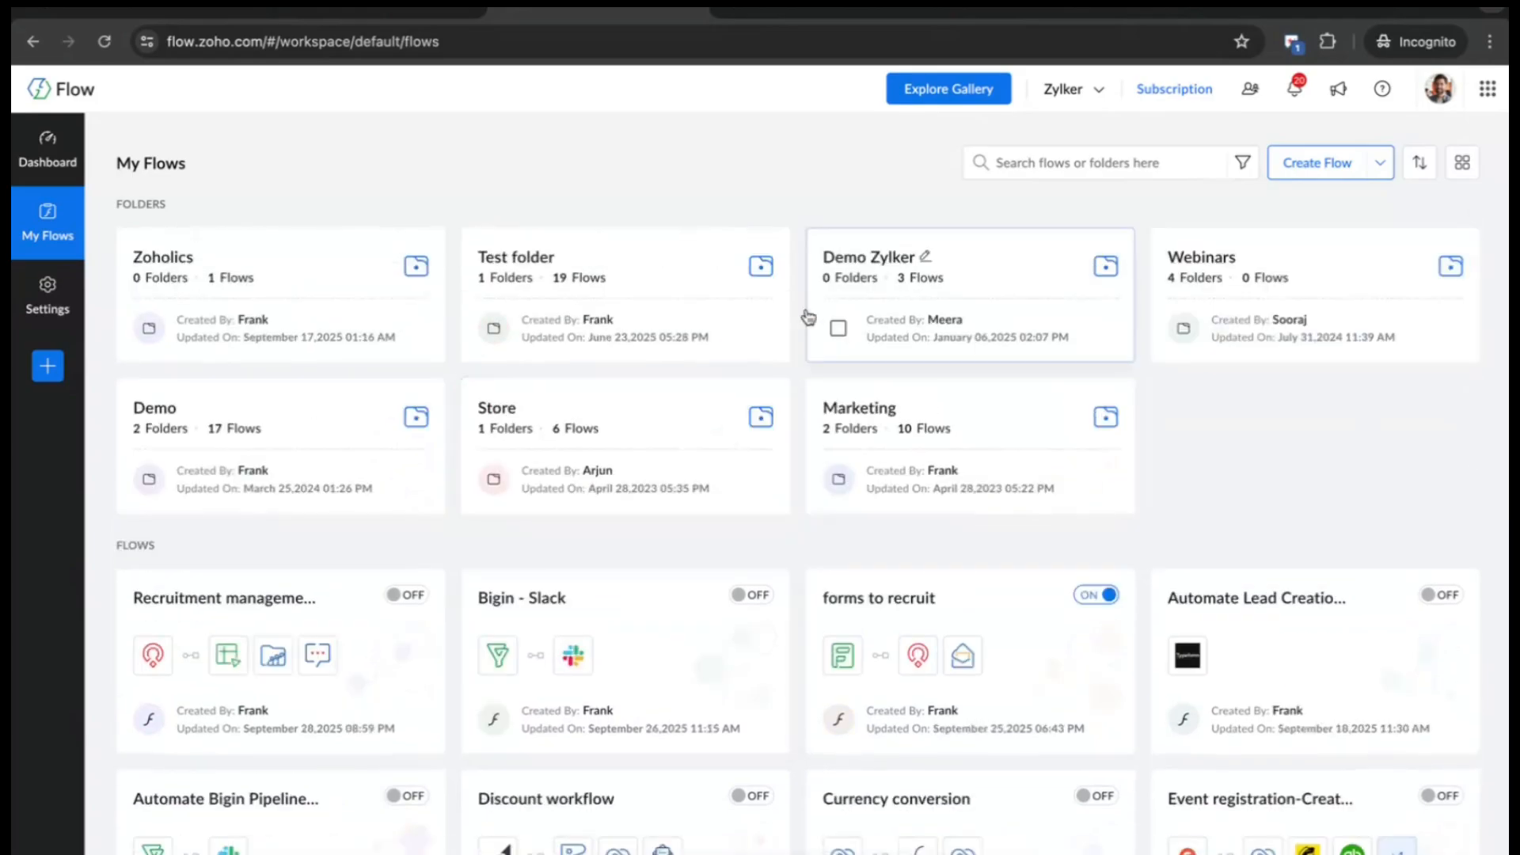
left_click(1320, 164)
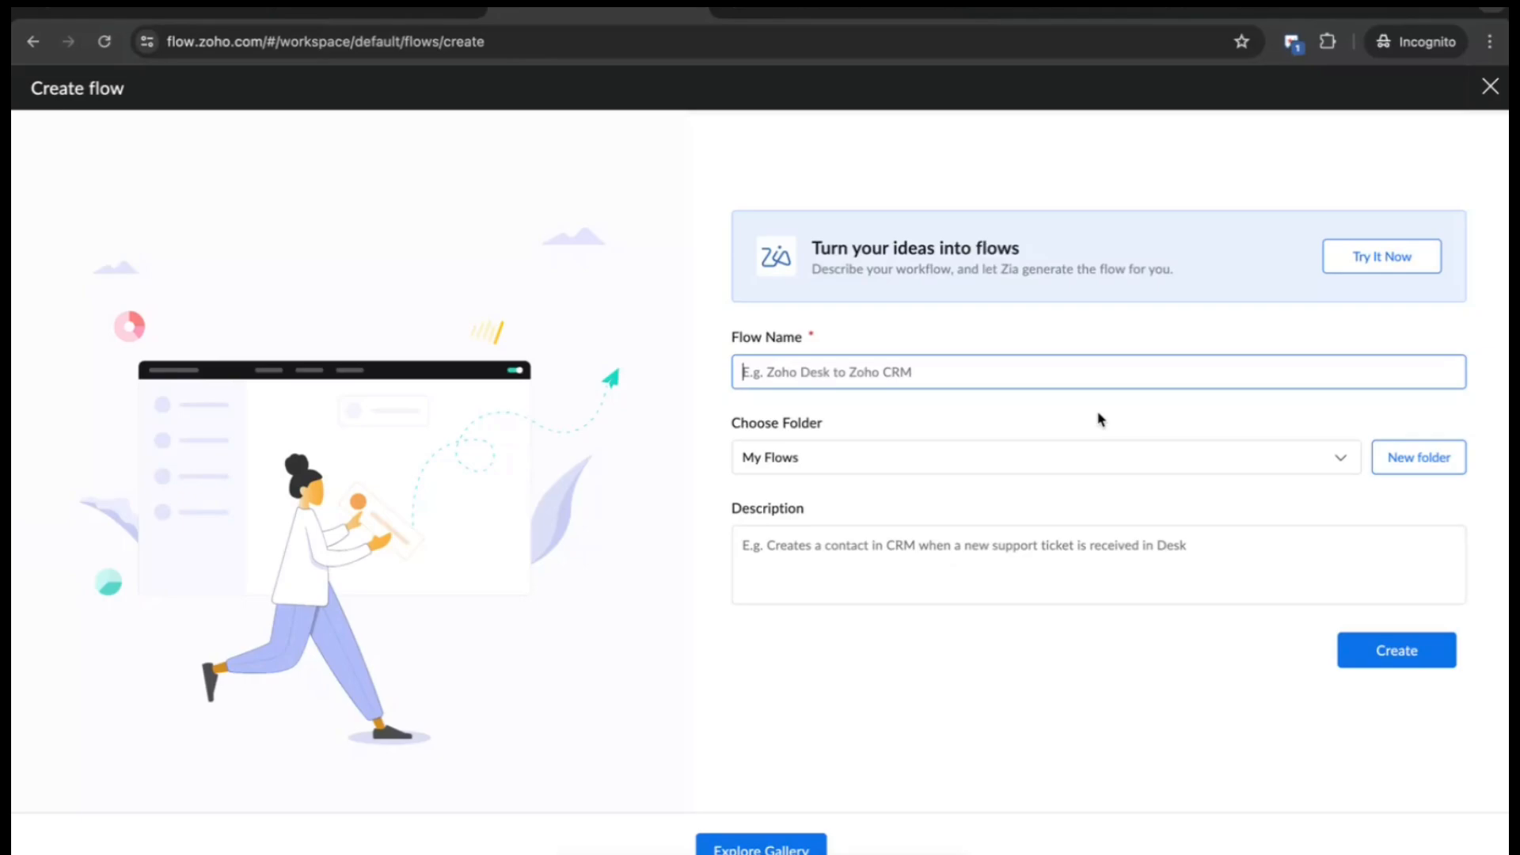
- Create a flow named 'Recruitment Management workflow' in the My Flows folder
key("Caps_Lock")
type("Recruitme")
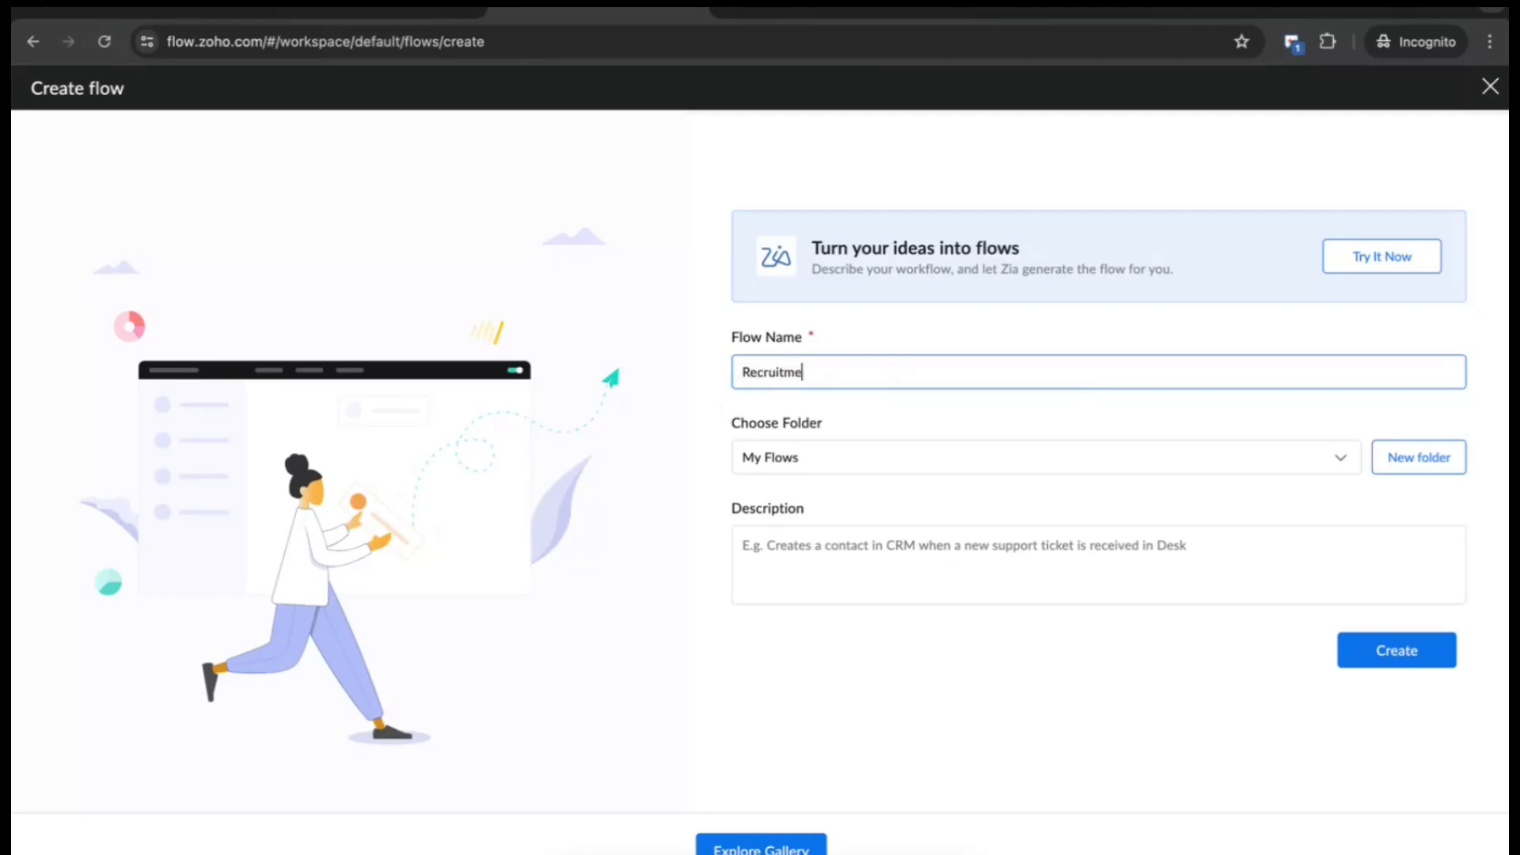
type("nt Management workflow")
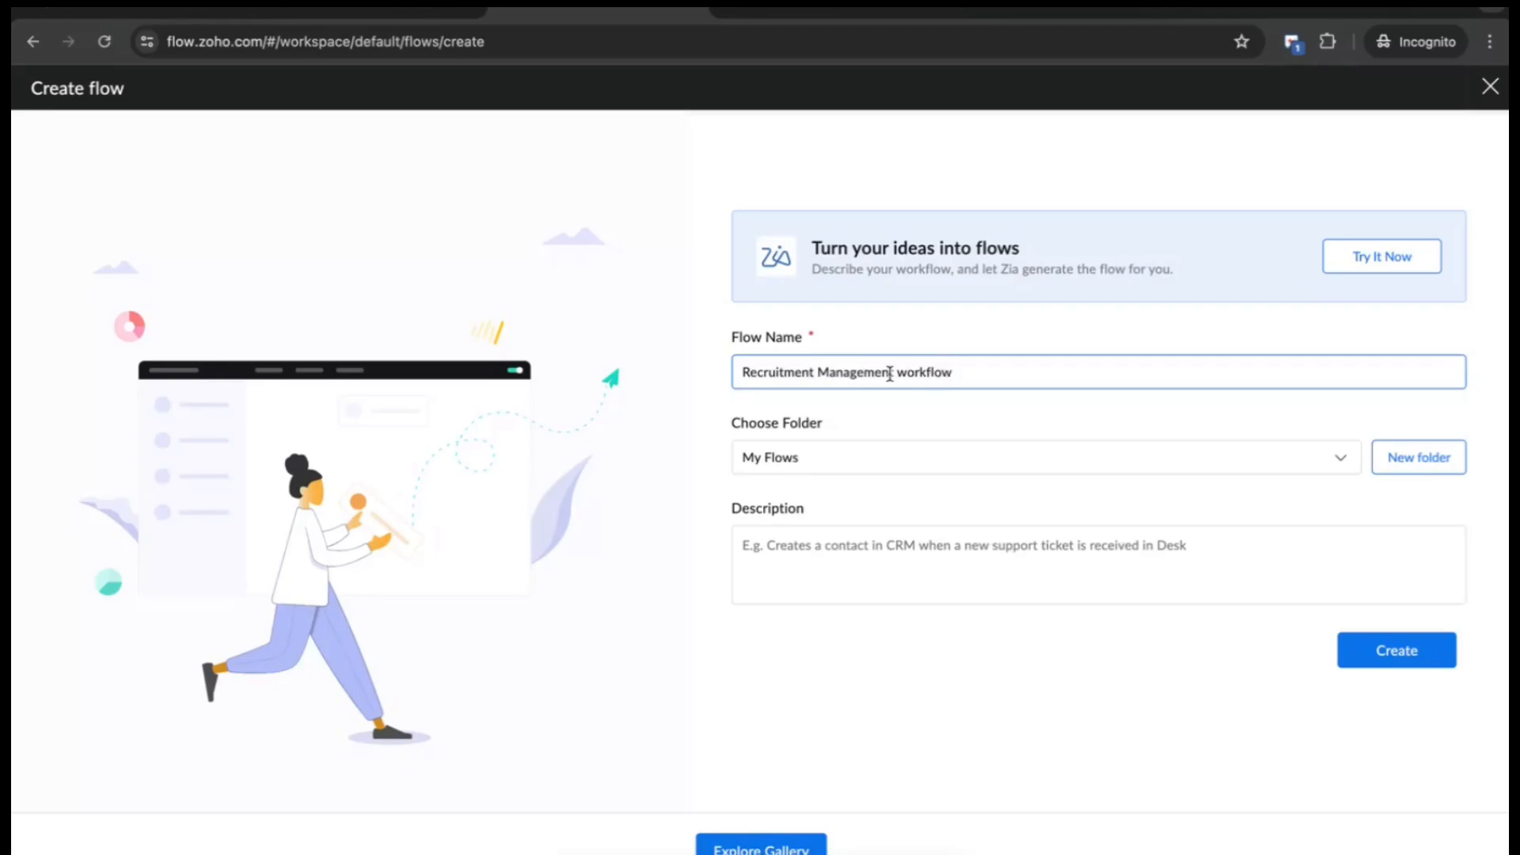
left_click(917, 418)
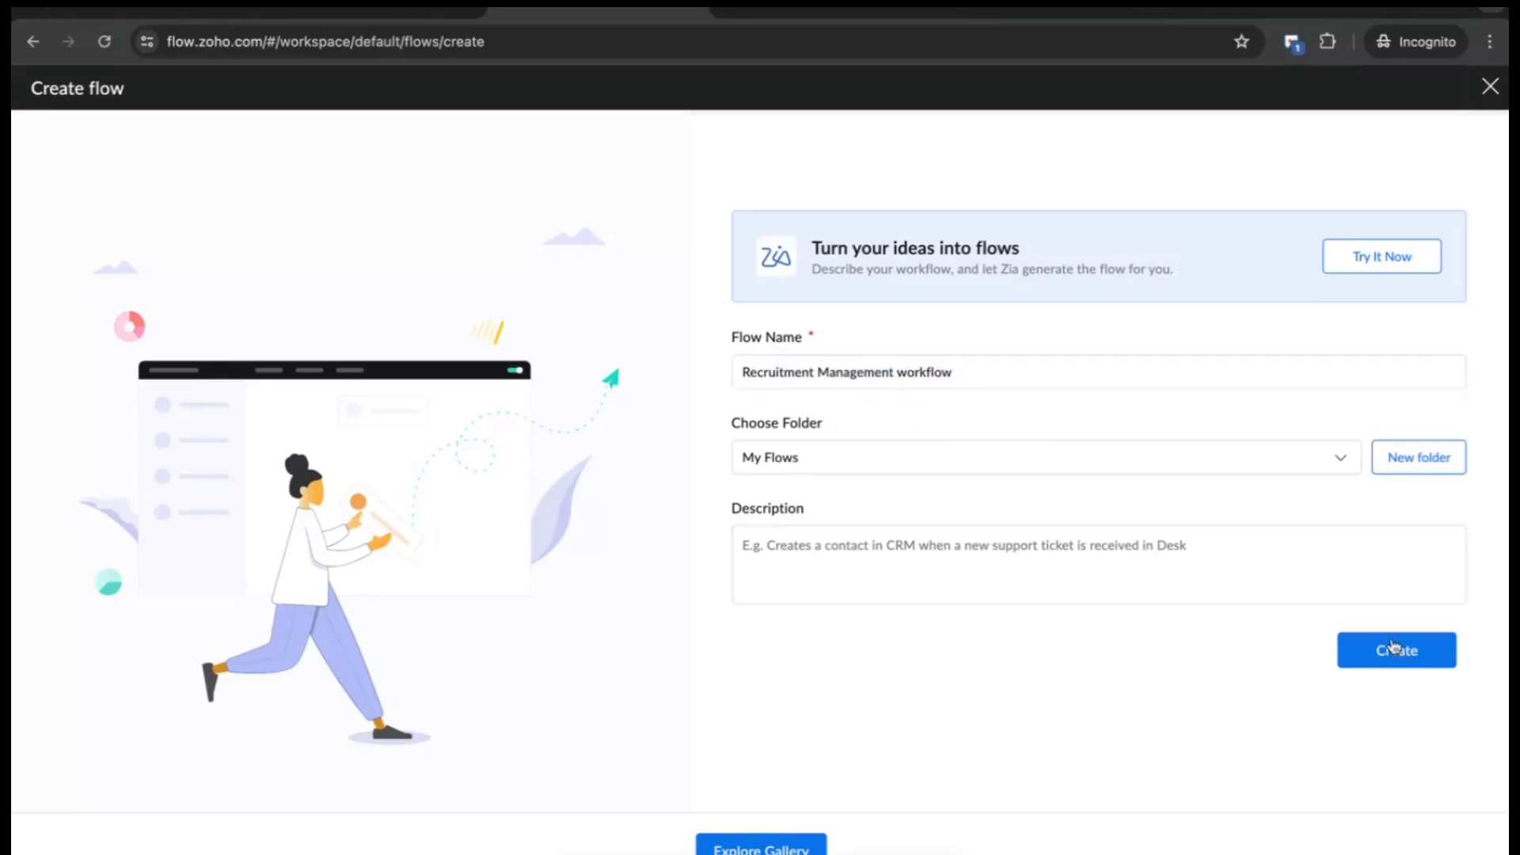
left_click(1251, 563)
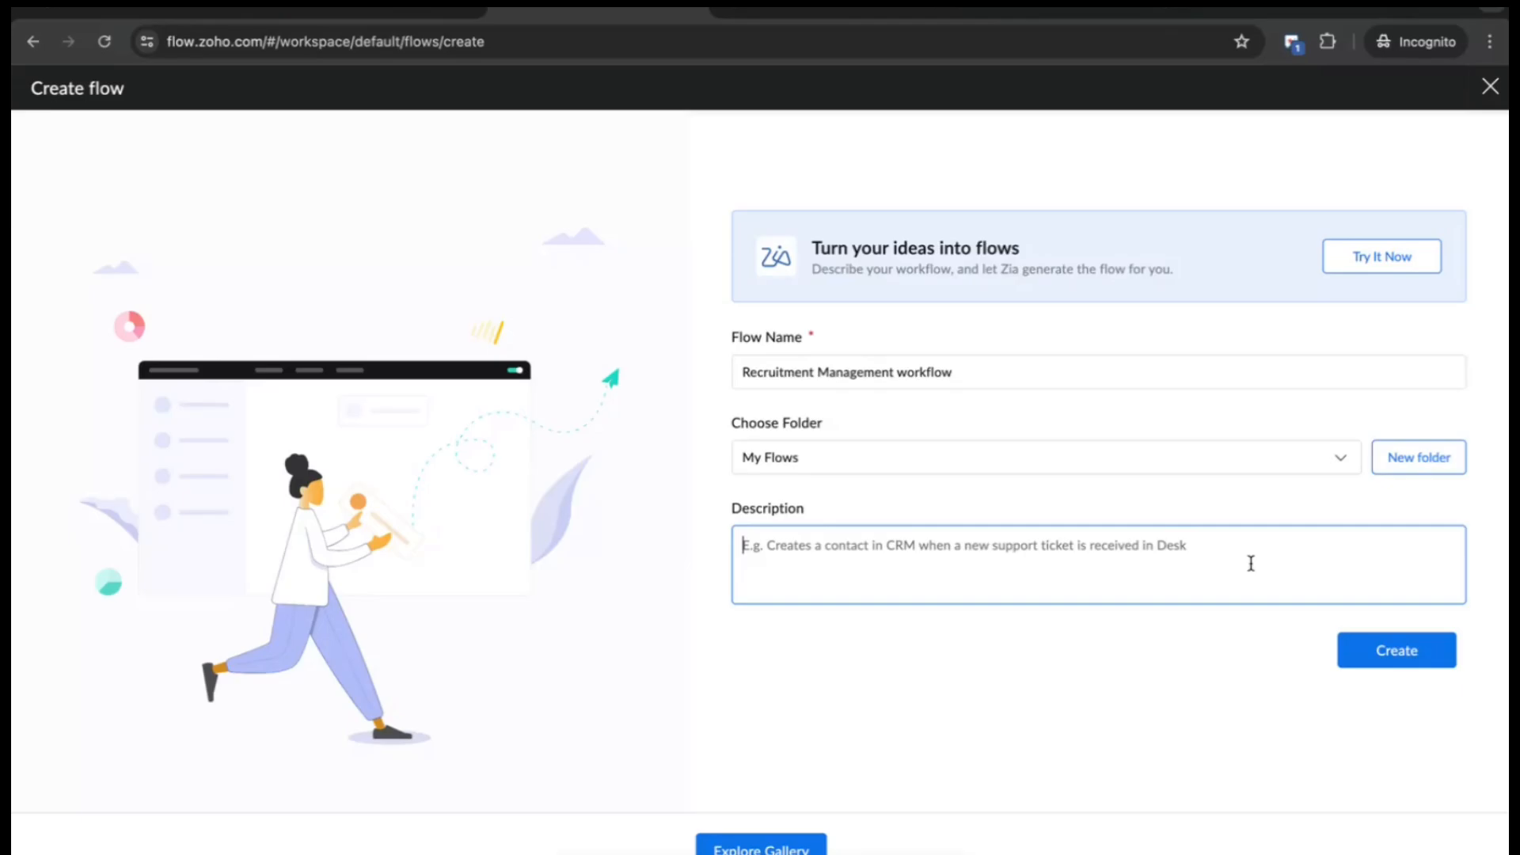
left_click(1378, 661)
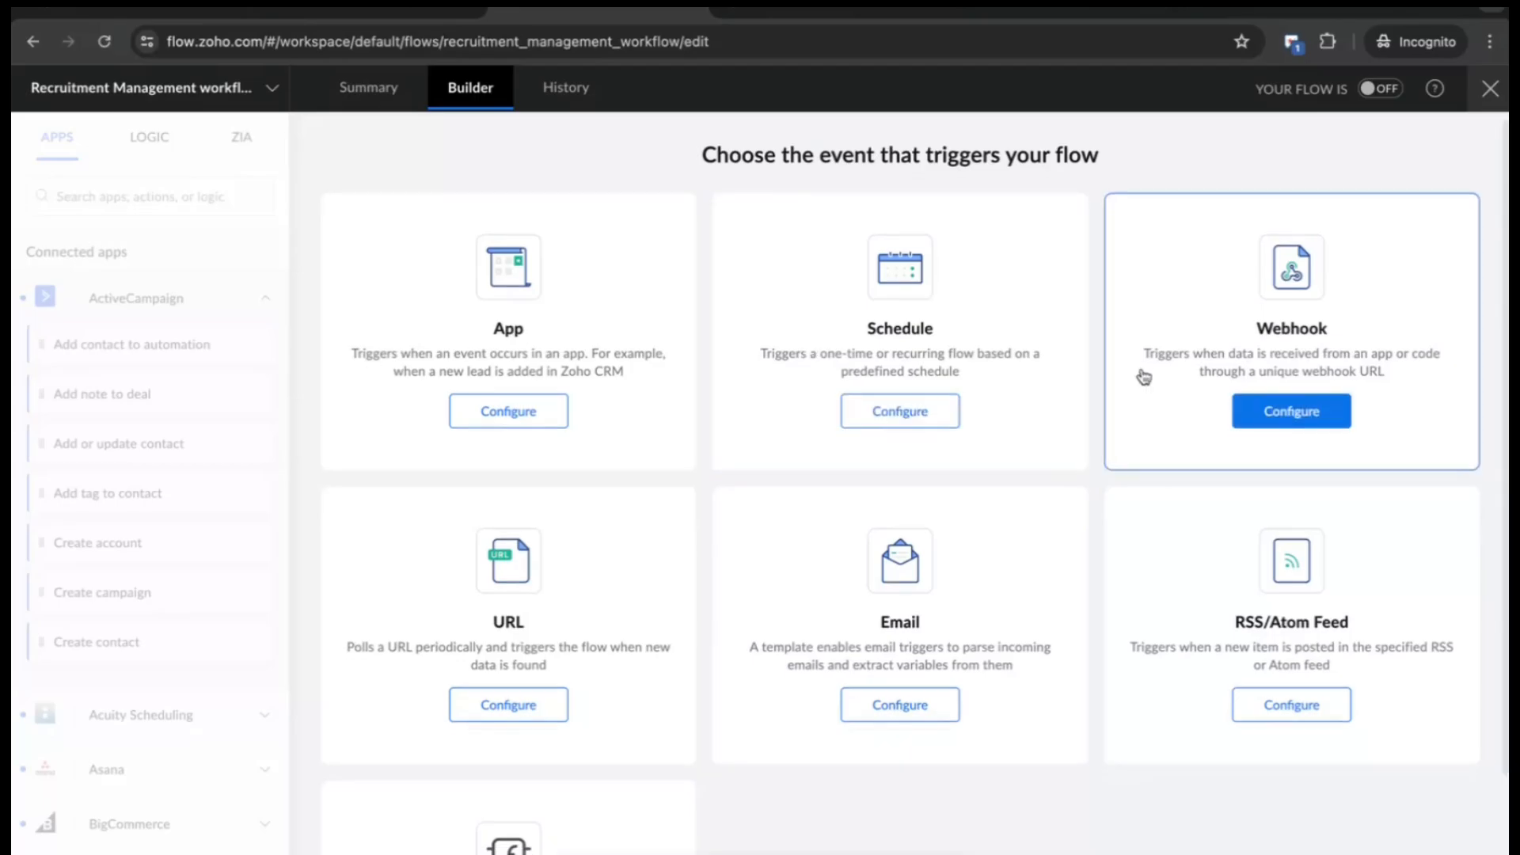
scroll(1142, 376, "down", 1)
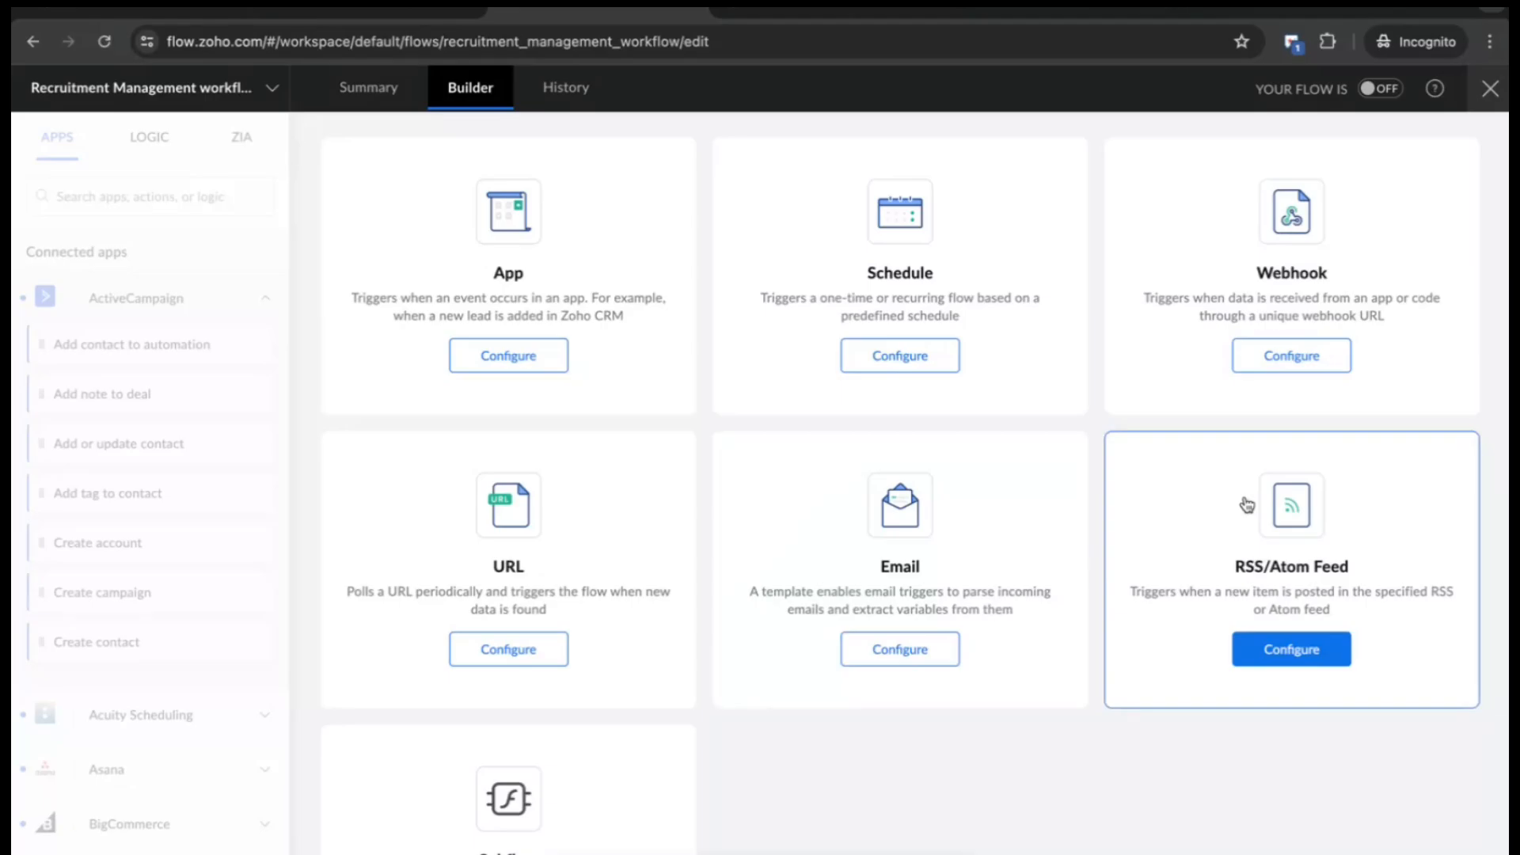
scroll(713, 633, "down", 2)
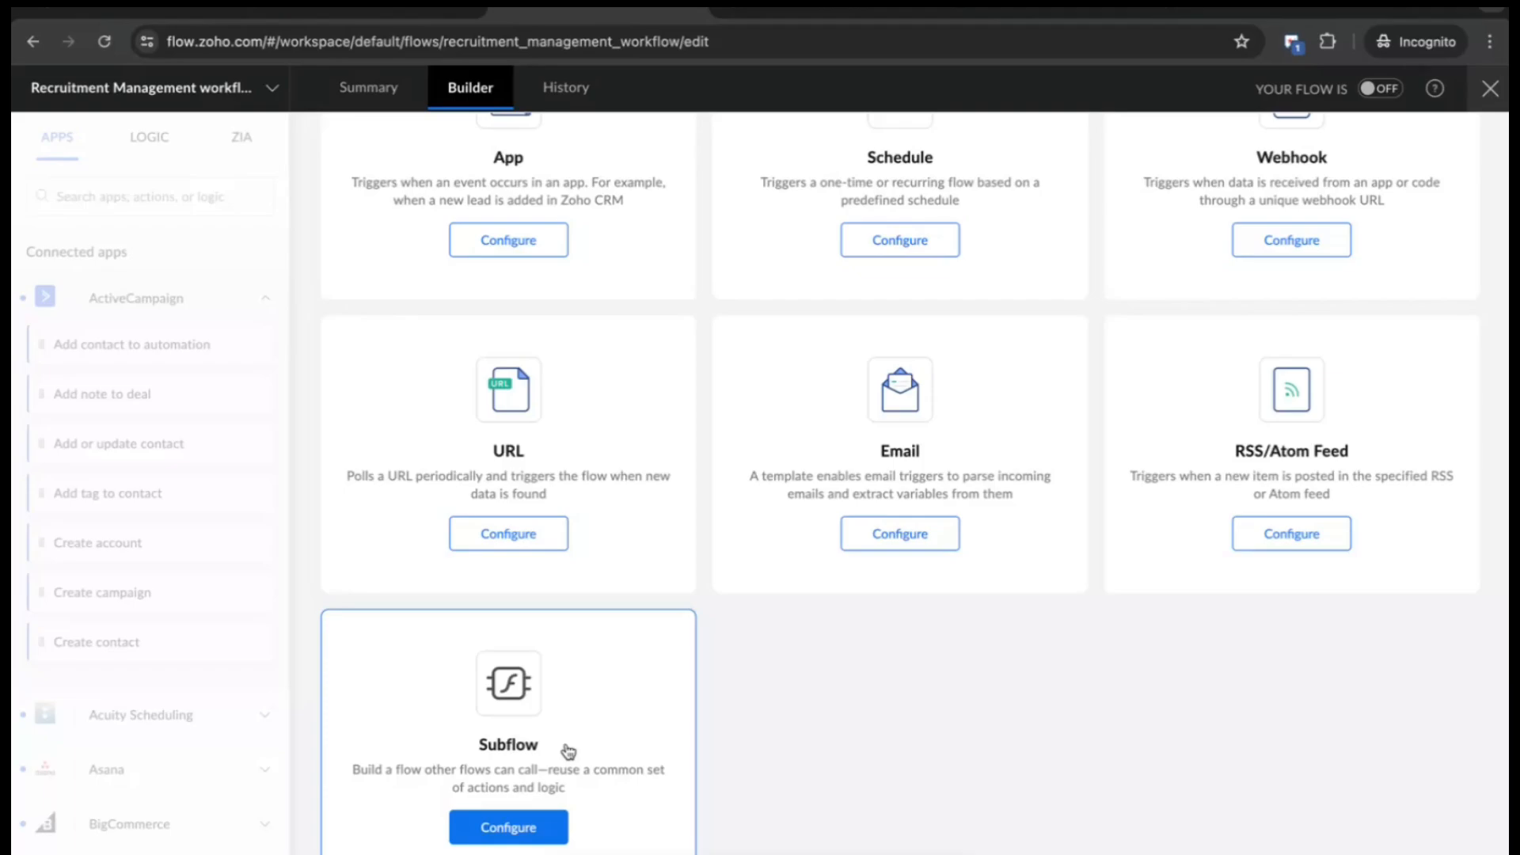
scroll(567, 752, "up", 2)
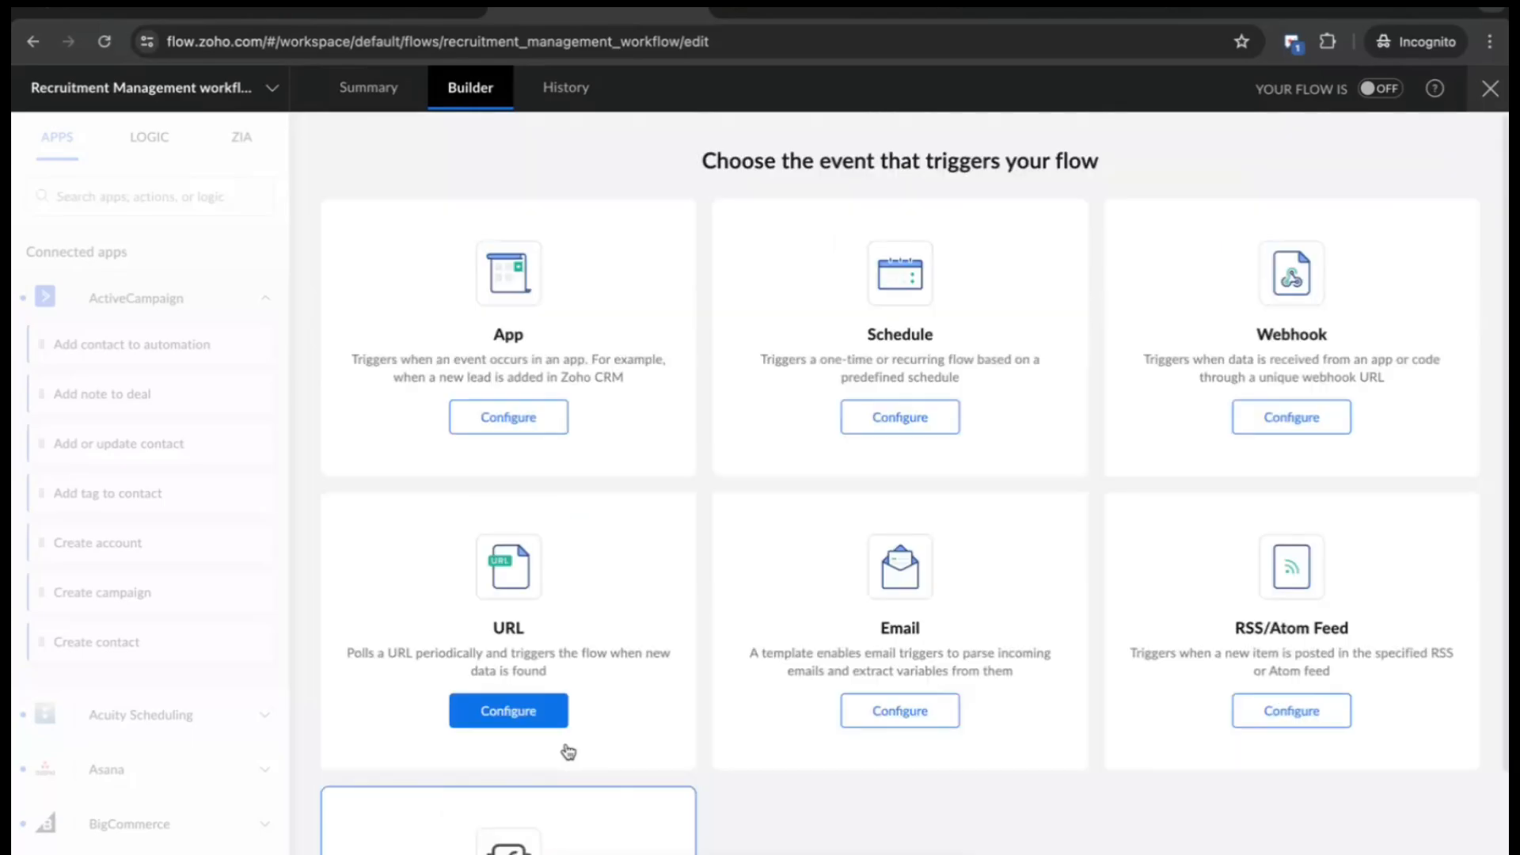
- Choose Zoho Recruit's 'Record created' event as the flow's app trigger
left_click(546, 418)
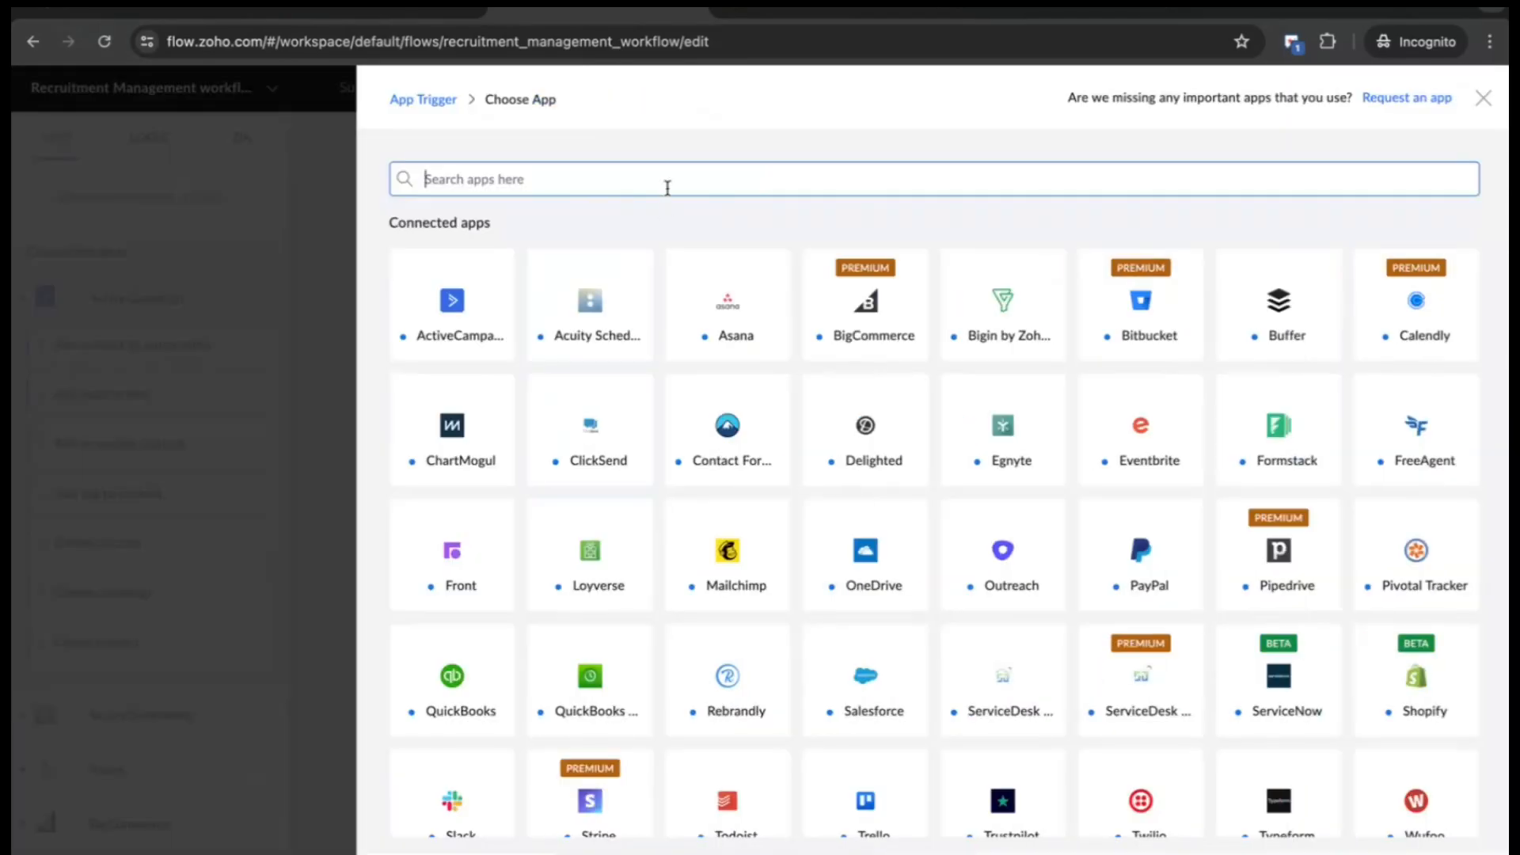
left_click(667, 185)
type("recruit")
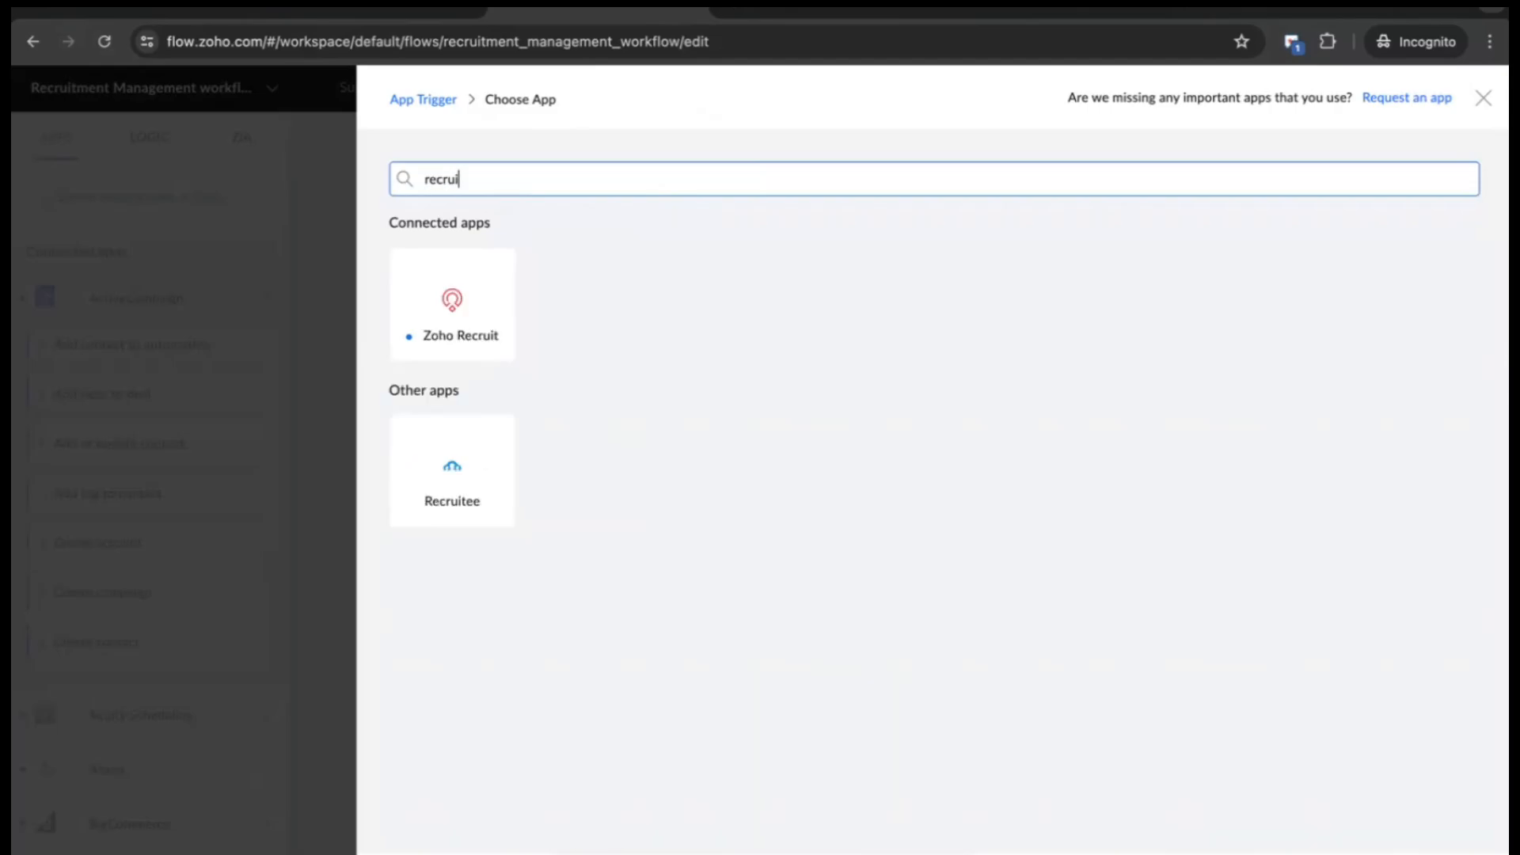
left_click(431, 342)
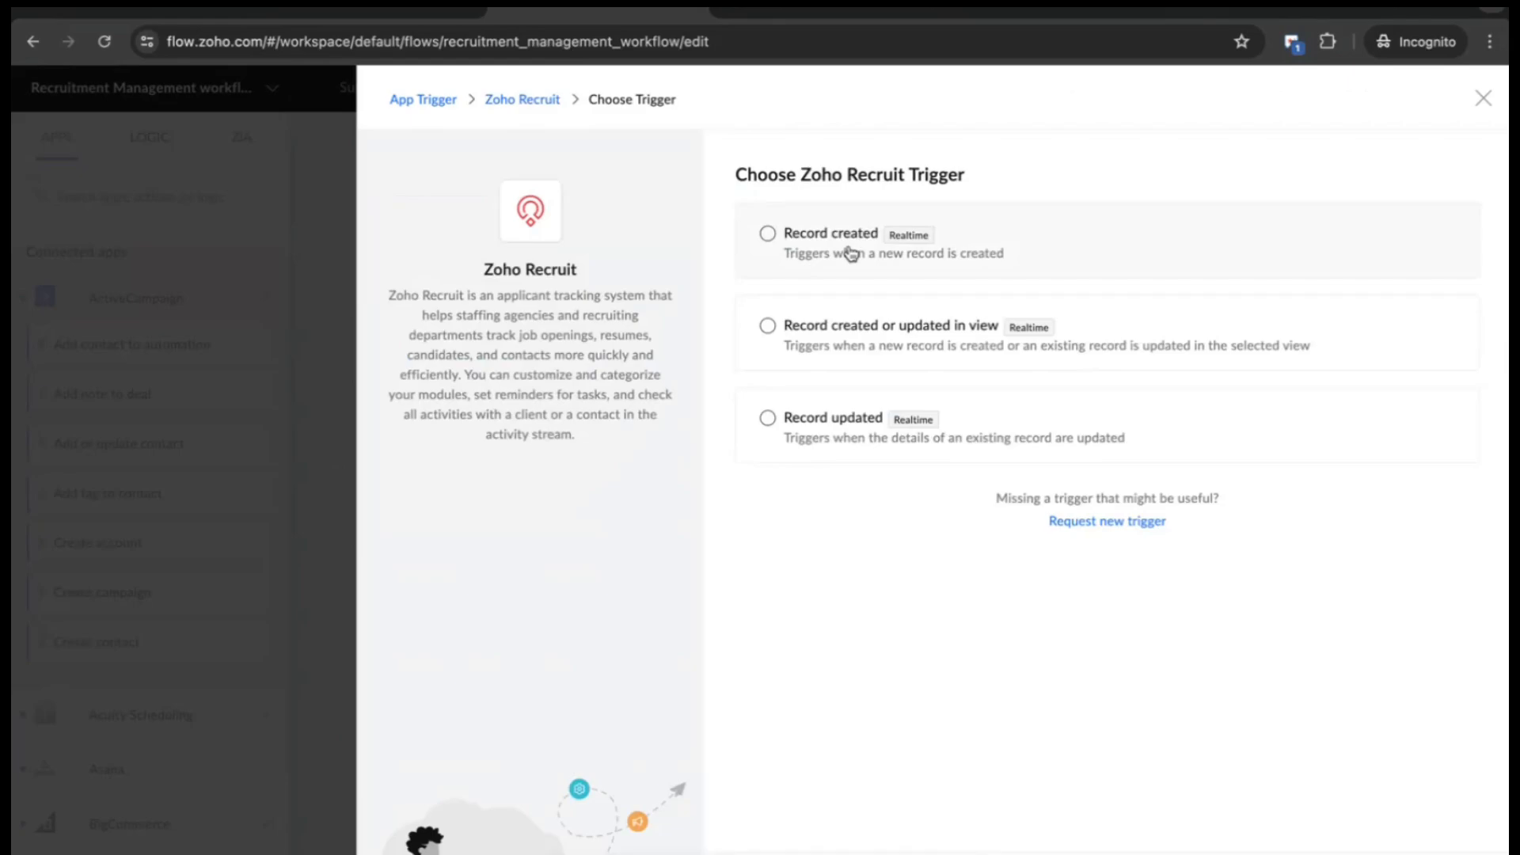
left_click(851, 254)
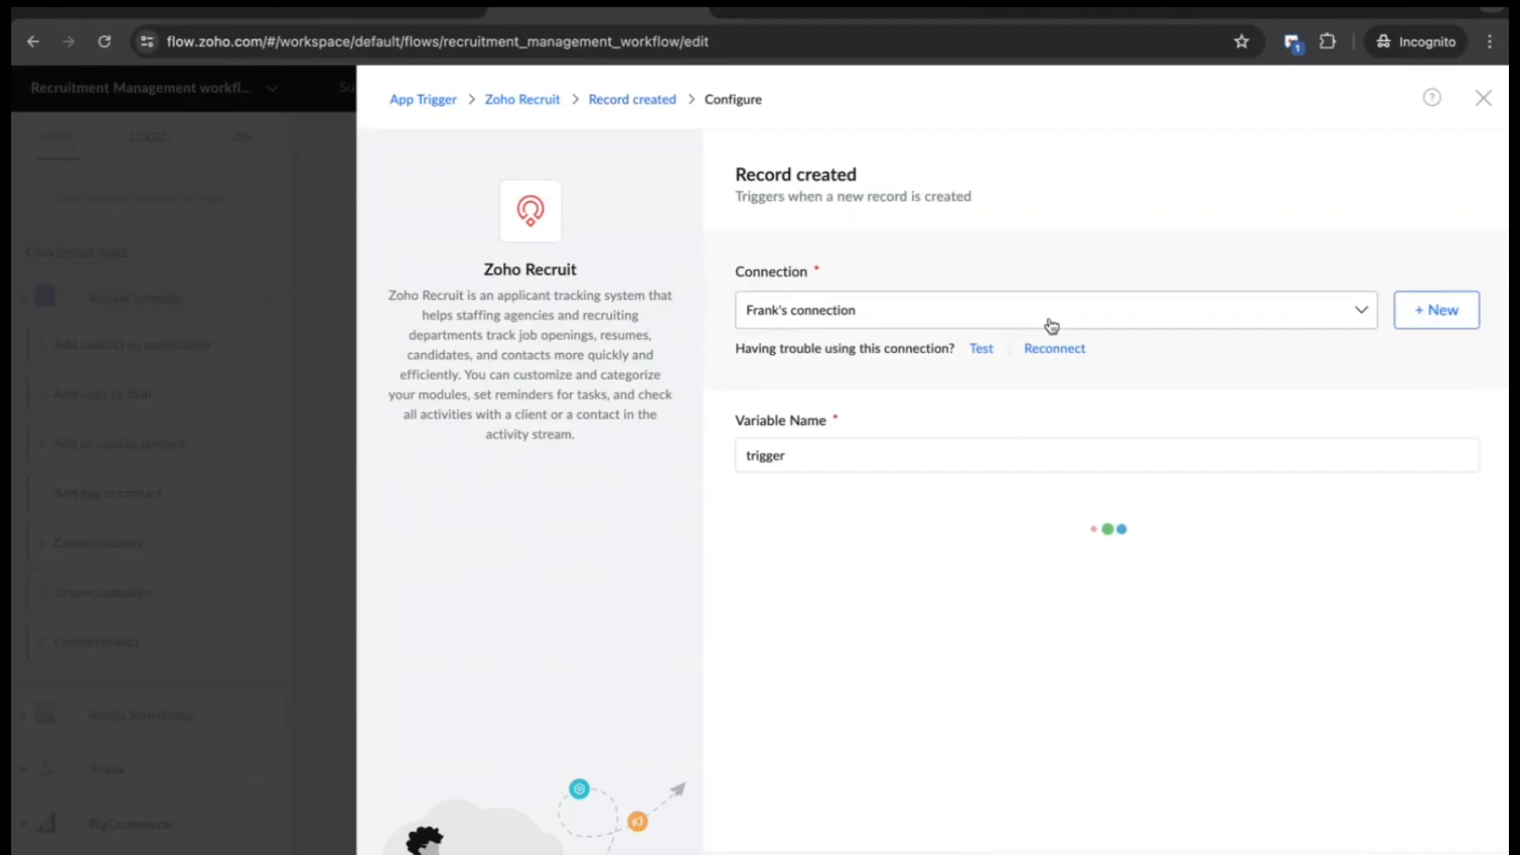
- Keep the existing Recruit connection, set Module to Candidates, and save the trigger
left_click(1058, 316)
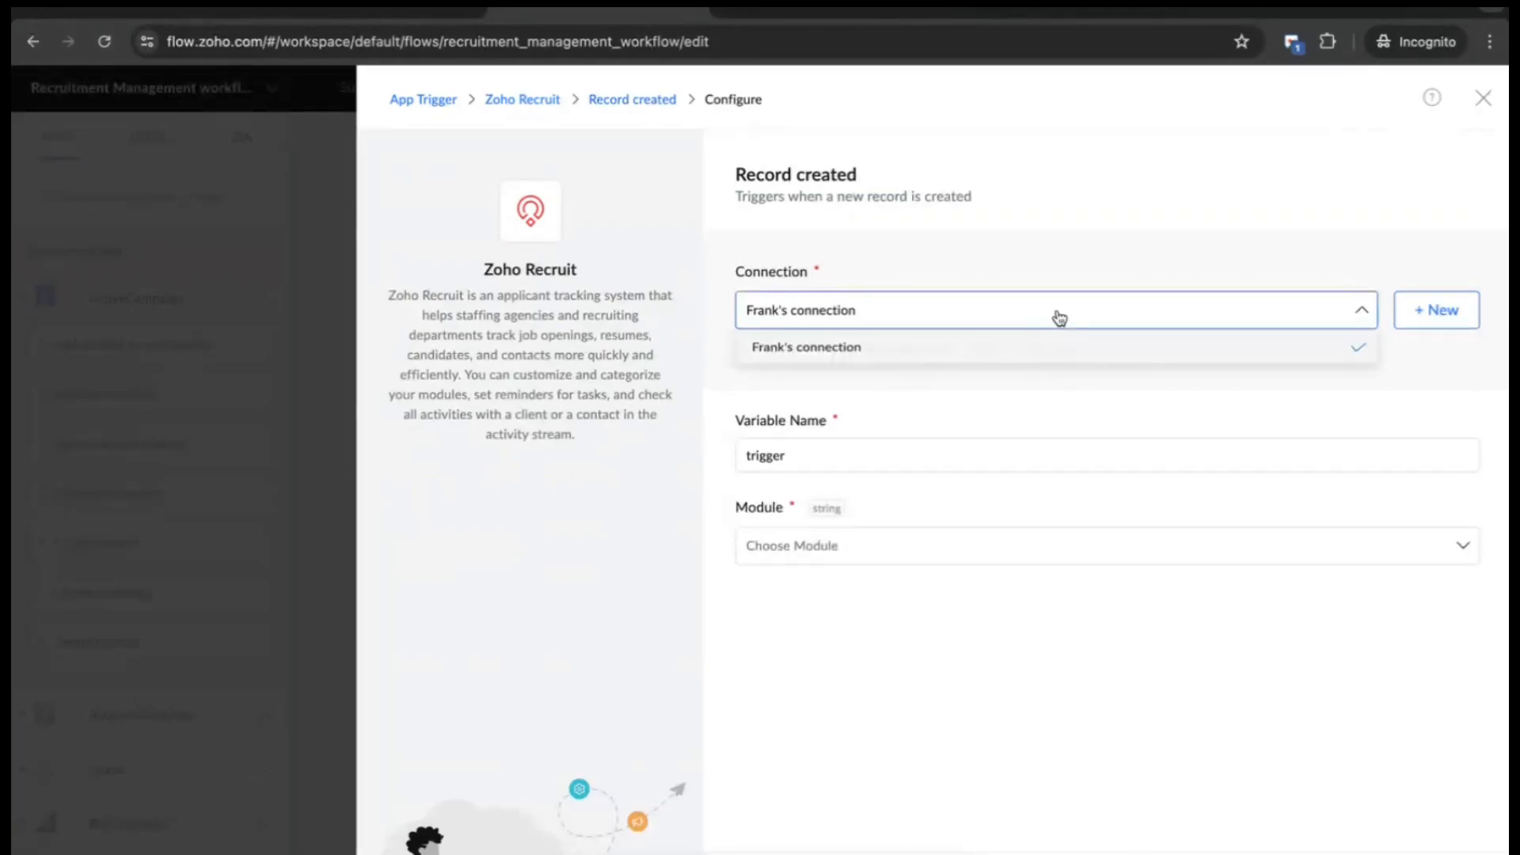
left_click(1056, 316)
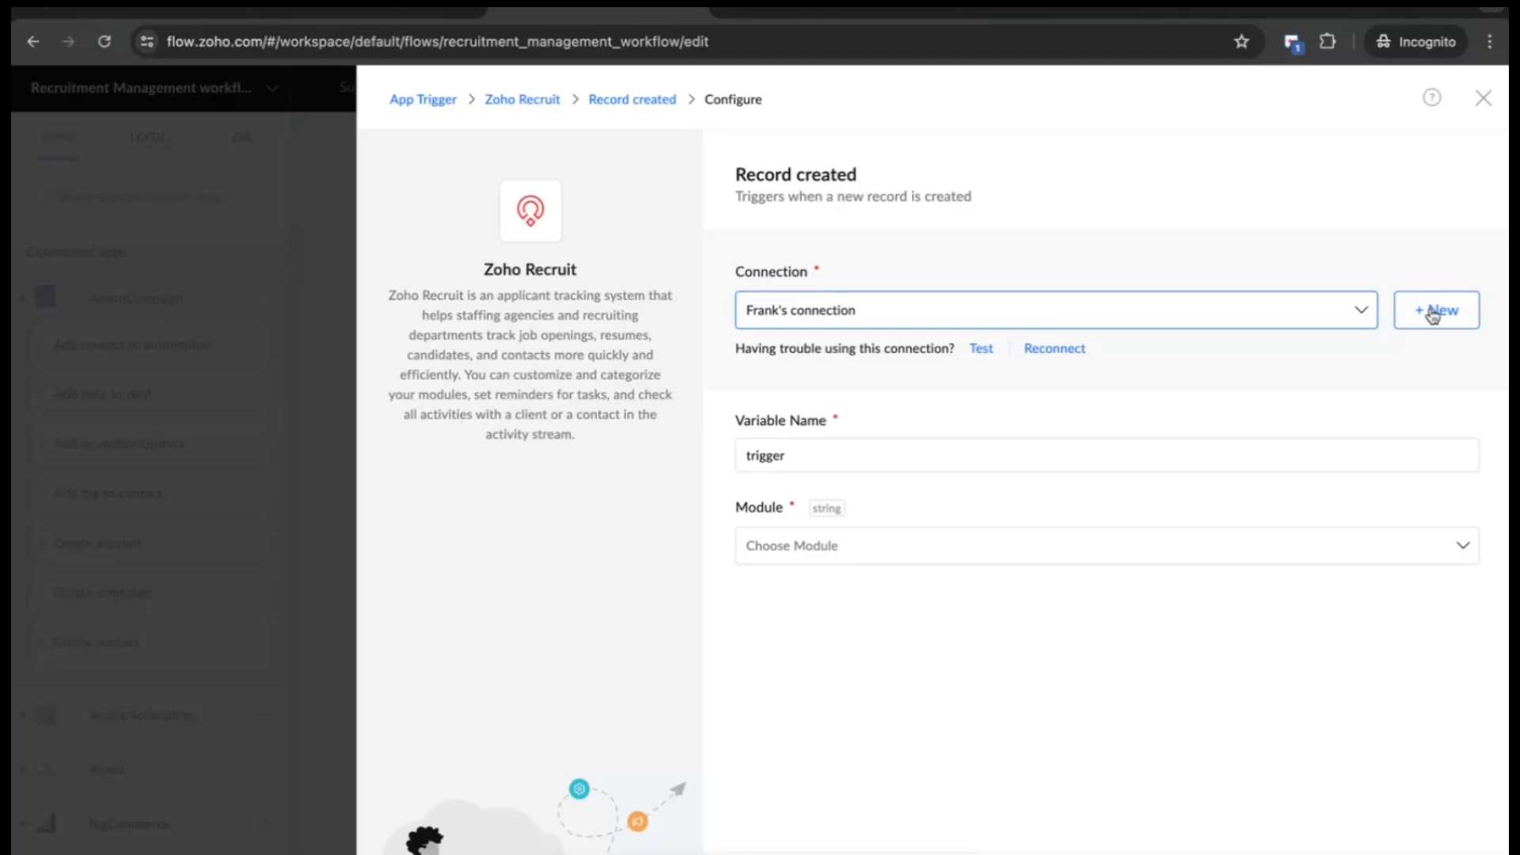
left_click(1343, 319)
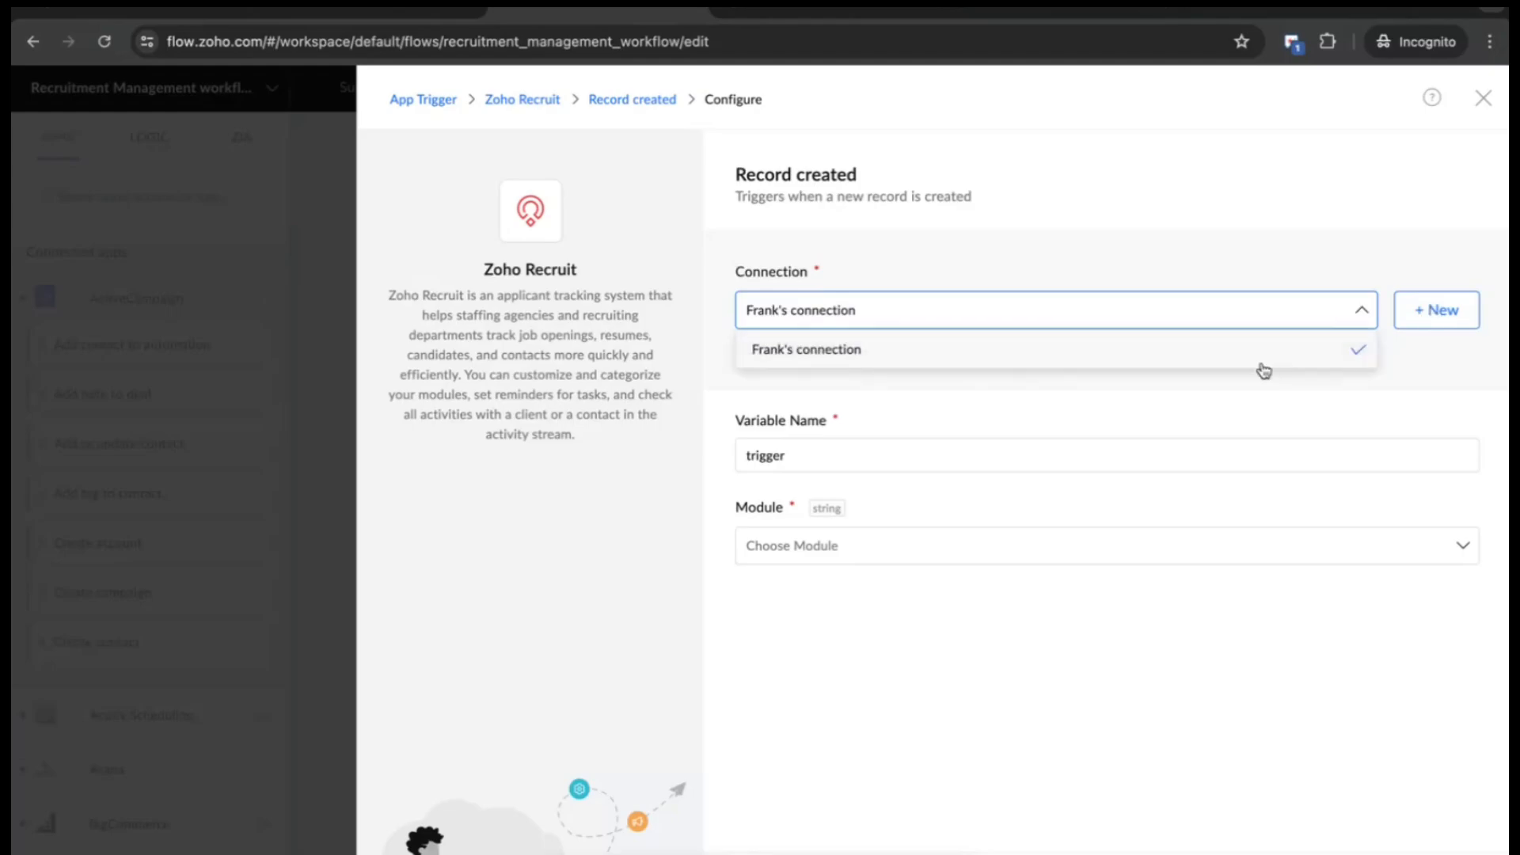
left_click(1244, 408)
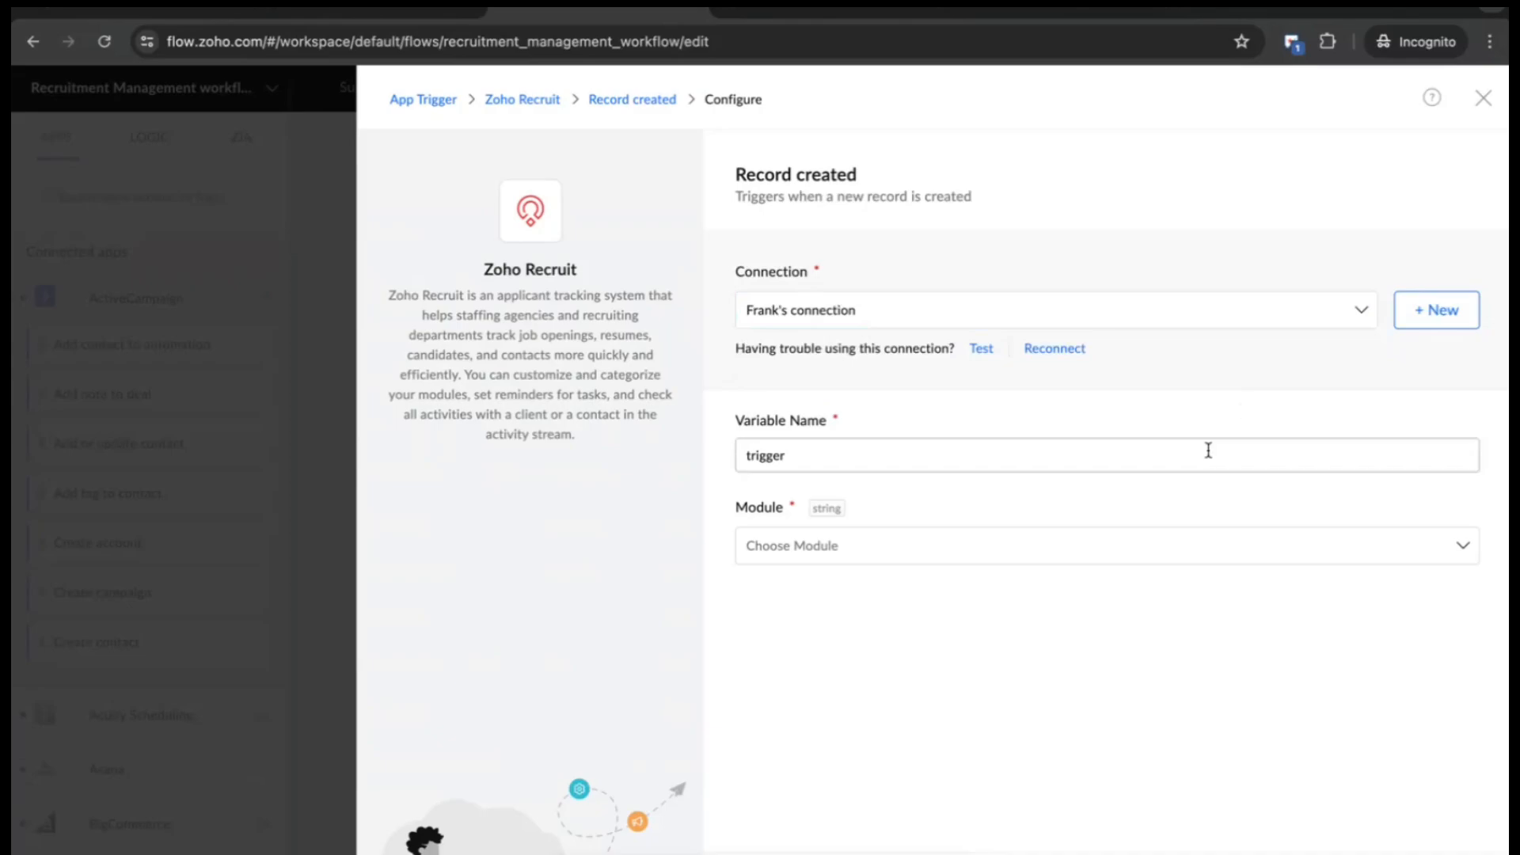
left_click(1176, 554)
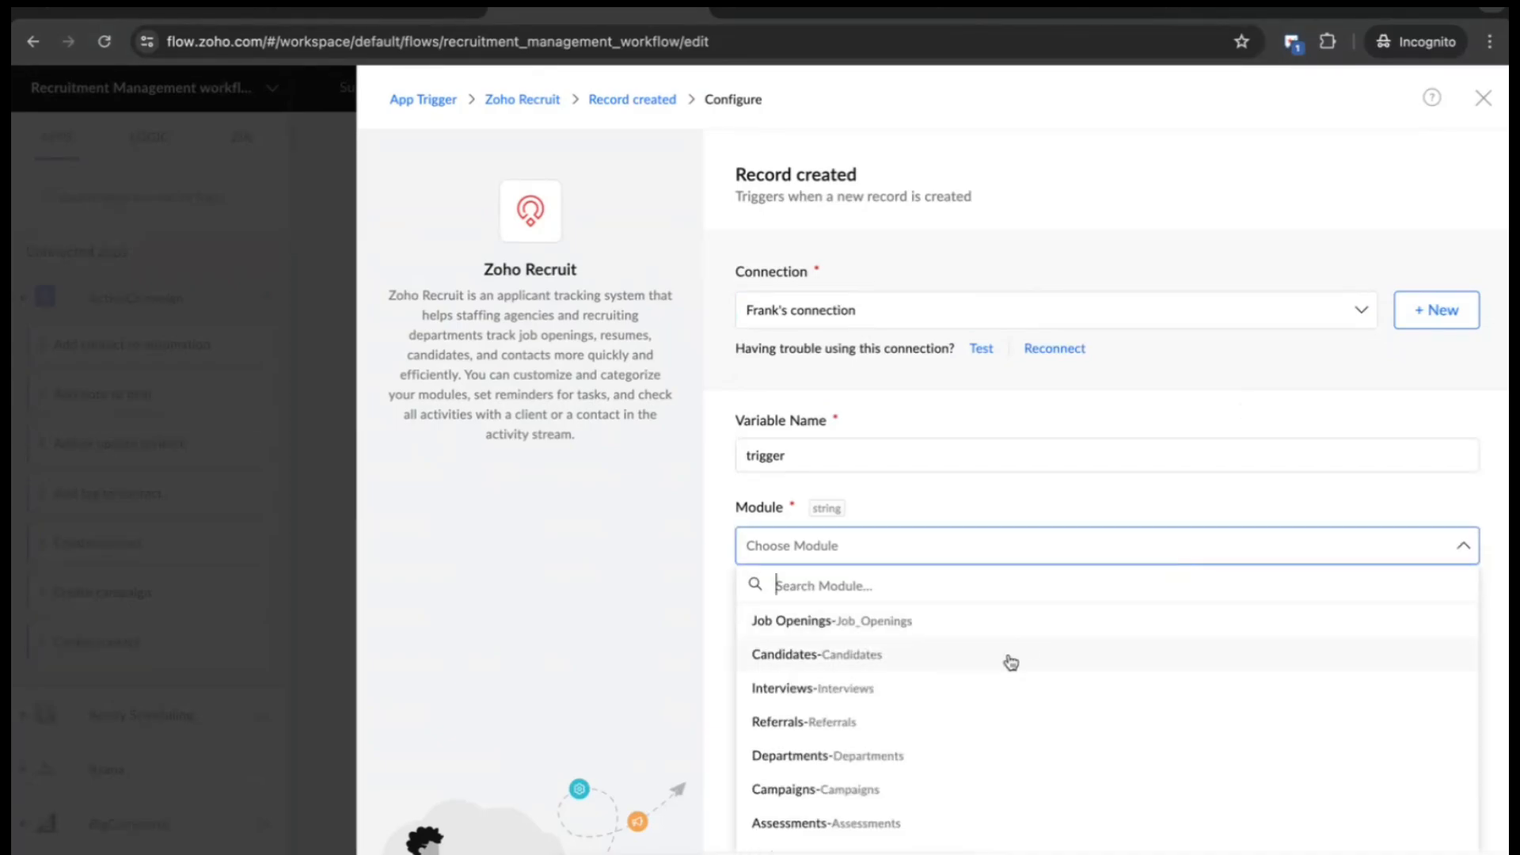
left_click(1010, 661)
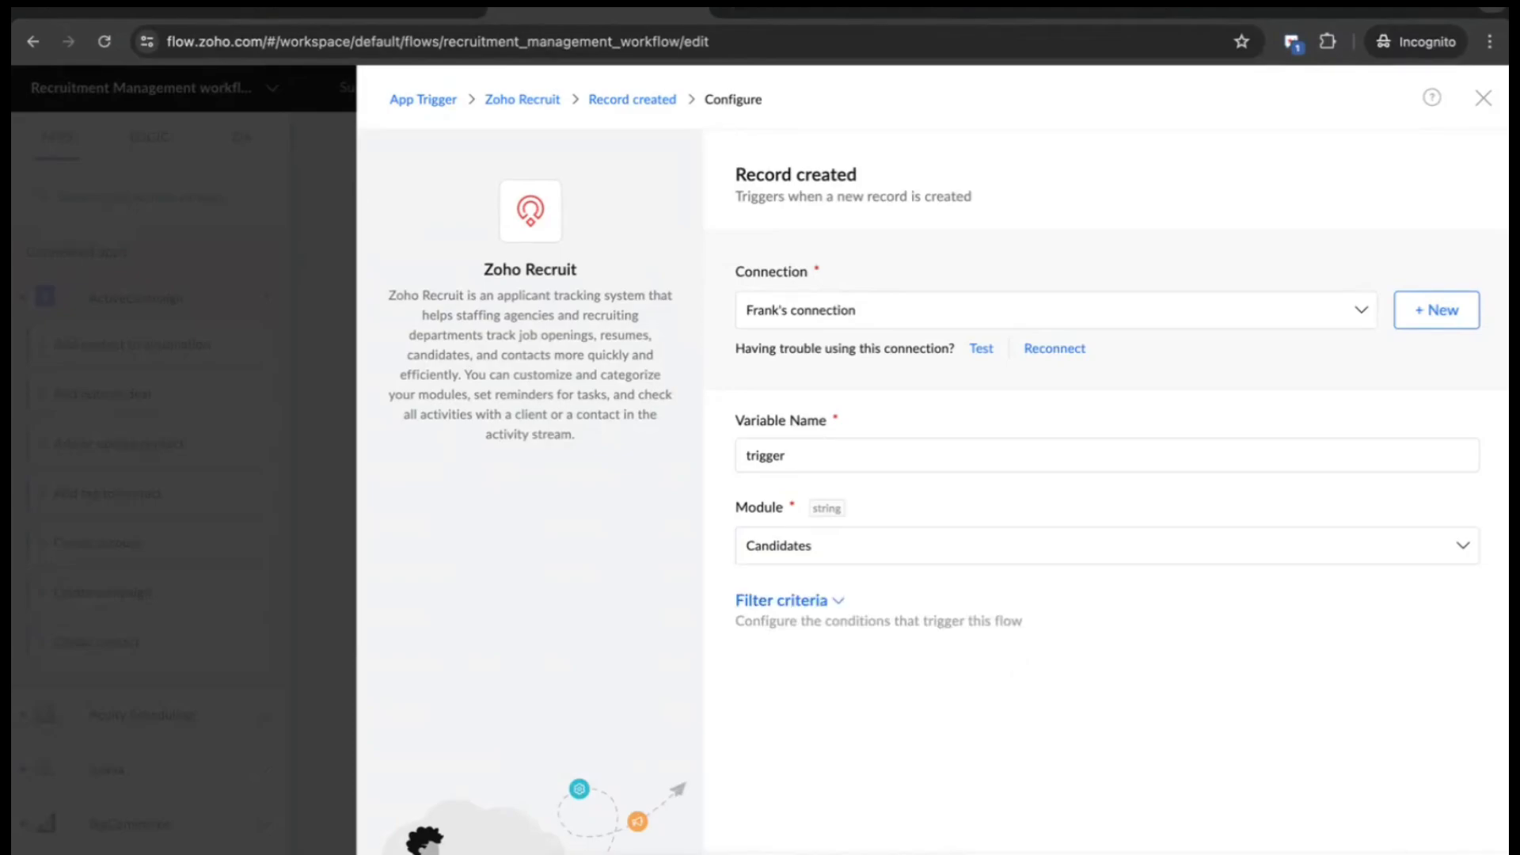
key("Escape")
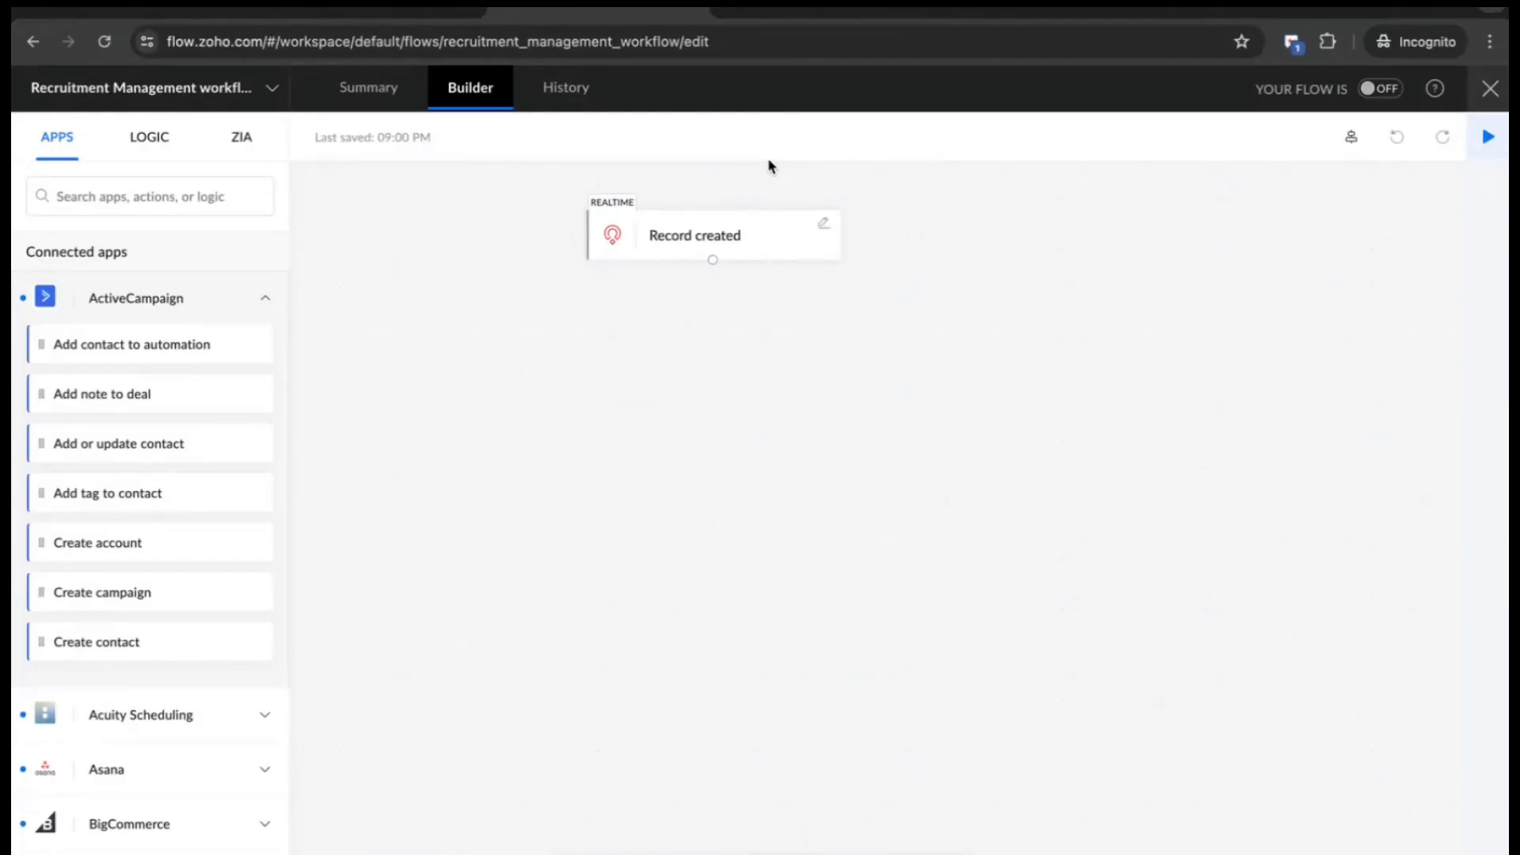
- Add Zoho Sheet's Create row under the trigger, writing to the Candidates spreadsheet's Sheet1
left_click(142, 199)
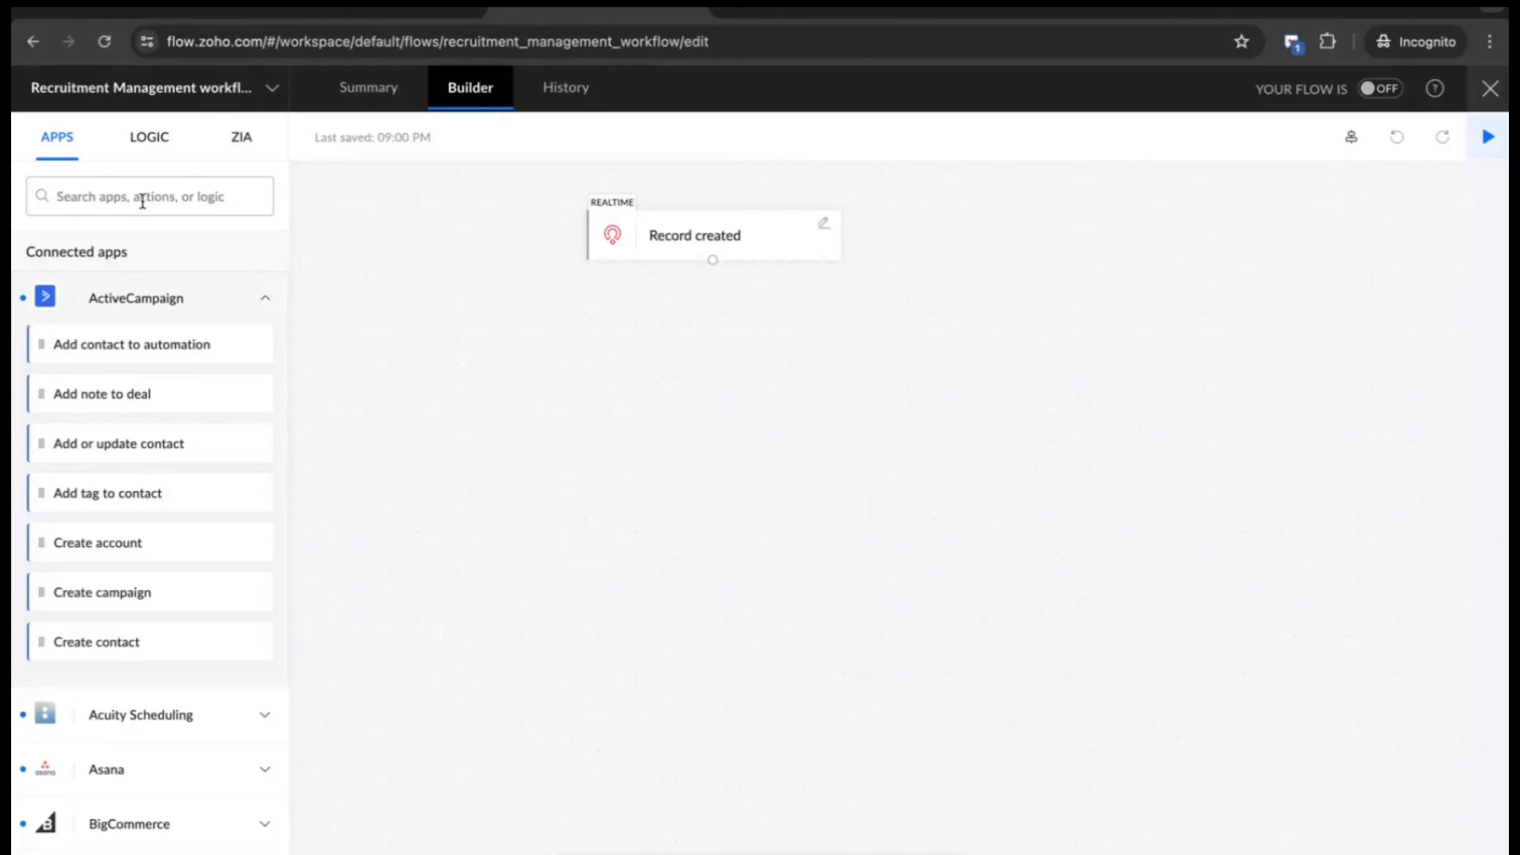
type("z")
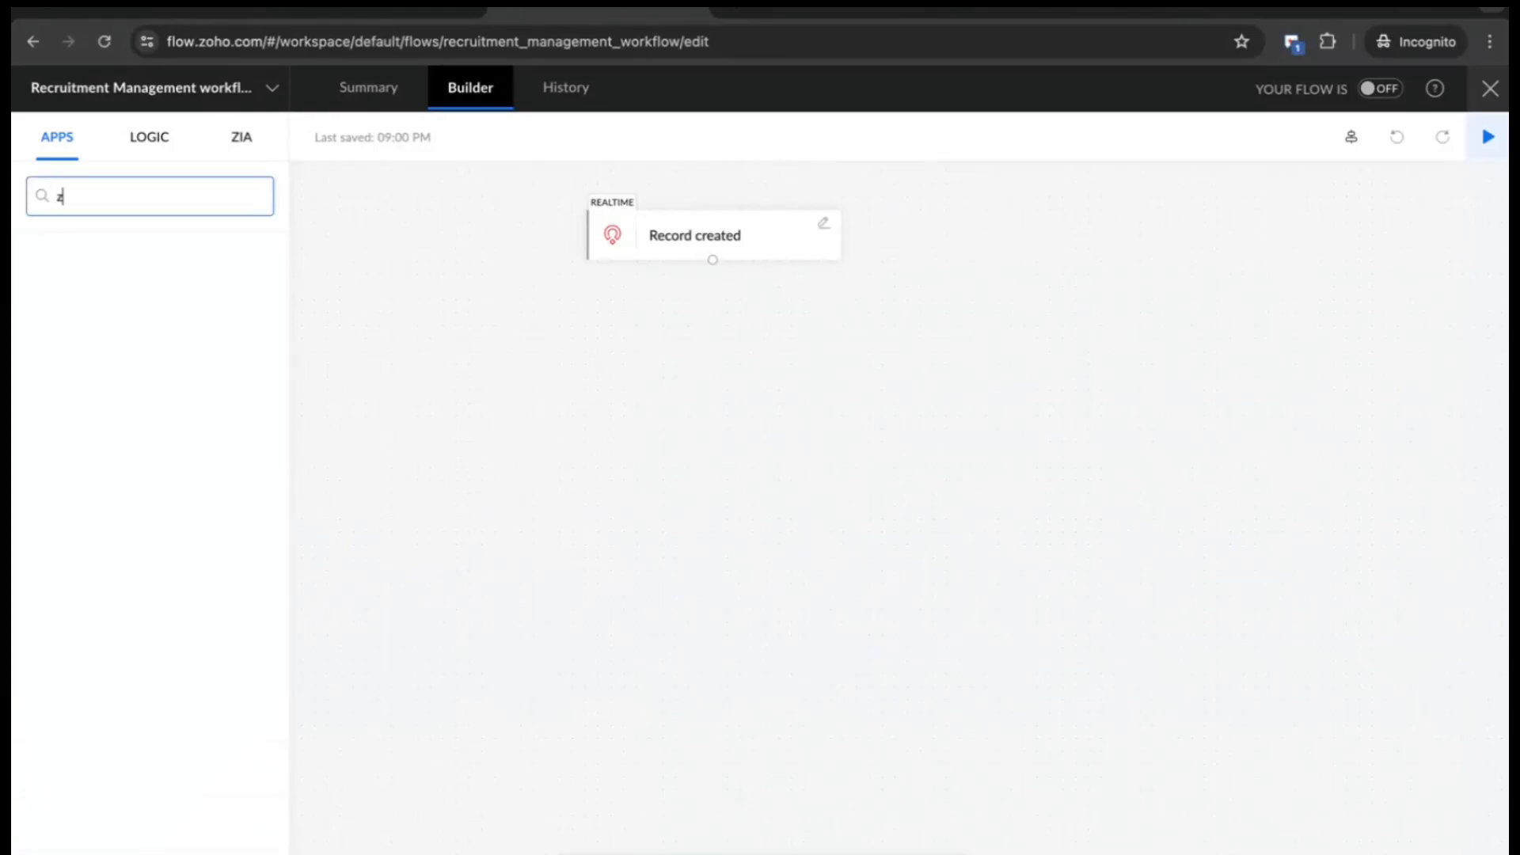
type("oho shee")
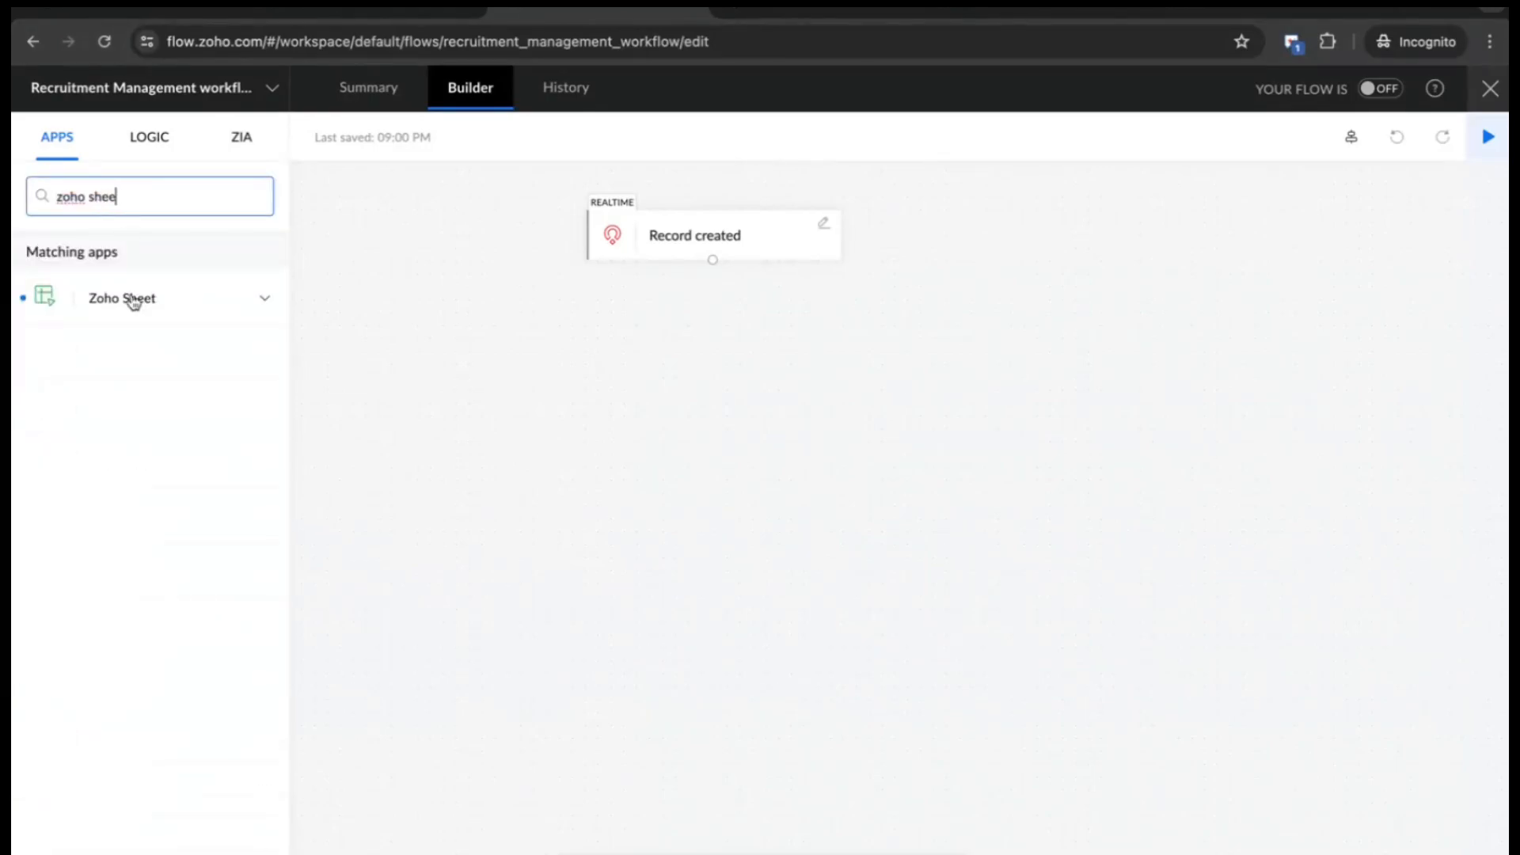
left_click(133, 301)
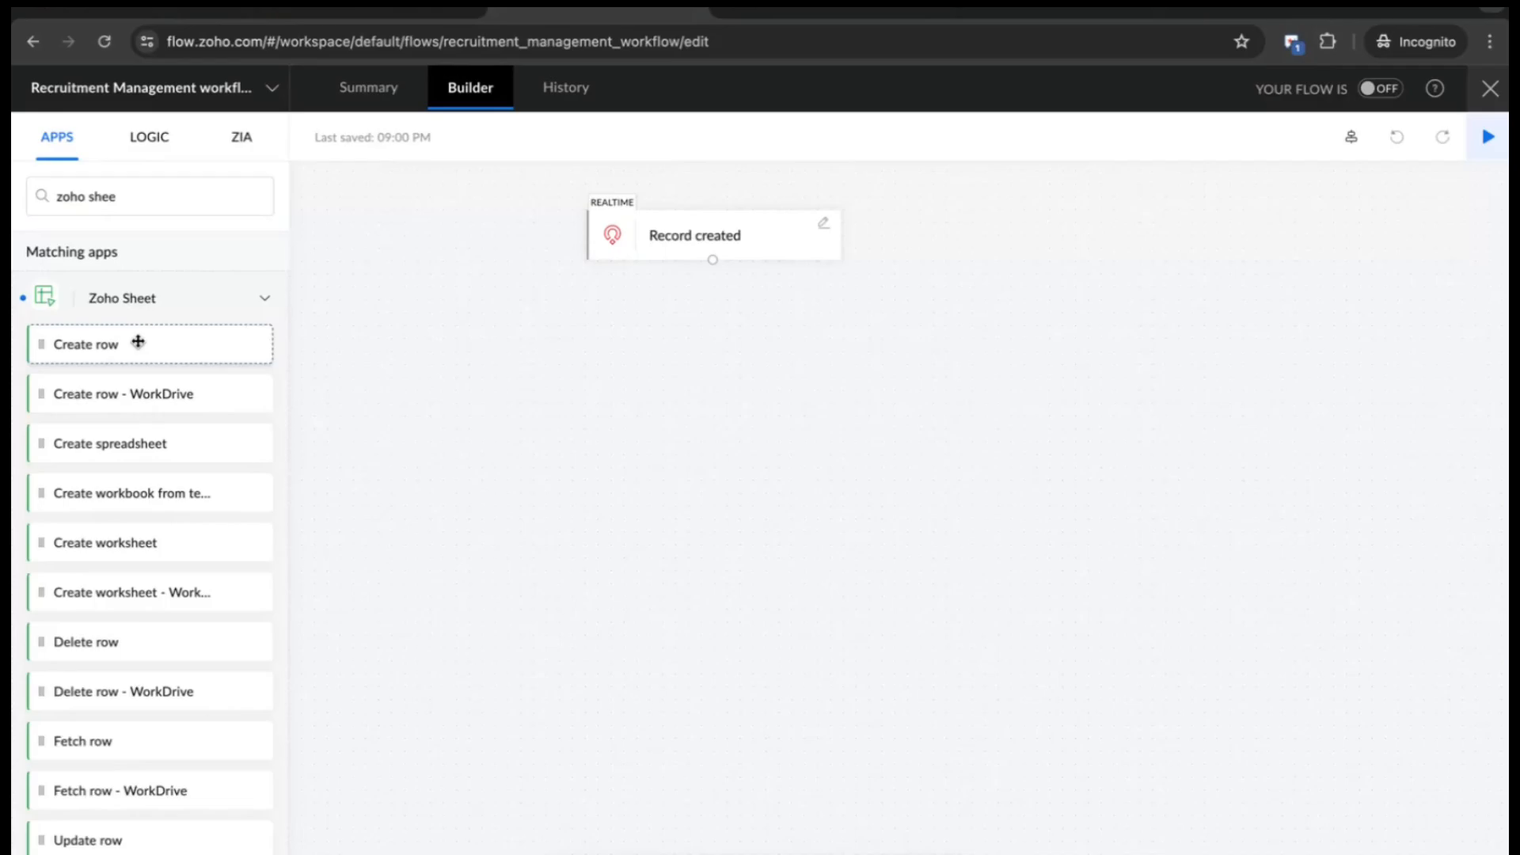
left_click_drag(138, 341, 725, 349)
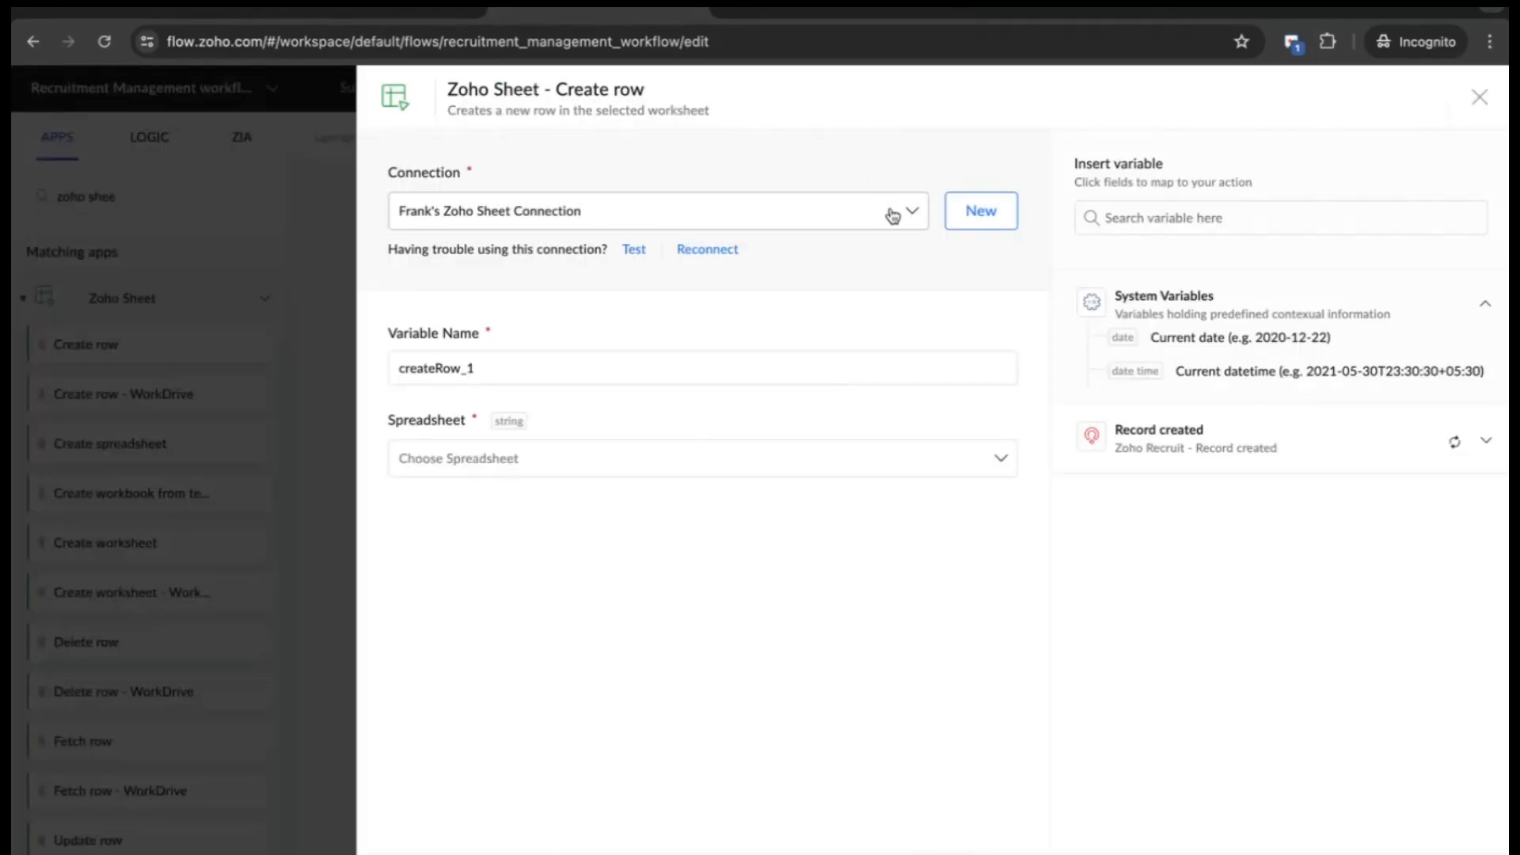
left_click(743, 471)
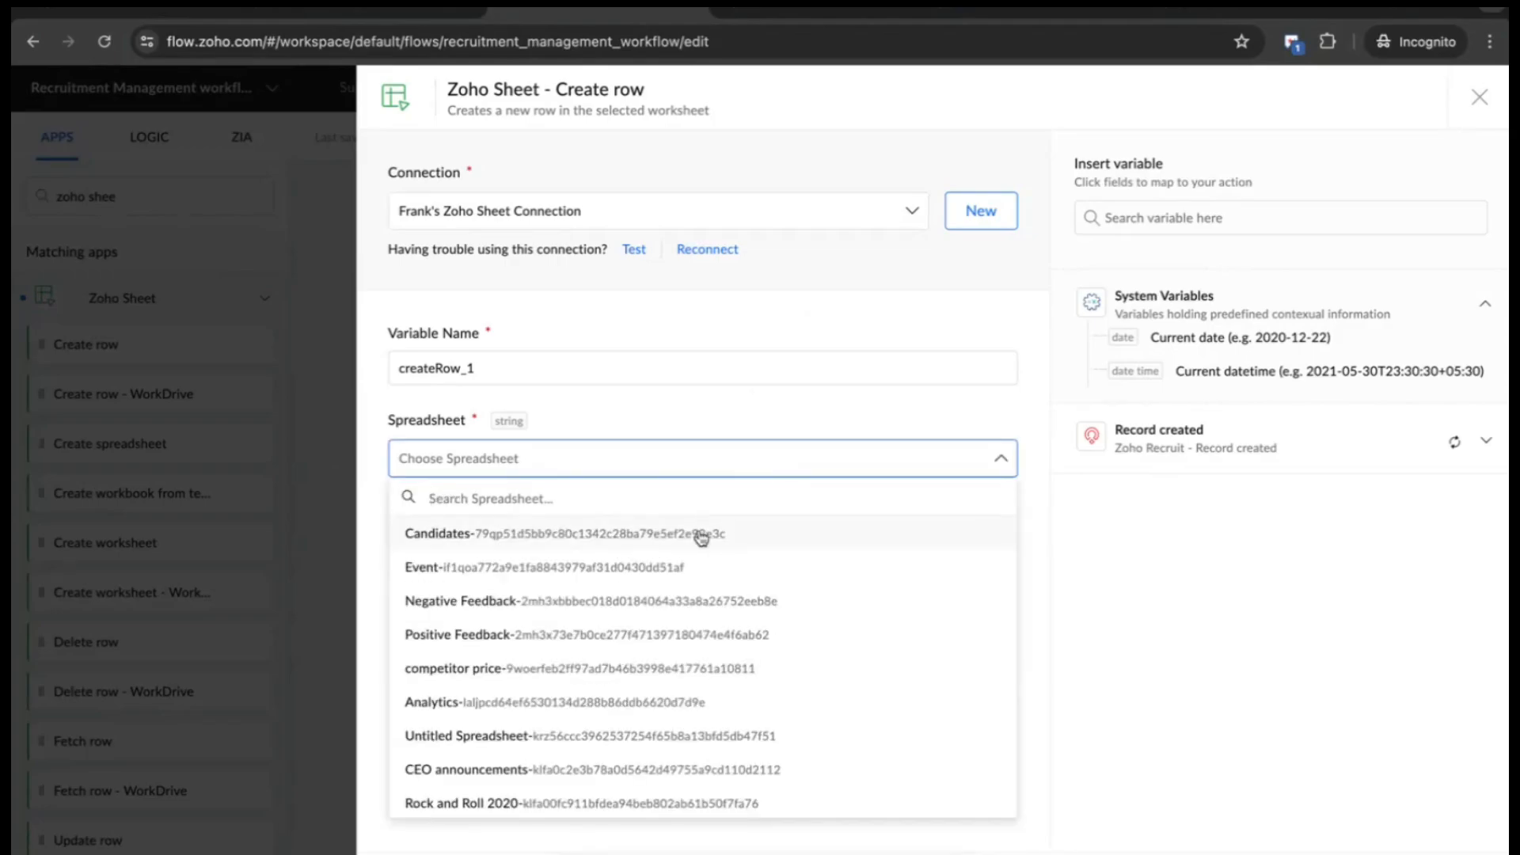
left_click(701, 536)
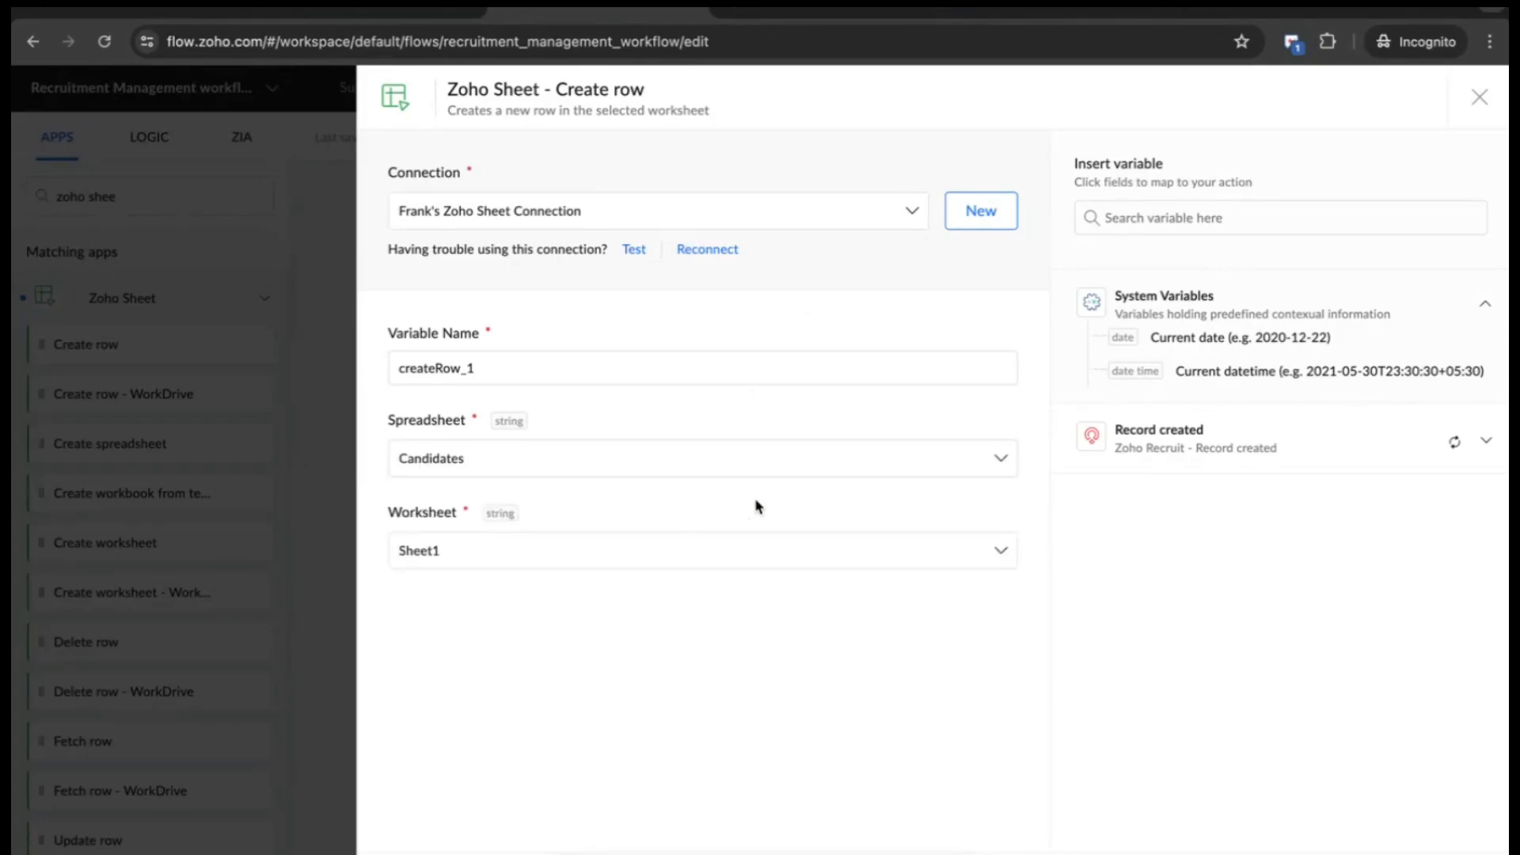
scroll(844, 633, "down", 3)
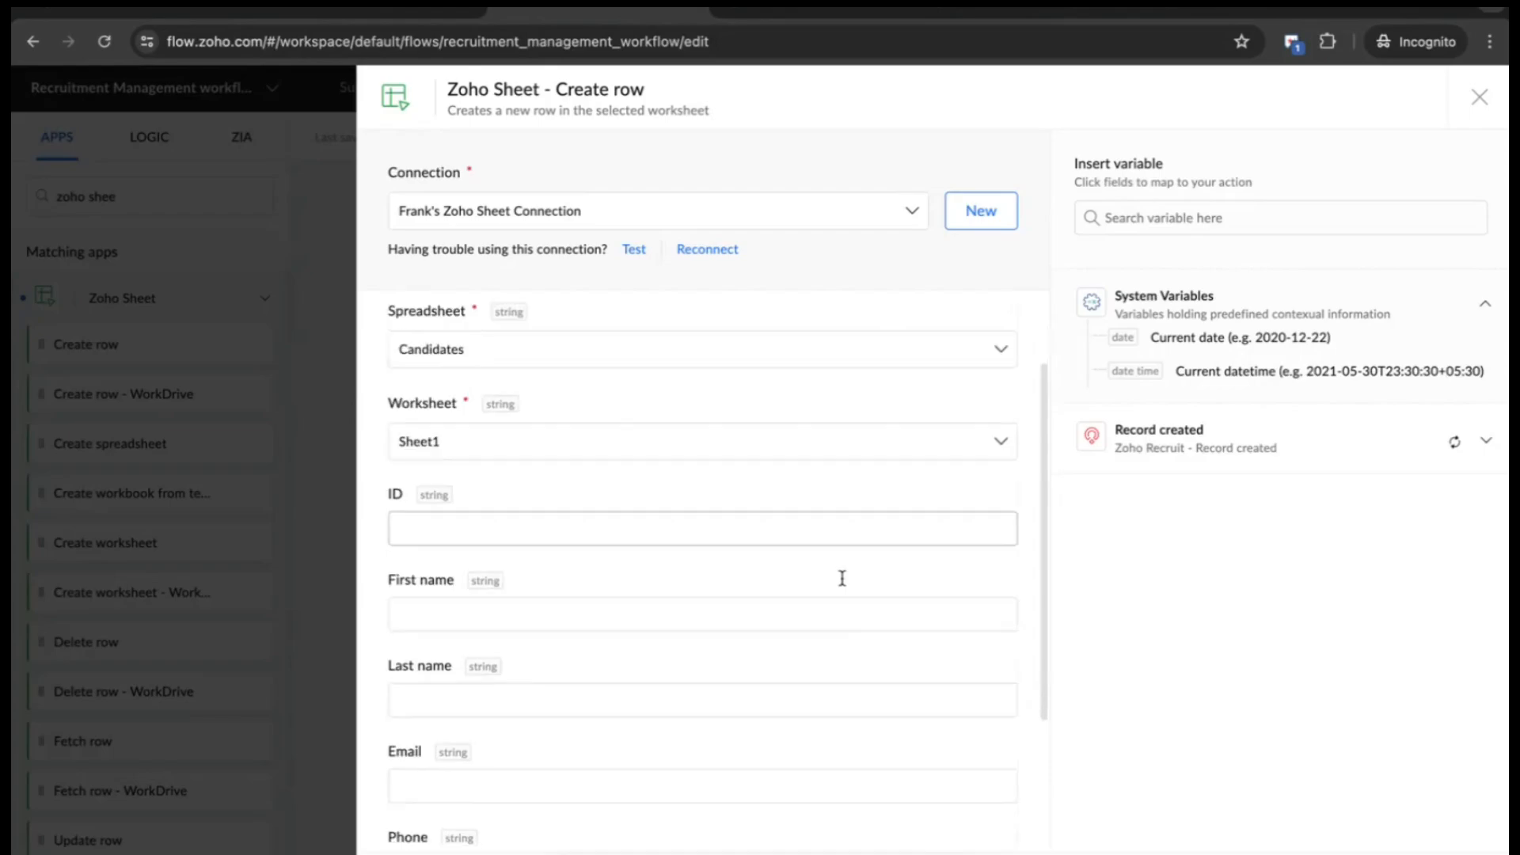
scroll(842, 578, "down", 2)
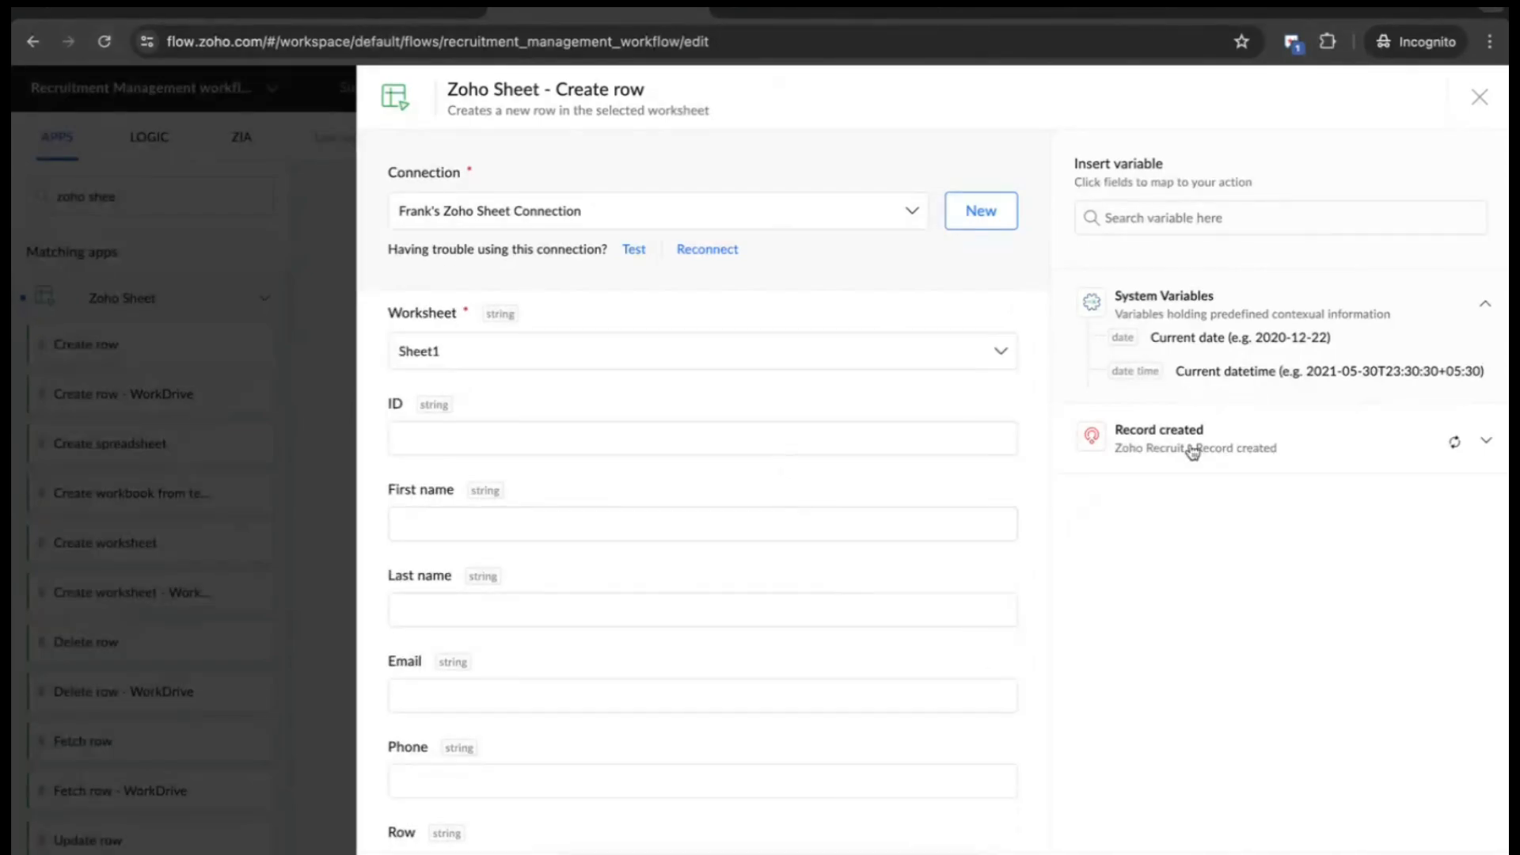
- Map the trigger's Candidate ID into the row's ID field
left_click(1485, 440)
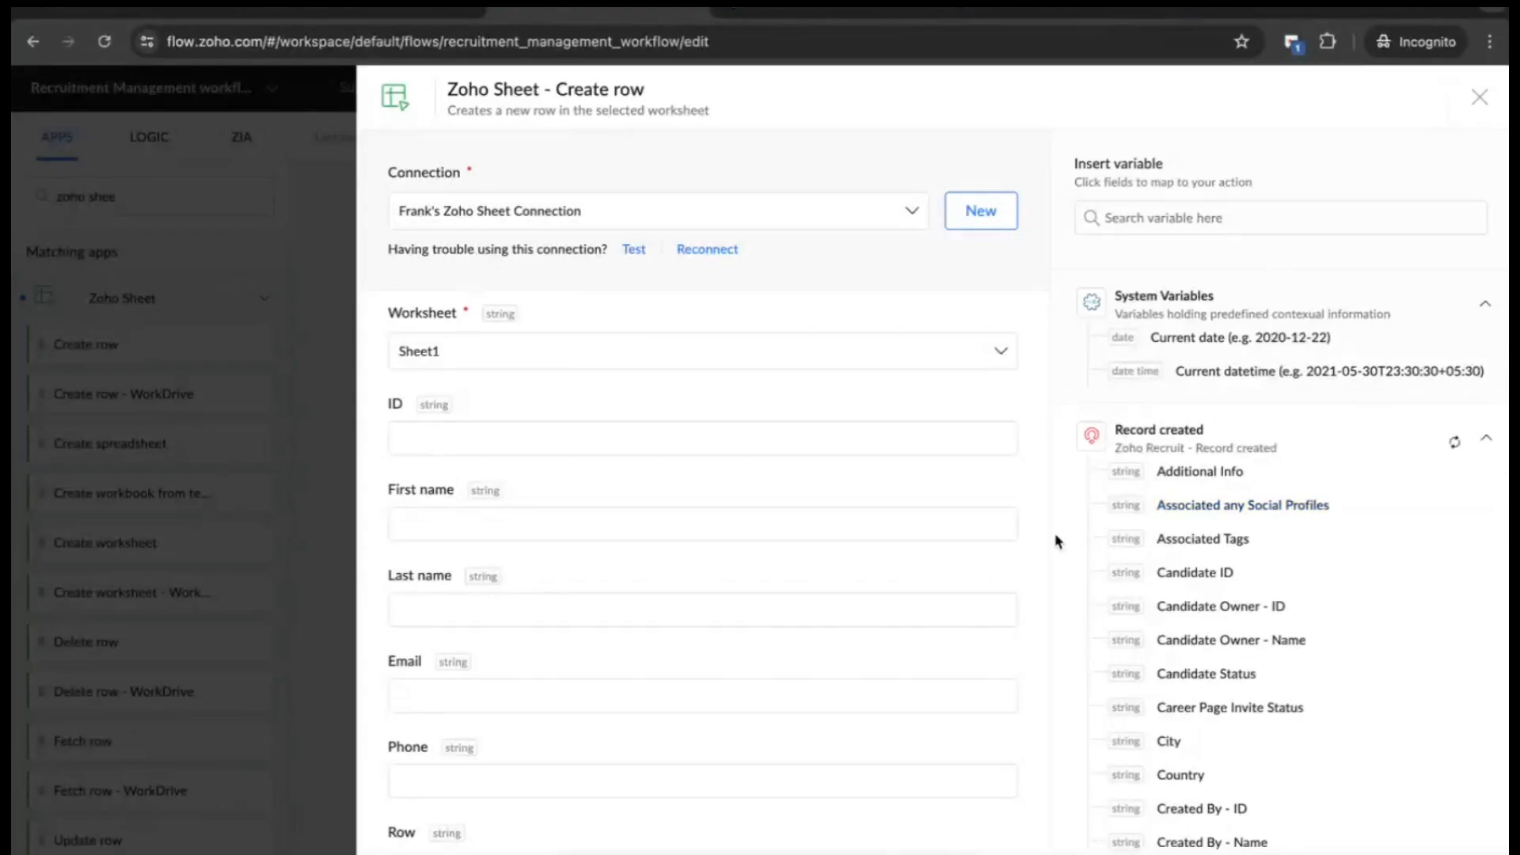
left_click(799, 445)
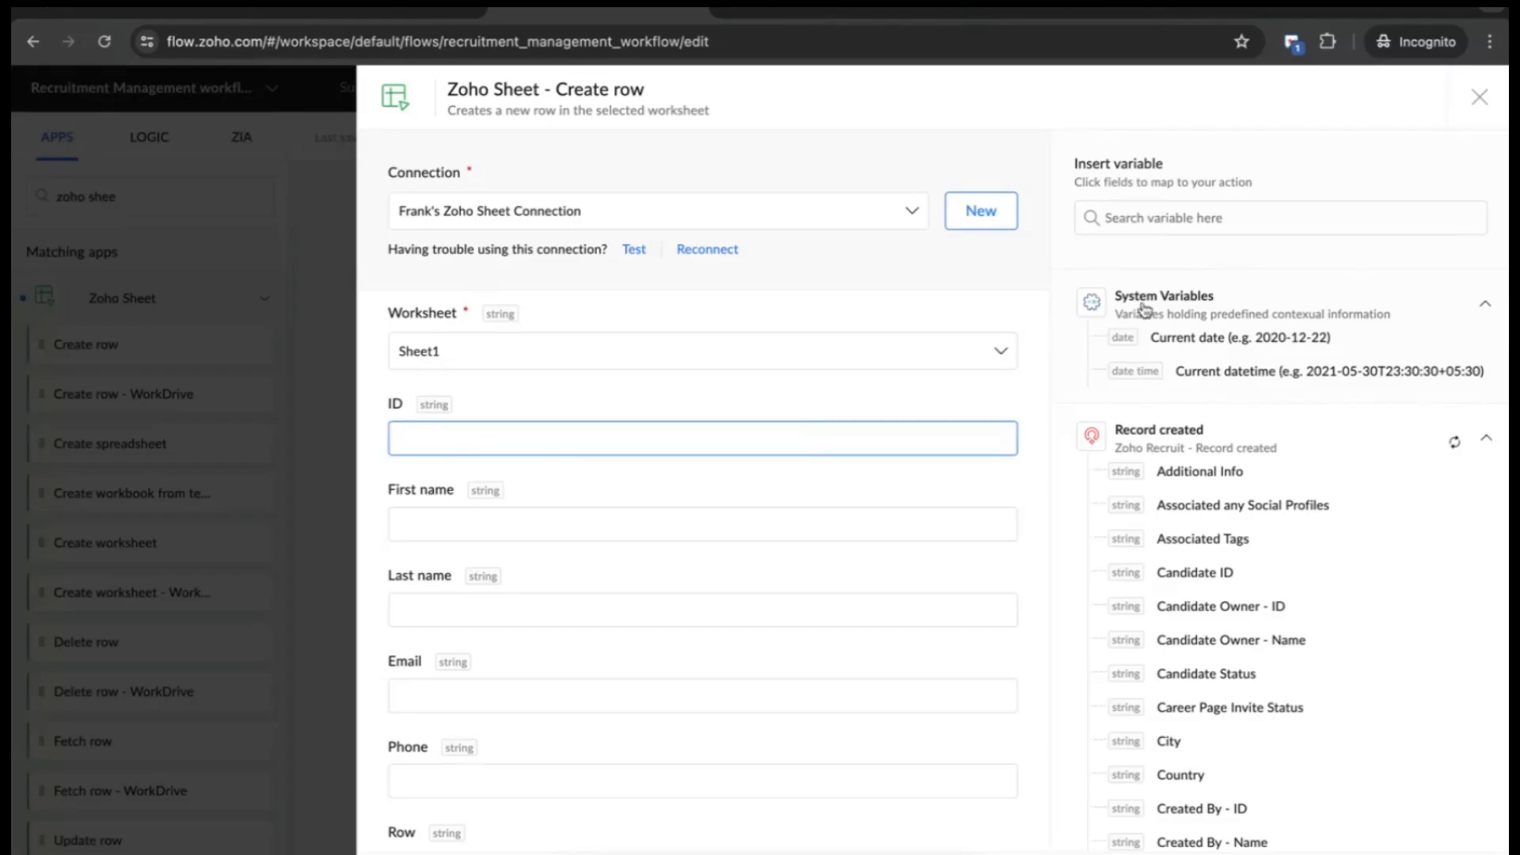
left_click(1202, 222)
type("id")
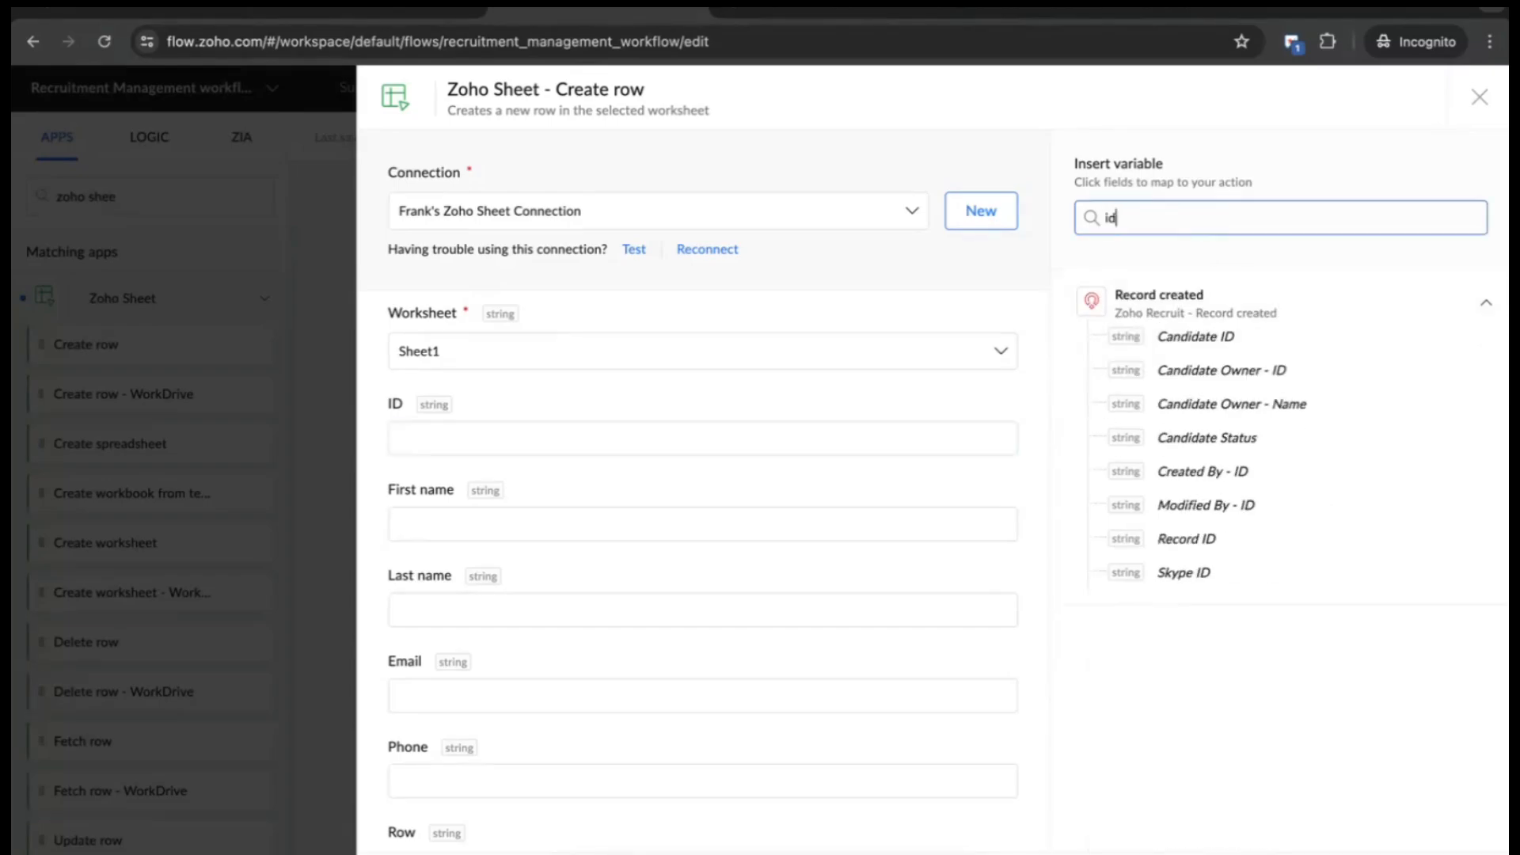
left_click(1205, 338)
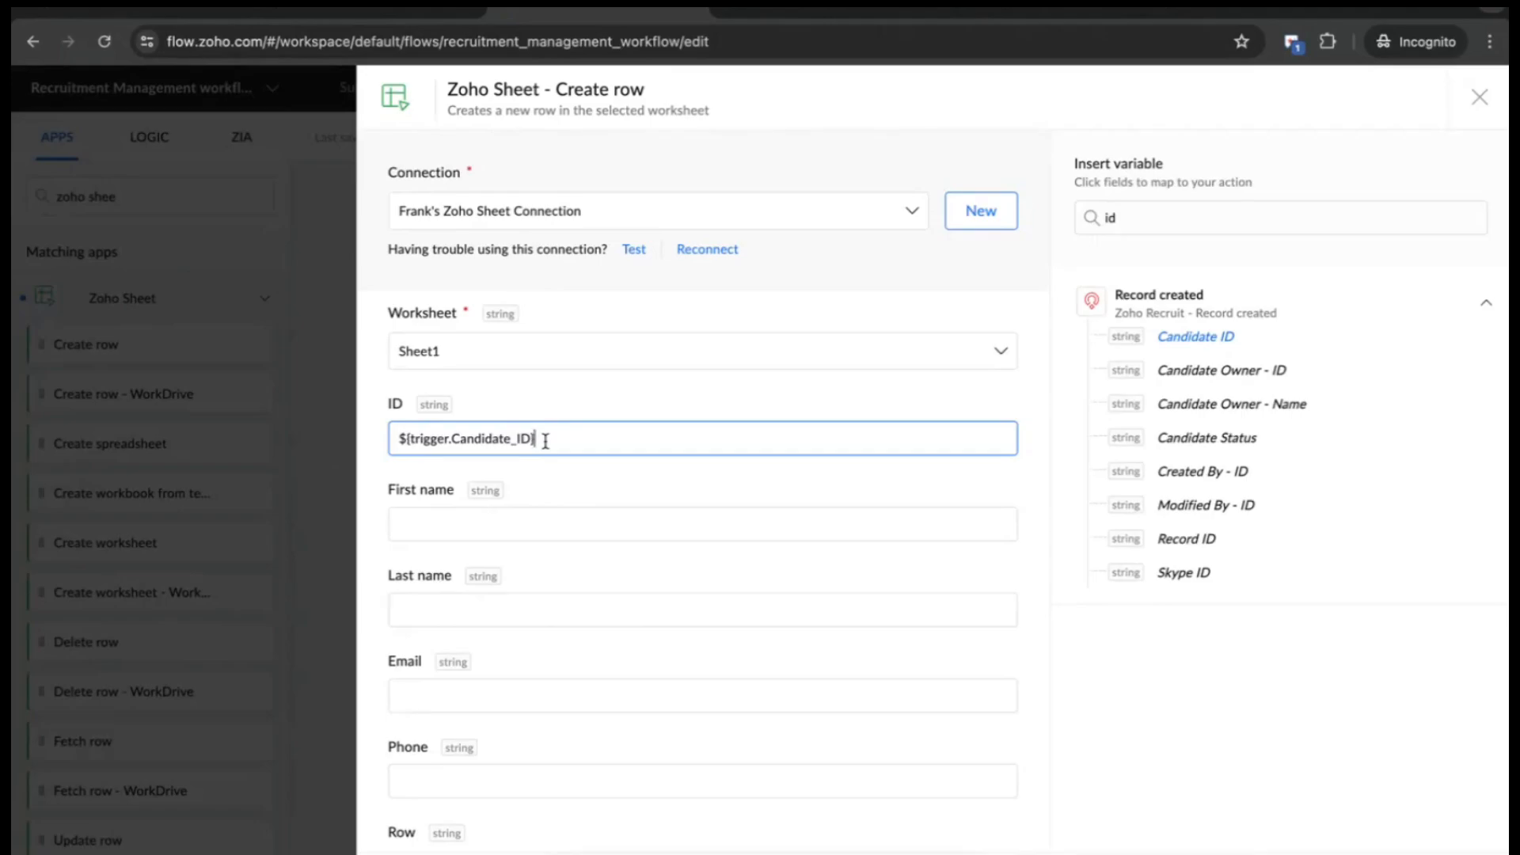
- Map the candidate's First Name and Last Name into the First name and Last name fields
left_click(561, 505)
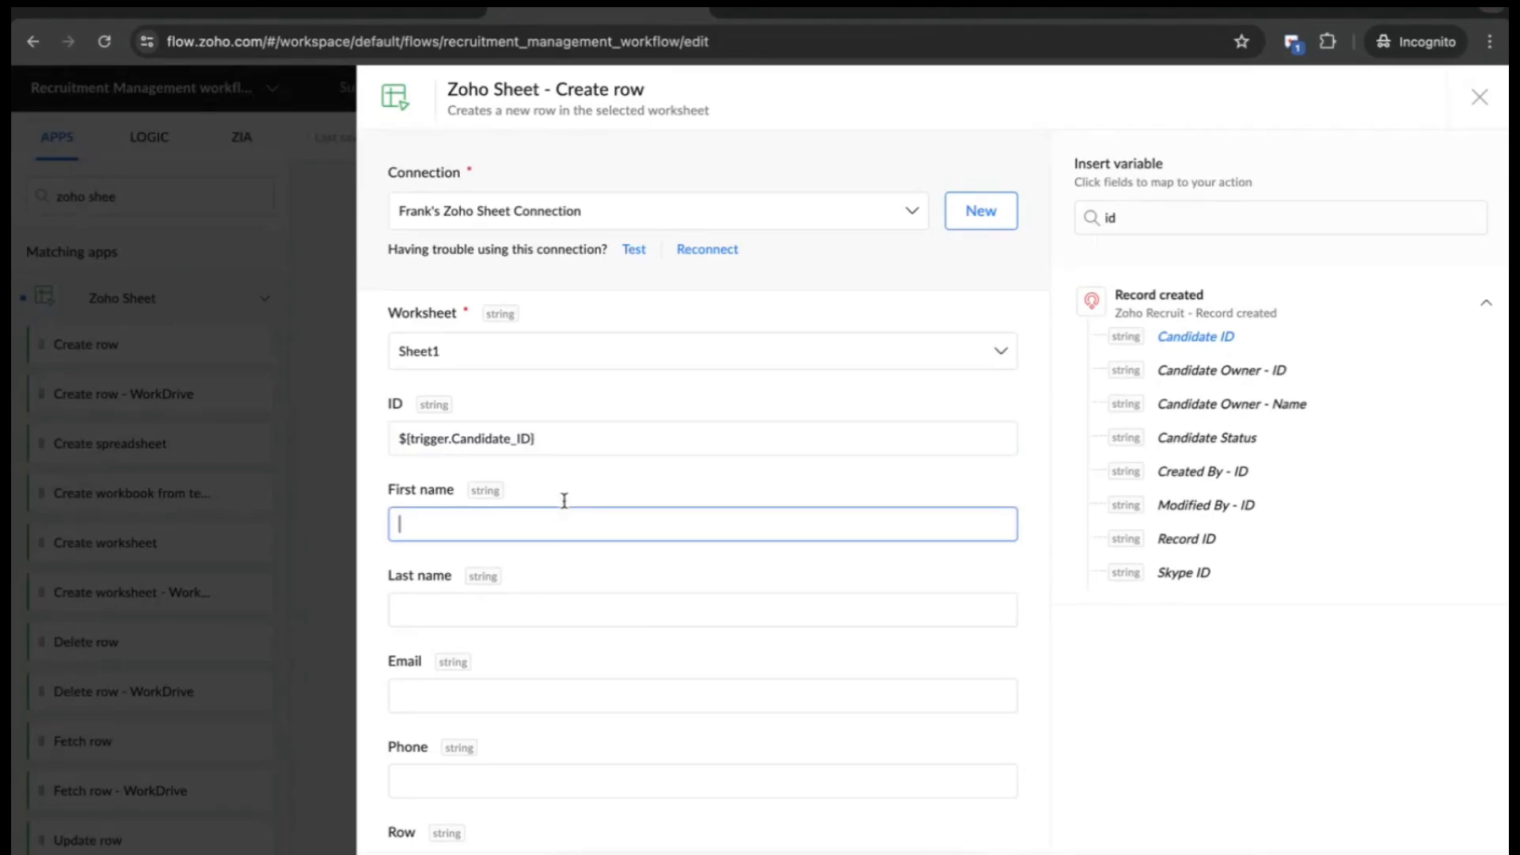
left_click(1176, 214)
key("BackSpace")
key("BackSpace")
type("name")
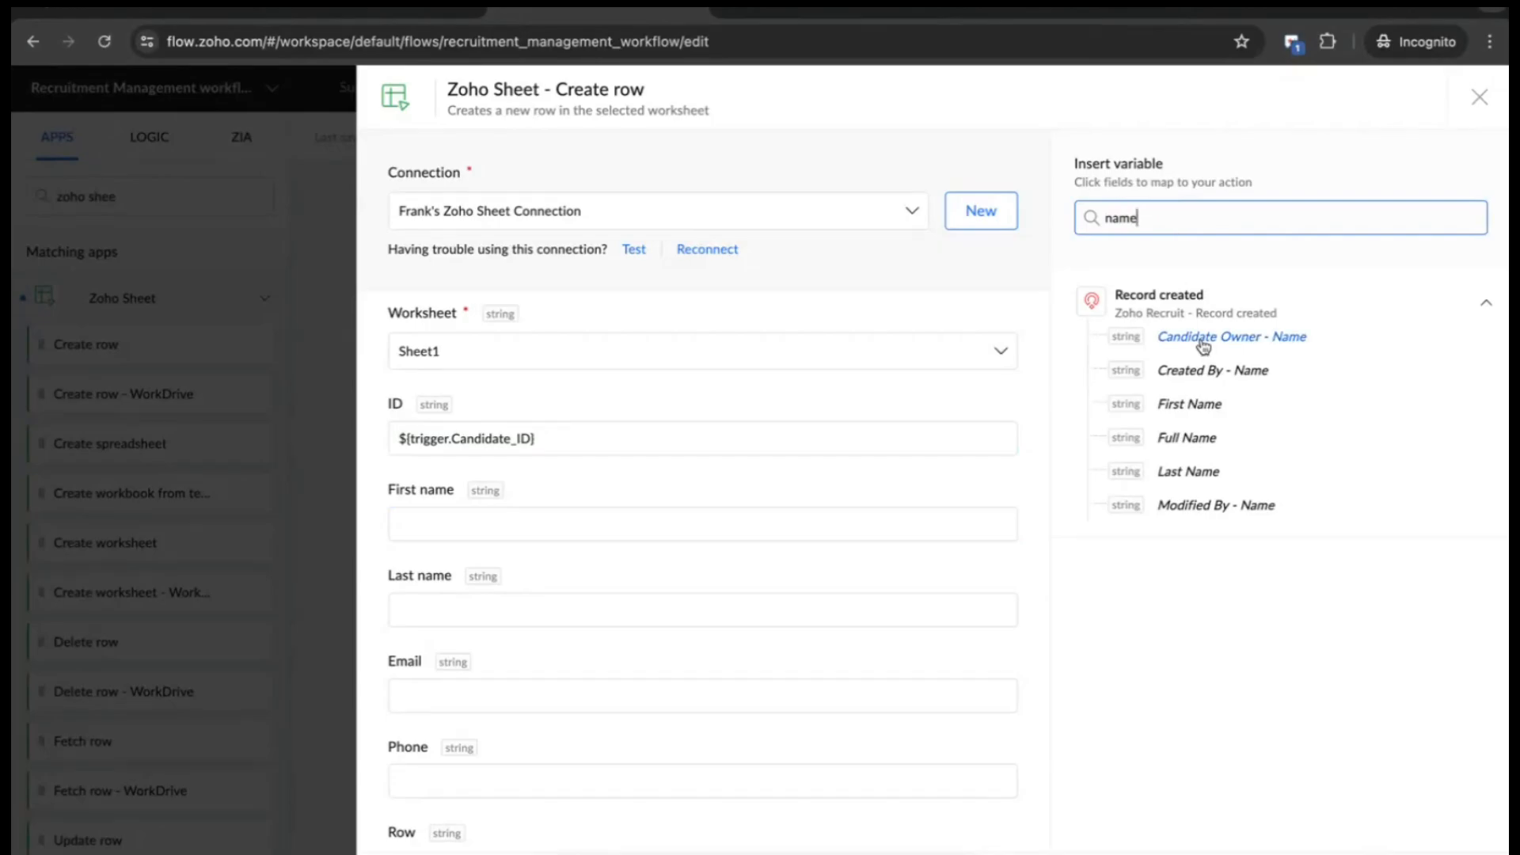
left_click(1206, 374)
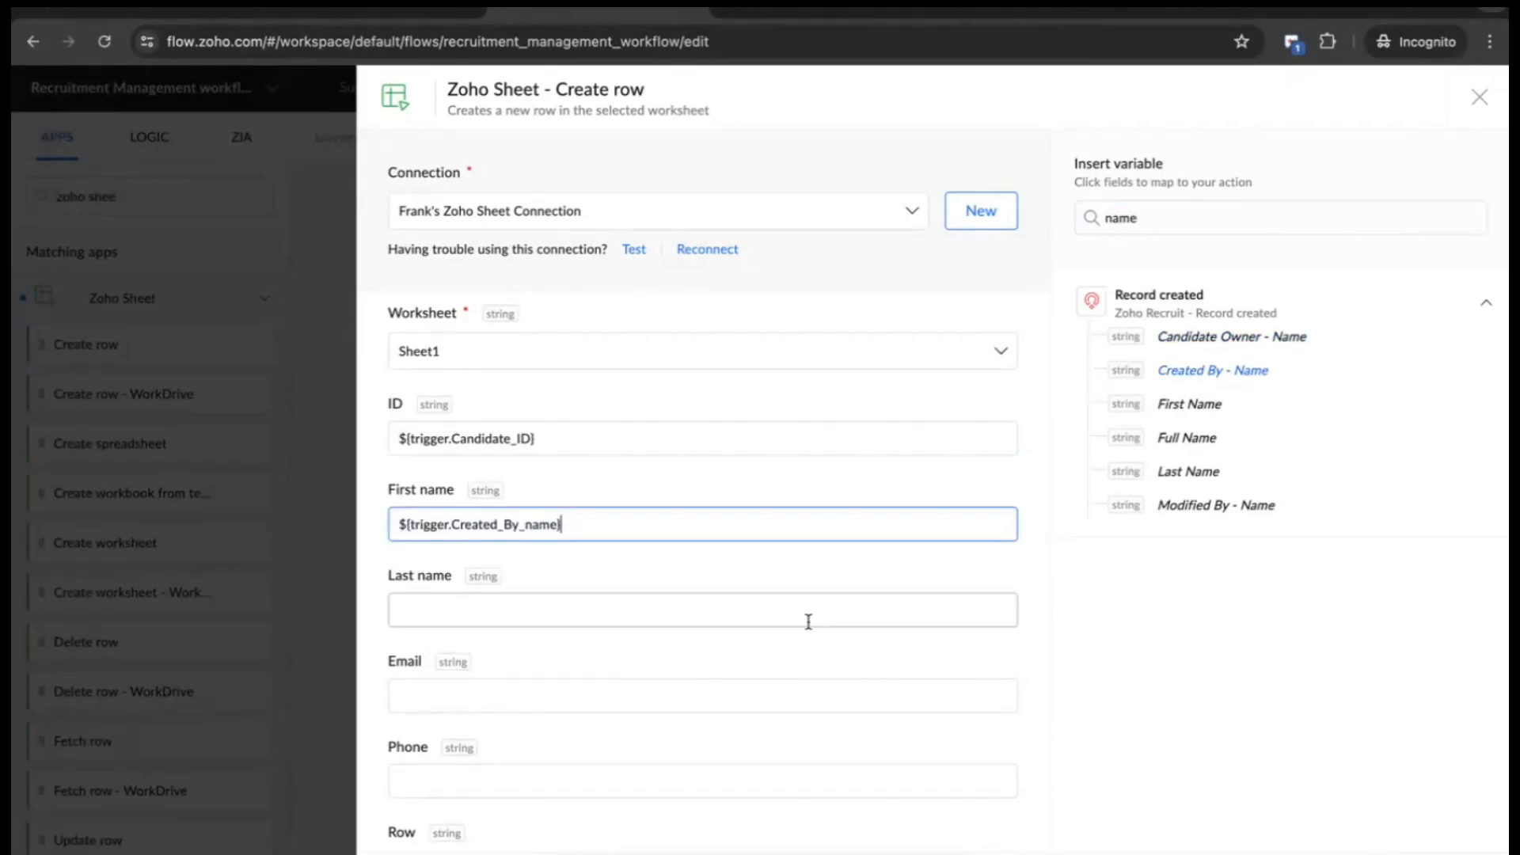
key("ctrl+a")
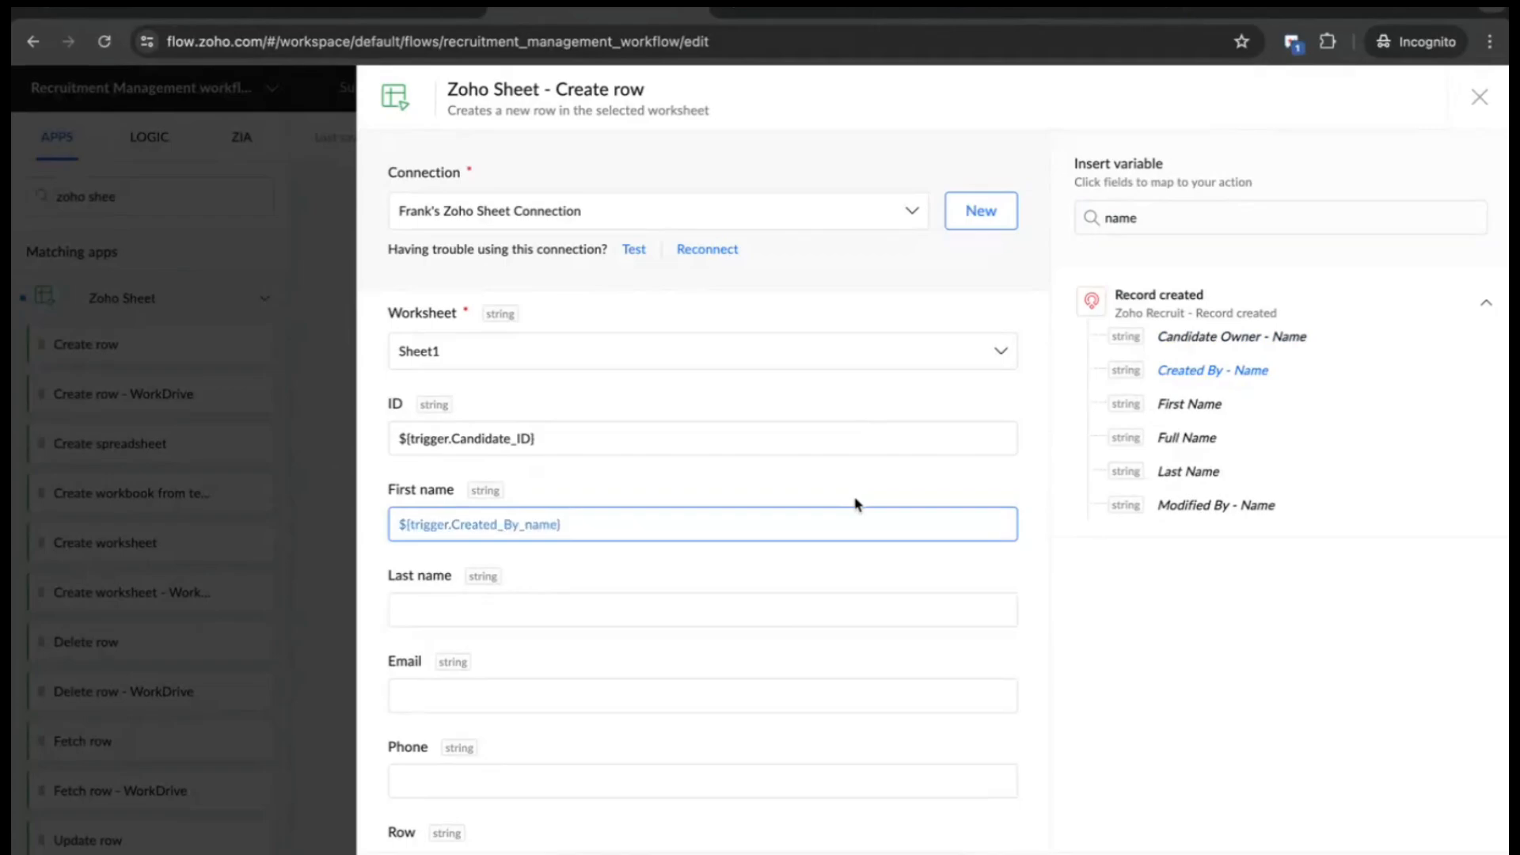
key("BackSpace")
left_click(1197, 405)
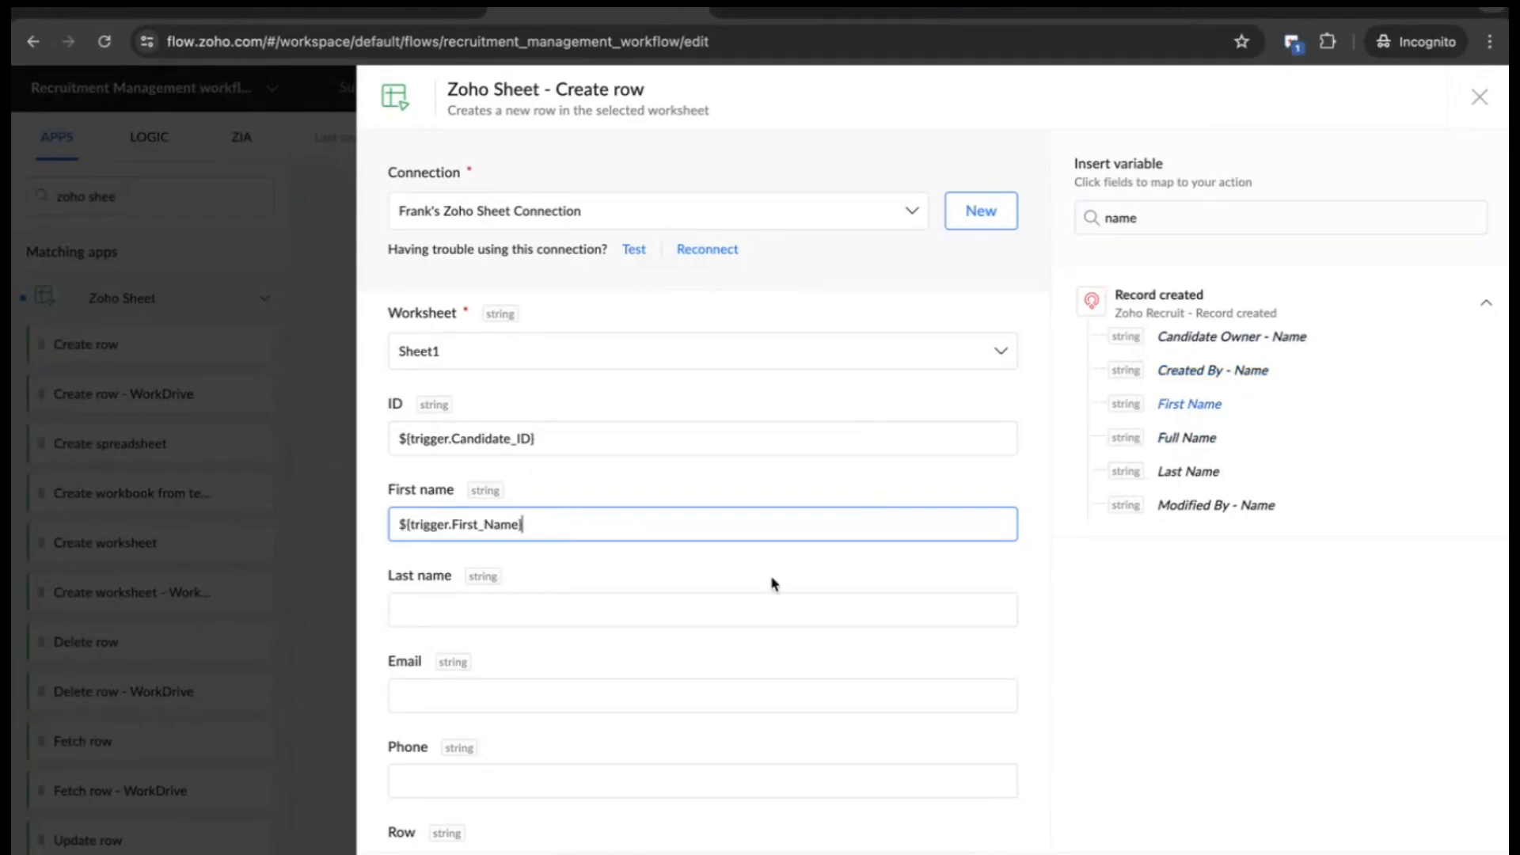
left_click(770, 605)
left_click(1188, 473)
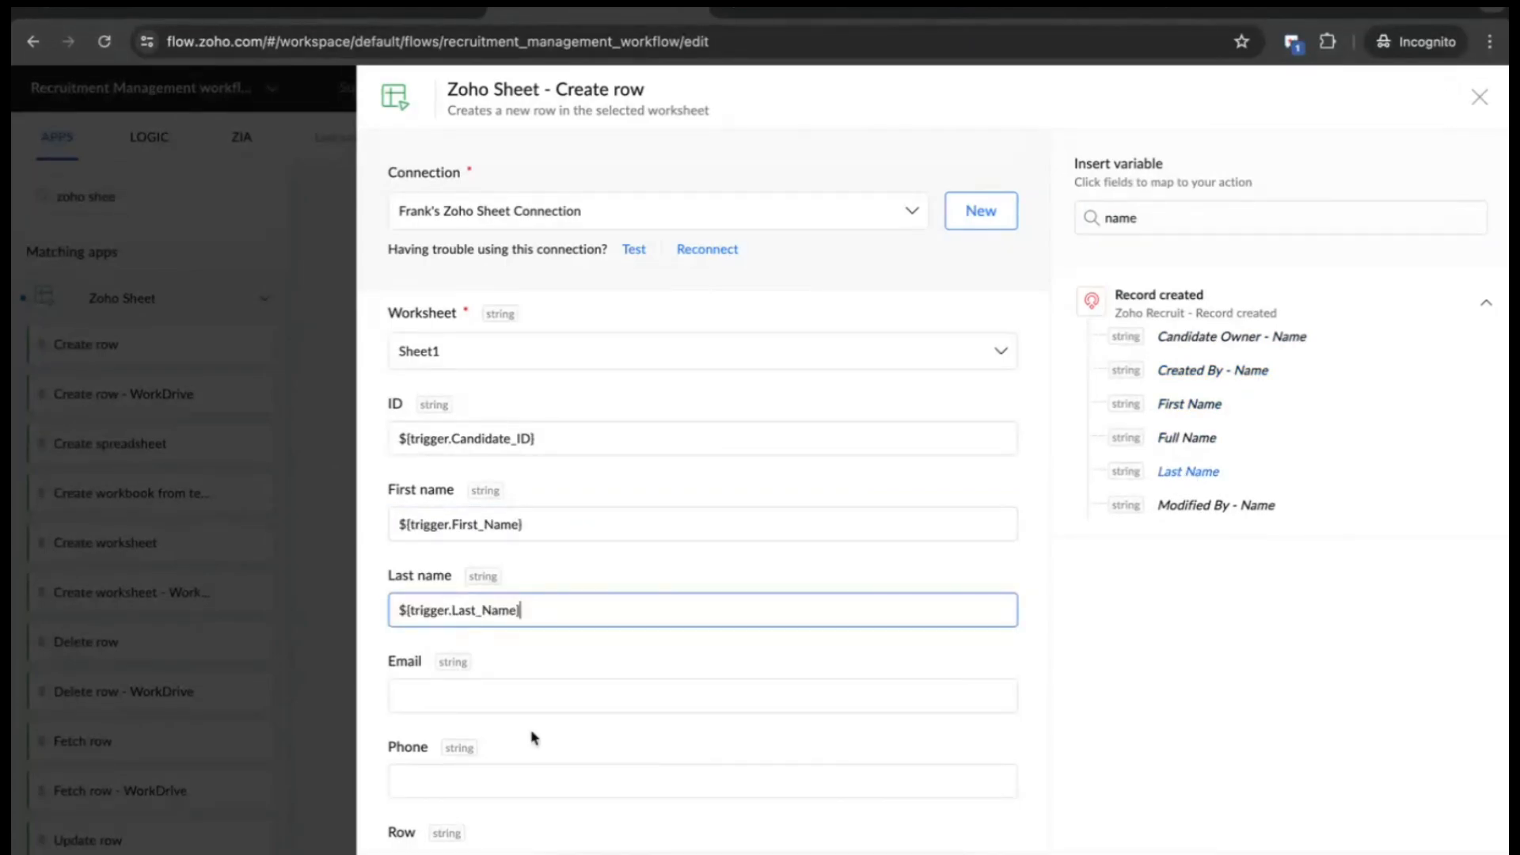
- Map the candidate's Email into Email, removing a Phone variable inserted there by mistake
left_click(605, 695)
left_click(1161, 214)
key("ctrl+a")
type("email")
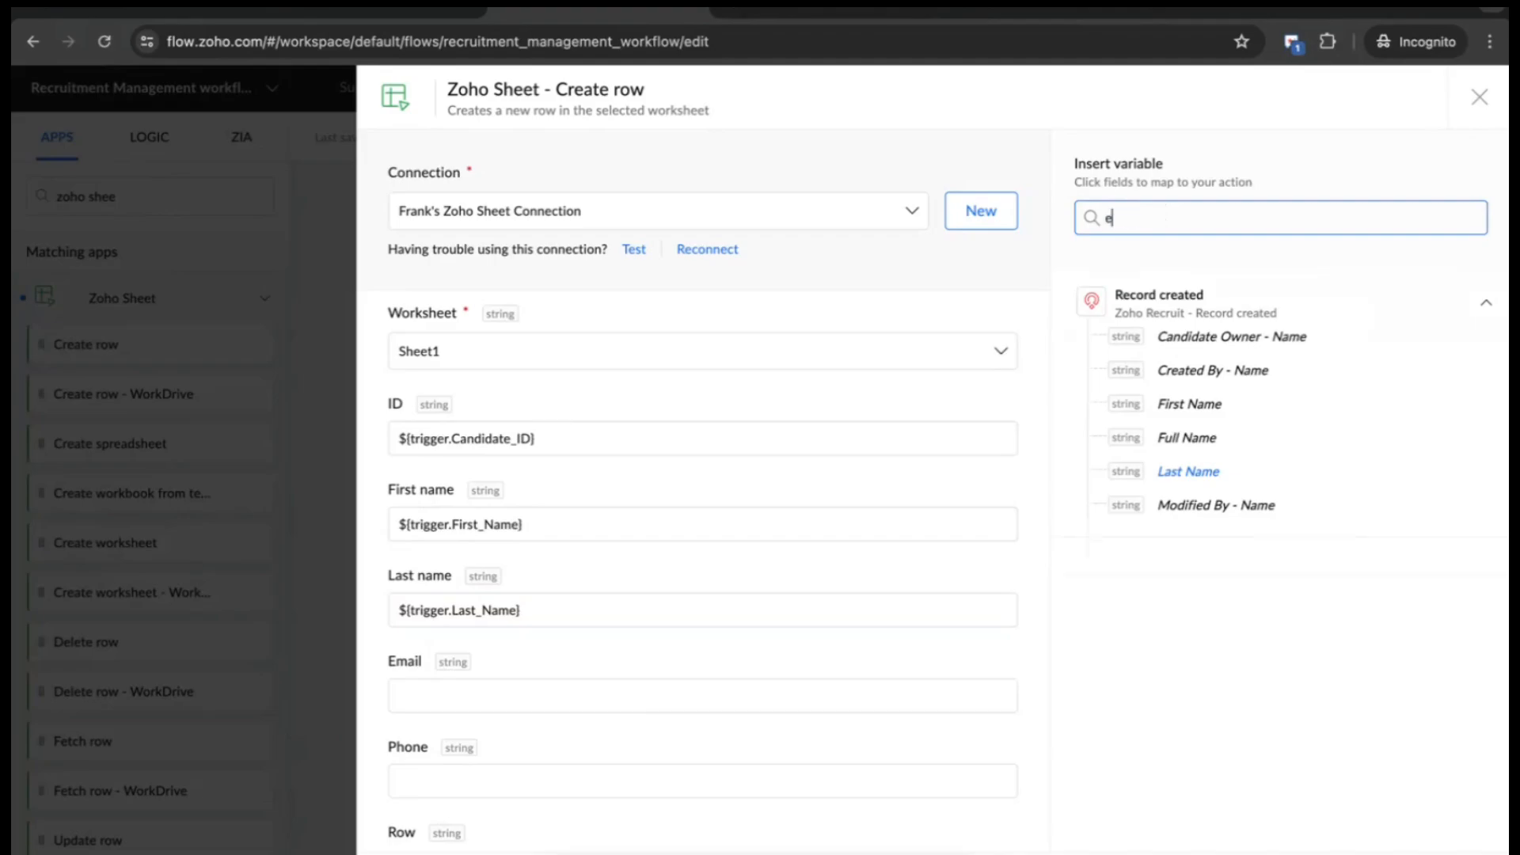
left_click(1181, 337)
scroll(804, 604, "down", 2)
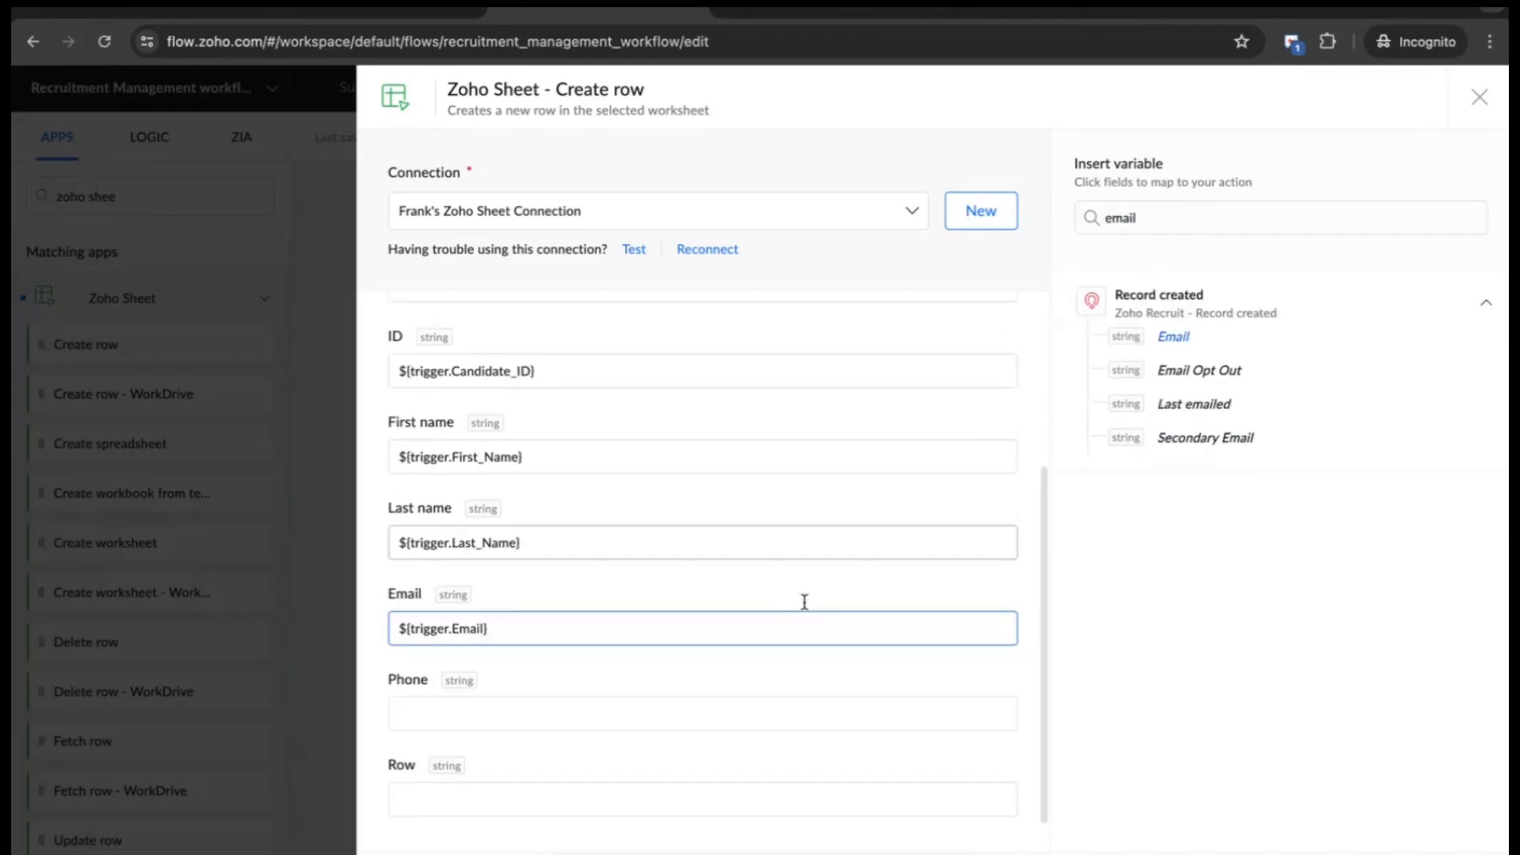
left_click(1210, 212)
key("ctrl+a")
type("phon")
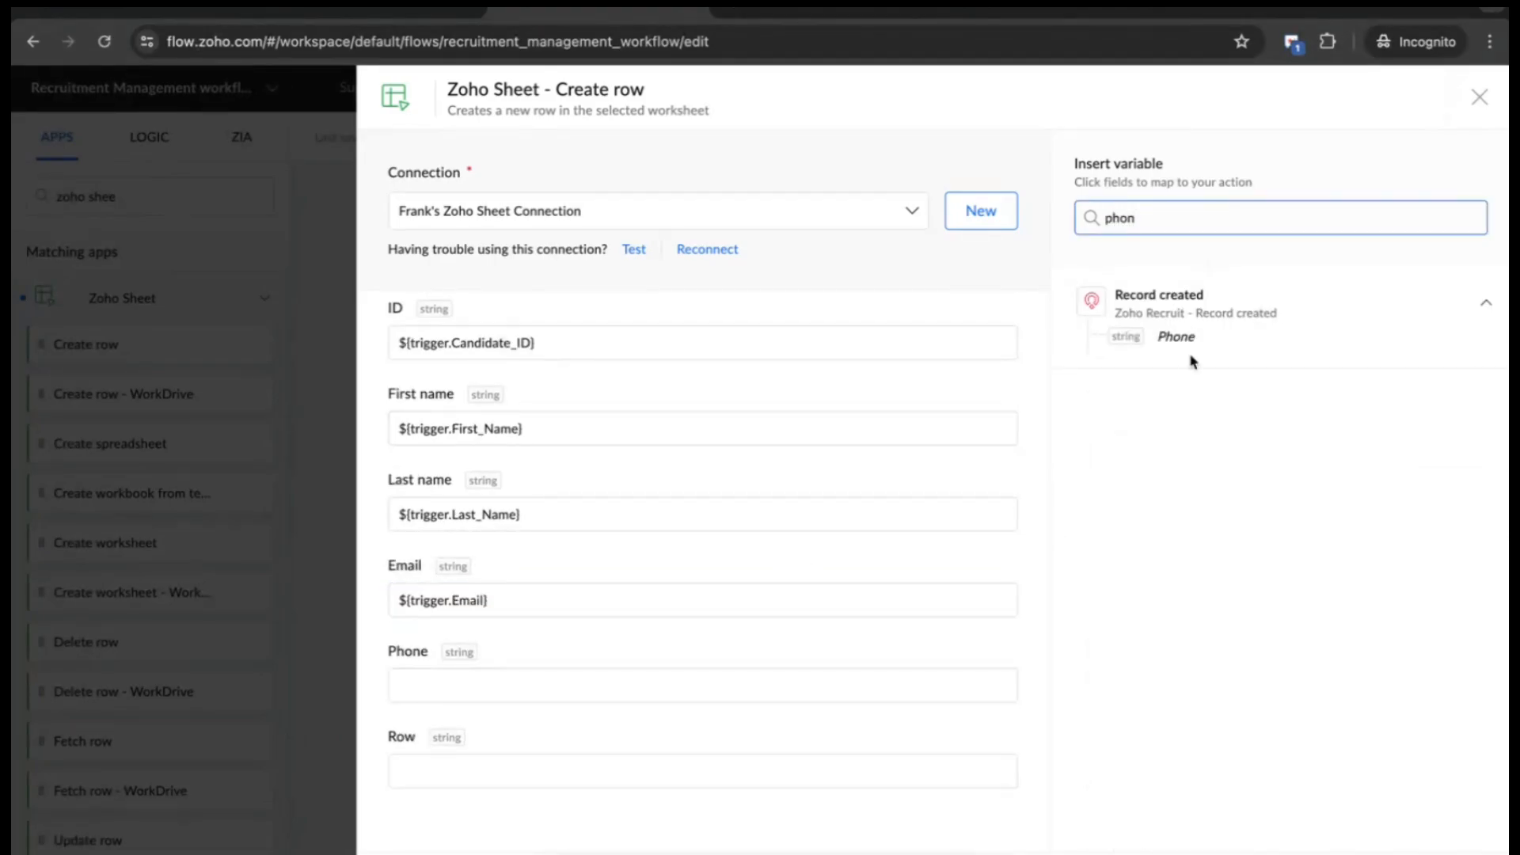
left_click(1174, 340)
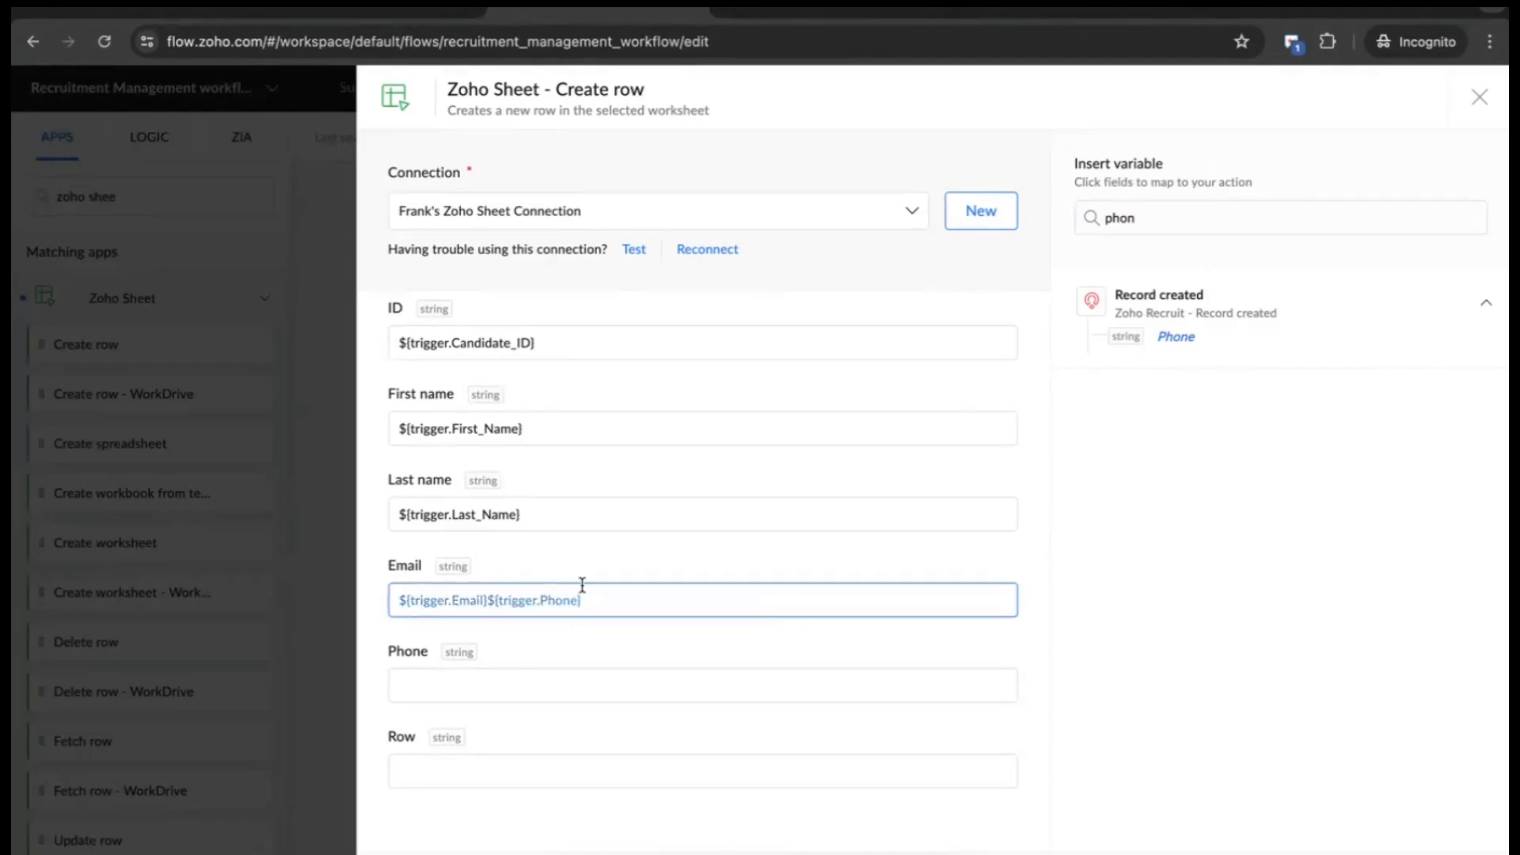
left_click_drag(580, 590, 486, 603)
key("BackSpace")
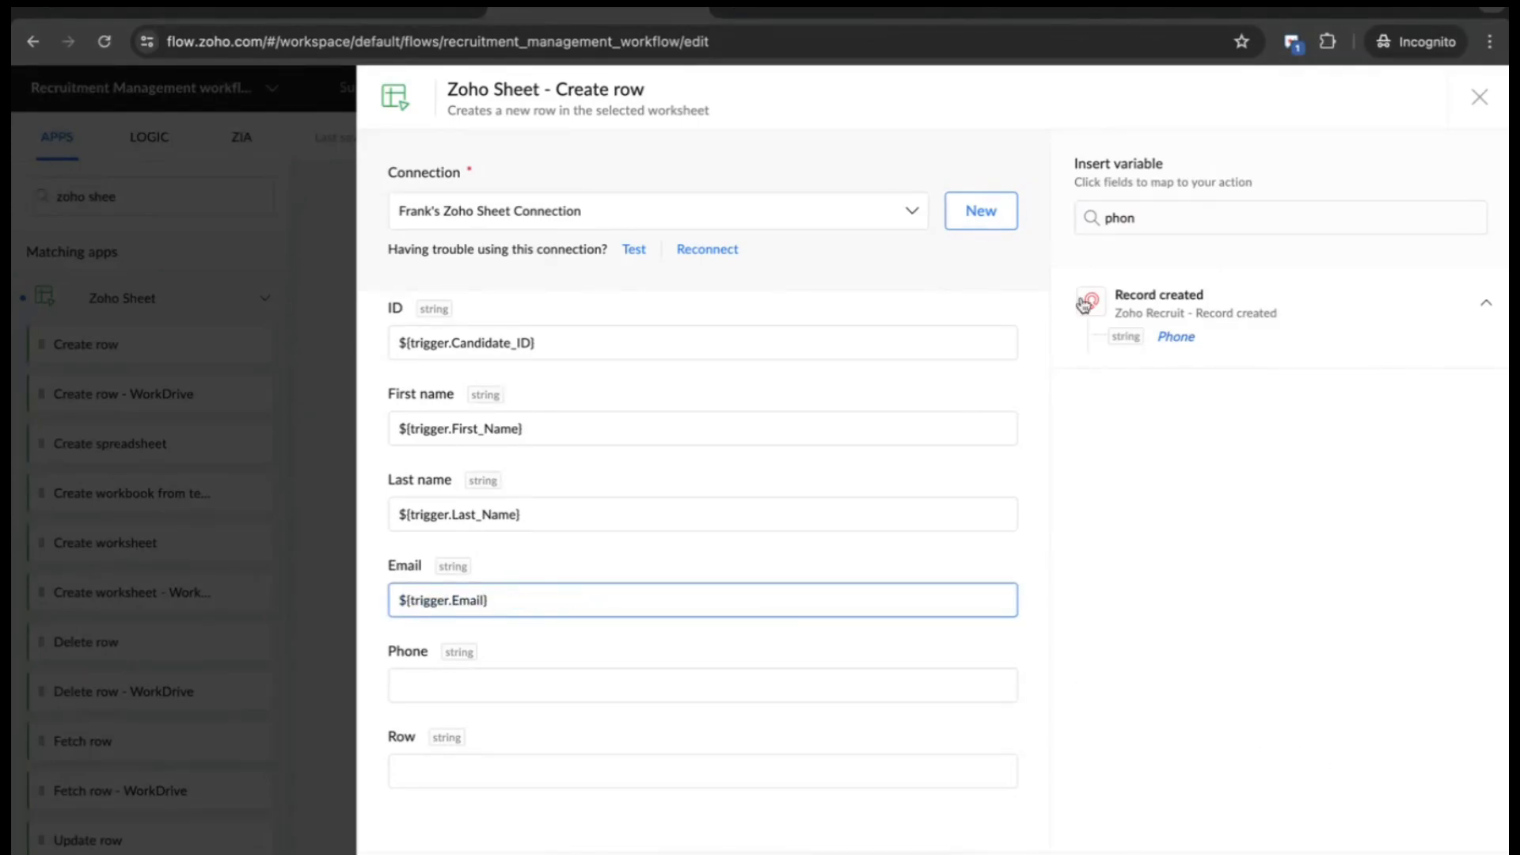
- Map the candidate's Phone into the Phone field and save the Create row step
left_click(693, 679)
left_click(1180, 339)
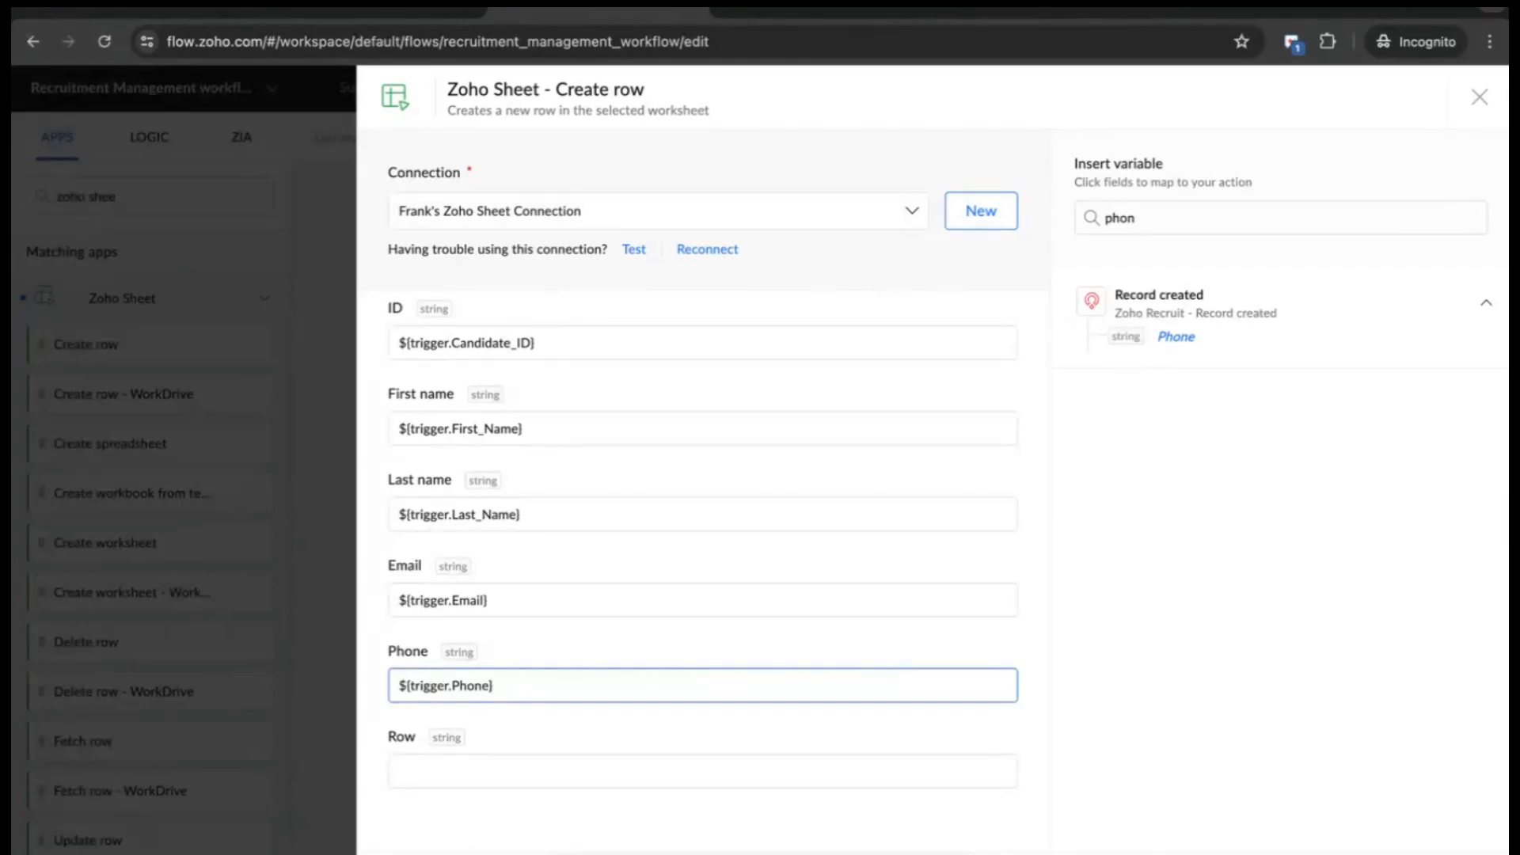
left_click(1417, 852)
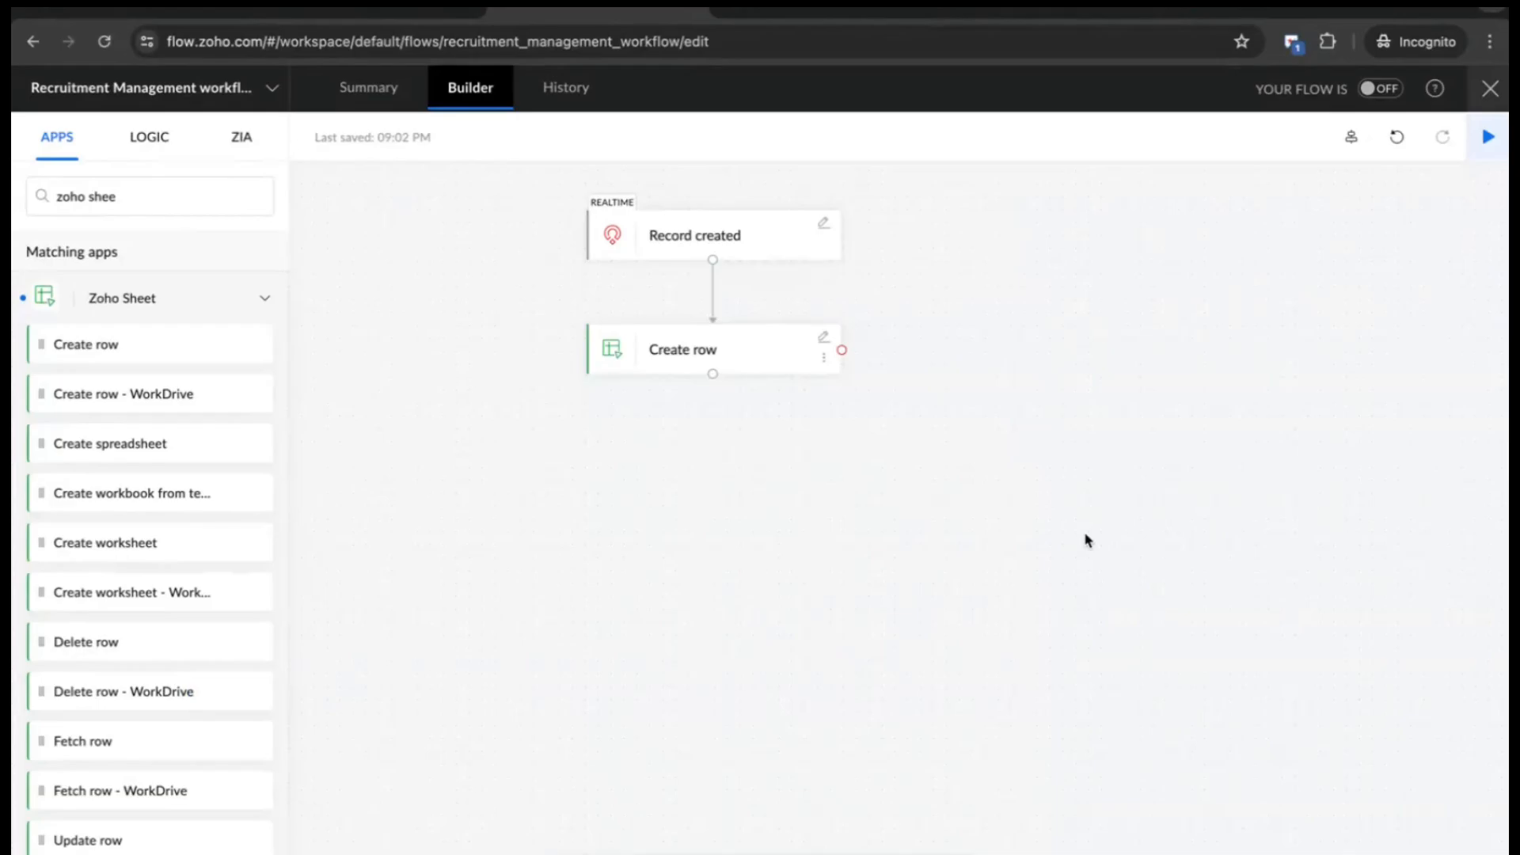
left_click(156, 204)
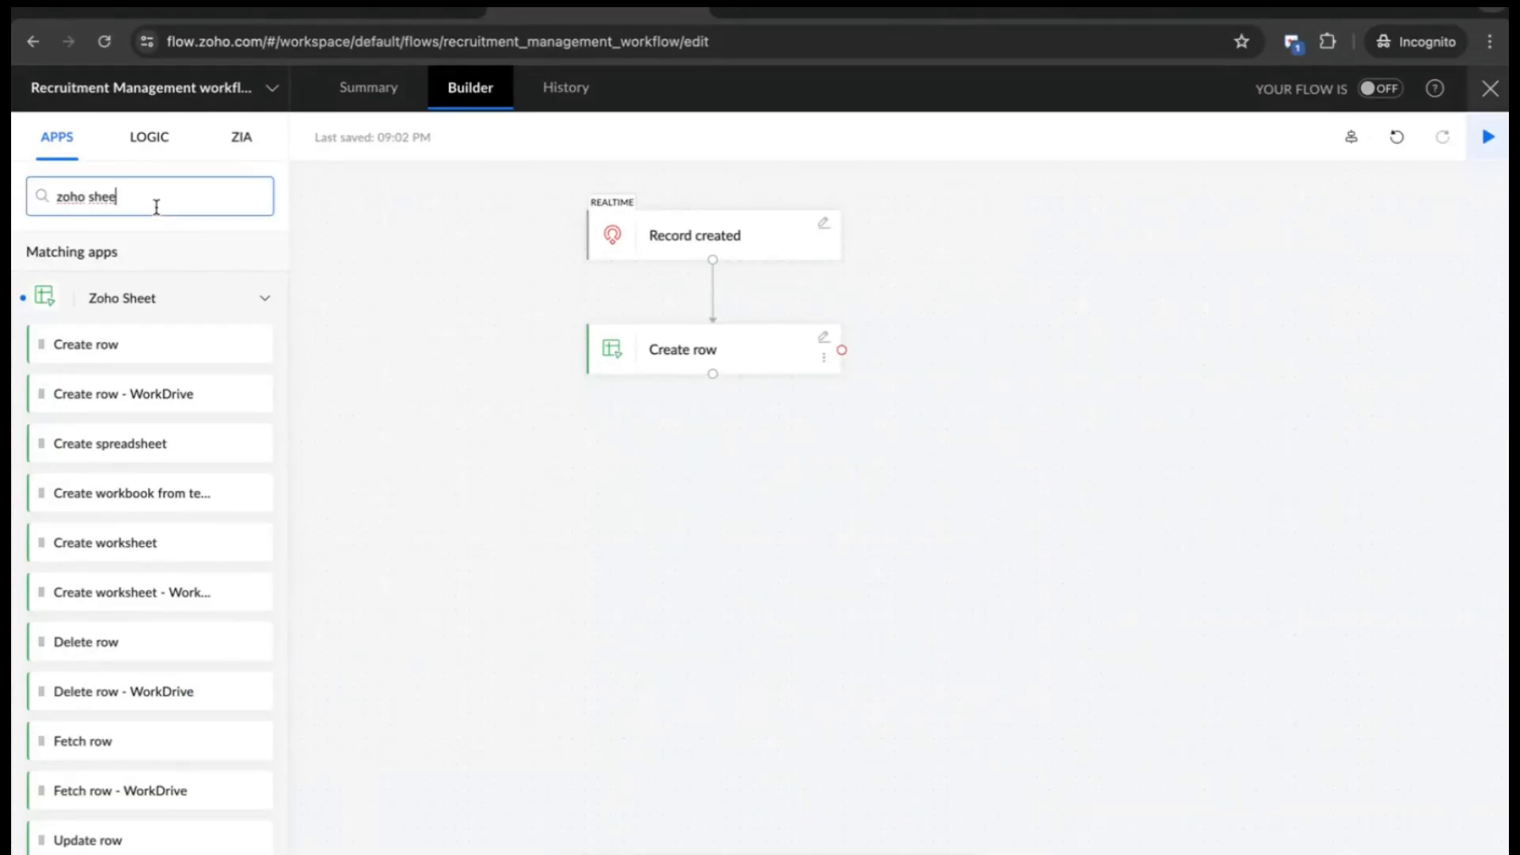
- Add a Zoho Cliq Message in channel step below Create row, posting to #New Candidates
key("ctrl+a")
key("BackSpace")
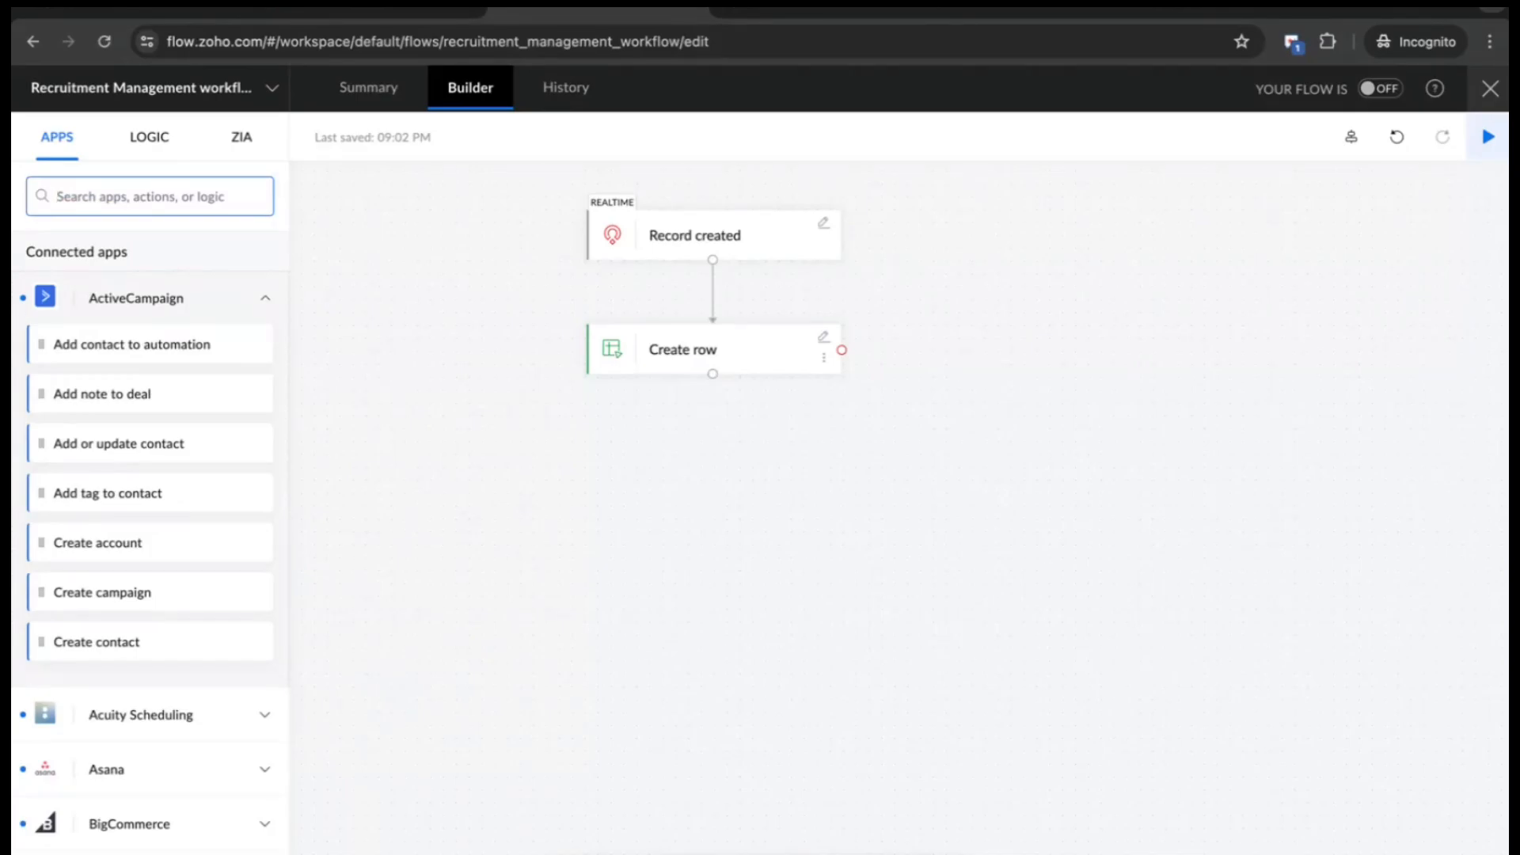
type("zoho cliq")
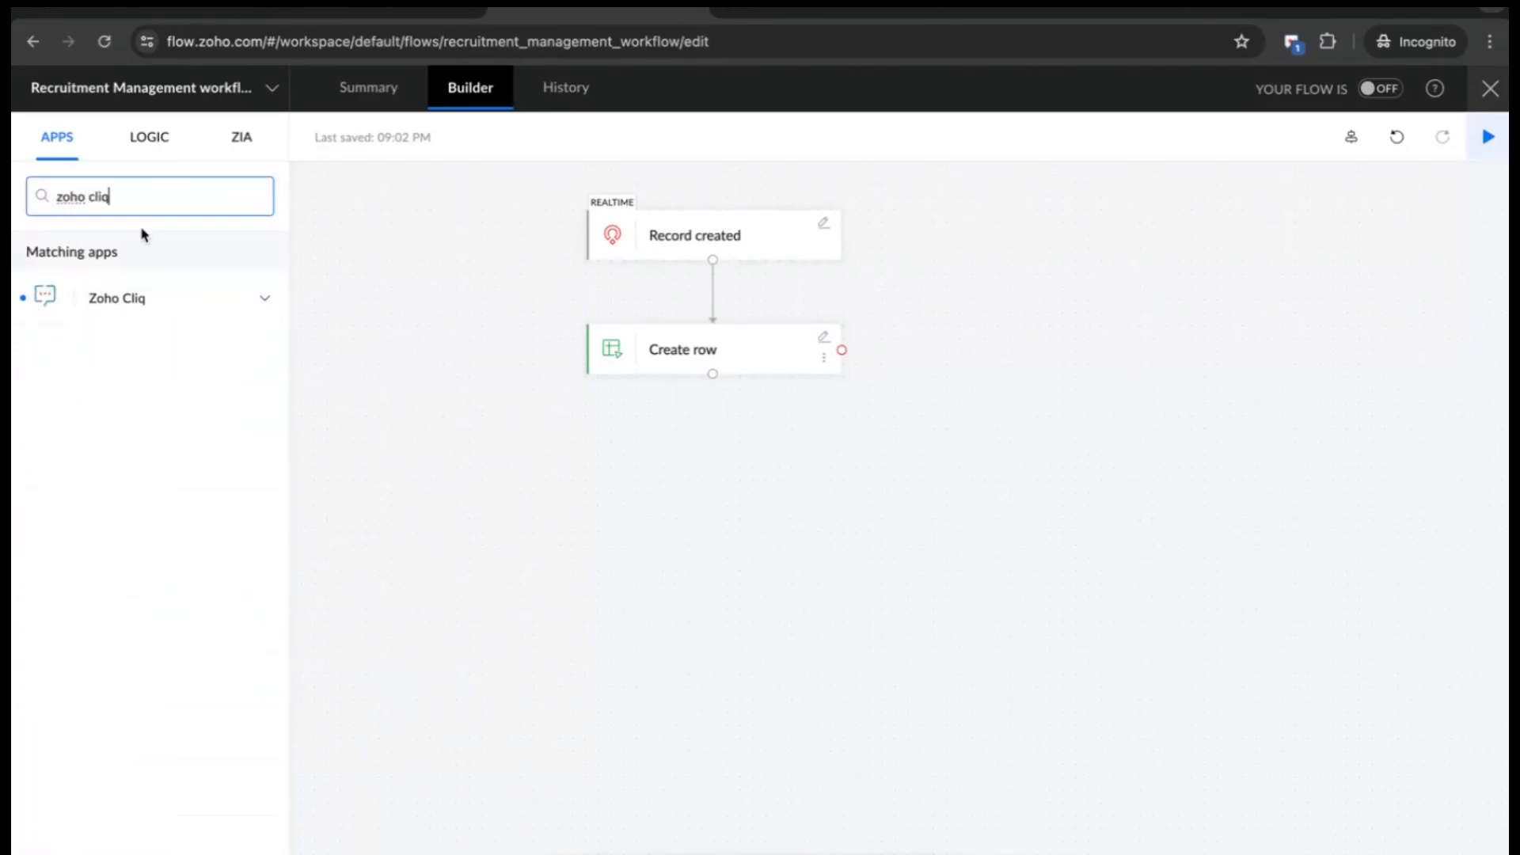
left_click(108, 310)
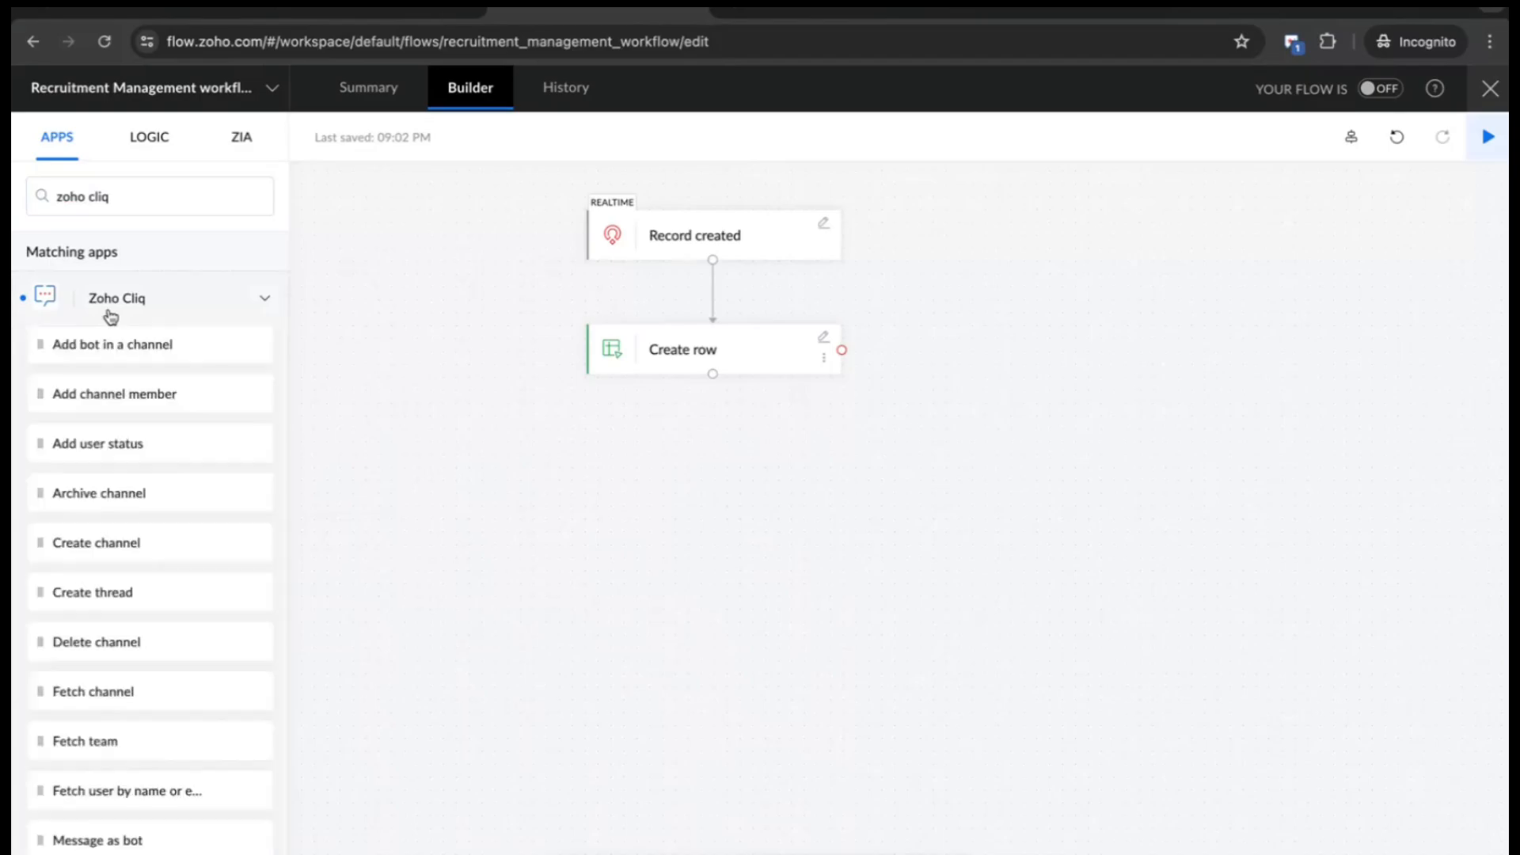
scroll(161, 505, "down", 3)
scroll(161, 505, "down", 2)
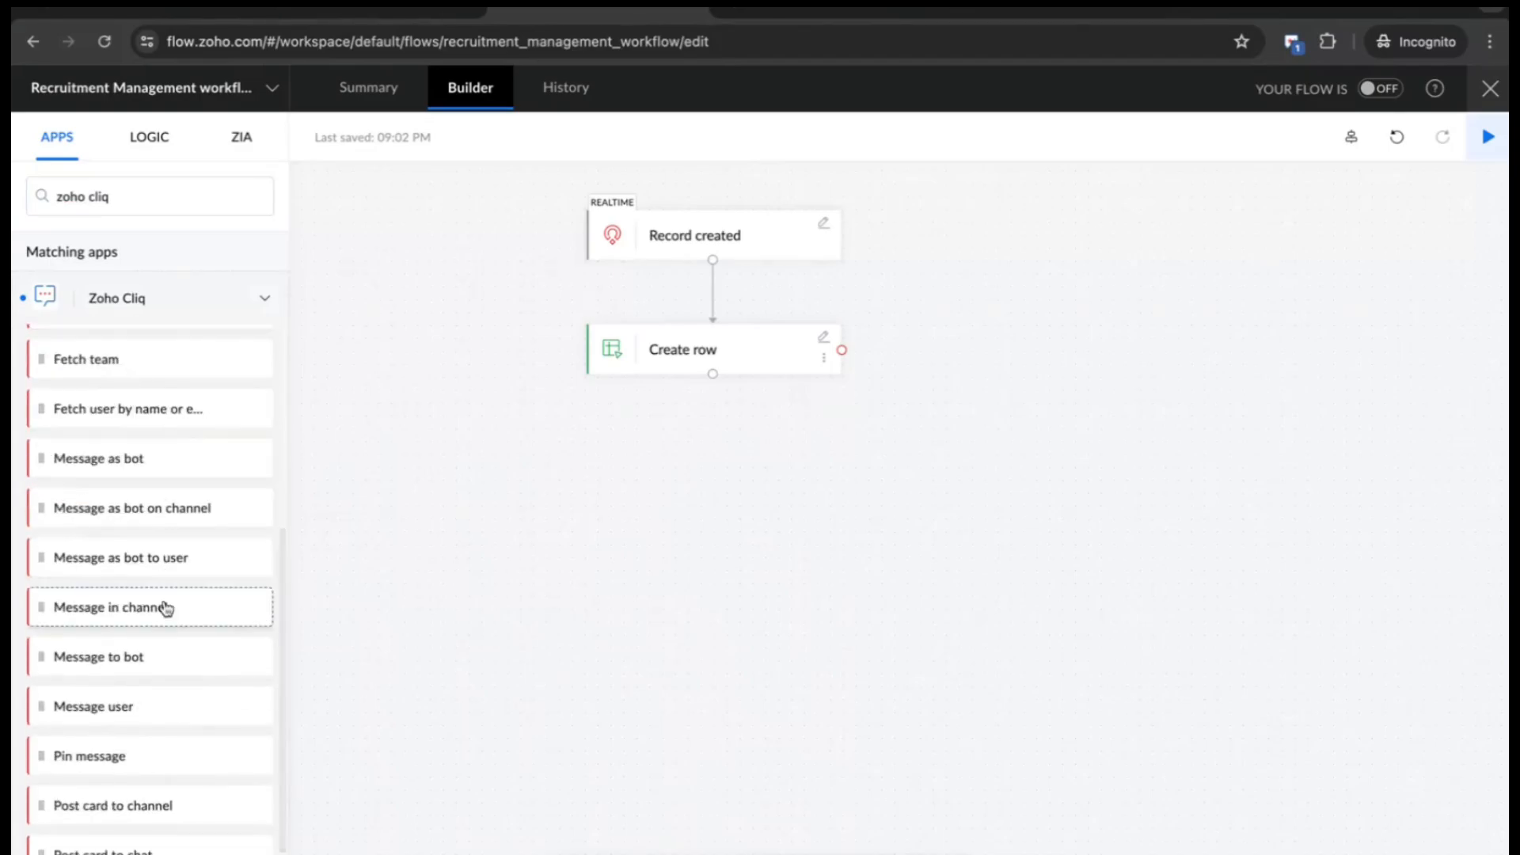
left_click_drag(166, 607, 742, 475)
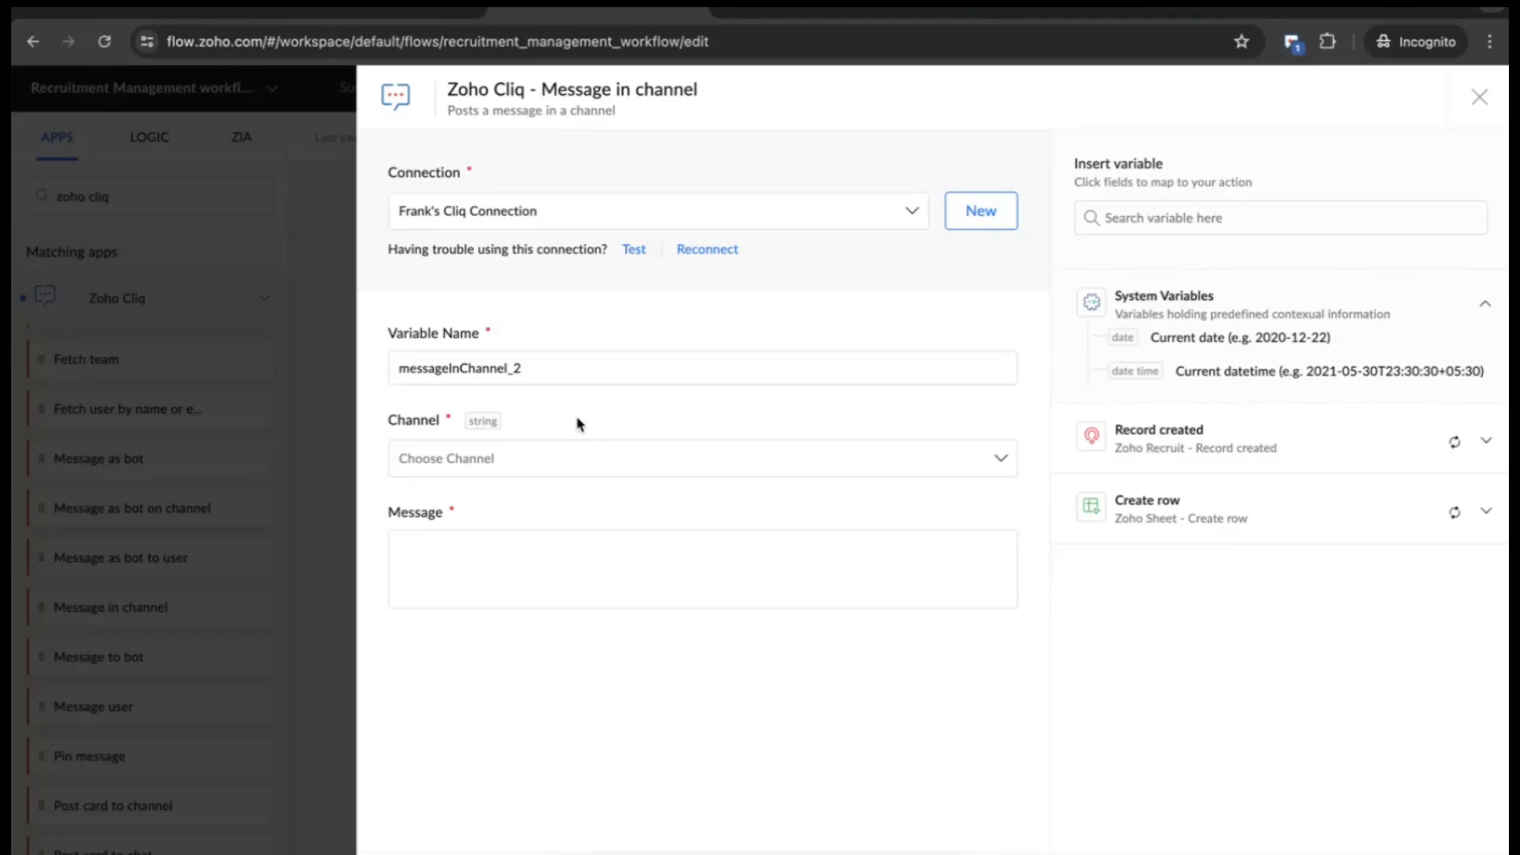
left_click(599, 466)
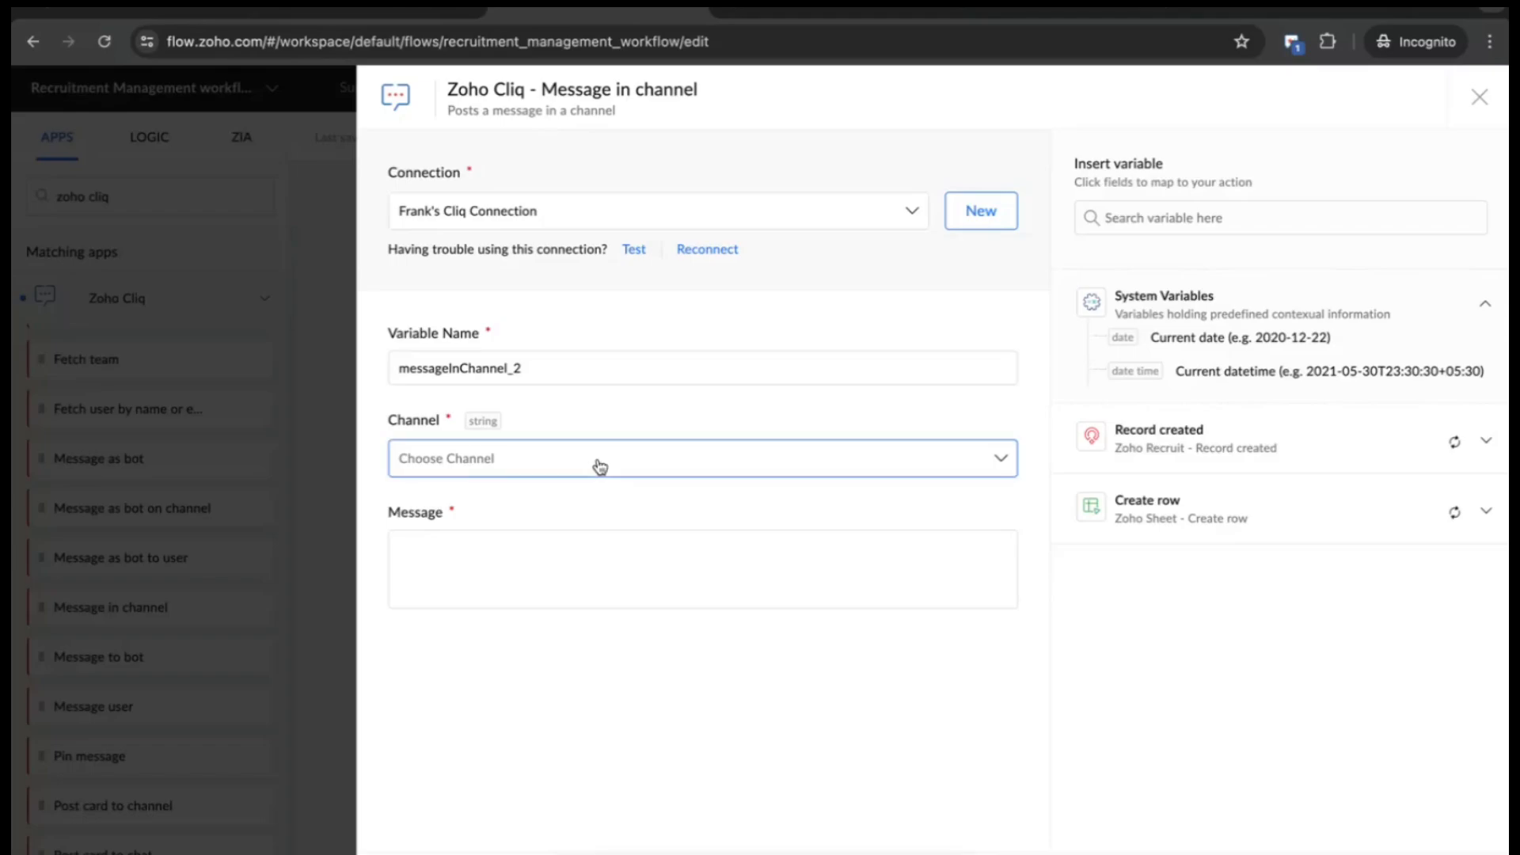
left_click(584, 536)
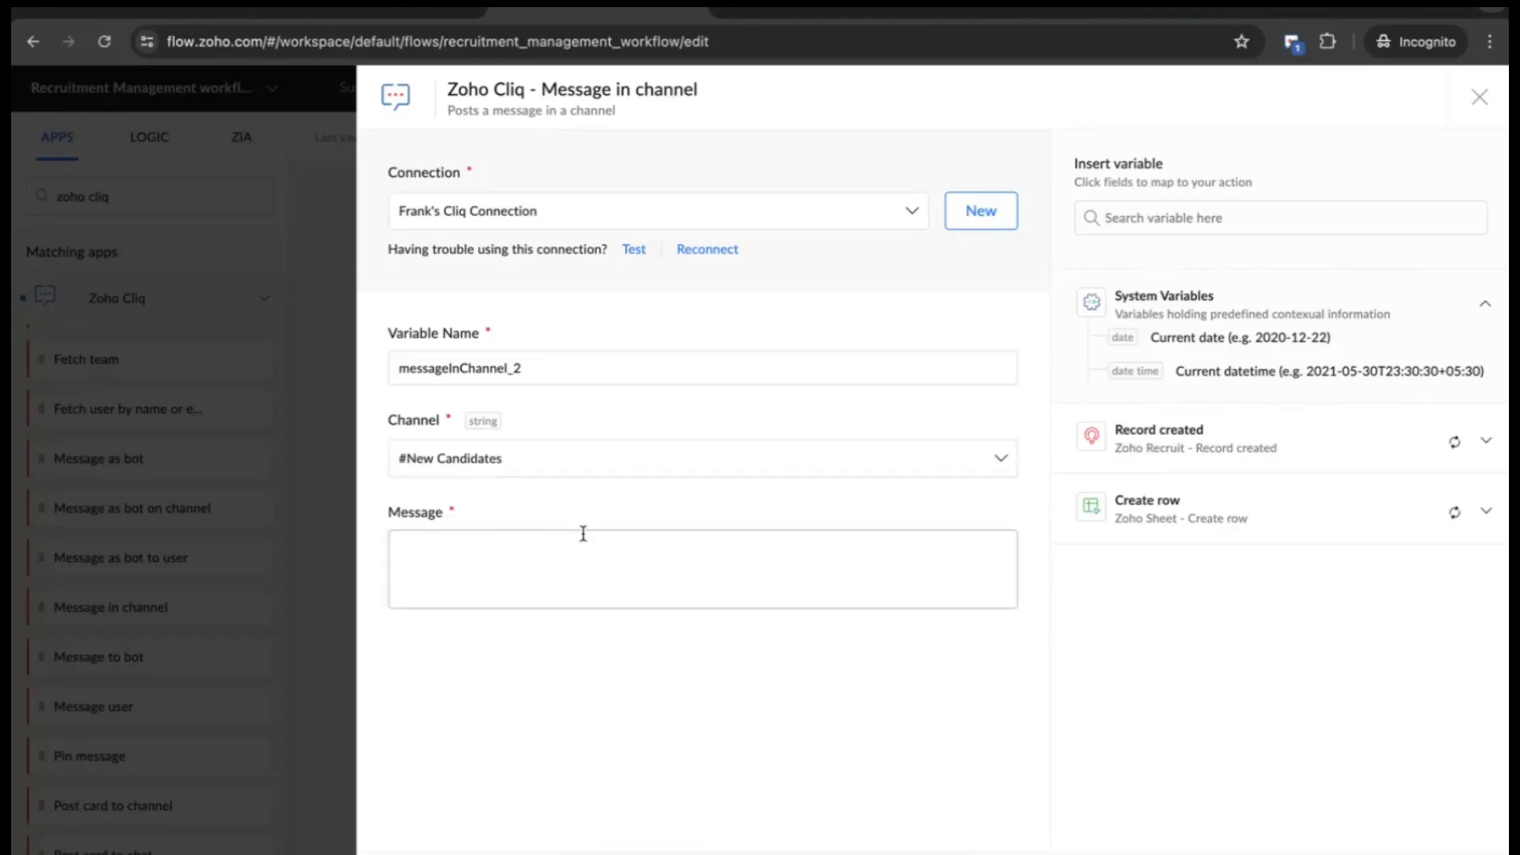
- Write the message 'Hello. A new candidate has been added.' with Name -, Email -, Phone - lines
left_click(584, 551)
type("Hell")
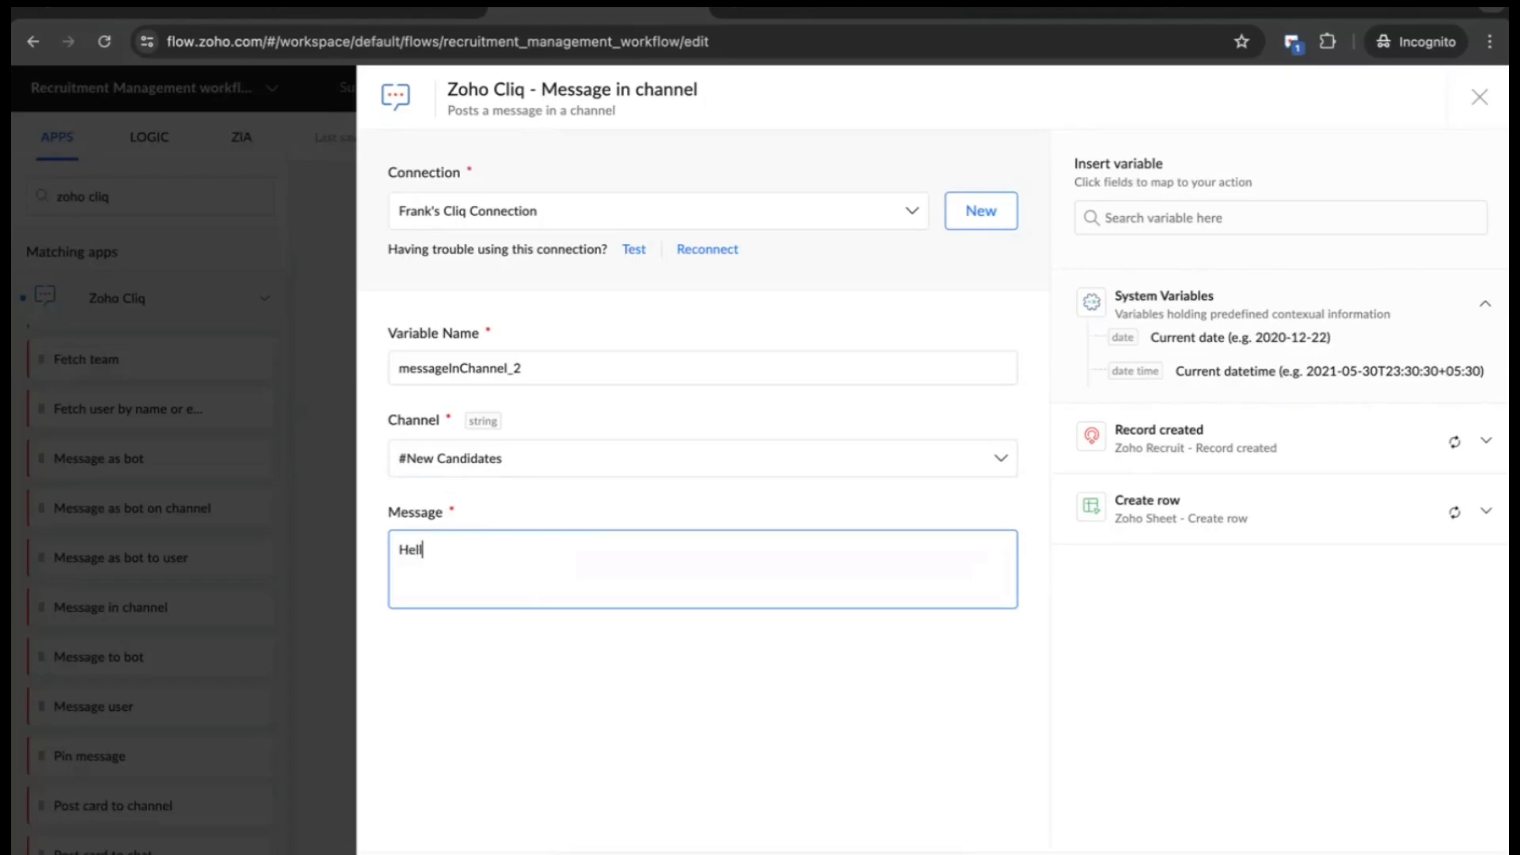
type("o.")
key("Return")
type("A new candidare")
key("BackSpace")
type("te has been added.")
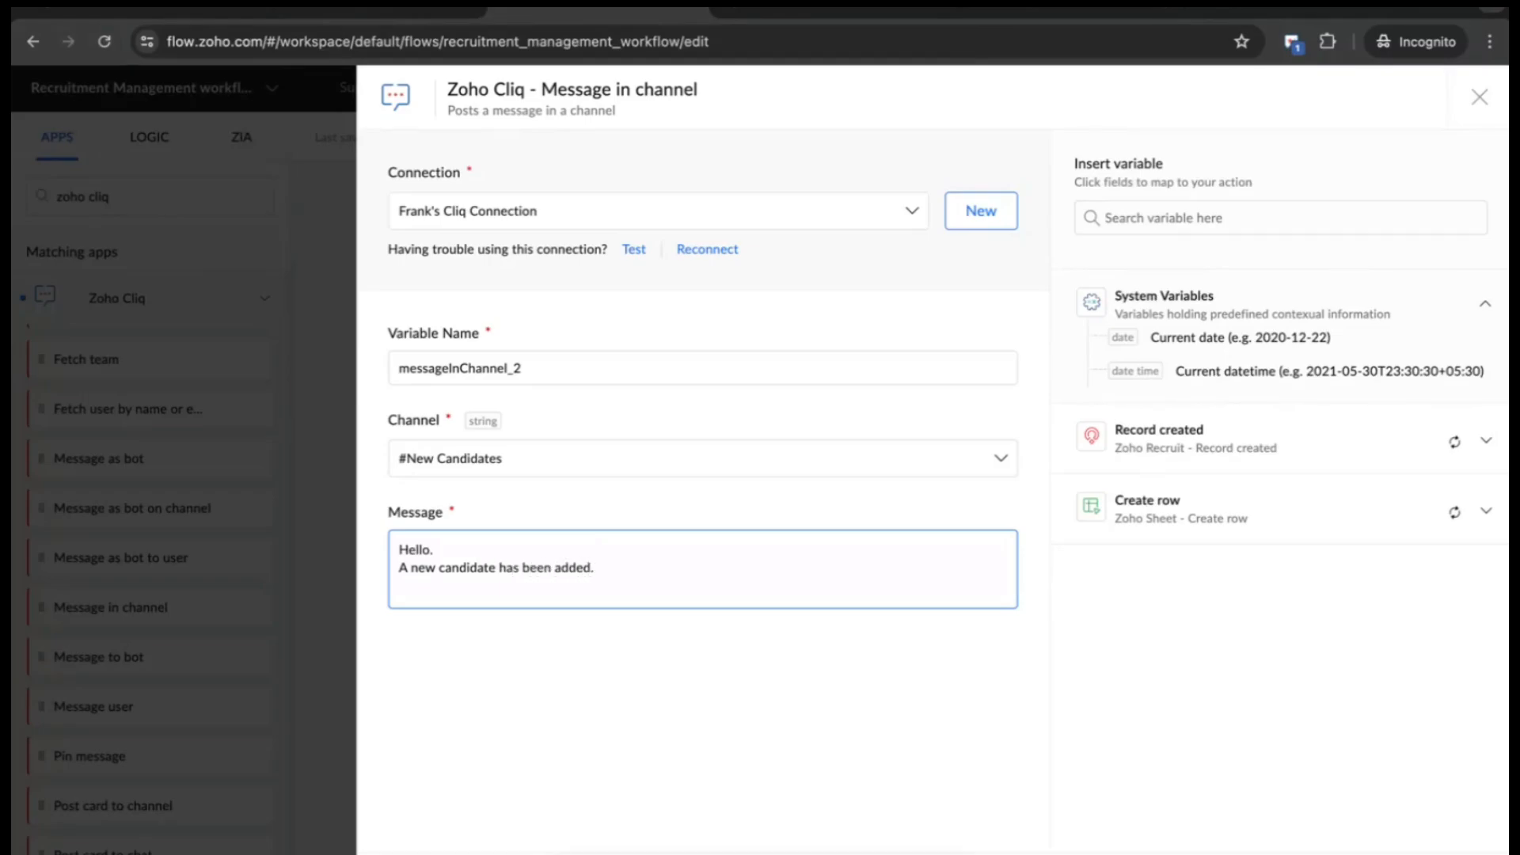
key("Return")
key("Return")
type("Name -")
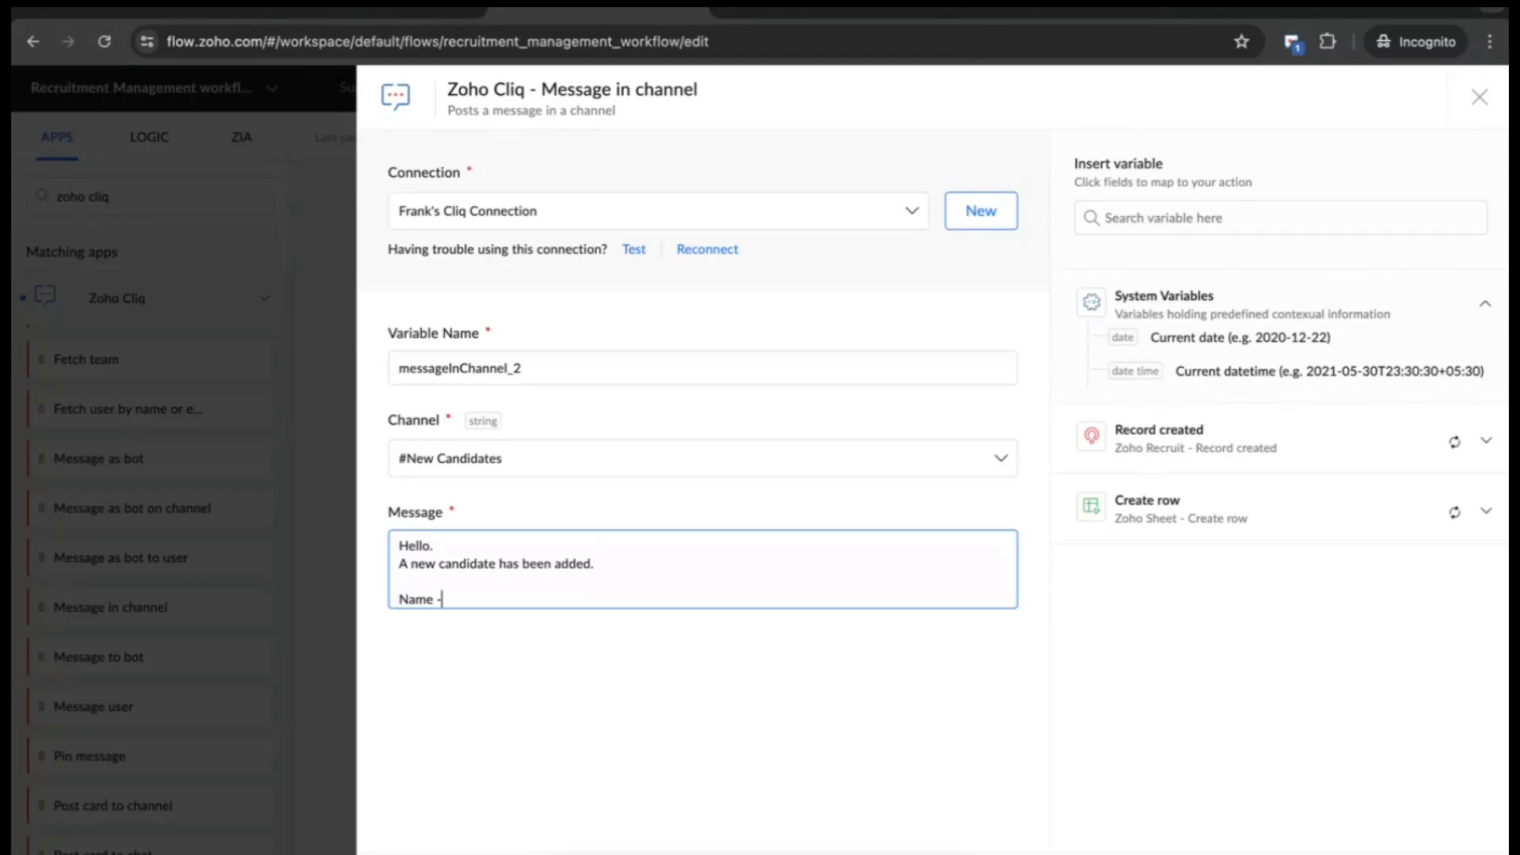
key("Return")
type("Email -")
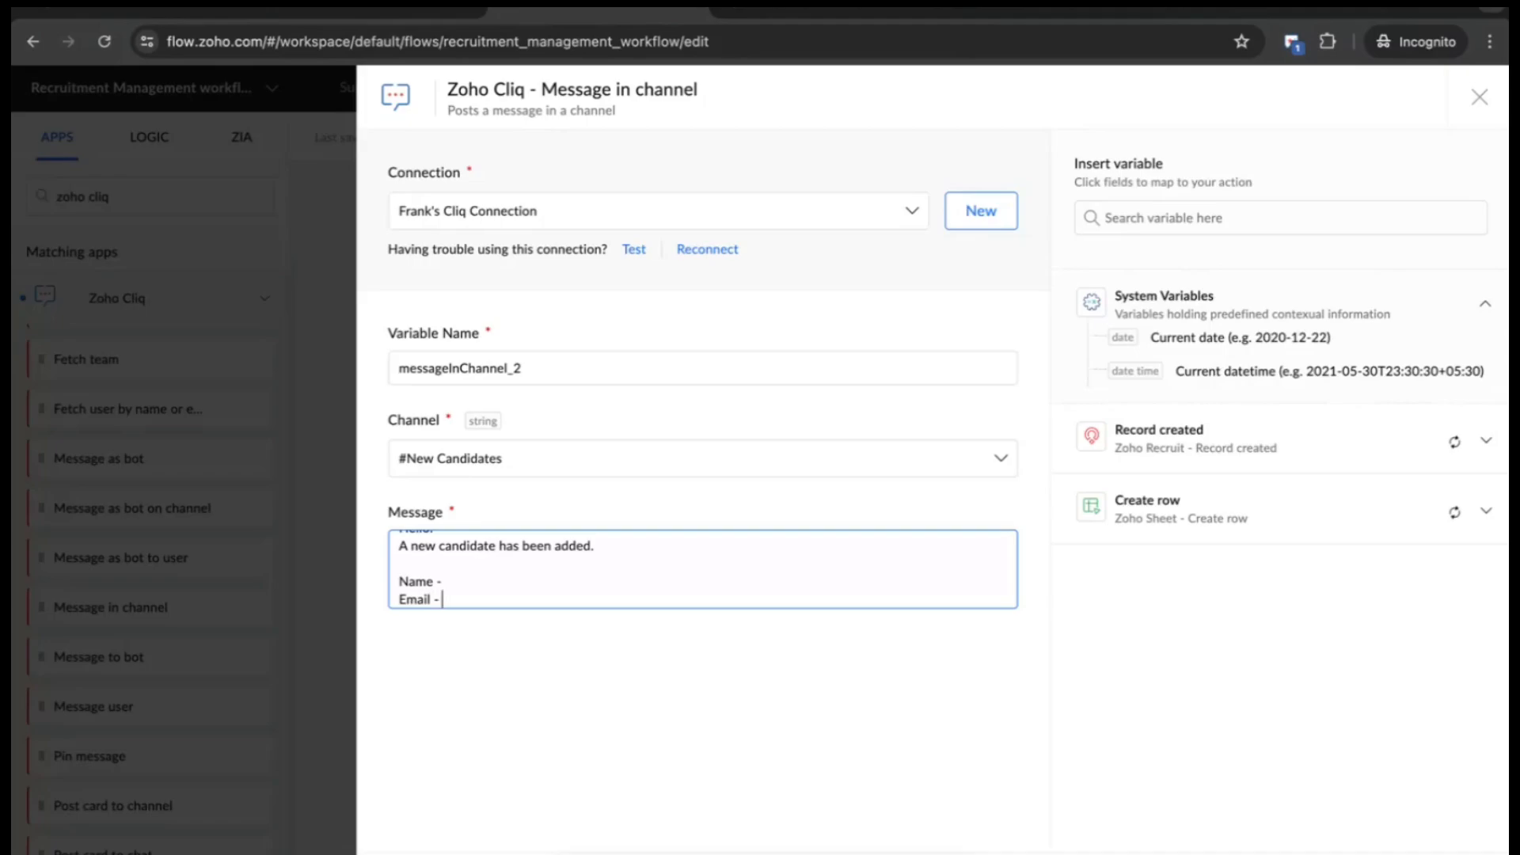
key("Return")
type("Phone")
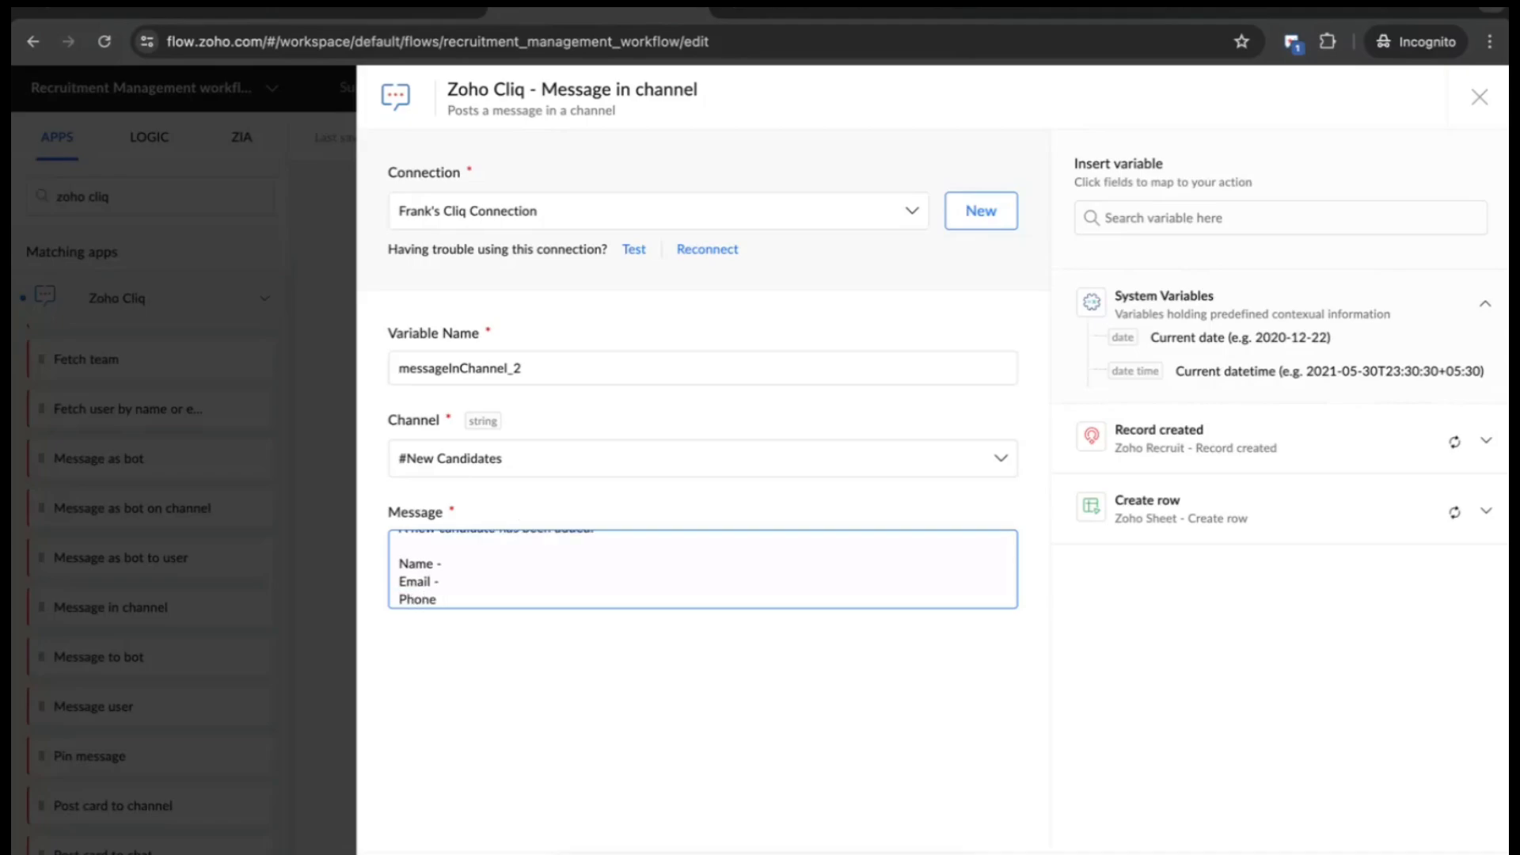
type(" -")
- Insert the Full Name, Email and Phone variables after their labels and save the step
left_click(557, 565)
left_click(1292, 220)
type("name")
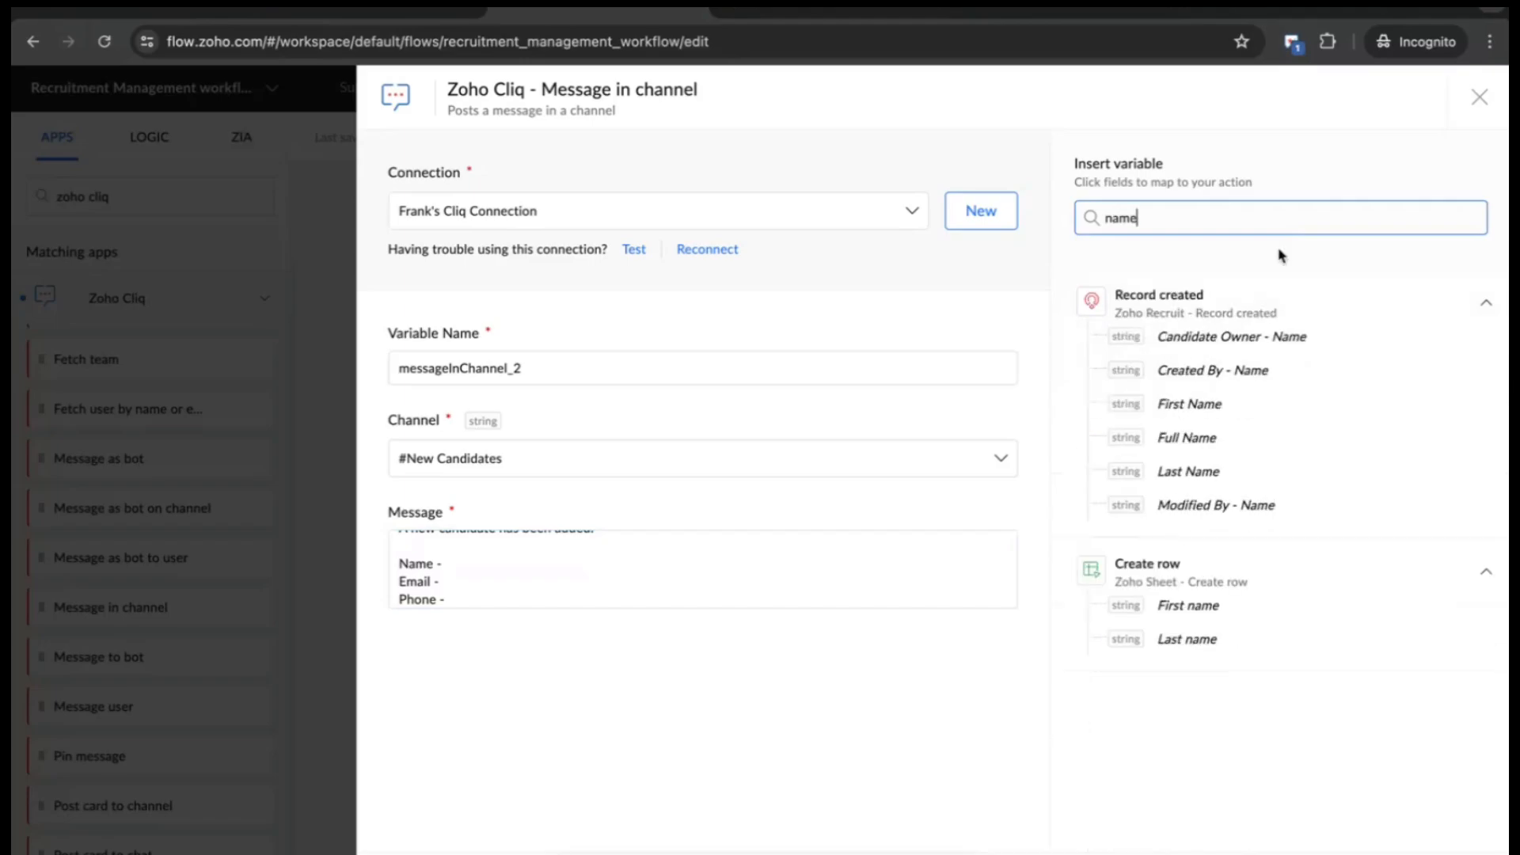
left_click(1199, 438)
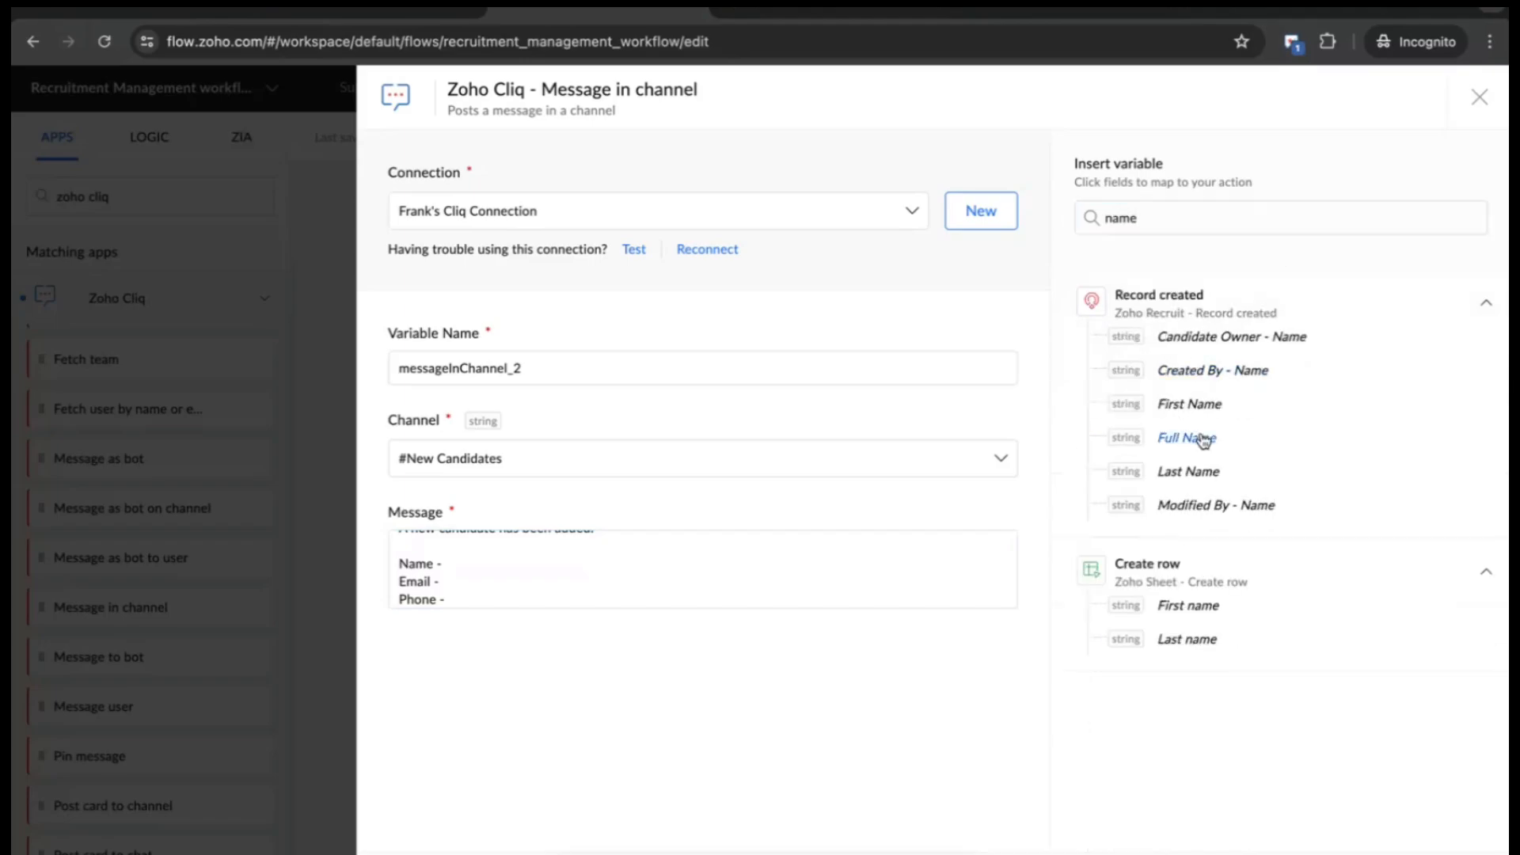
left_click(479, 584)
left_click(1170, 215)
key("ctrl+a")
type("e")
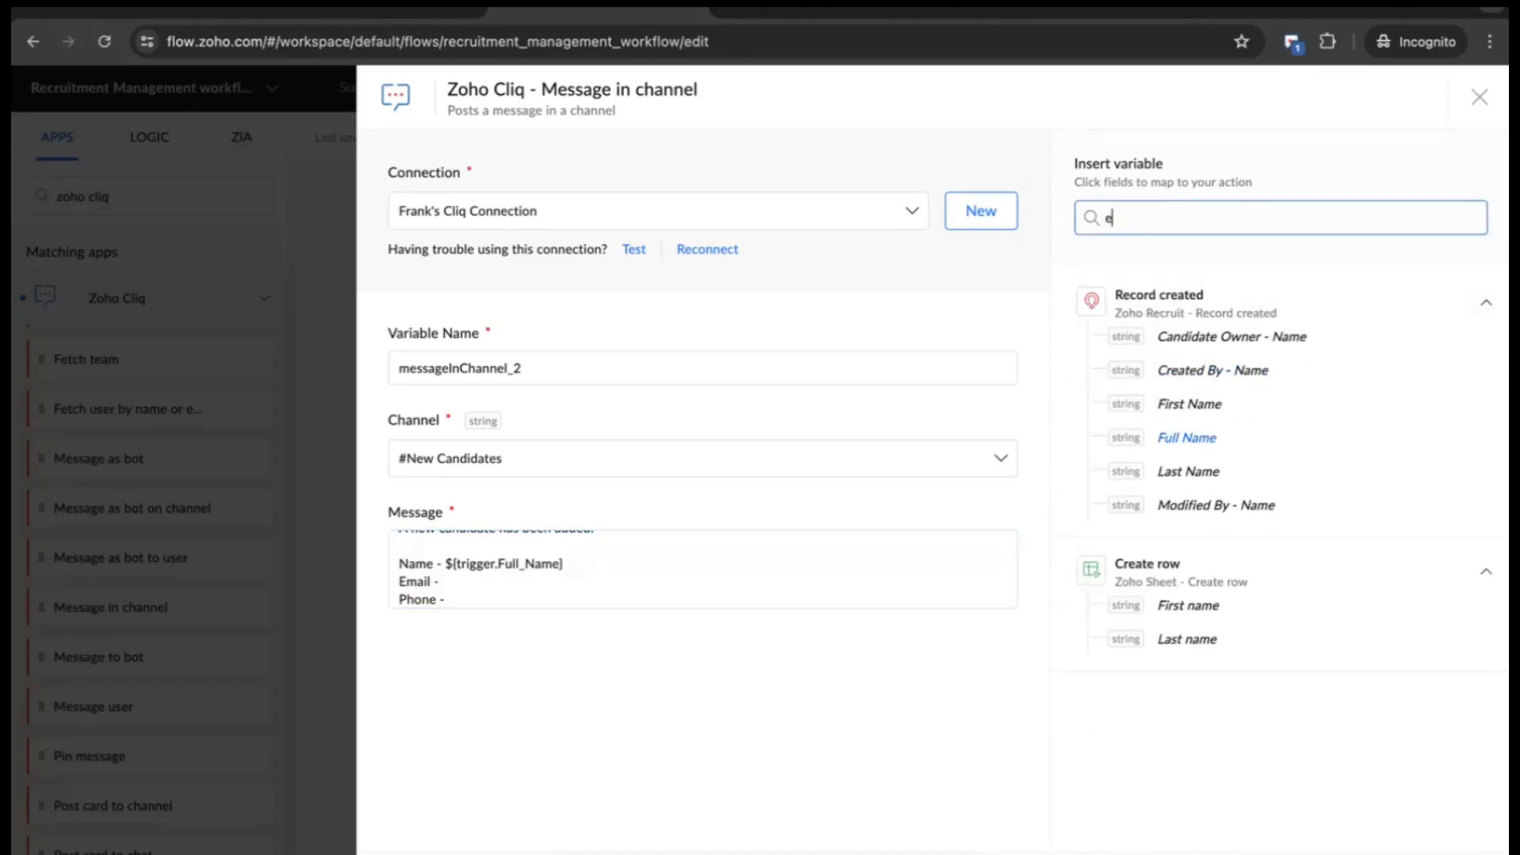
type("mail")
left_click(1178, 337)
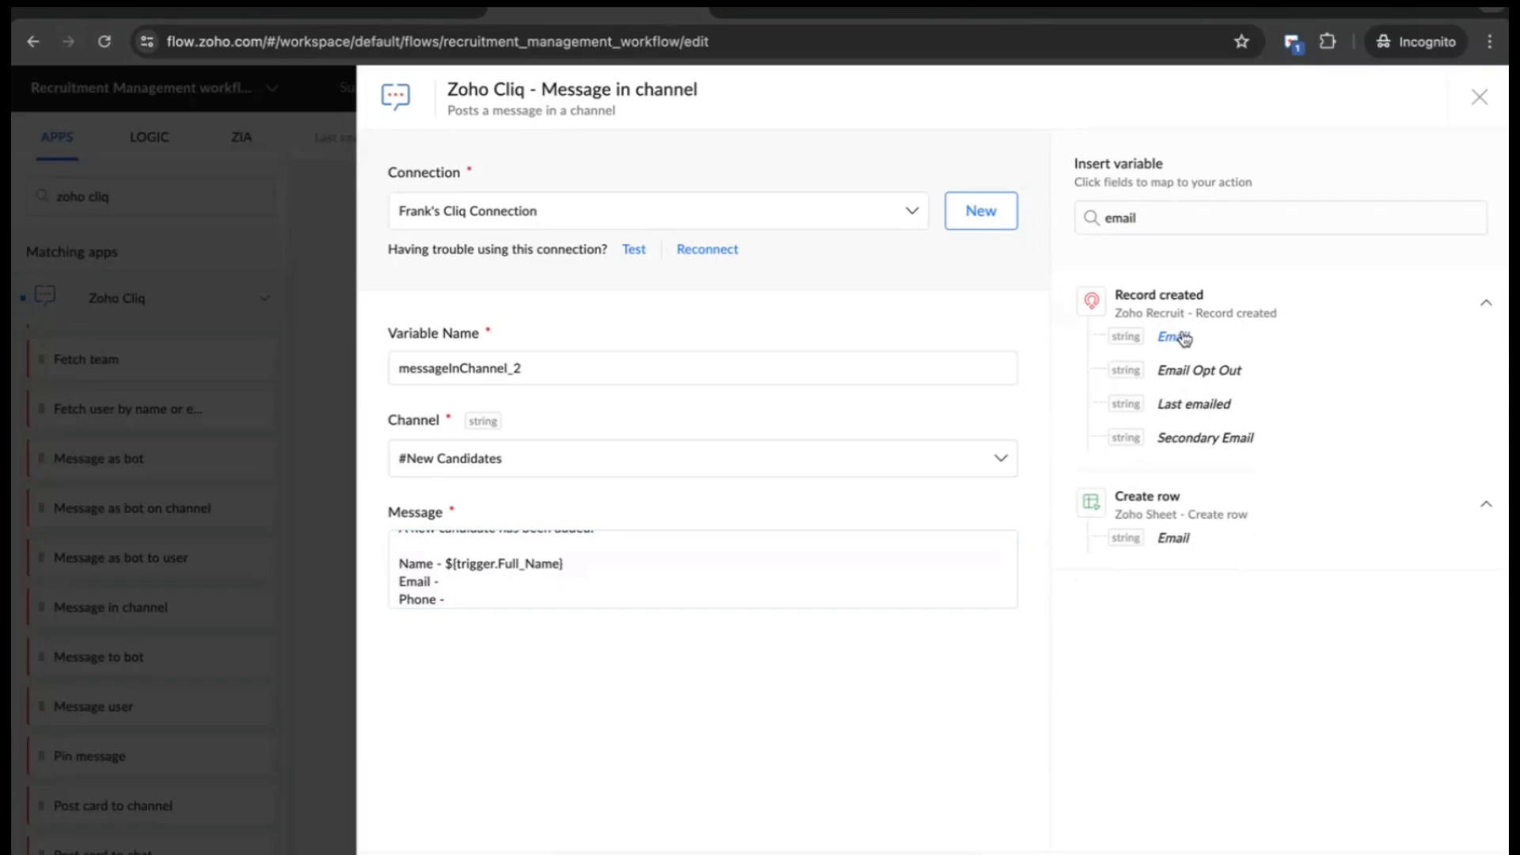
left_click(498, 600)
left_click(1172, 216)
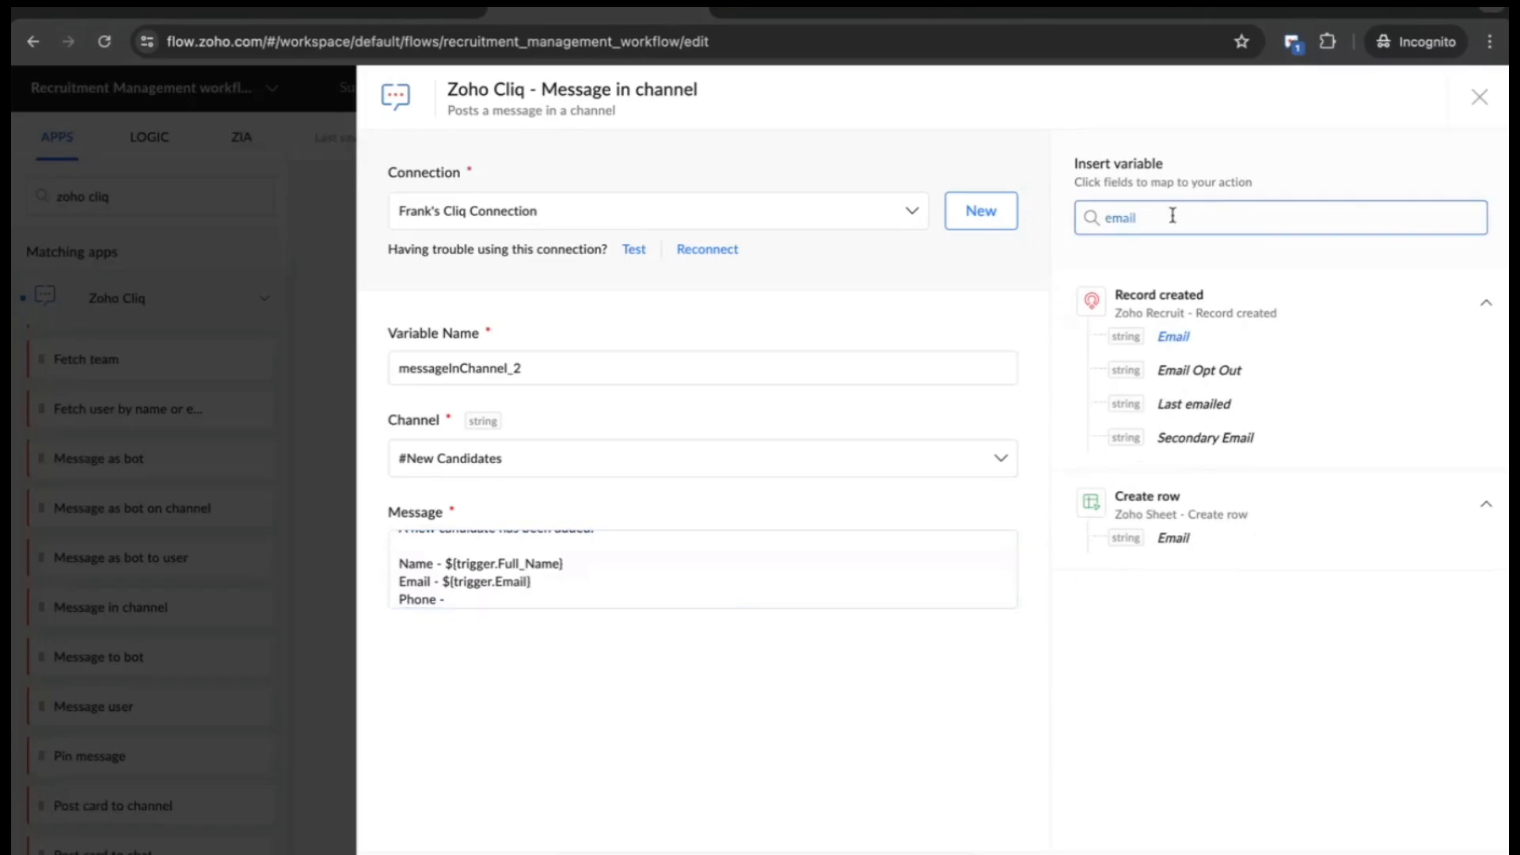
key("ctrl+a")
type("pho")
left_click(1177, 339)
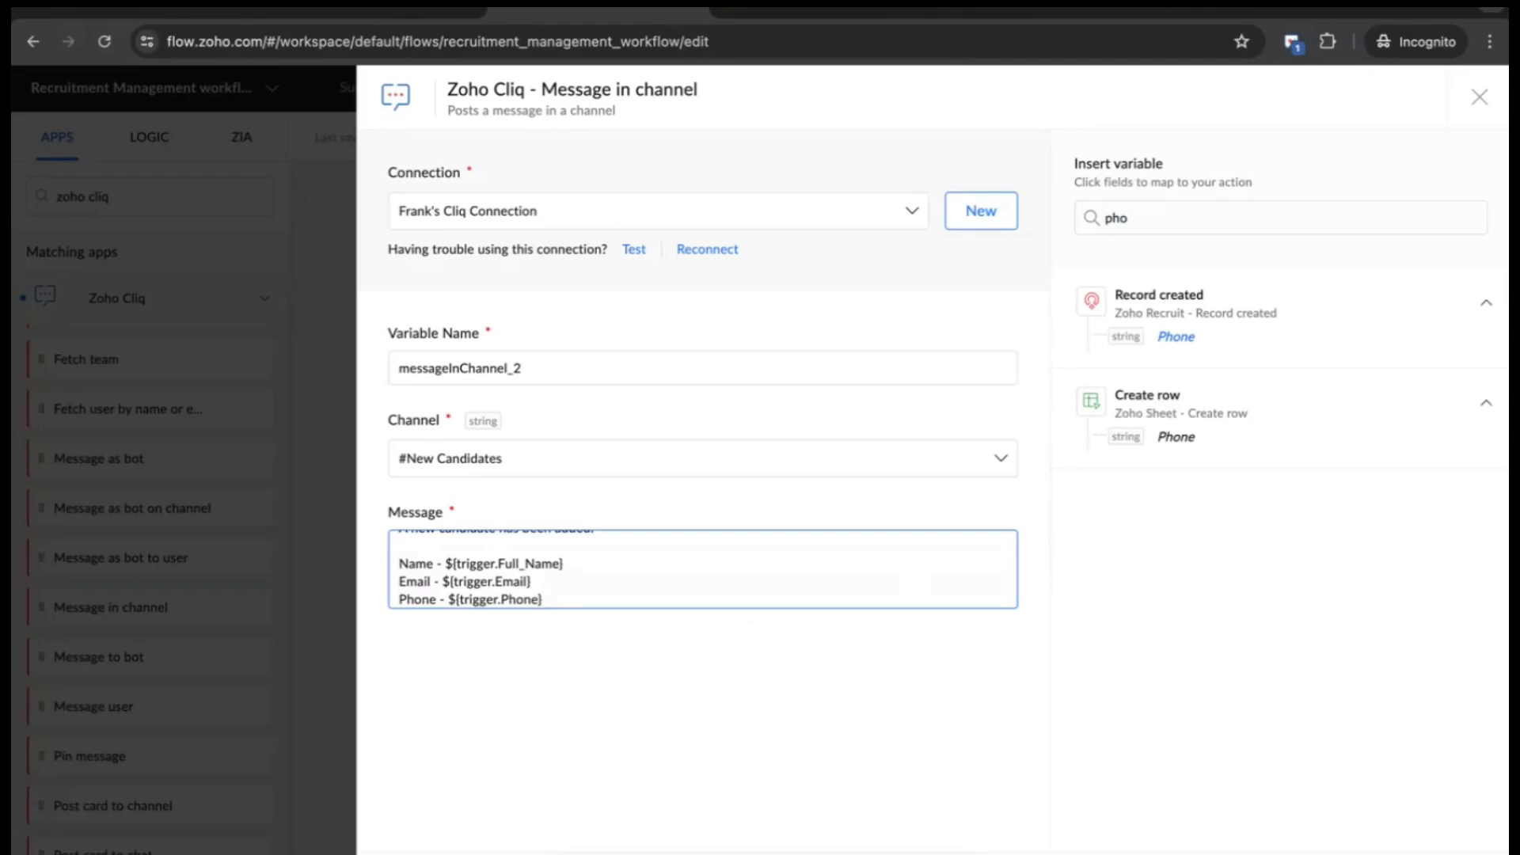
left_click(1455, 852)
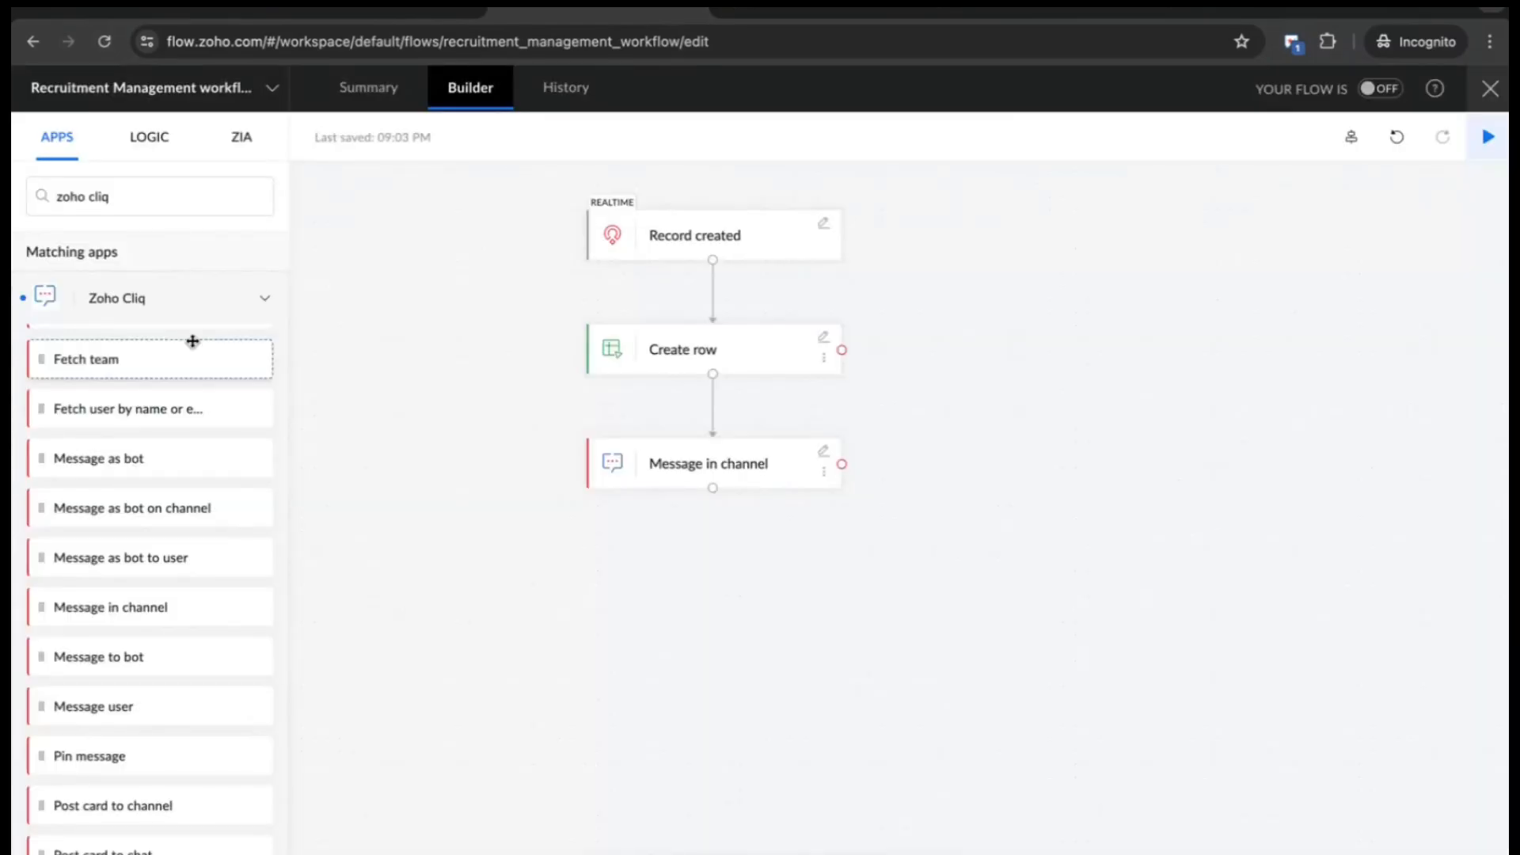
- Add a Zoho WorkDrive Create folder step below Message in channel
left_click(170, 189)
key("BackSpace")
key("BackSpace")
key("BackSpace")
key("BackSpace")
key("BackSpace")
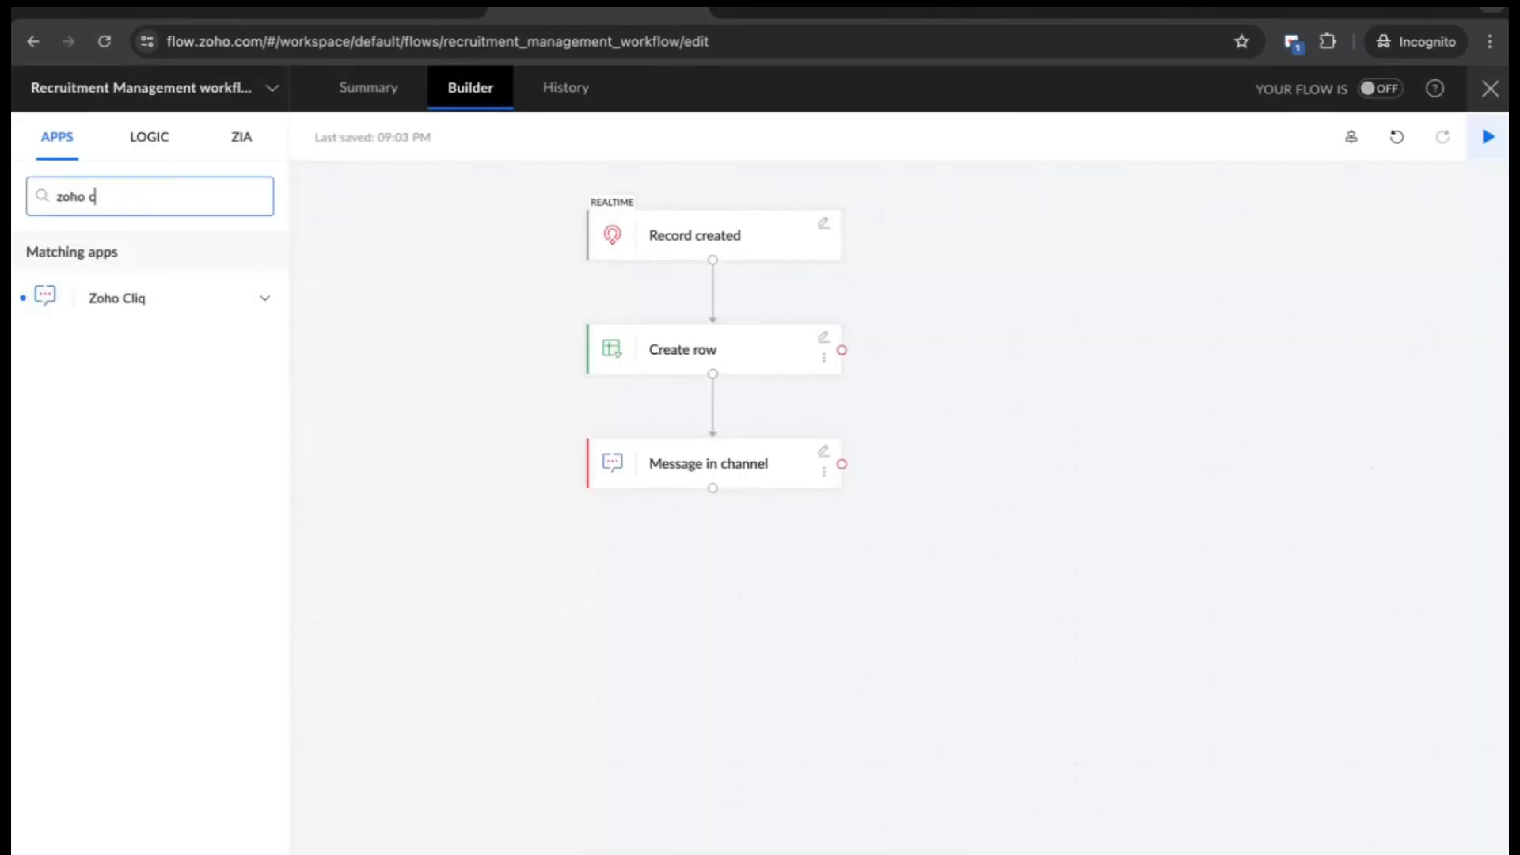
type("work")
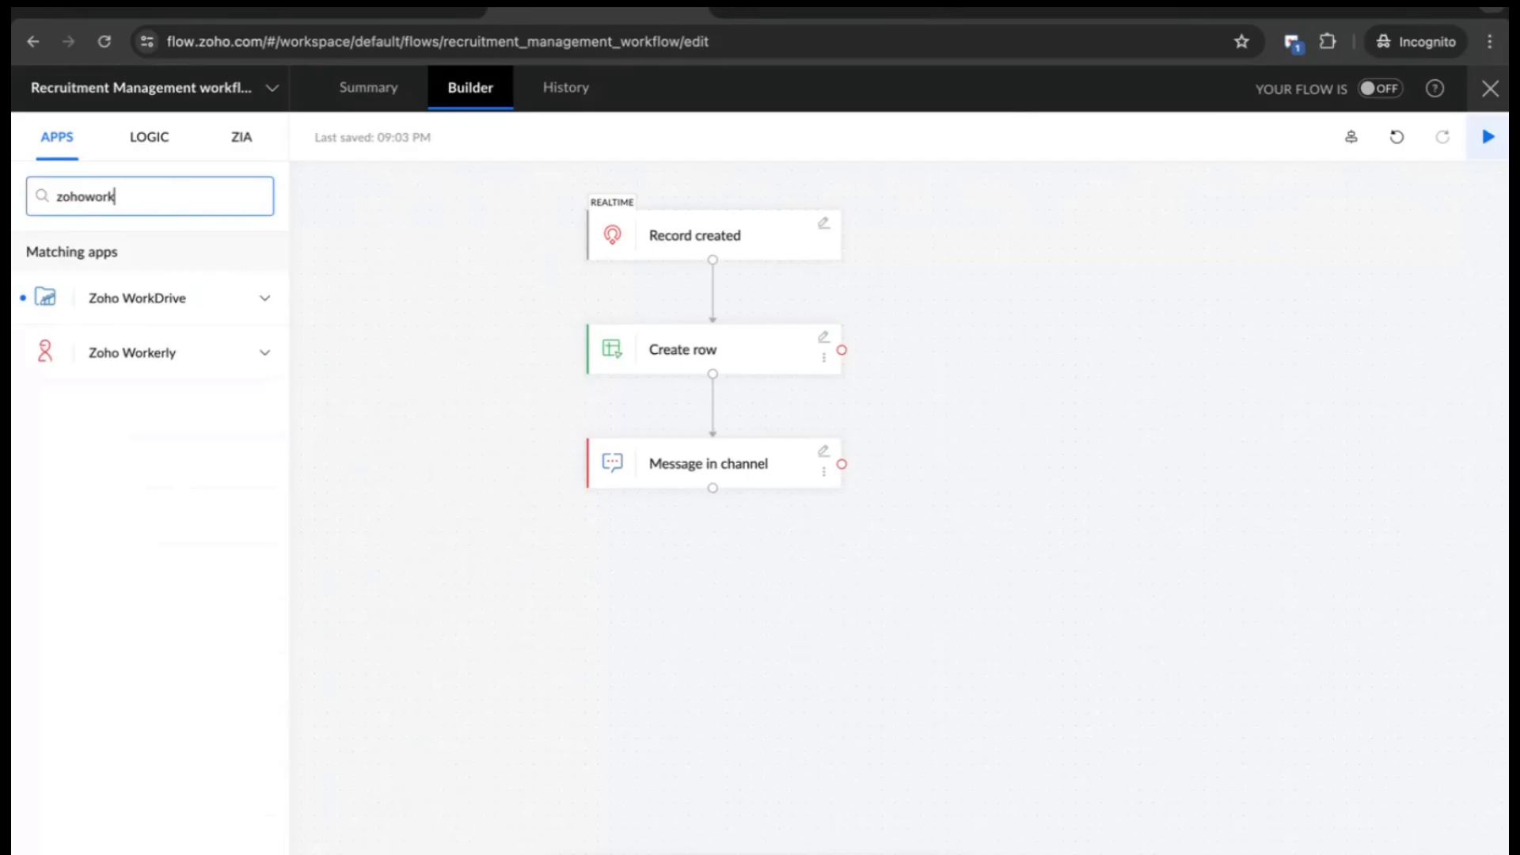
left_click(185, 306)
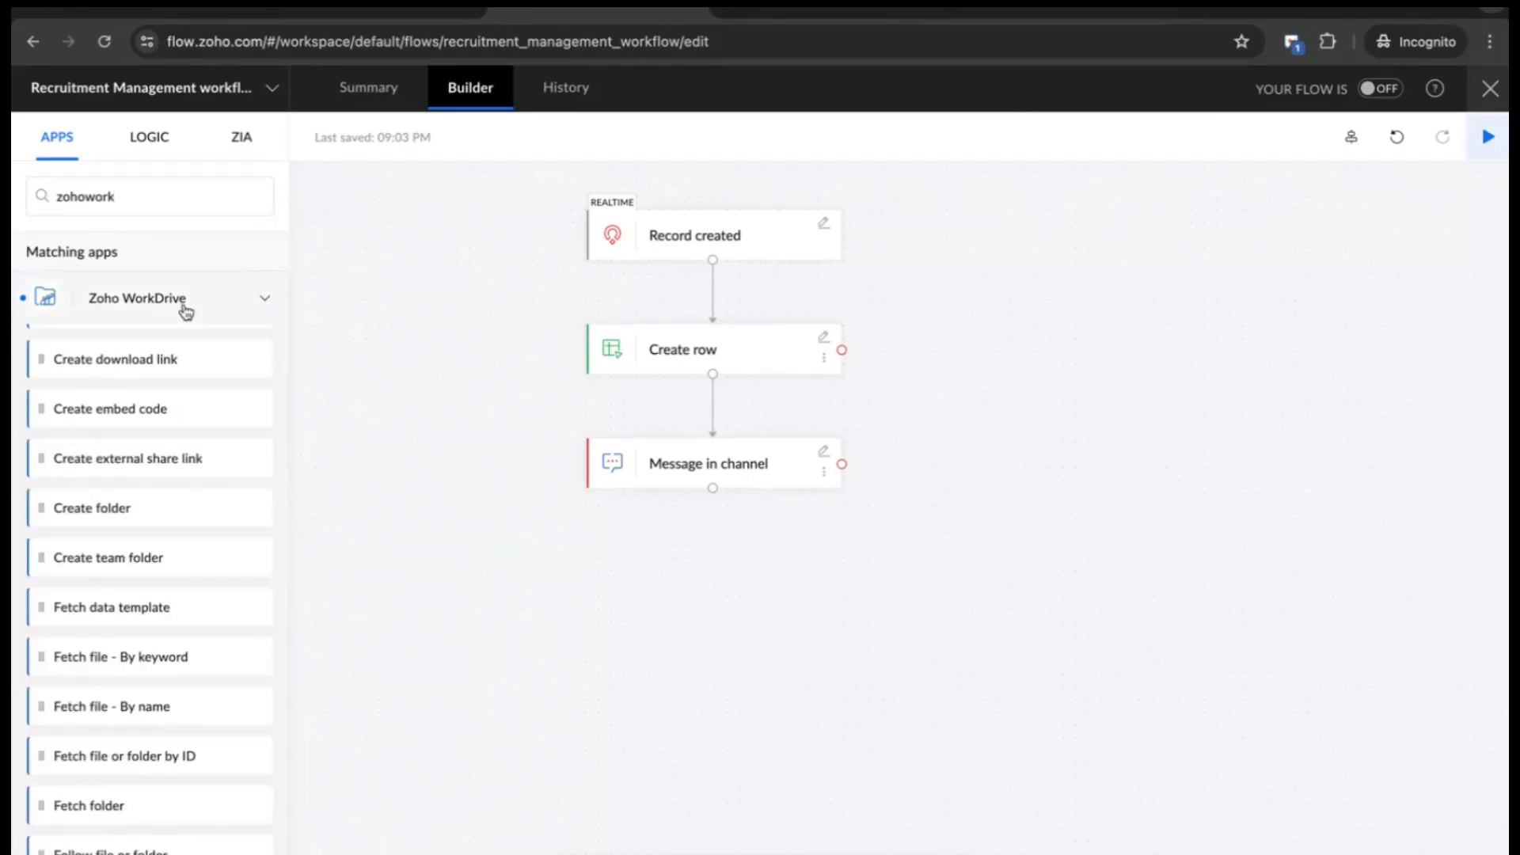
left_click_drag(178, 509, 773, 579)
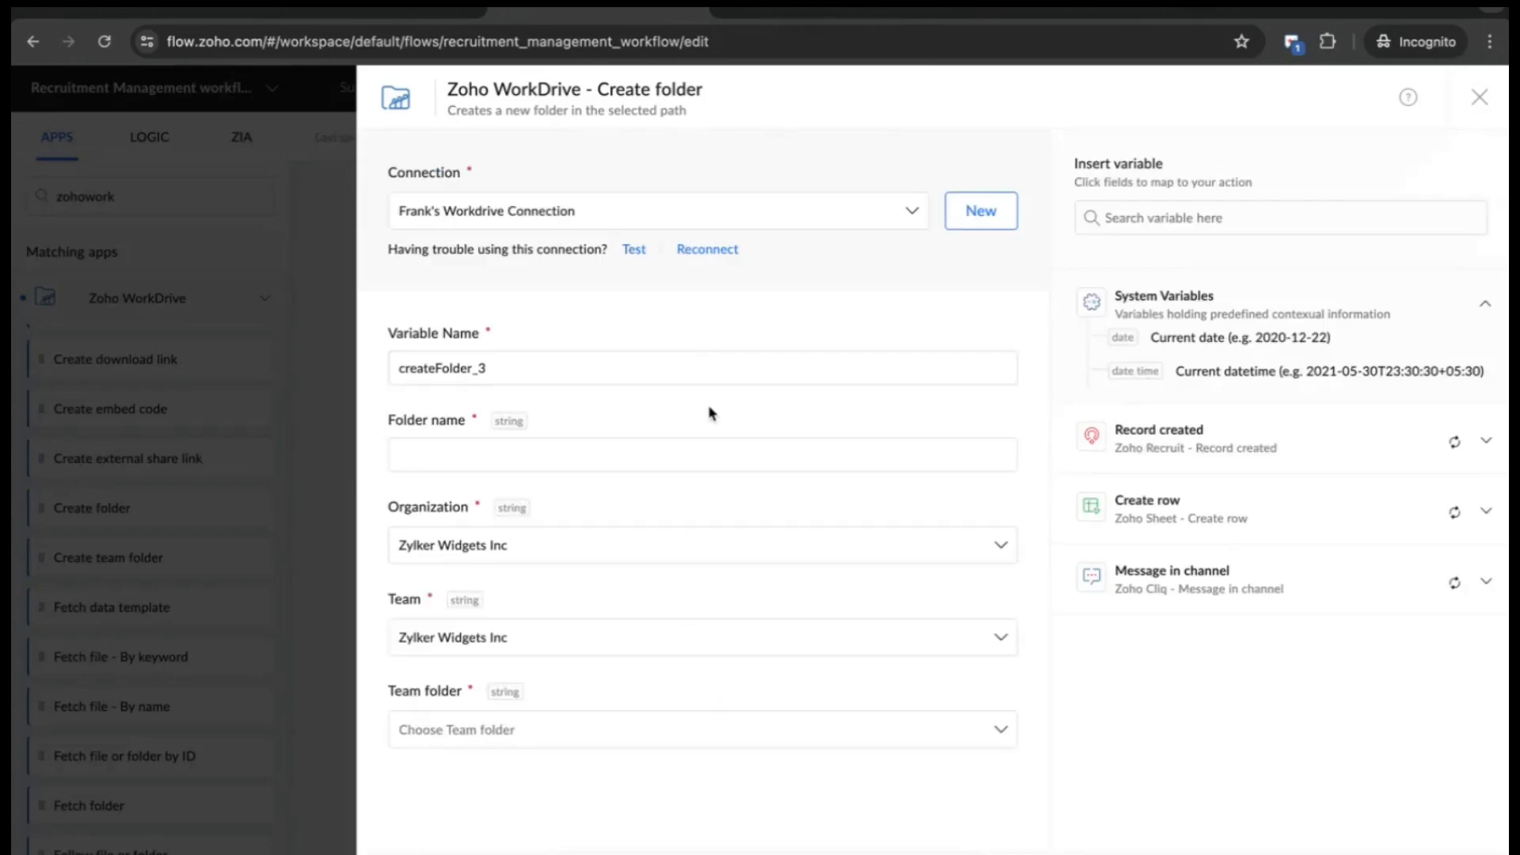
- Set the folder name to the Full Name variable, a hyphen, and the Candidate ID variable
left_click(730, 464)
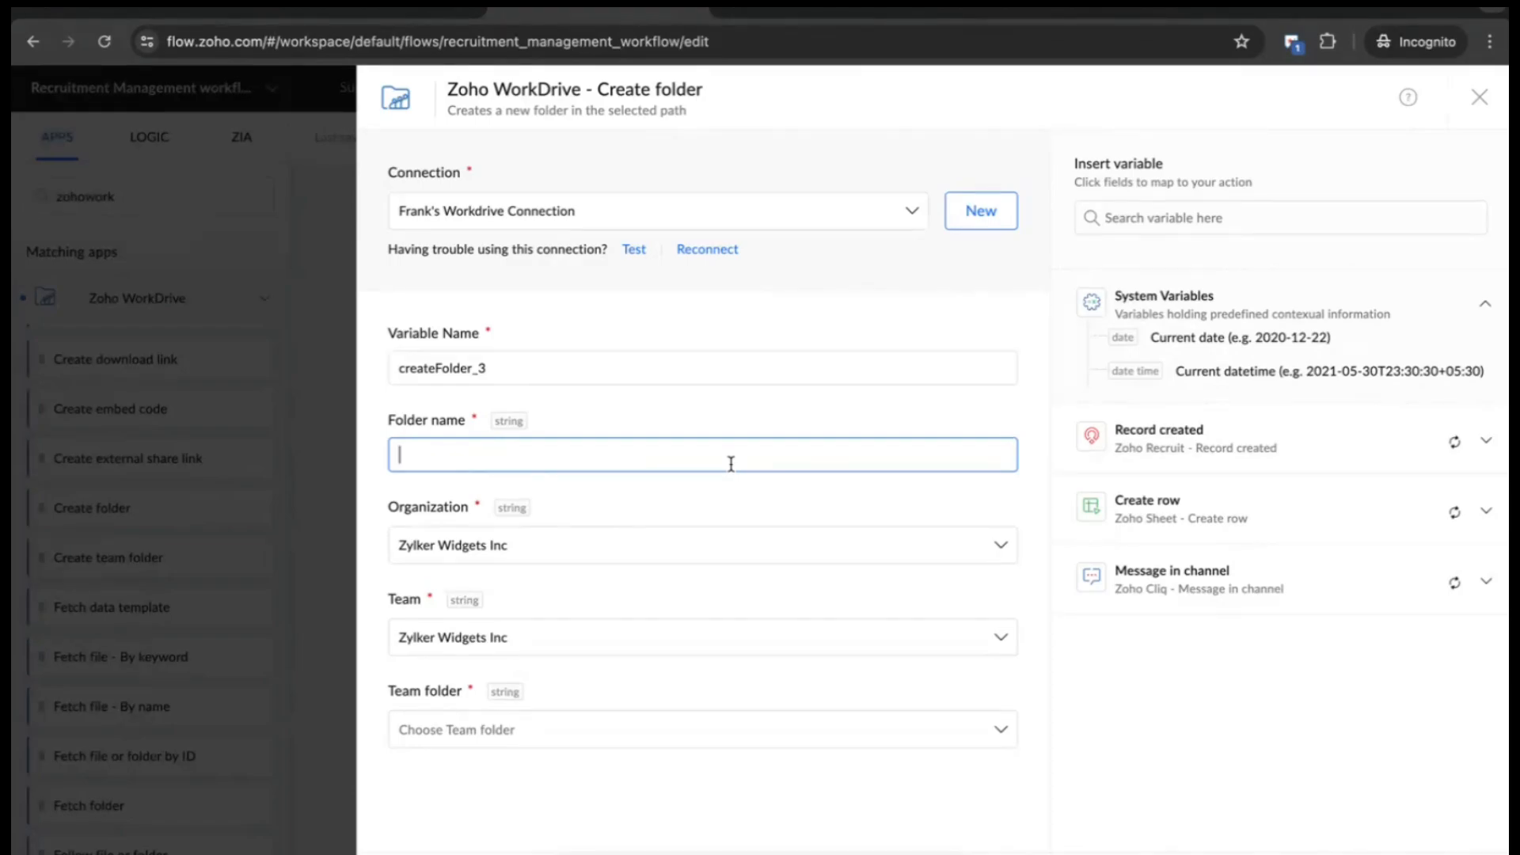
left_click(1172, 218)
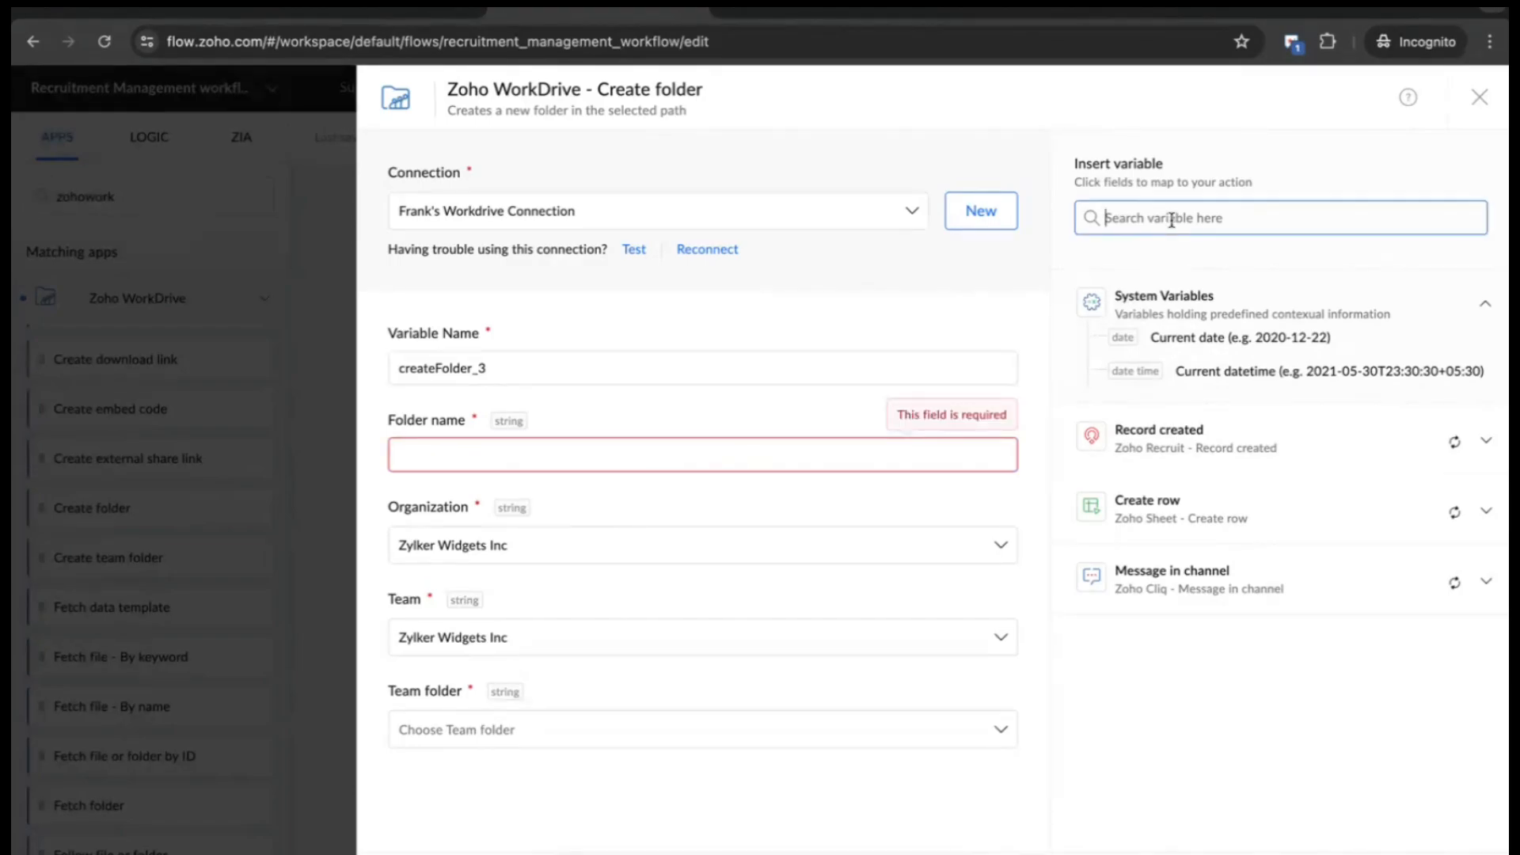
type("name")
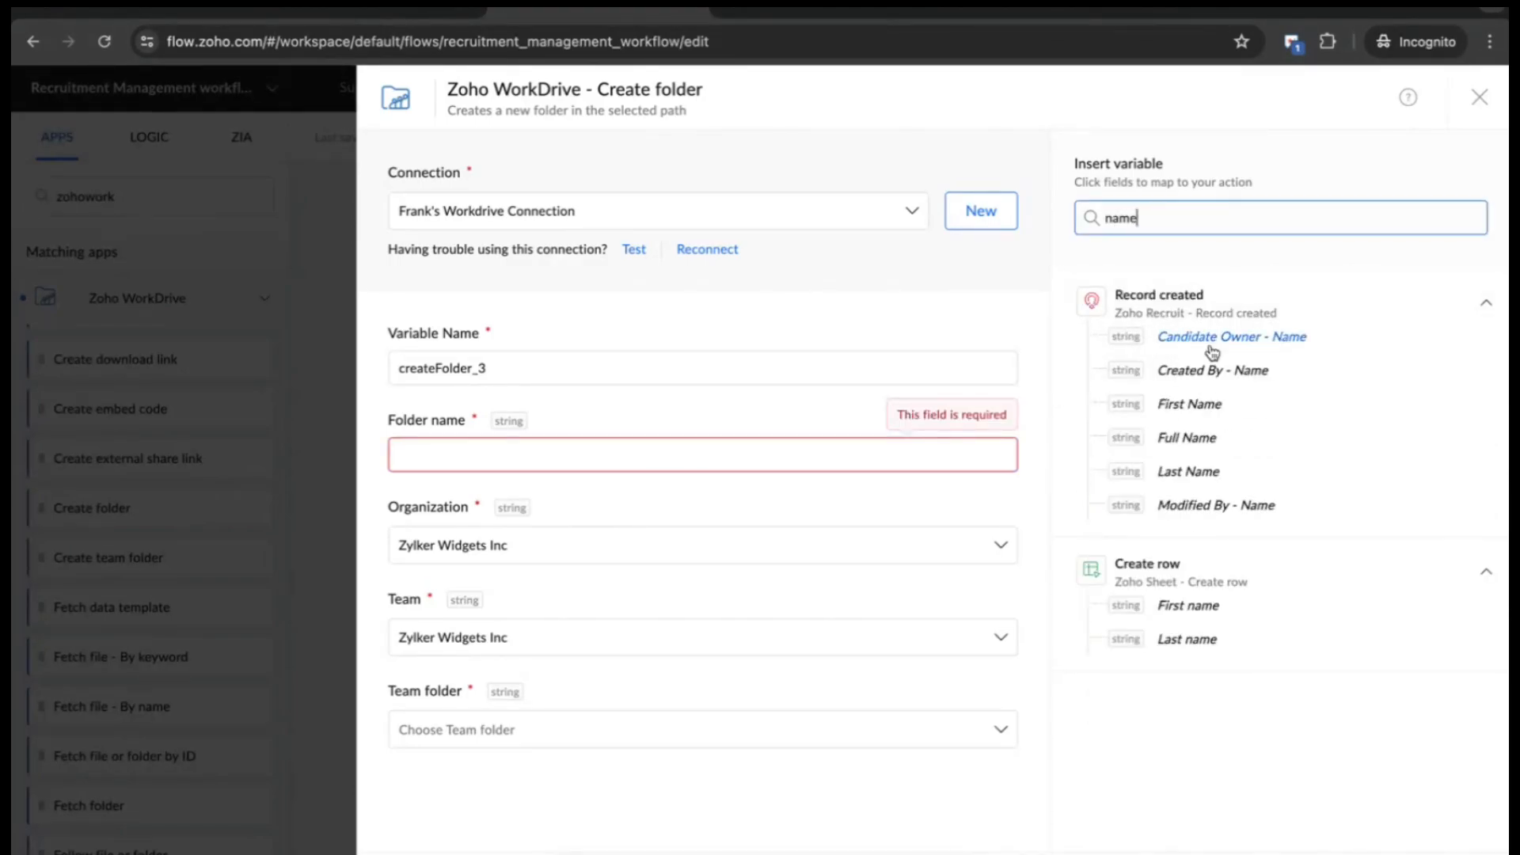
left_click(1200, 437)
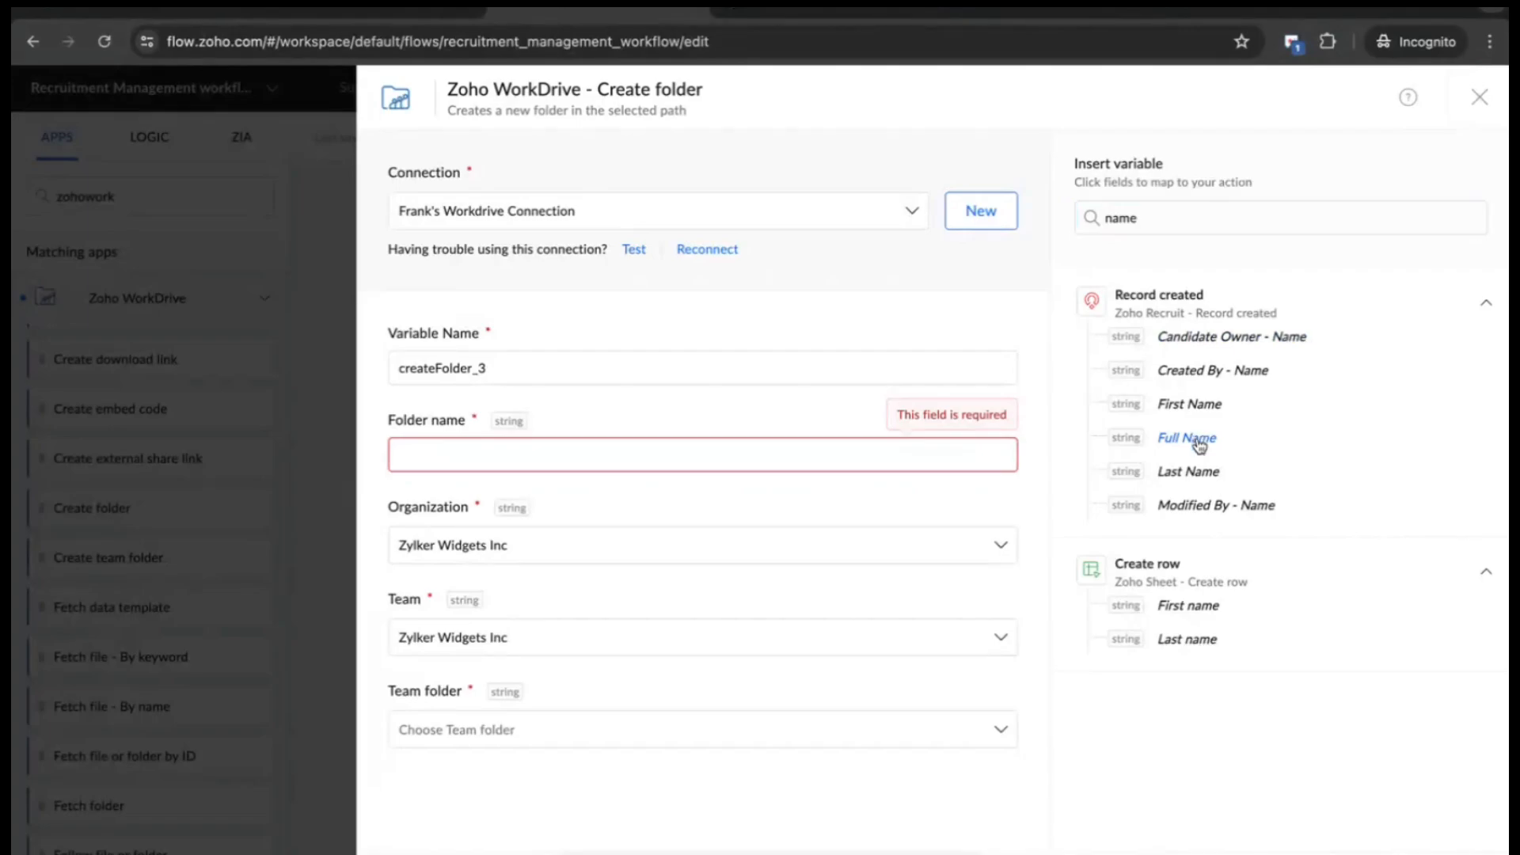
type("-")
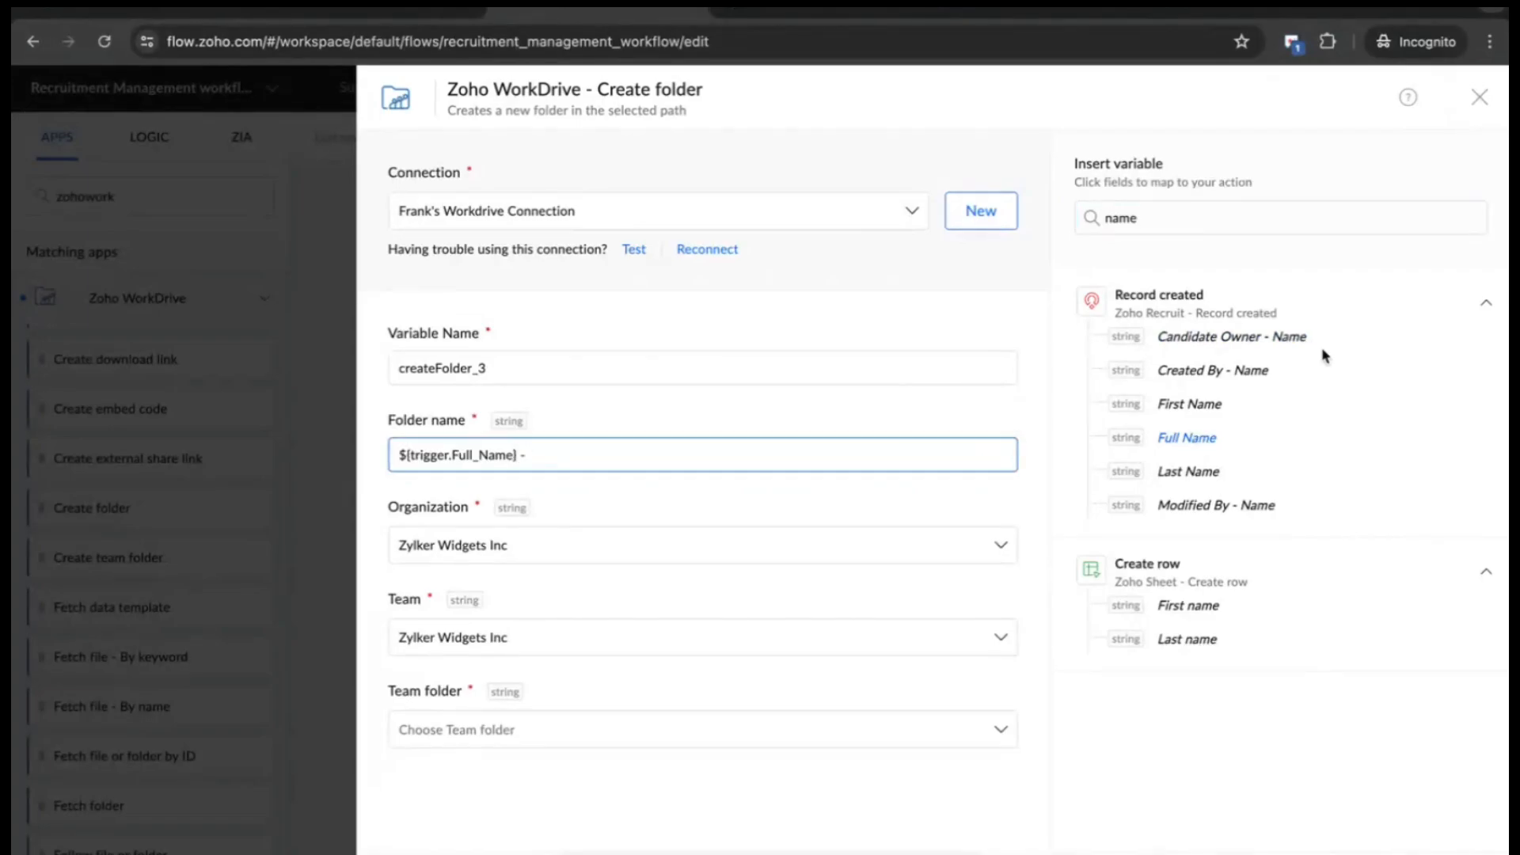
left_click(1187, 217)
key("BackSpace")
key("BackSpace")
key("BackSpace")
key("BackSpace")
type("id")
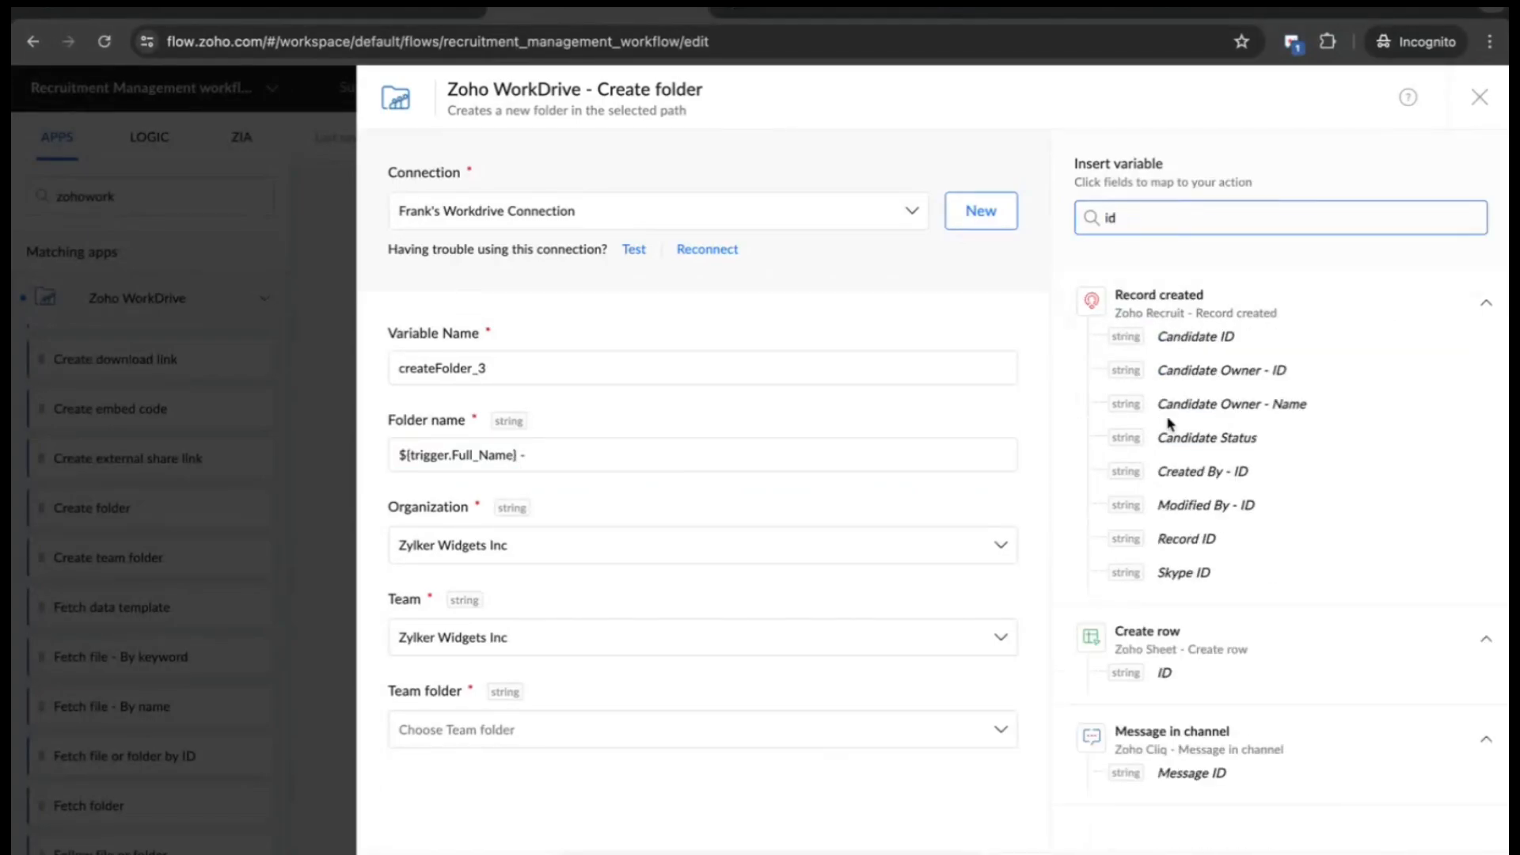
left_click(1195, 335)
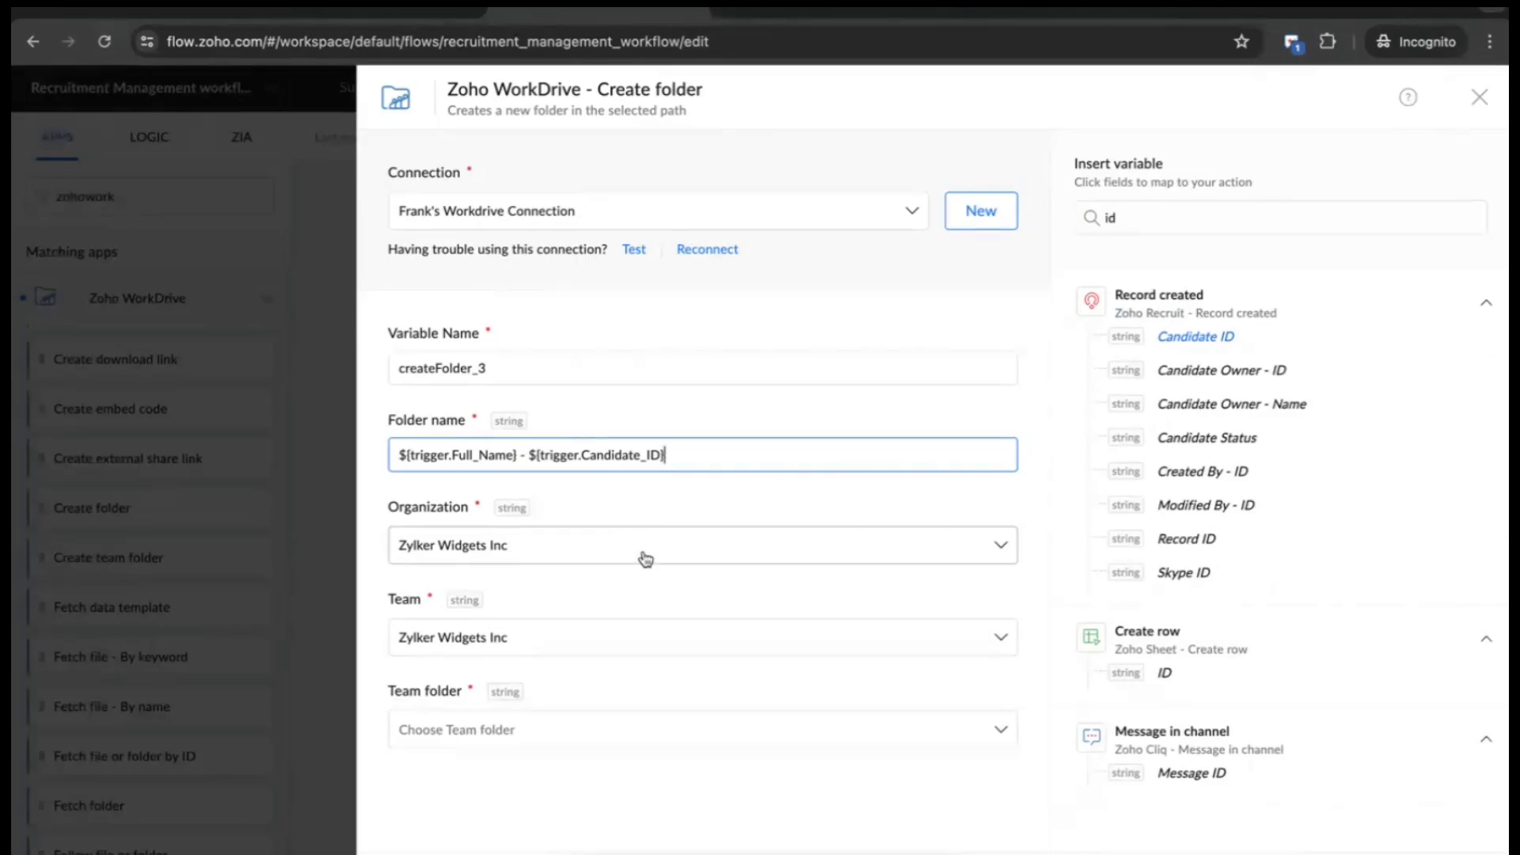
- Choose My Folders as the team folder
left_click(587, 736)
scroll(590, 740, "down", 1)
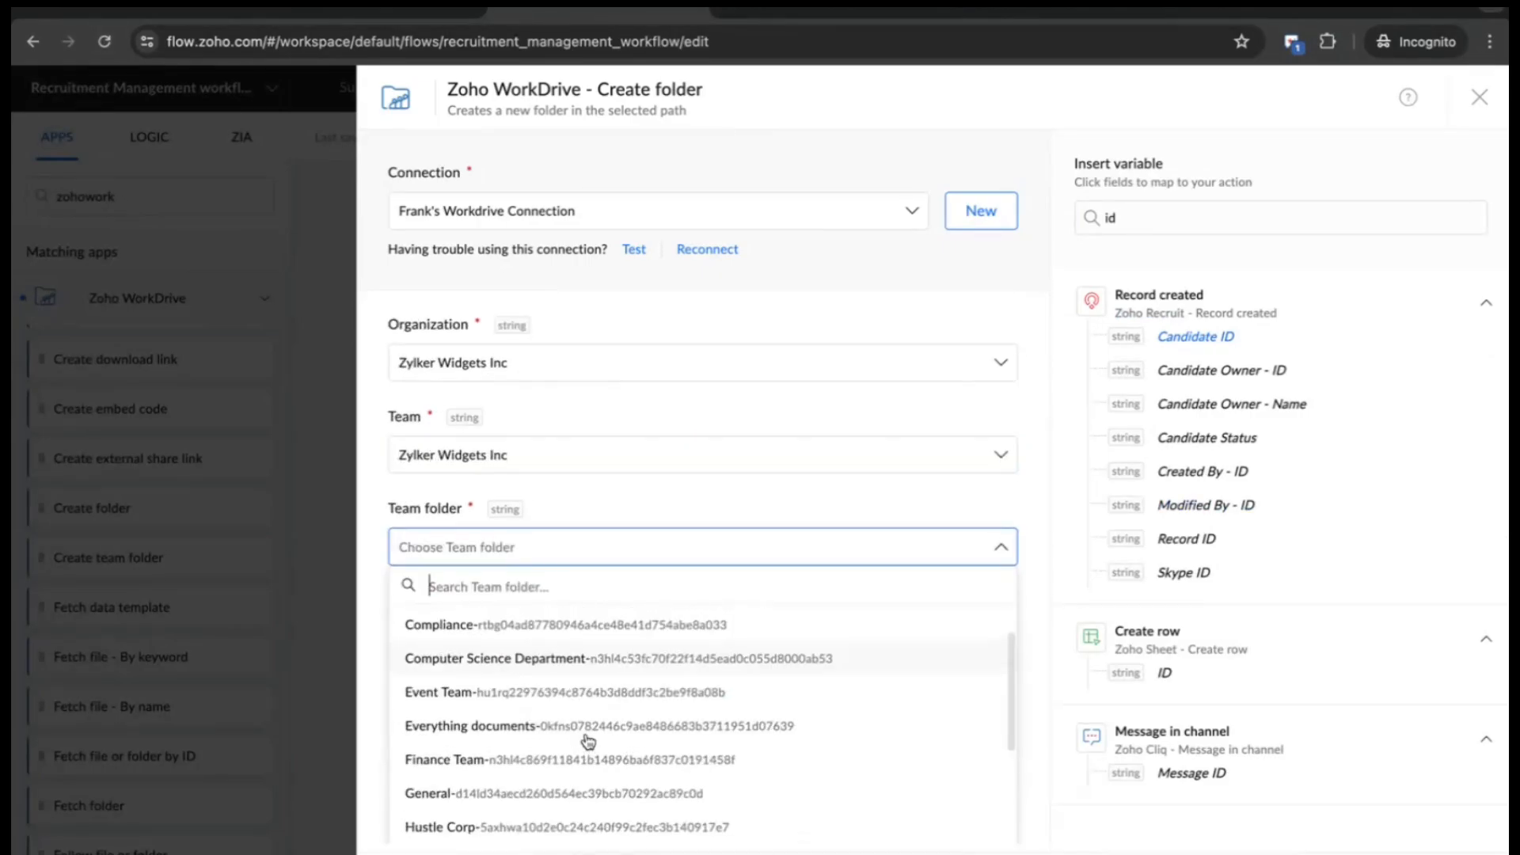
scroll(590, 740, "up", 1)
scroll(669, 681, "down", 5)
scroll(668, 680, "down", 1)
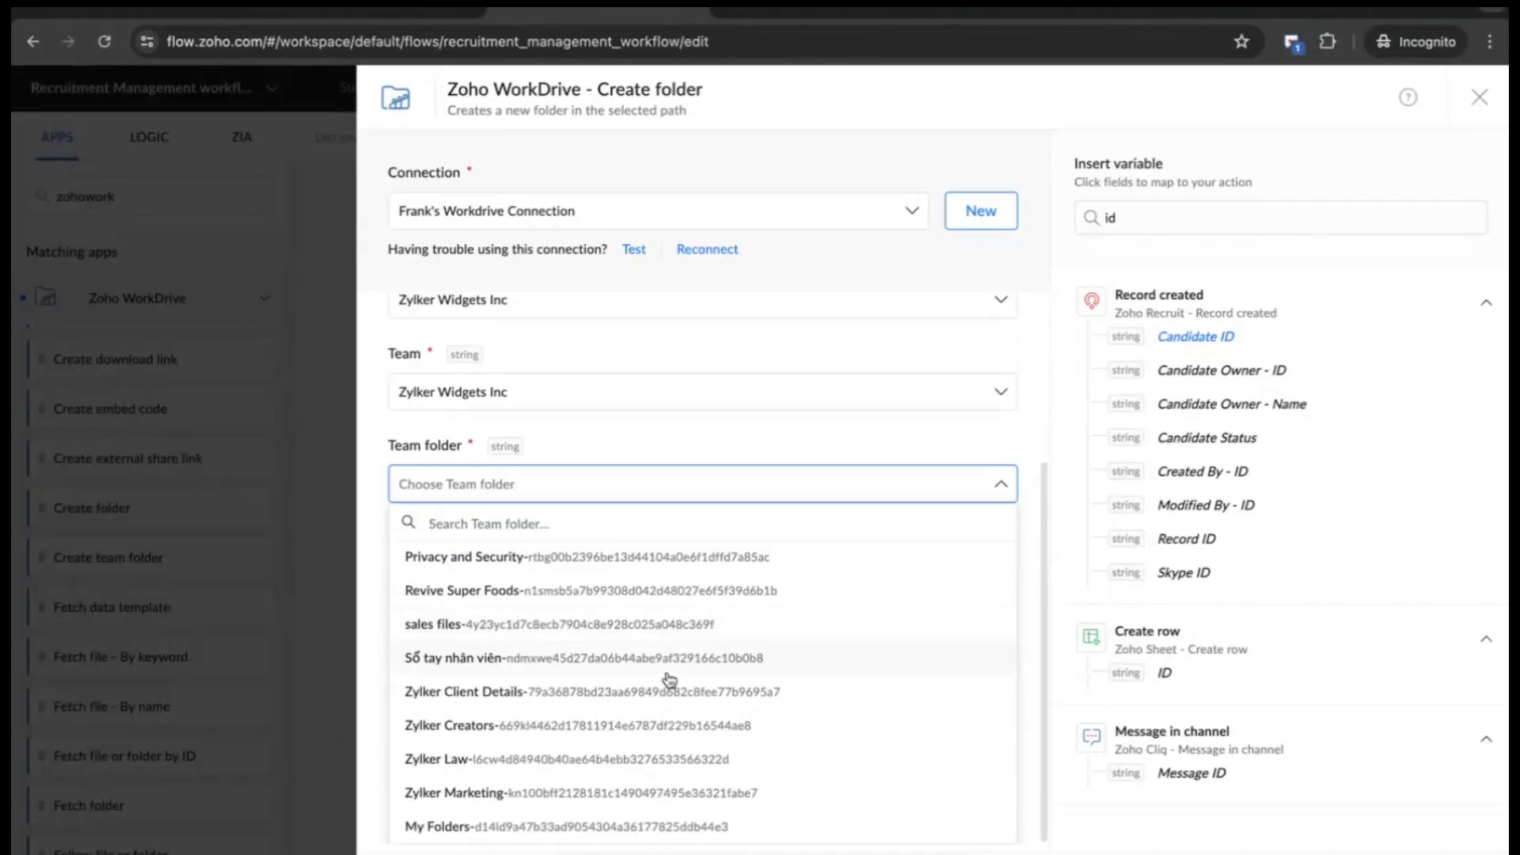
left_click(586, 831)
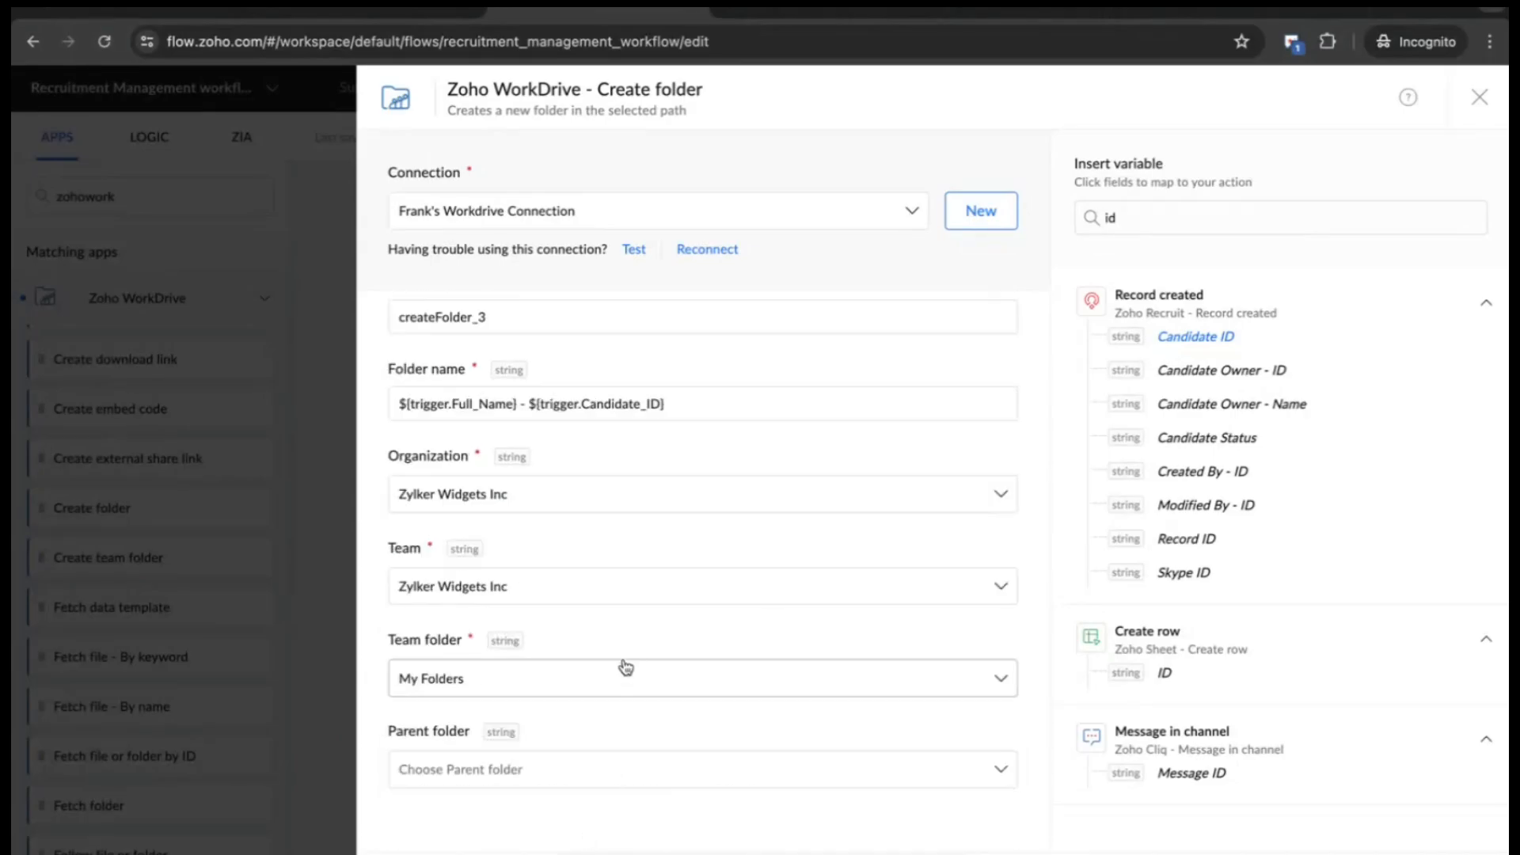
- After checking WorkDrive's existing folders, set Candidate Details as the parent folder
left_click(1025, 11)
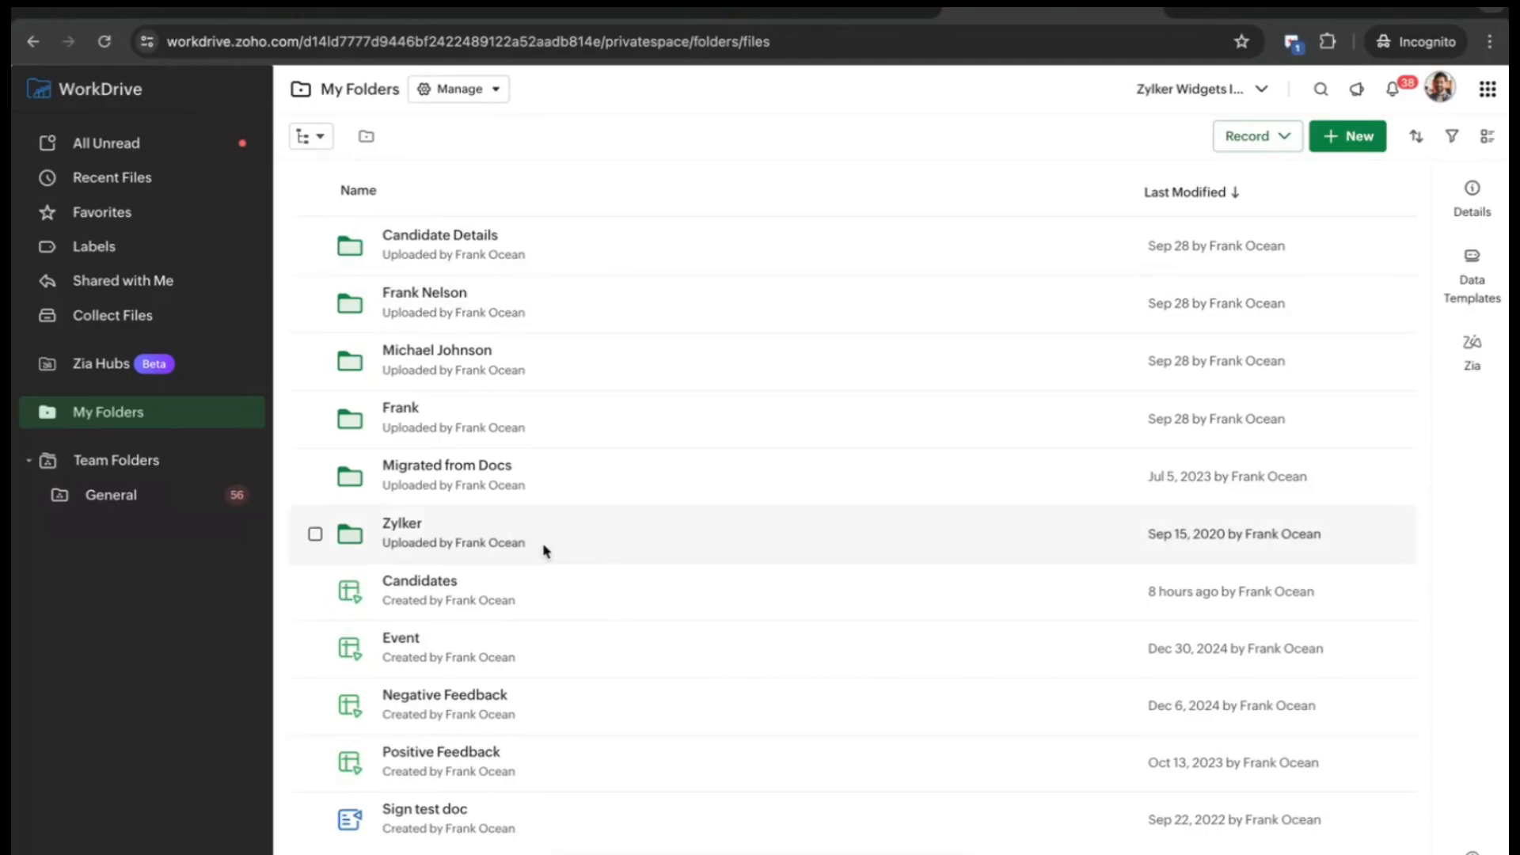
left_click(581, 15)
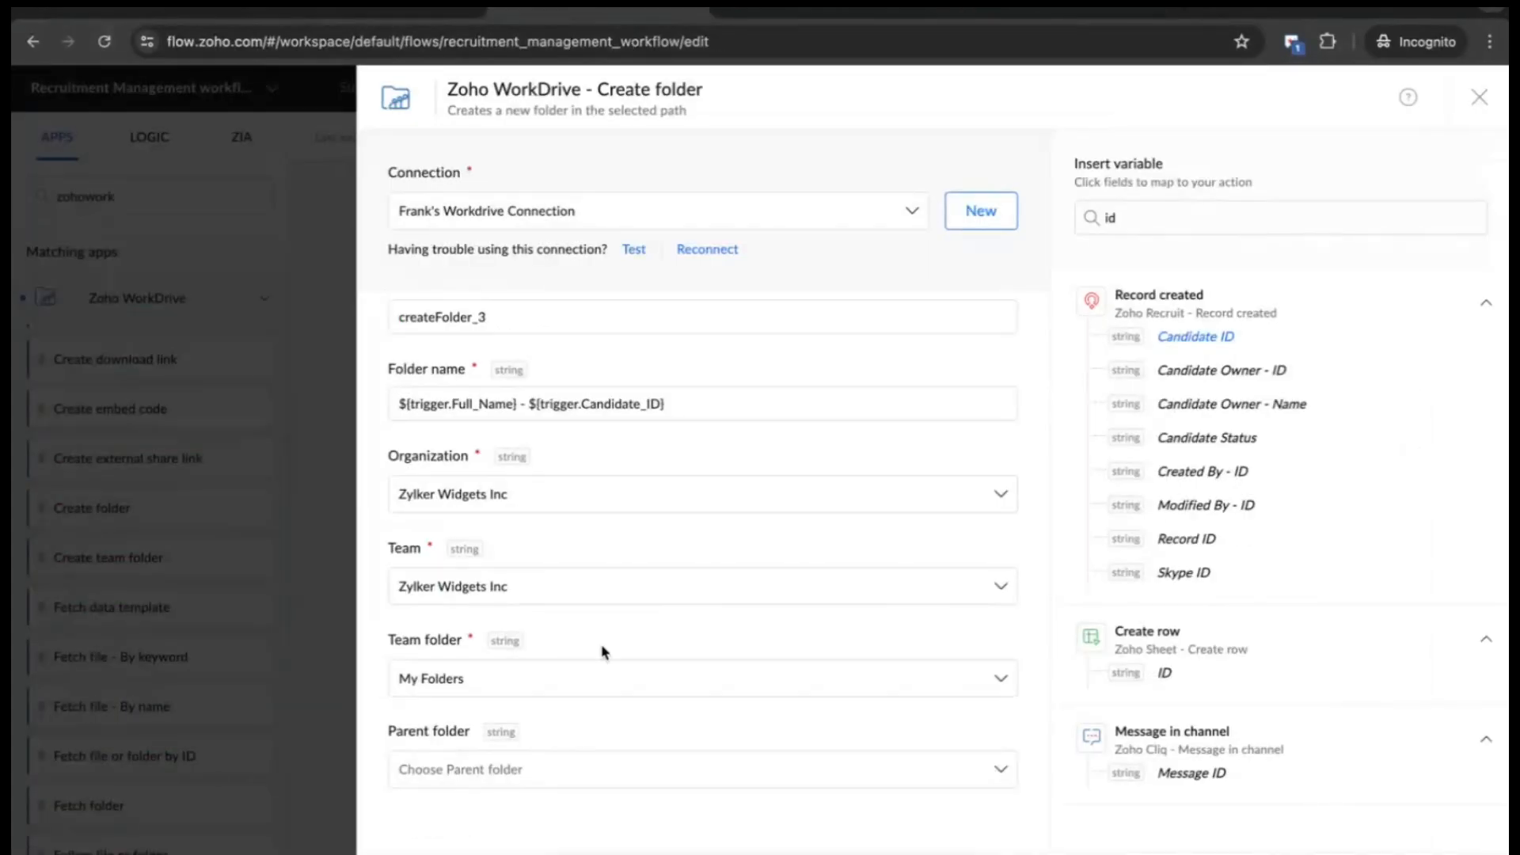
left_click(612, 778)
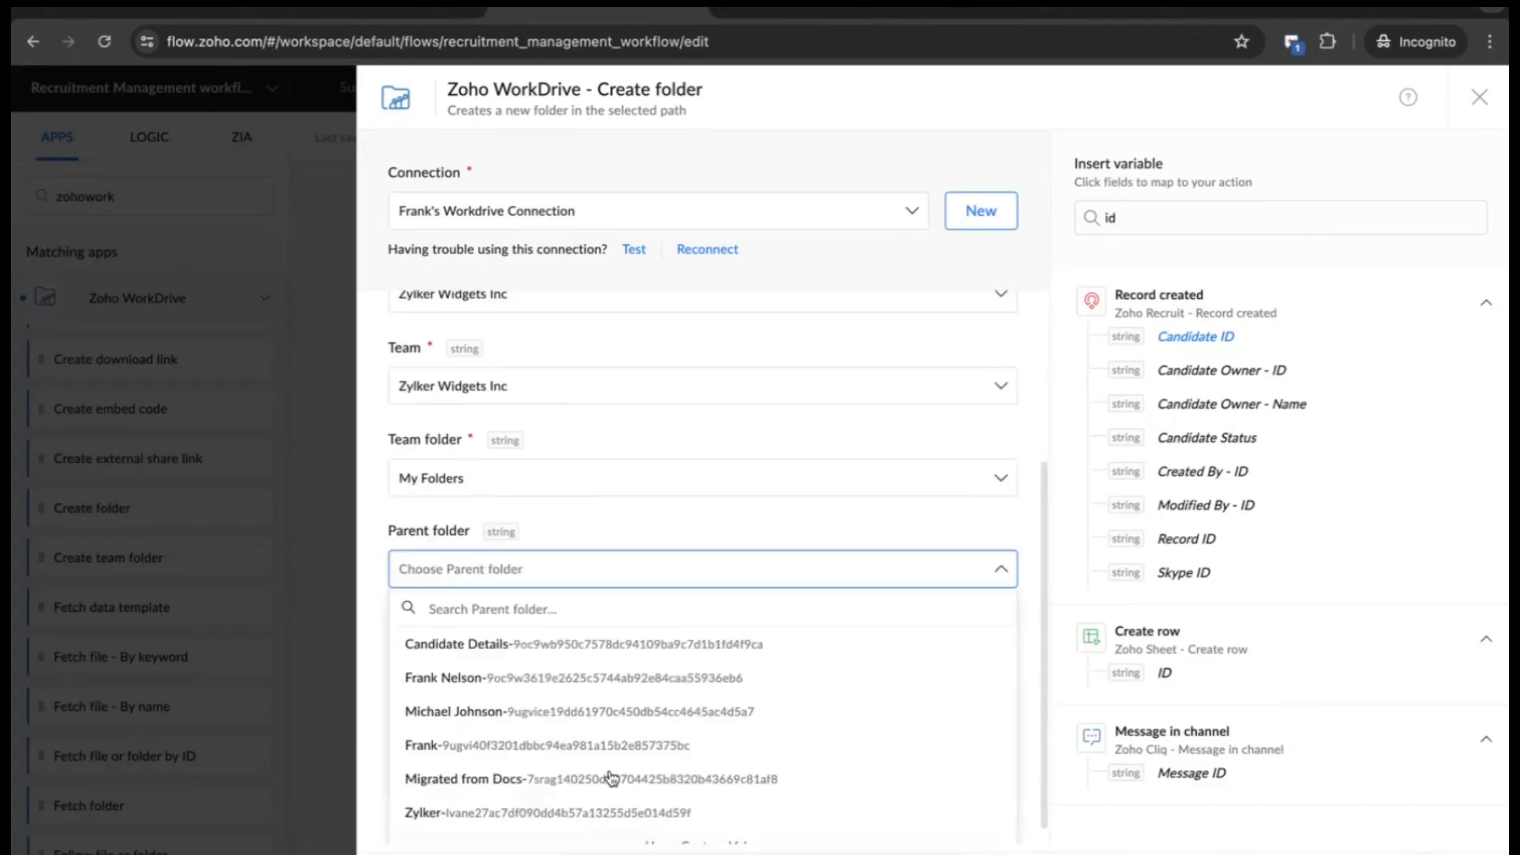
left_click(566, 637)
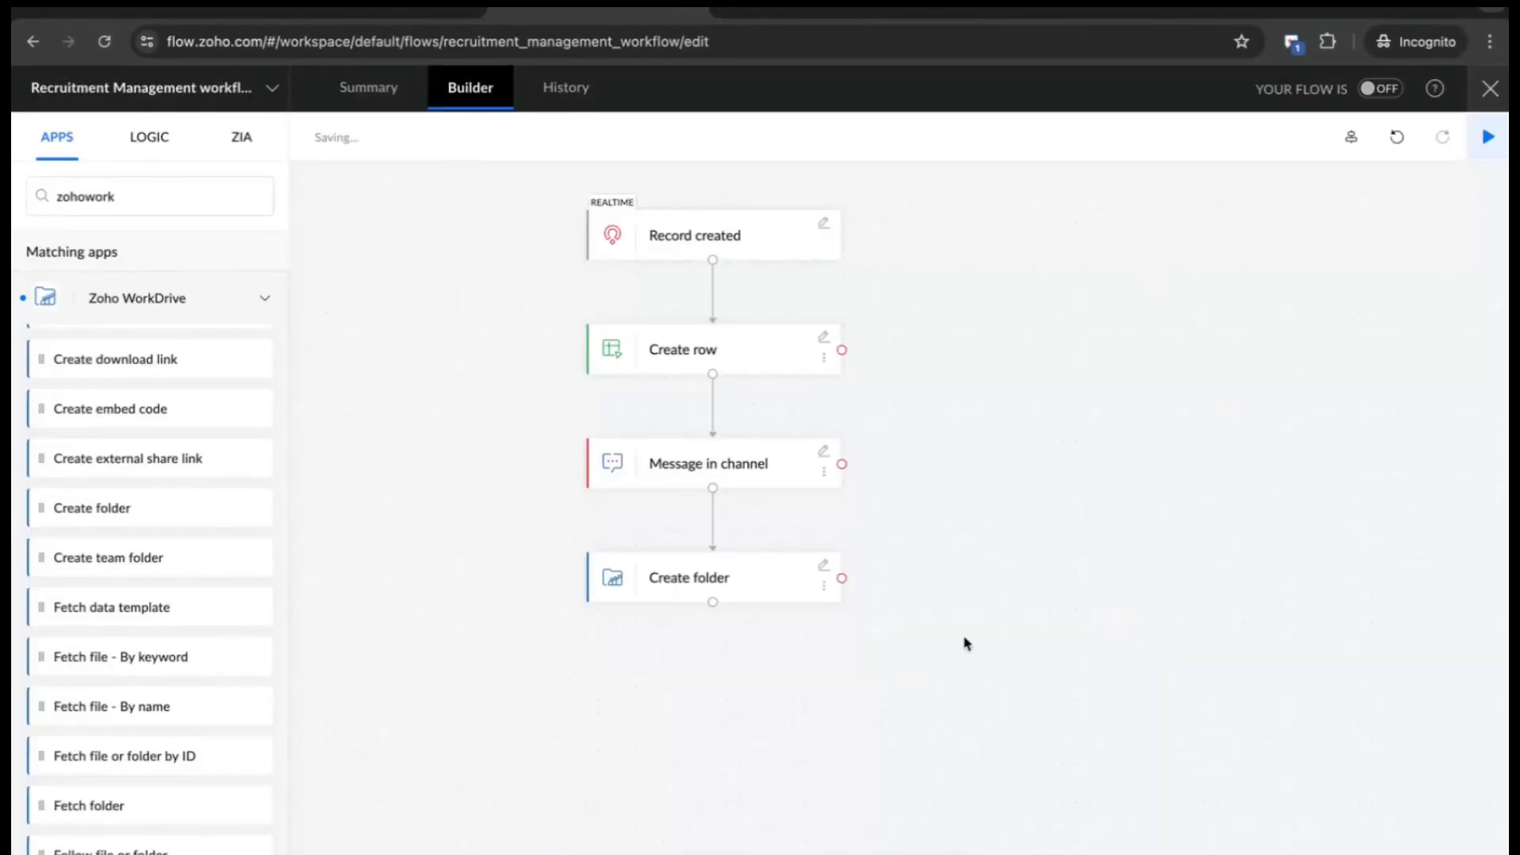
- Turn the recruitment flow ON and start a new candidate record in Zoho Recruit
left_click(1373, 91)
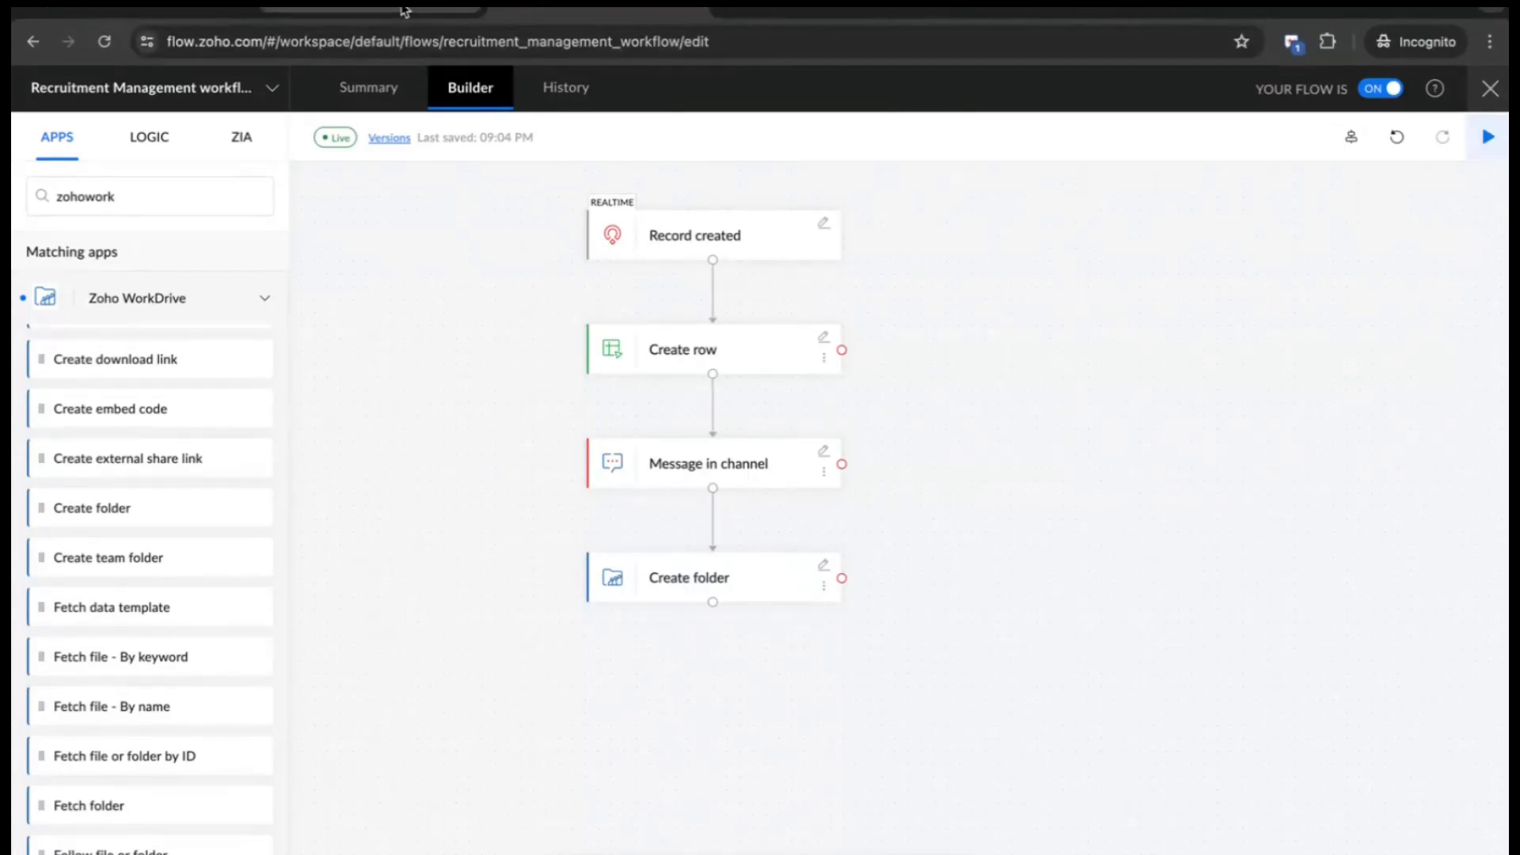
left_click(405, 12)
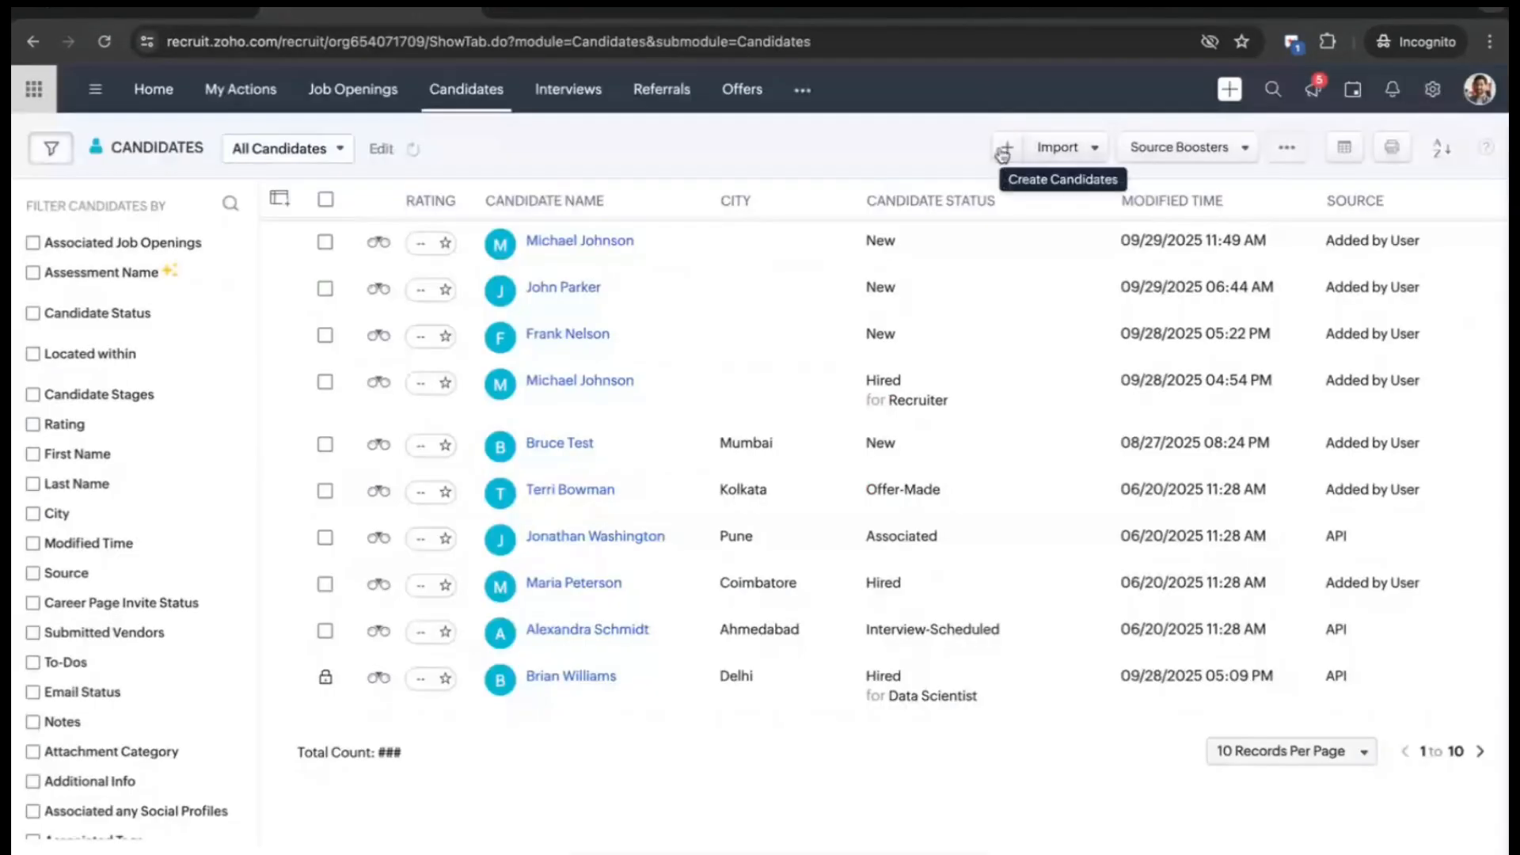
left_click(1003, 152)
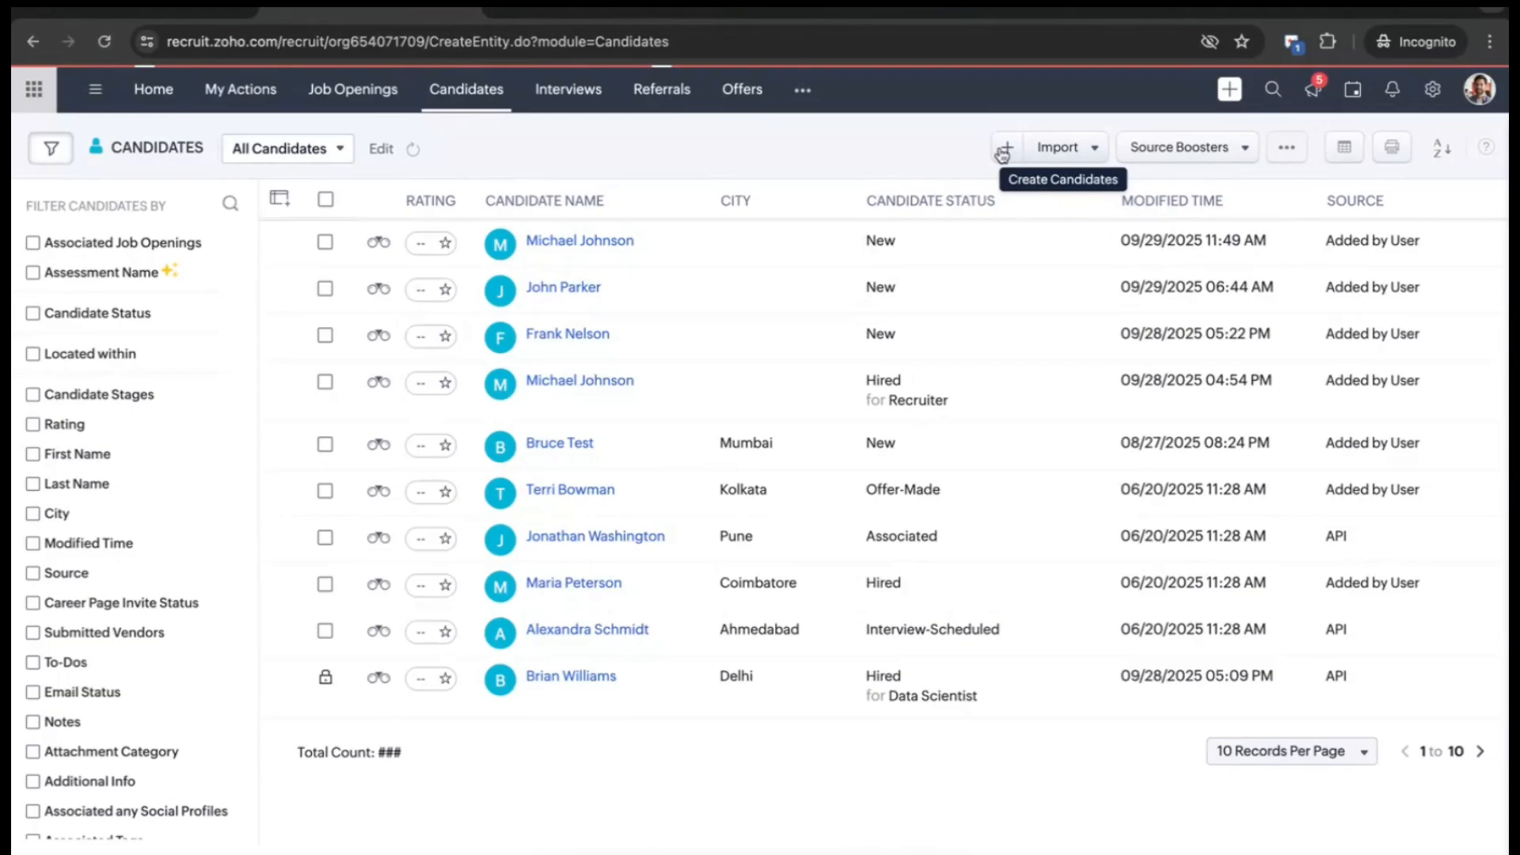
- Enter the test candidate's email, first and last name, and phone number, then save
left_click(478, 264)
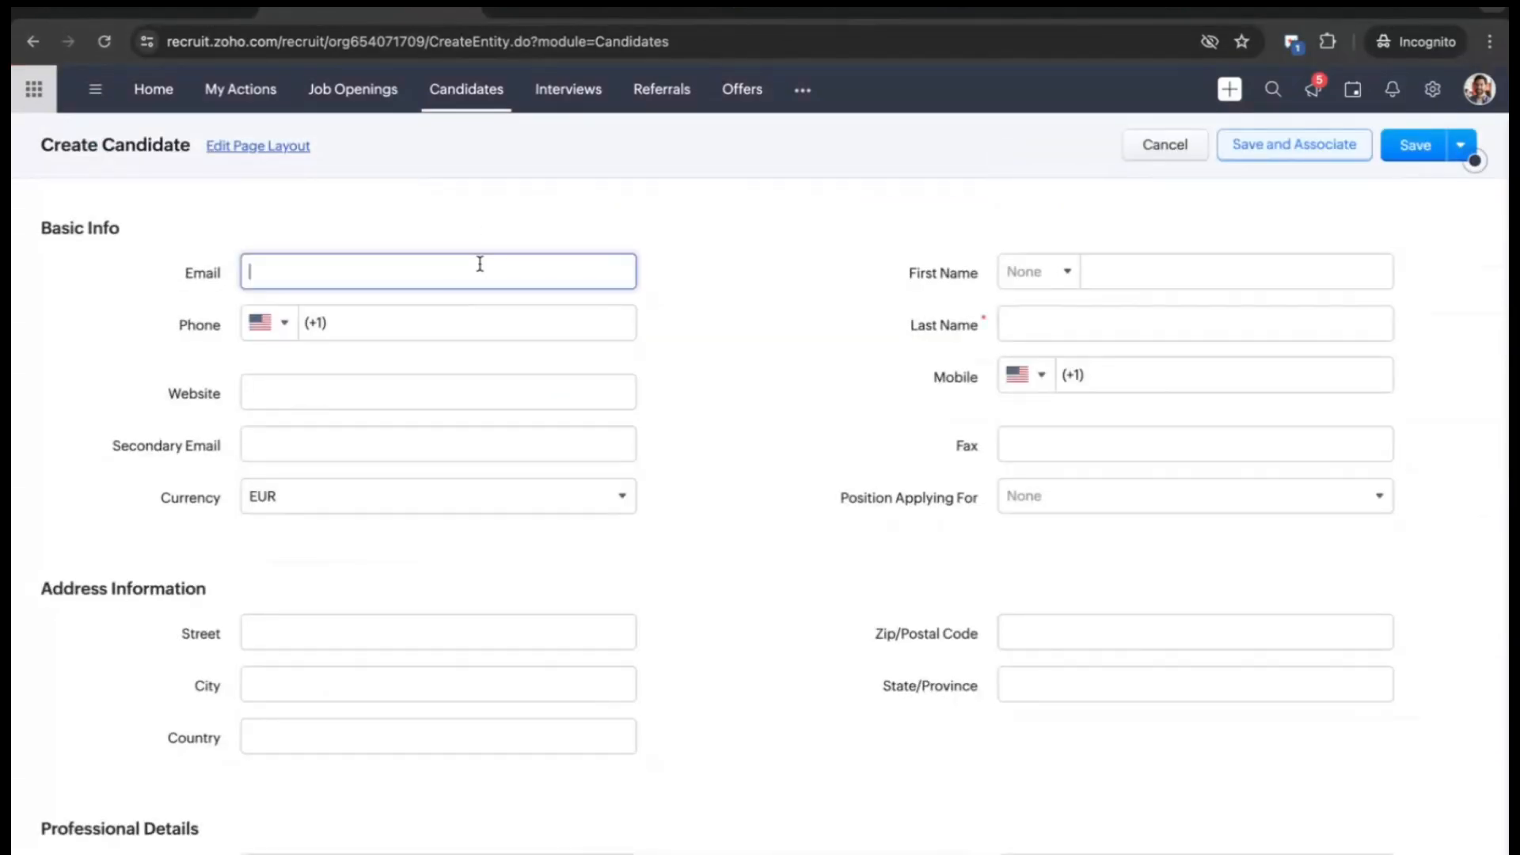
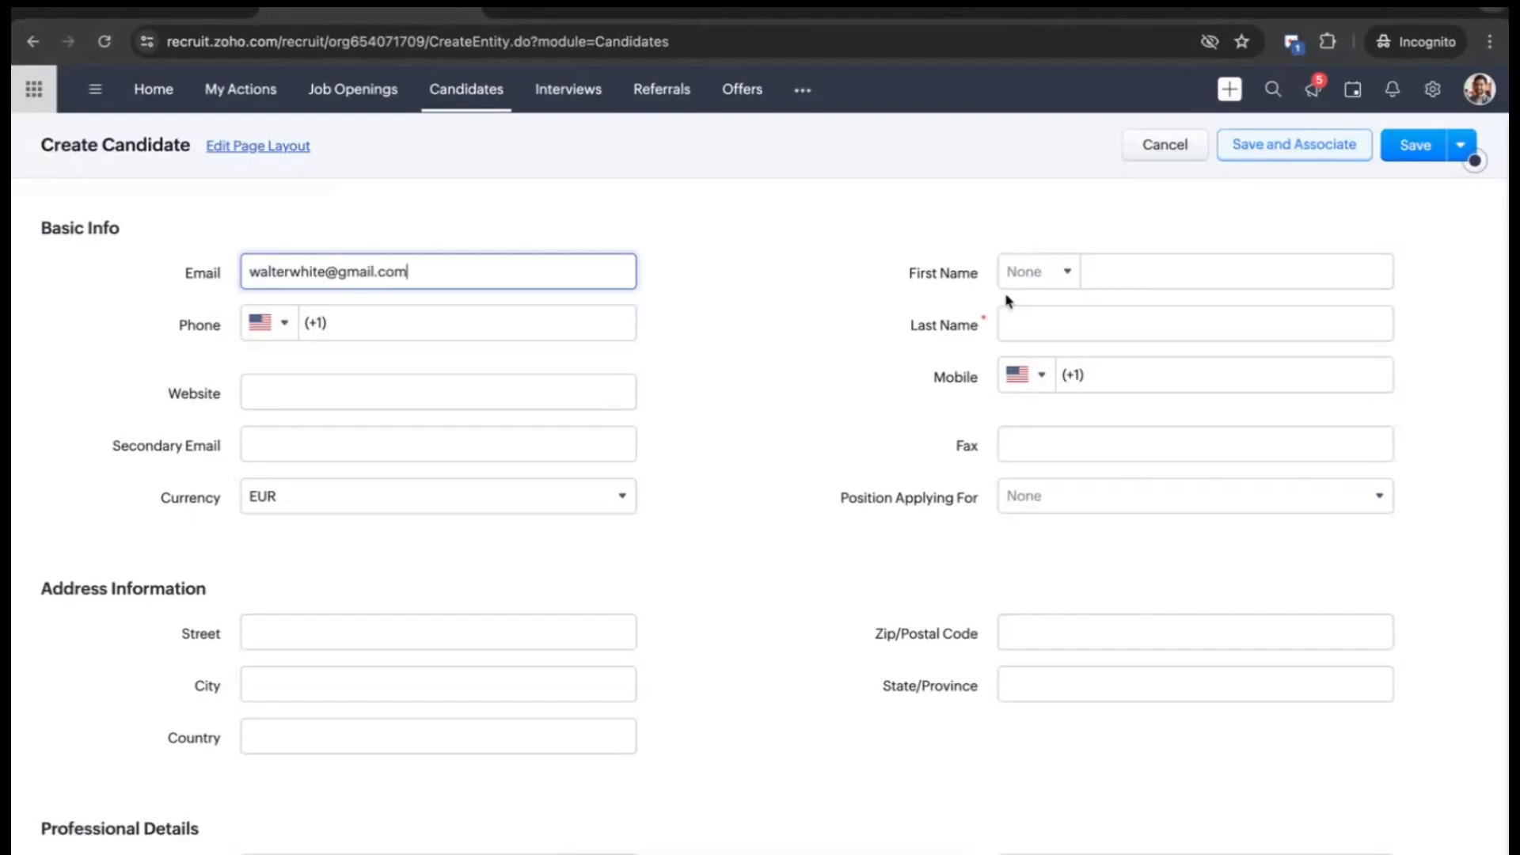
left_click(1130, 264)
type("Wlater")
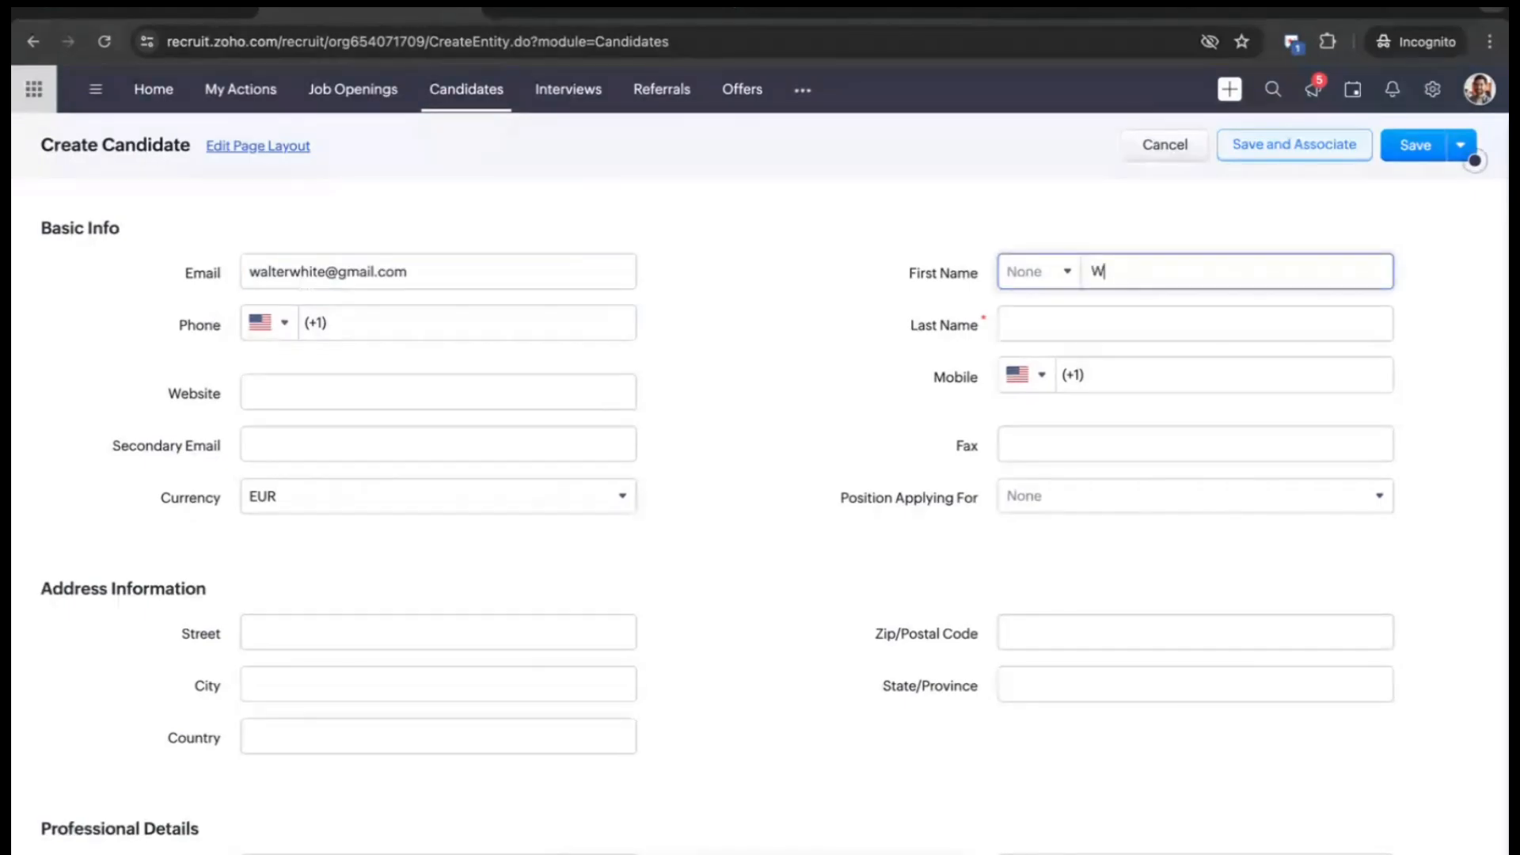
key("BackSpace")
key("BackSpace")
key("BackSpace")
key("BackSpace")
key("BackSpace")
type("a")
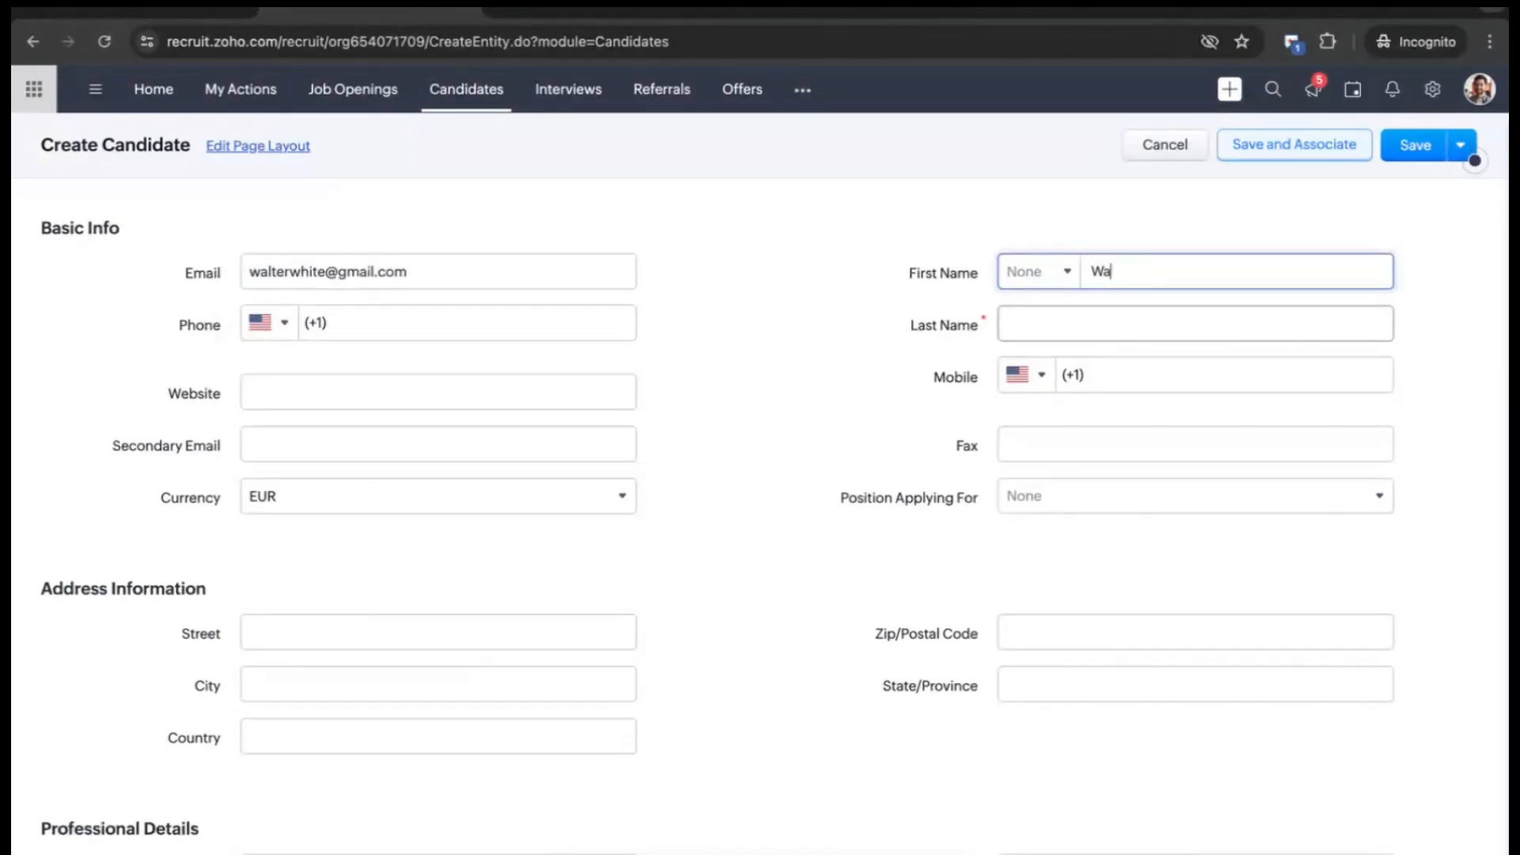
type("lter")
left_click(1133, 323)
type("Wjot")
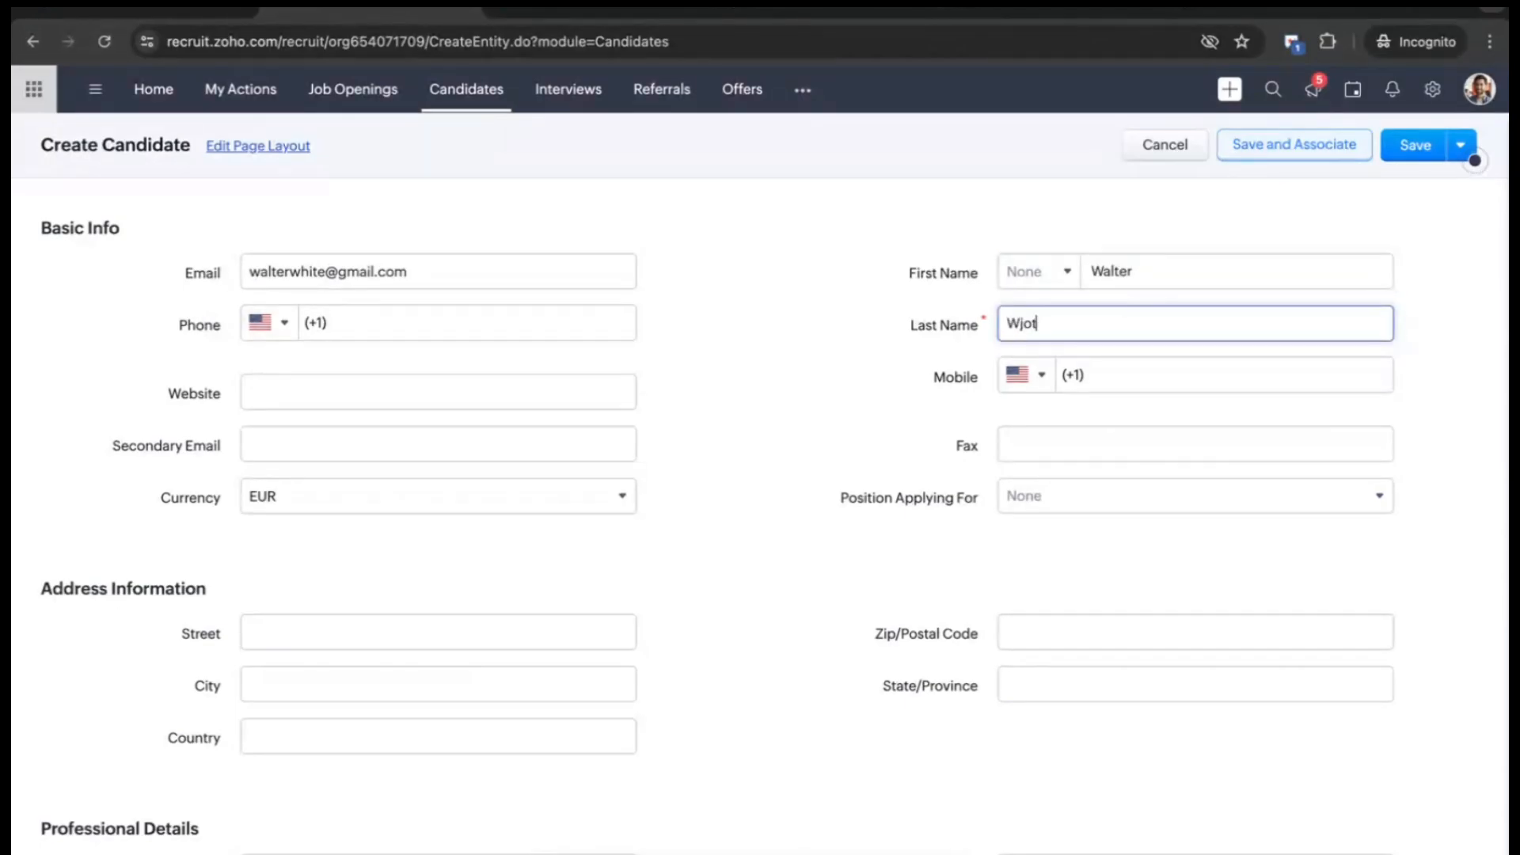
key("BackSpace")
key("BackSpace")
key("BackSpace")
type("hite")
left_click(554, 327)
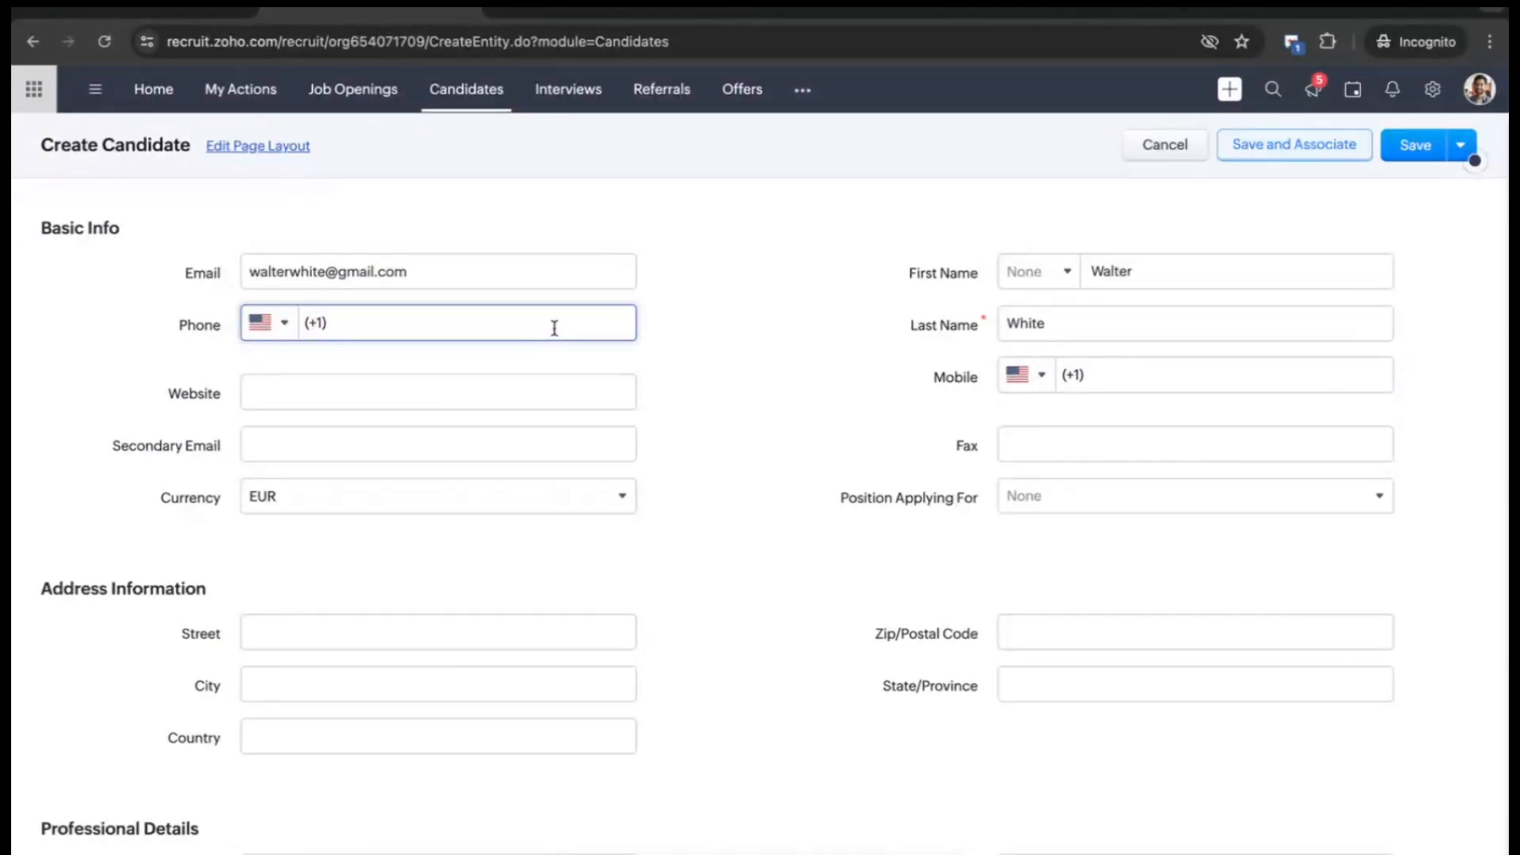
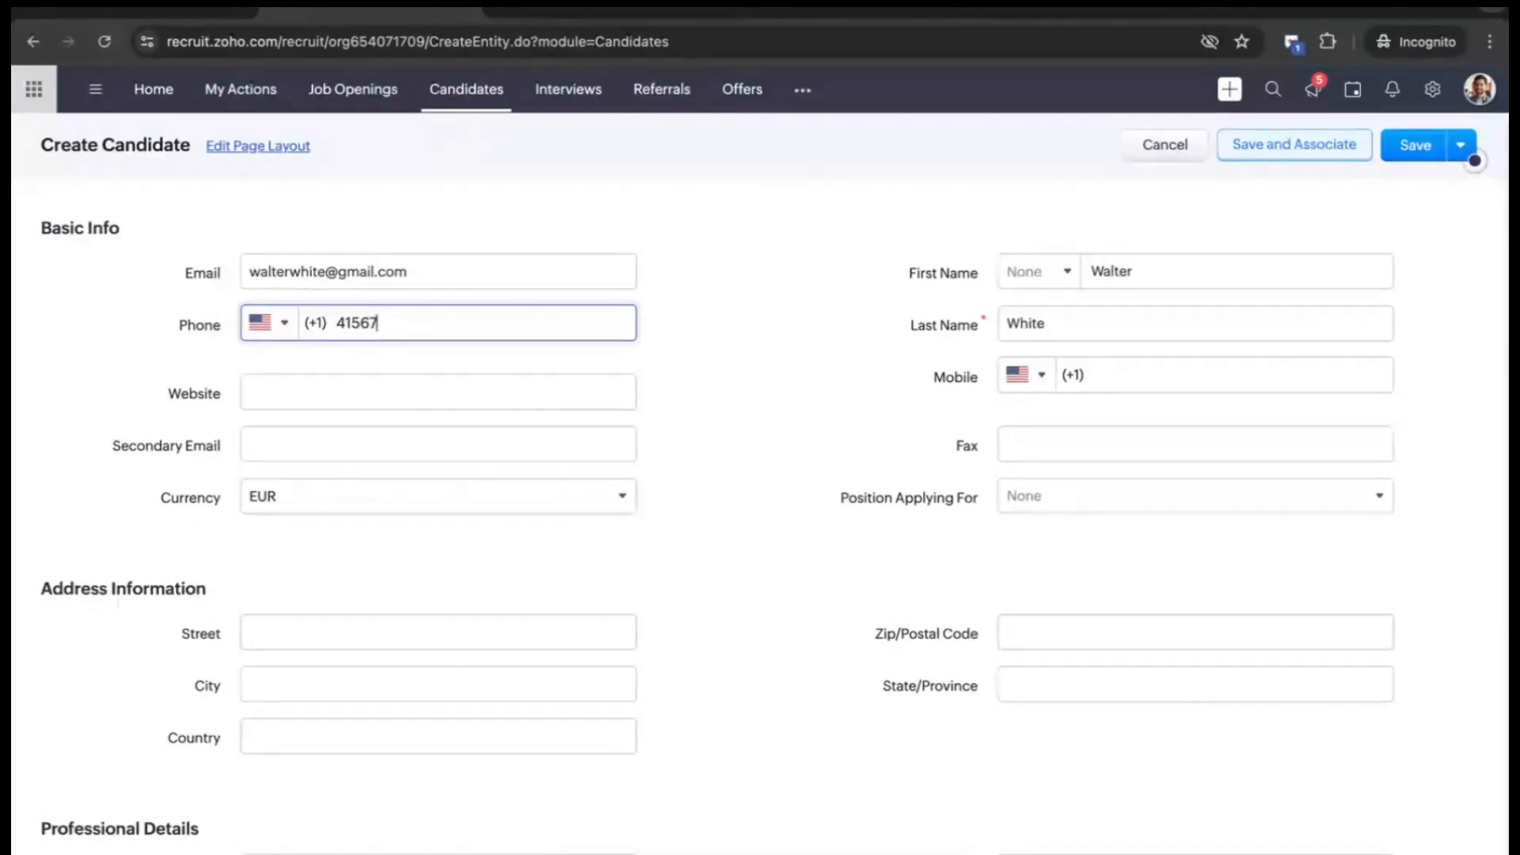
left_click(1422, 153)
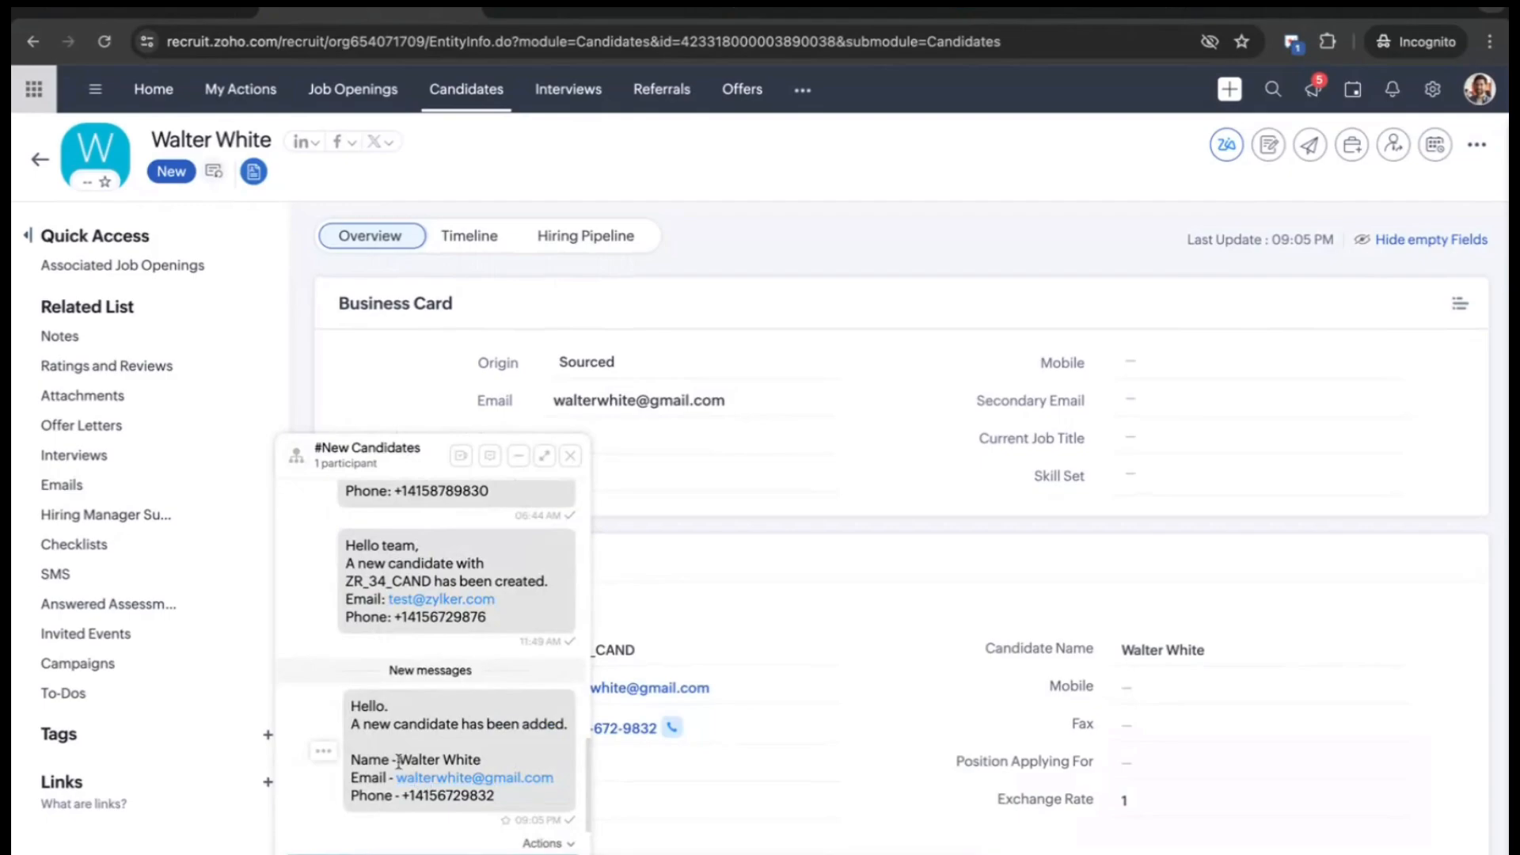
- Check the candidate name in the #New Candidates Cliq notification, close the chat, and switch to Sheet
mouse_move(399, 761)
left_mouse_down()
mouse_move(483, 762)
mouse_move(484, 779)
mouse_move(395, 779)
left_mouse_up()
left_click(570, 456)
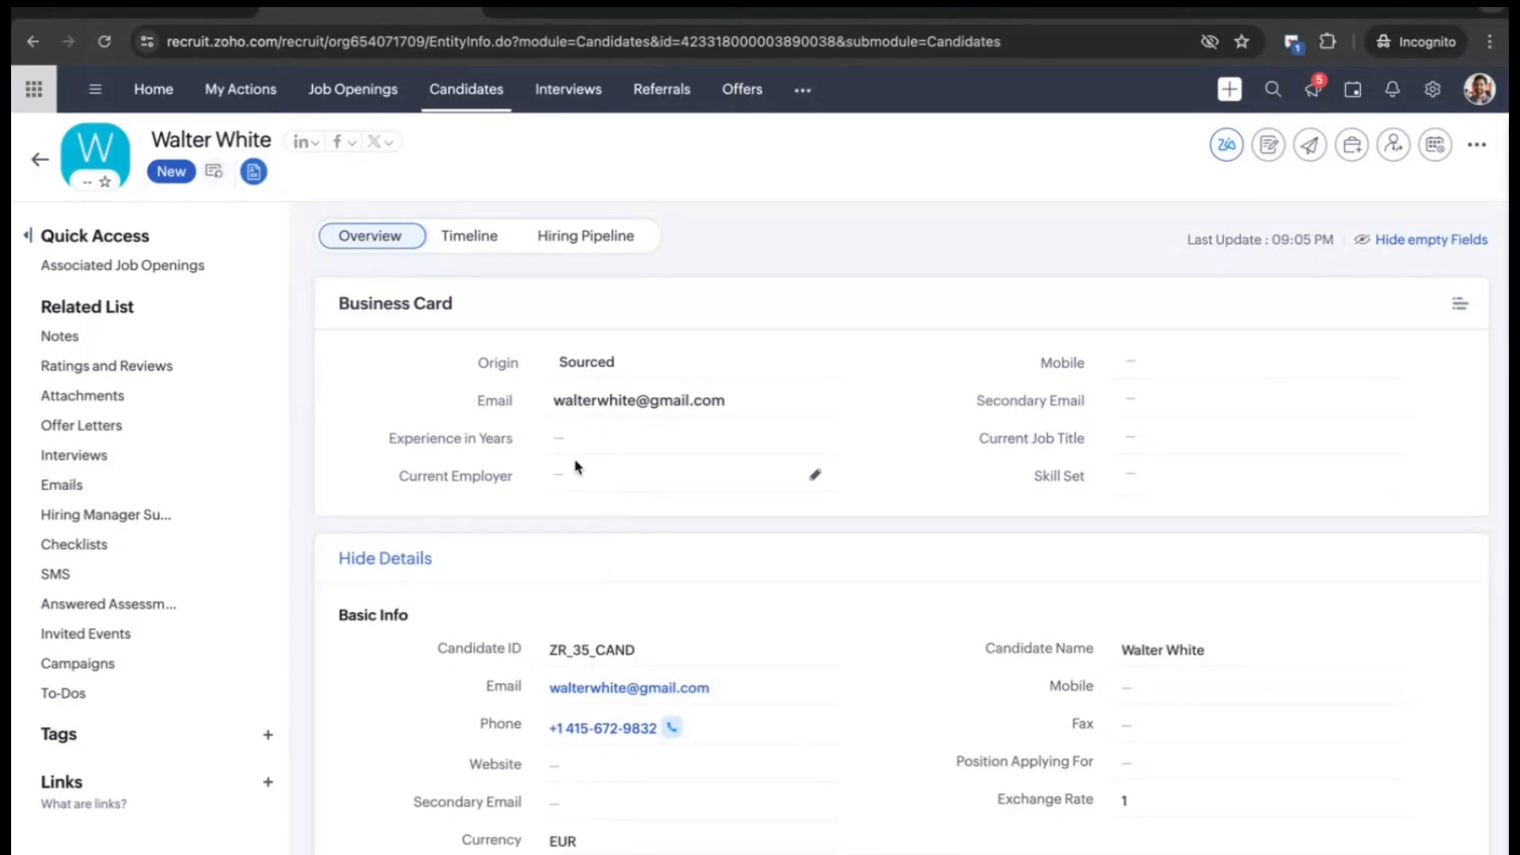
left_click(799, 16)
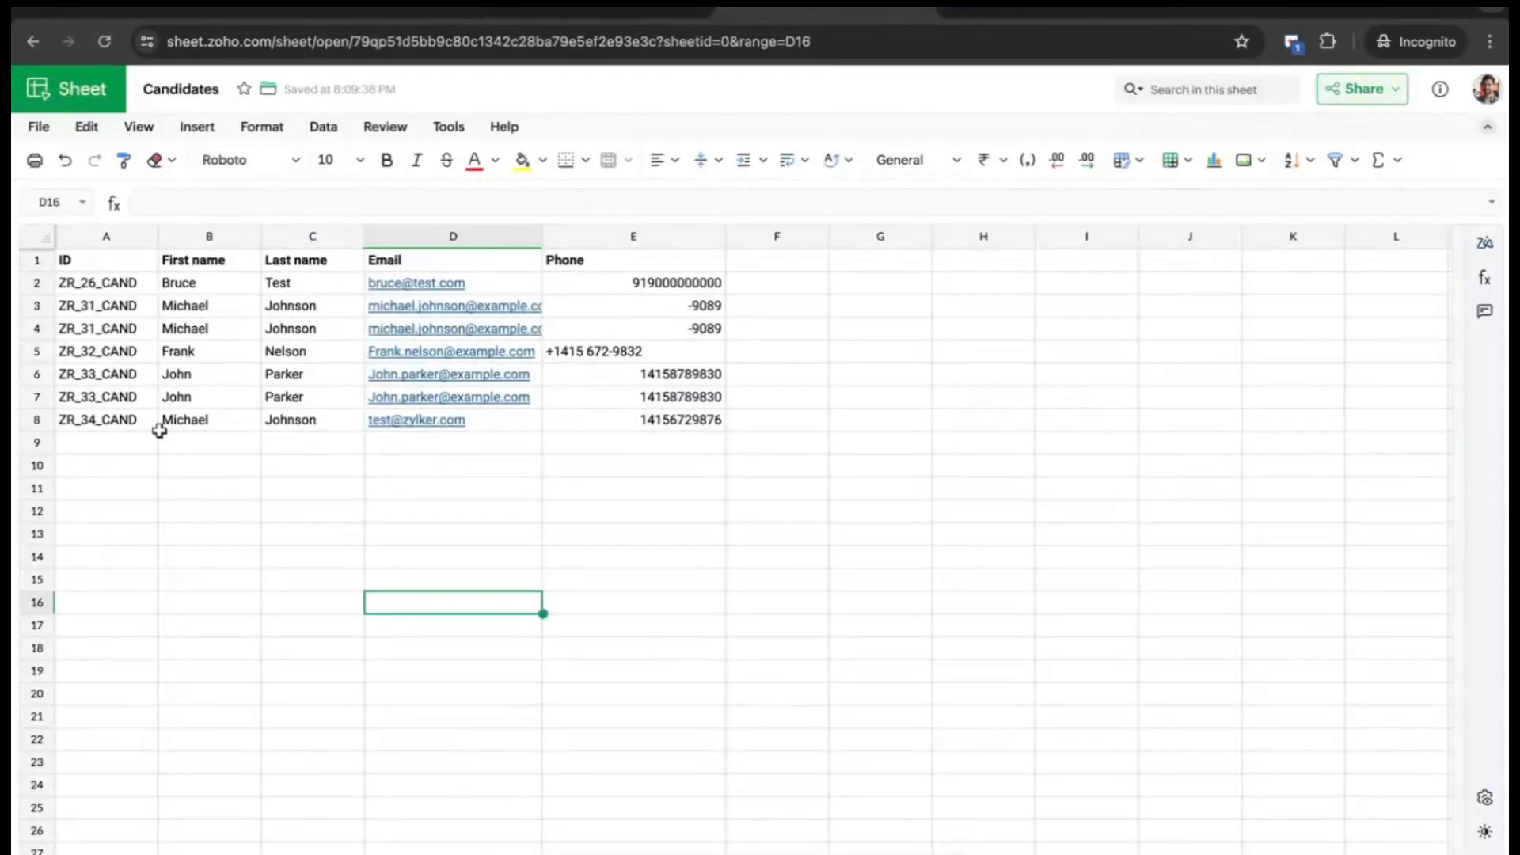
- Refresh the sheet, verify row 9's name and phone and the WorkDrive folder, then return to Flow
left_click(101, 44)
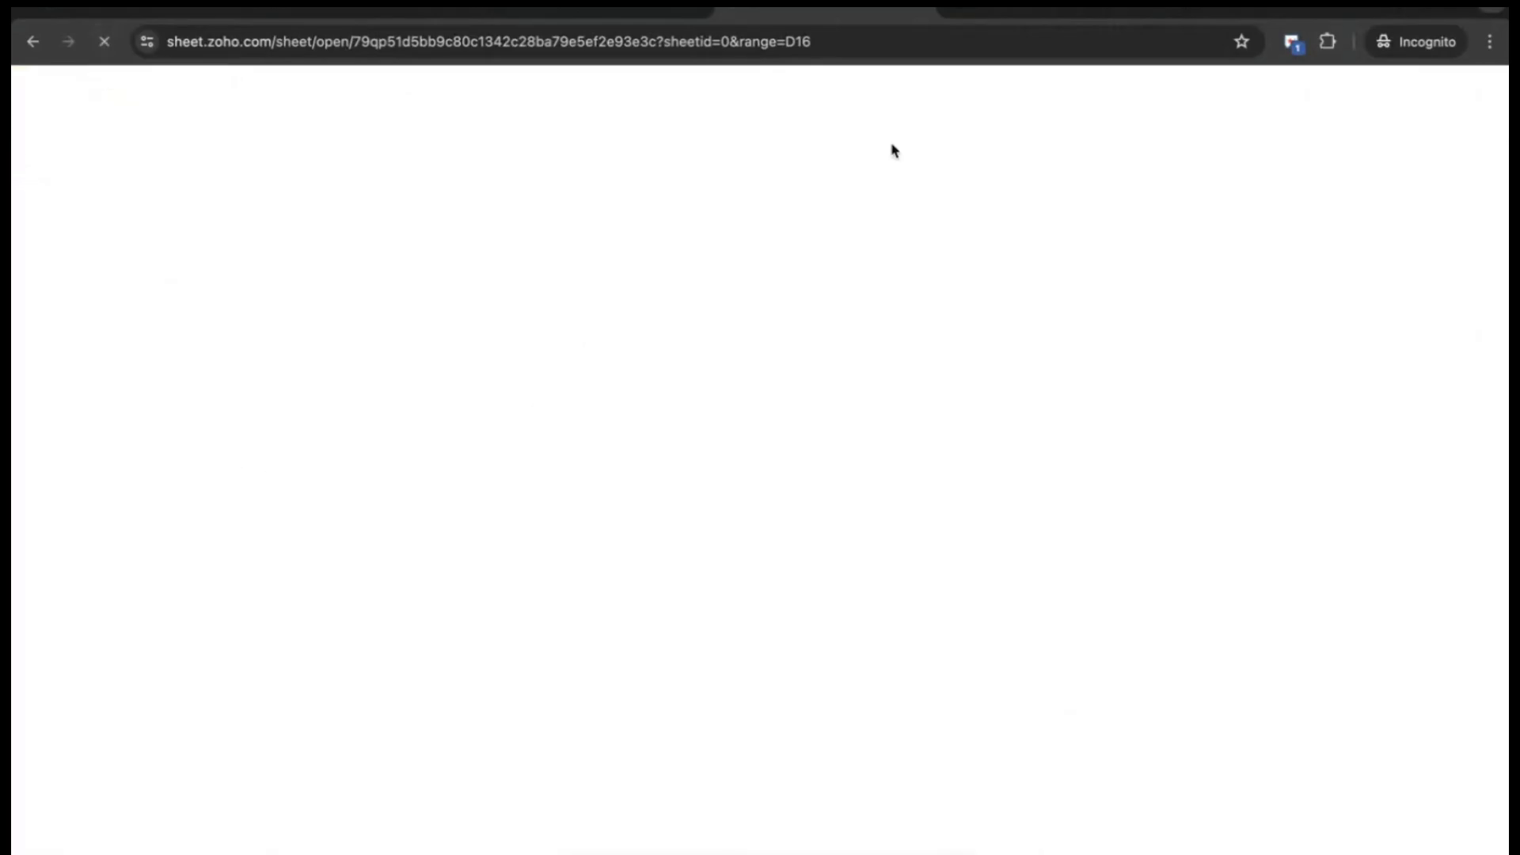
left_click(1005, 15)
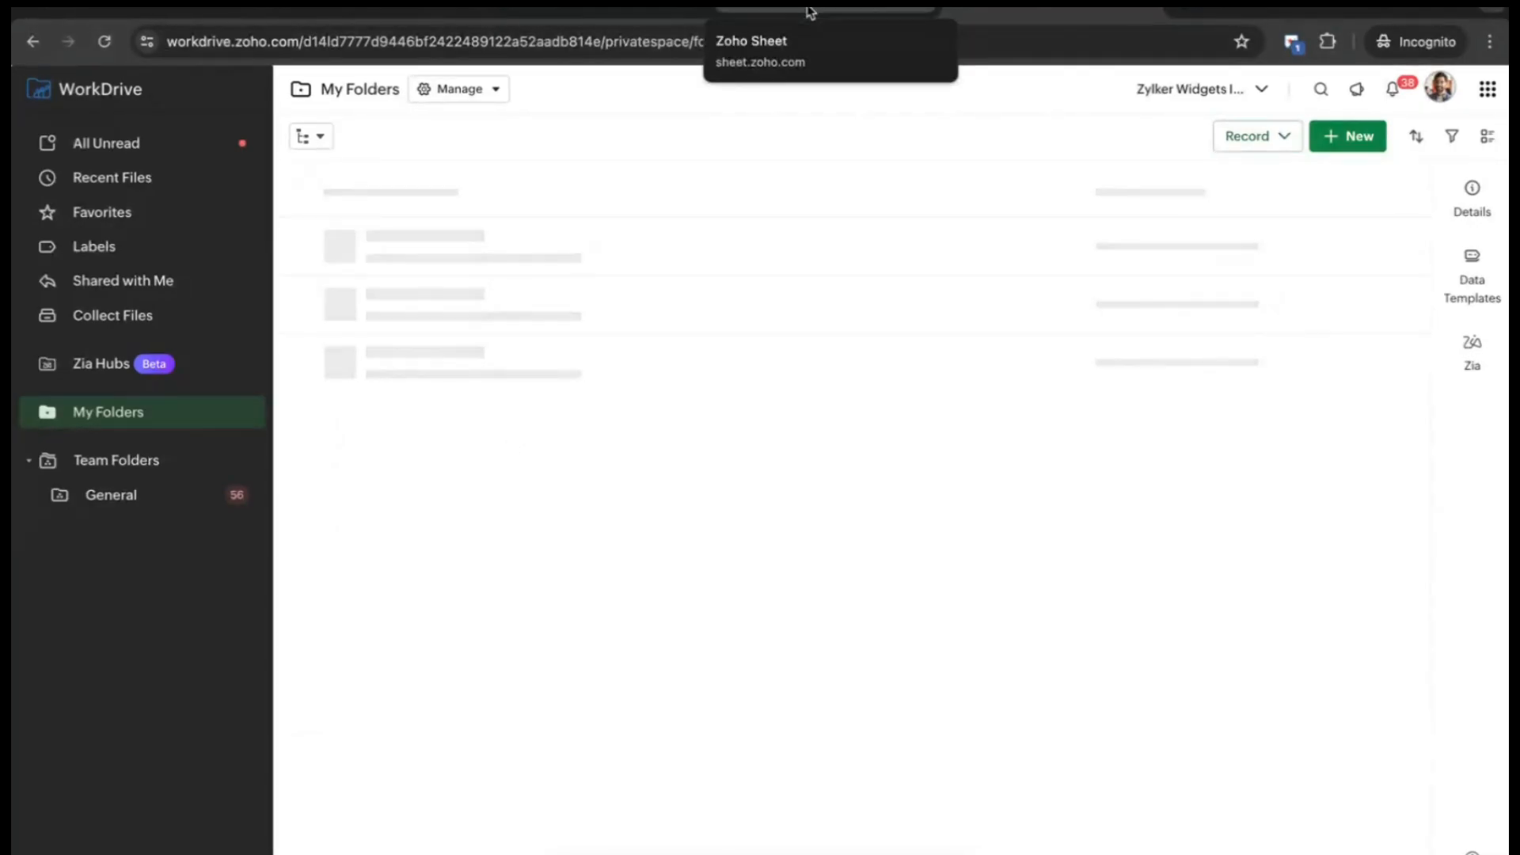
left_click(809, 11)
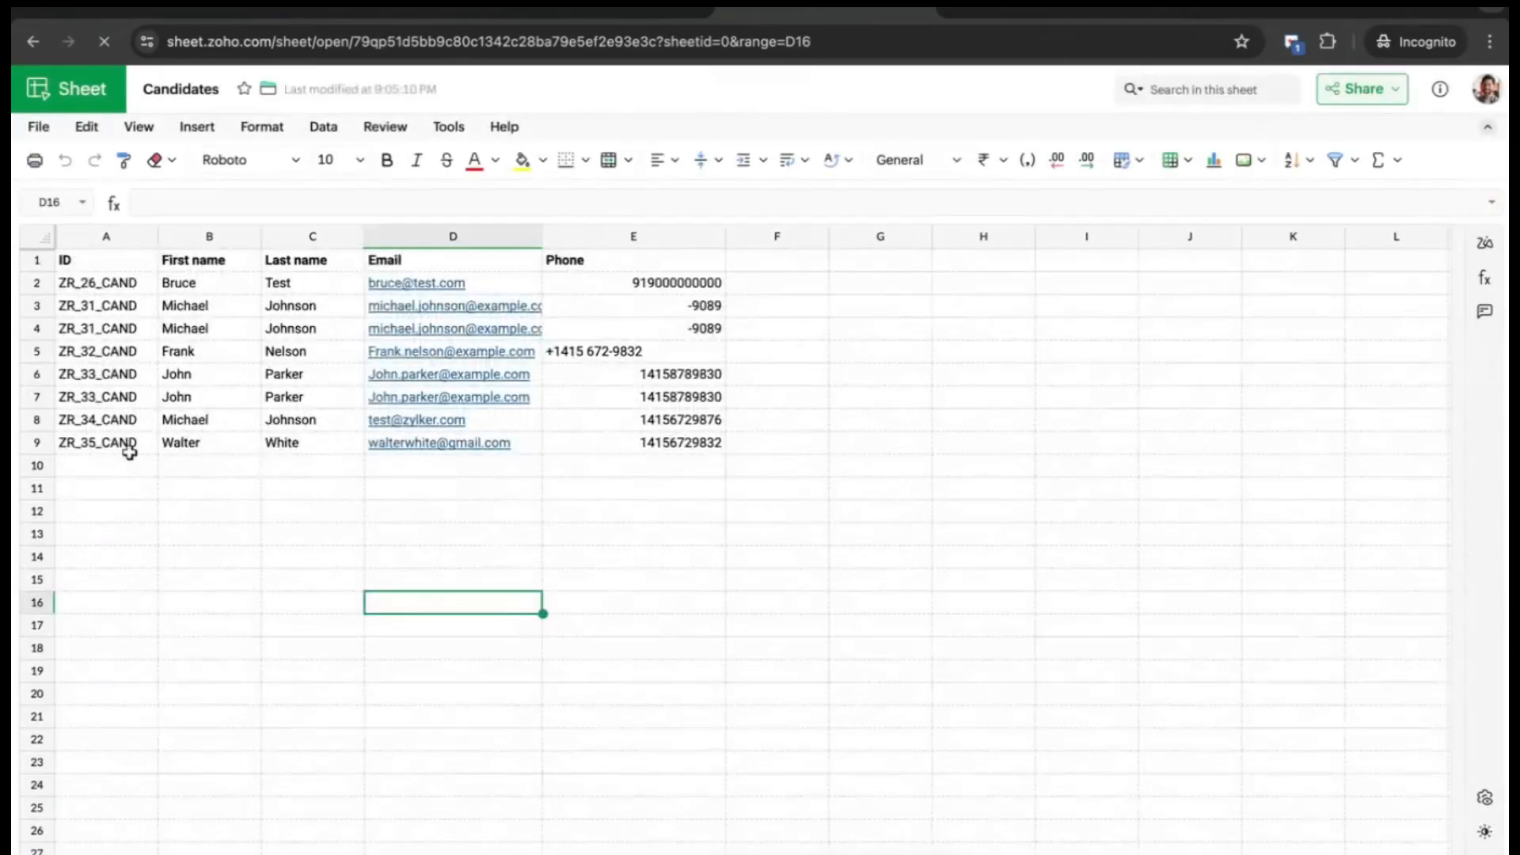
left_click(173, 449)
left_click(295, 444)
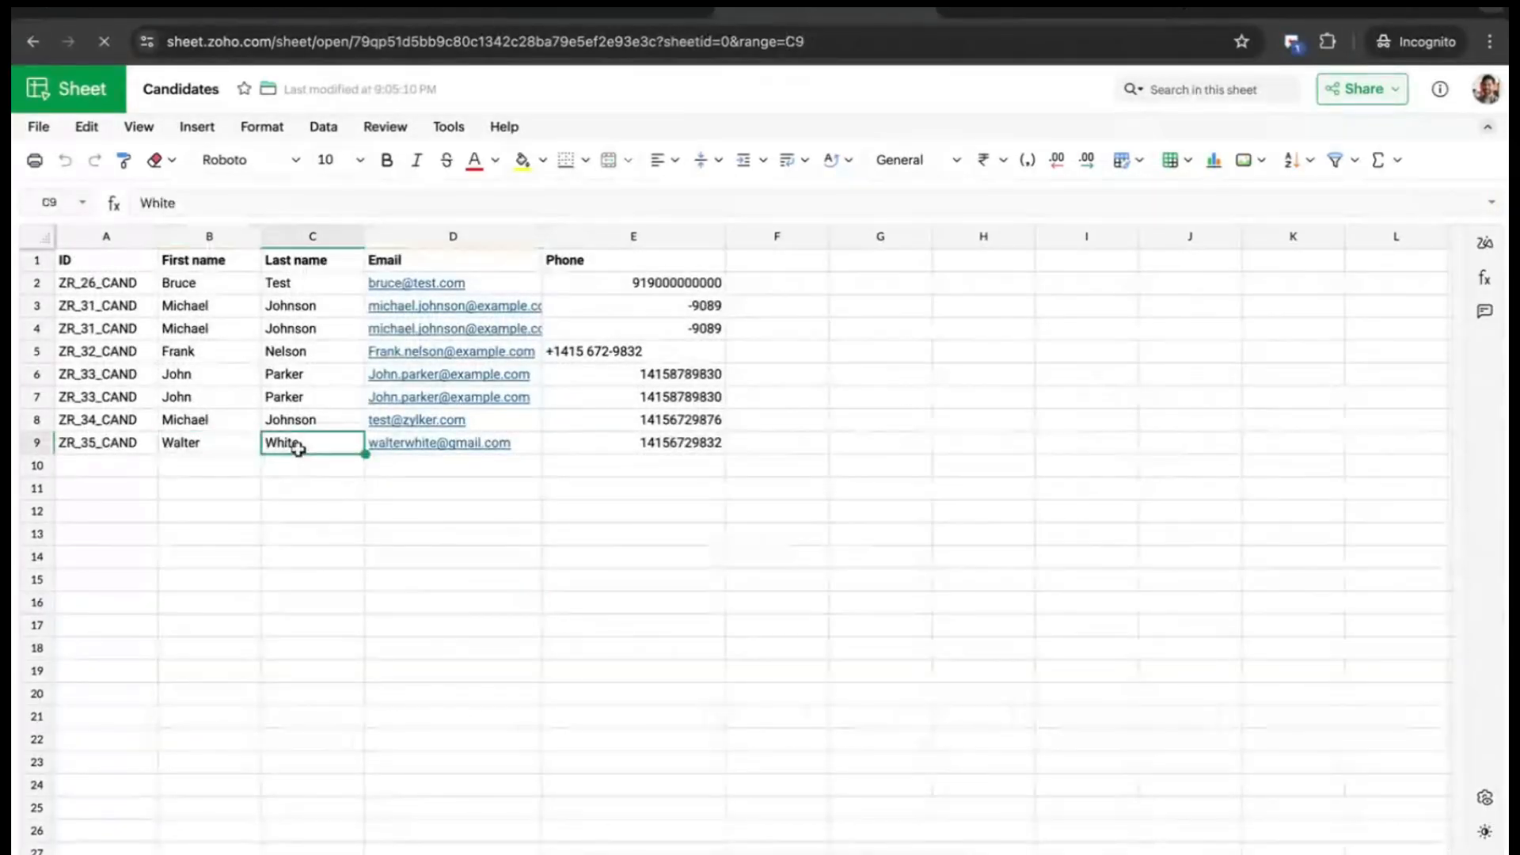
left_click(665, 445)
left_click(1021, 12)
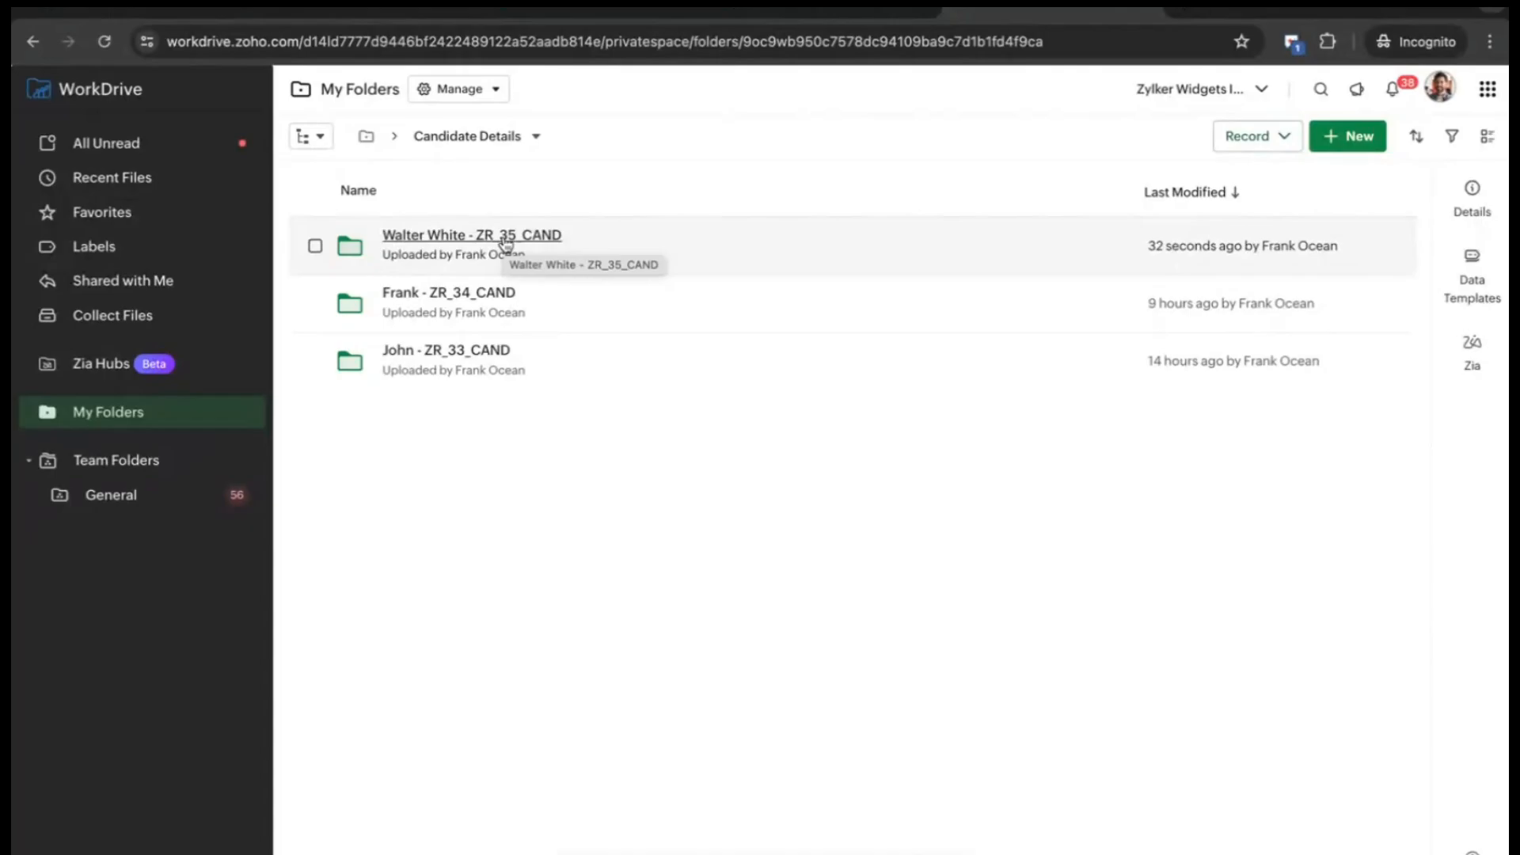
left_click(631, 13)
left_click(125, 193)
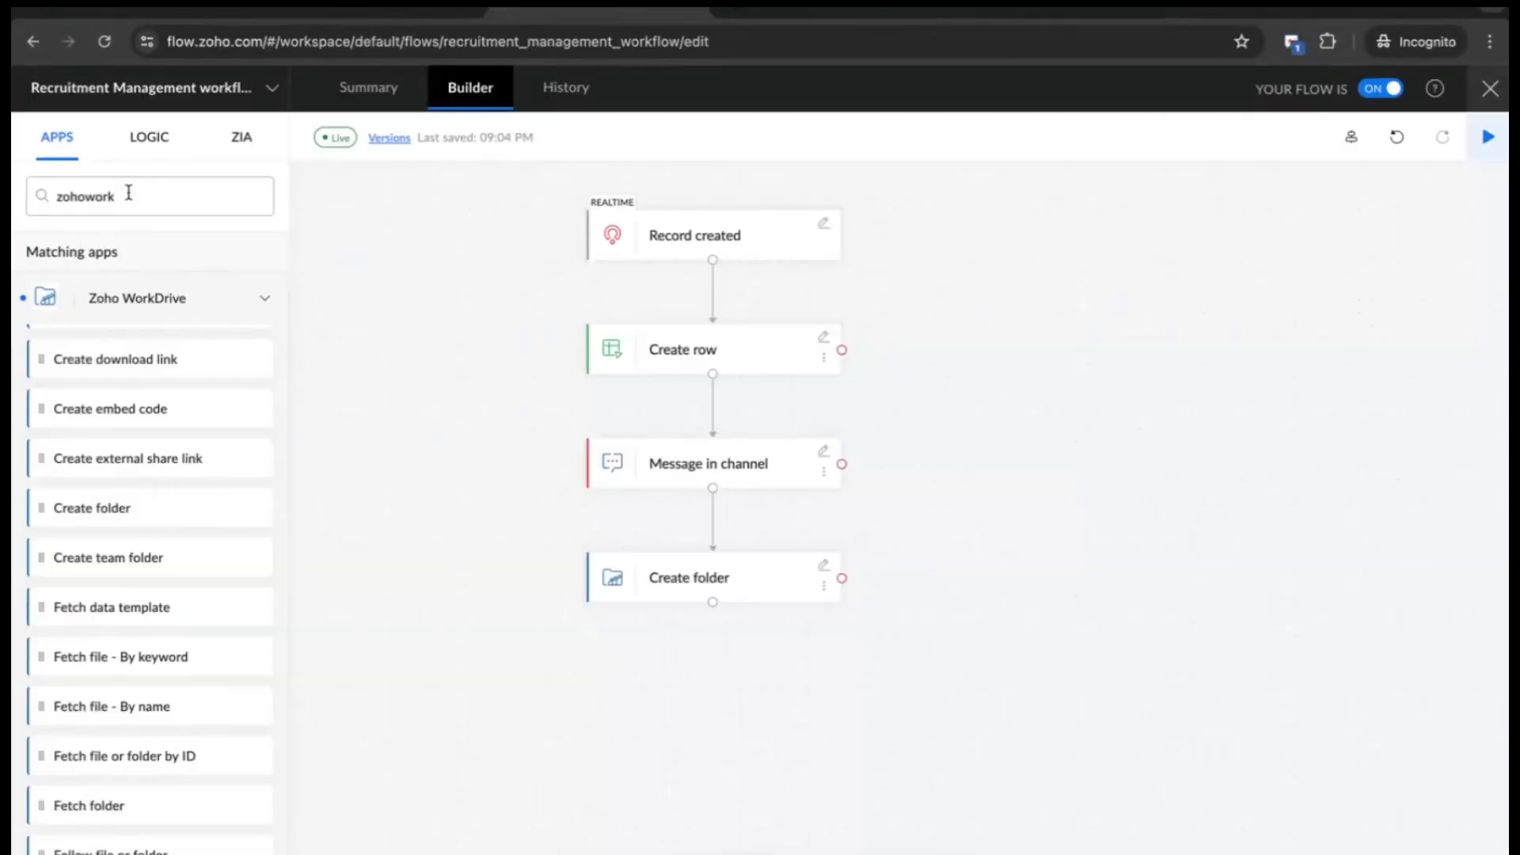
- Clear the app search, browse the app list and LOGIC blocks, then close the builder
key("ctrl+a")
key("BackSpace")
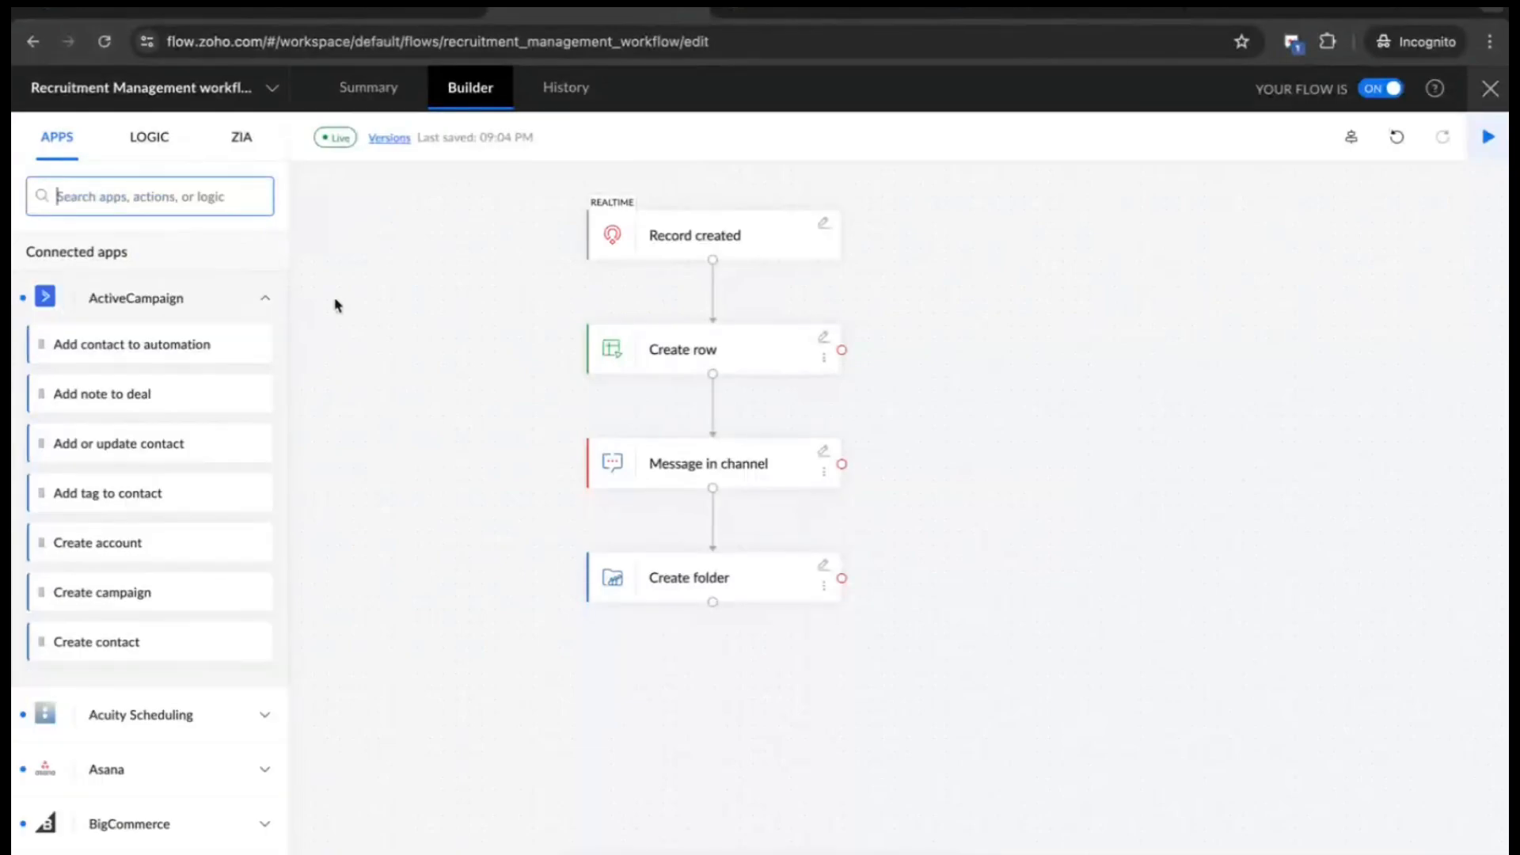
left_click(262, 305)
scroll(187, 475, "down", 20)
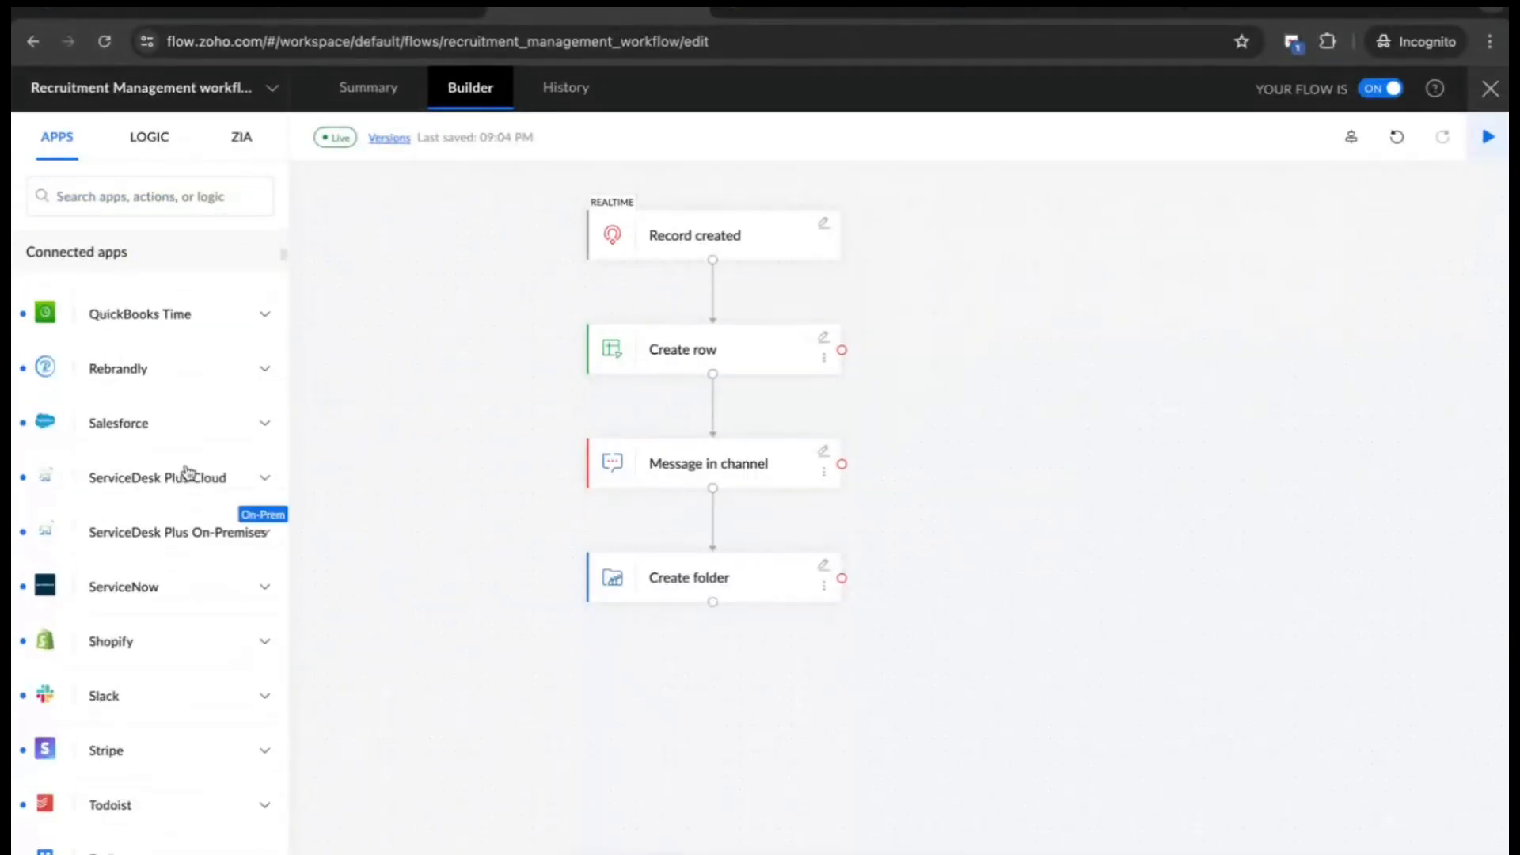
scroll(230, 356, "down", 20)
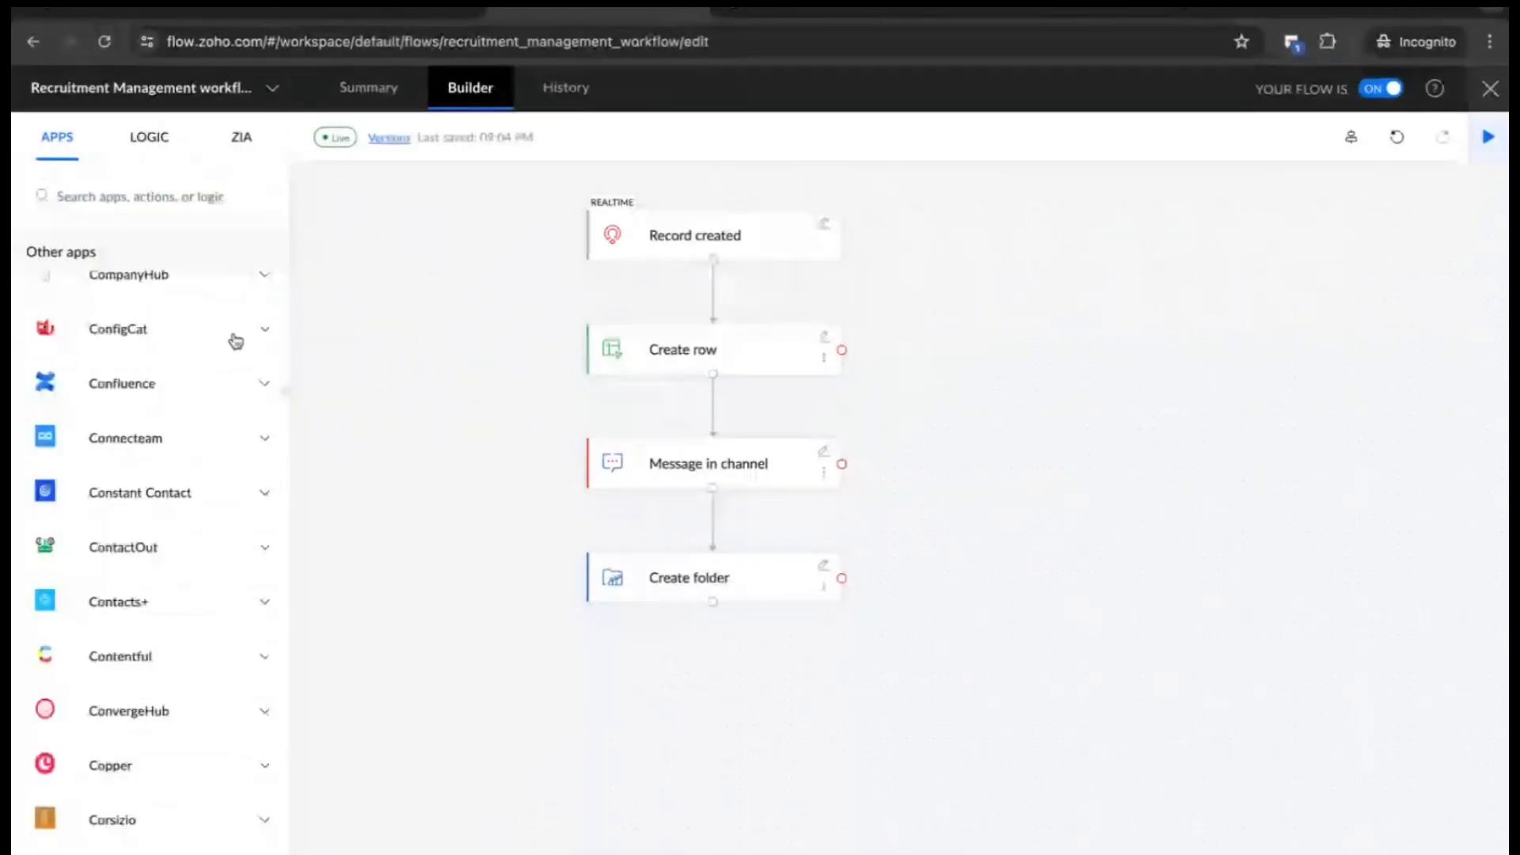
scroll(240, 330, "up", 20)
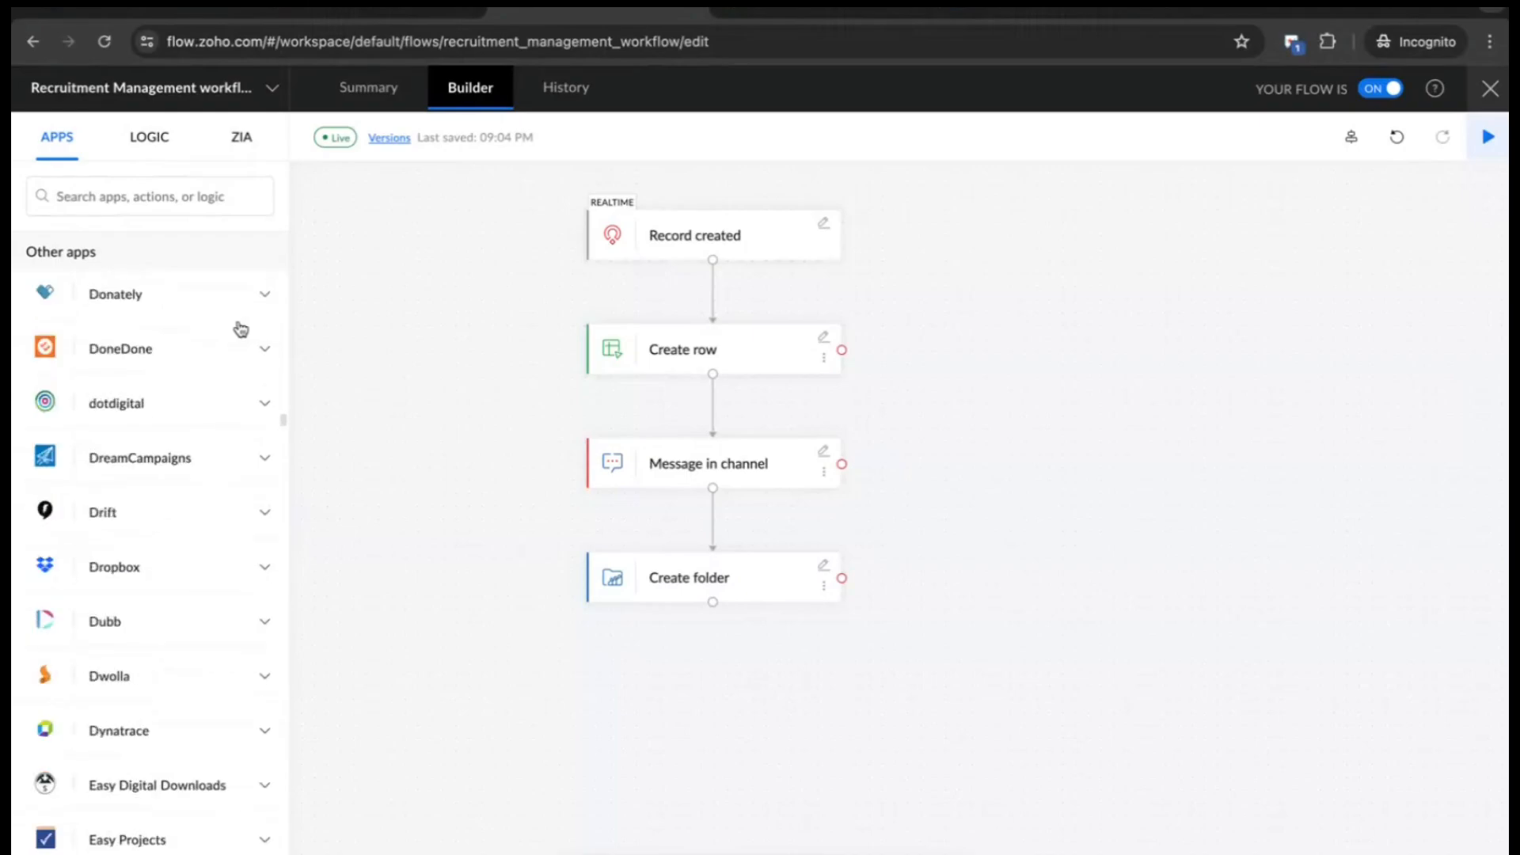
scroll(241, 329, "up", 5)
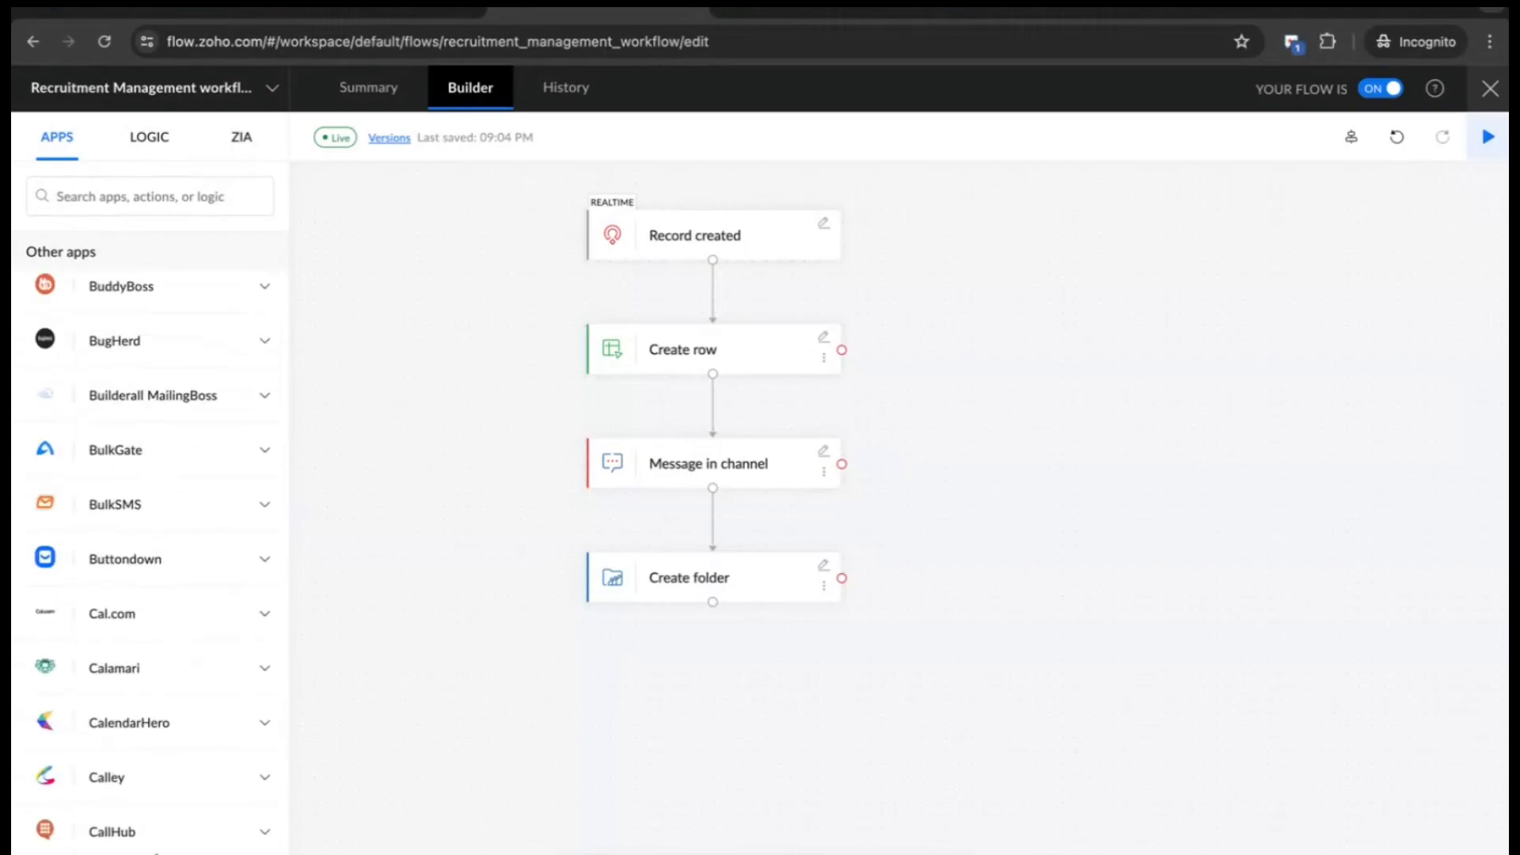
scroll(207, 425, "up", 15)
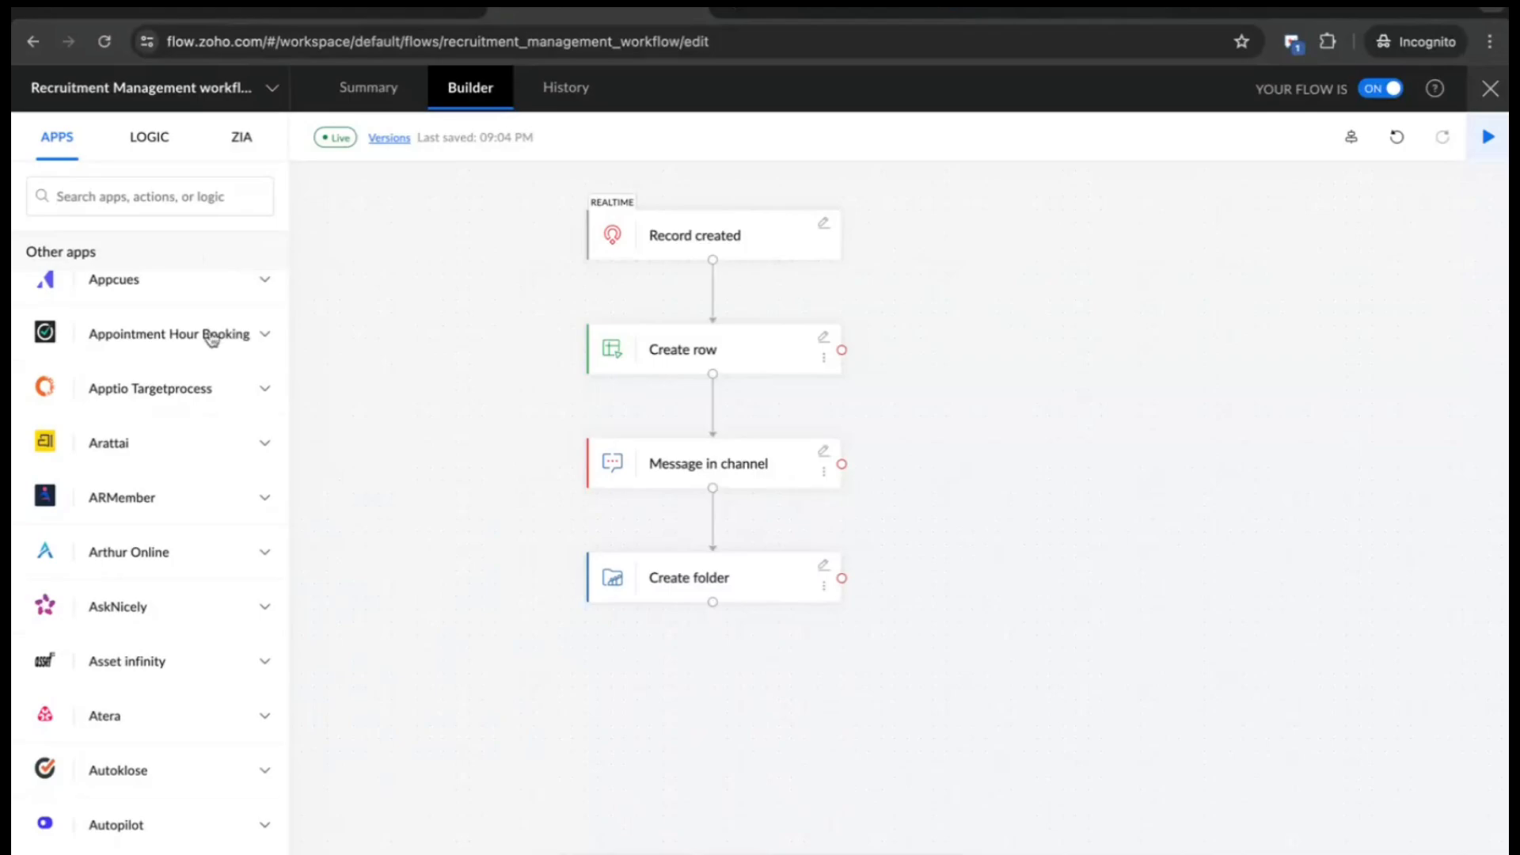
scroll(213, 339, "up", 5)
scroll(210, 339, "up", 10)
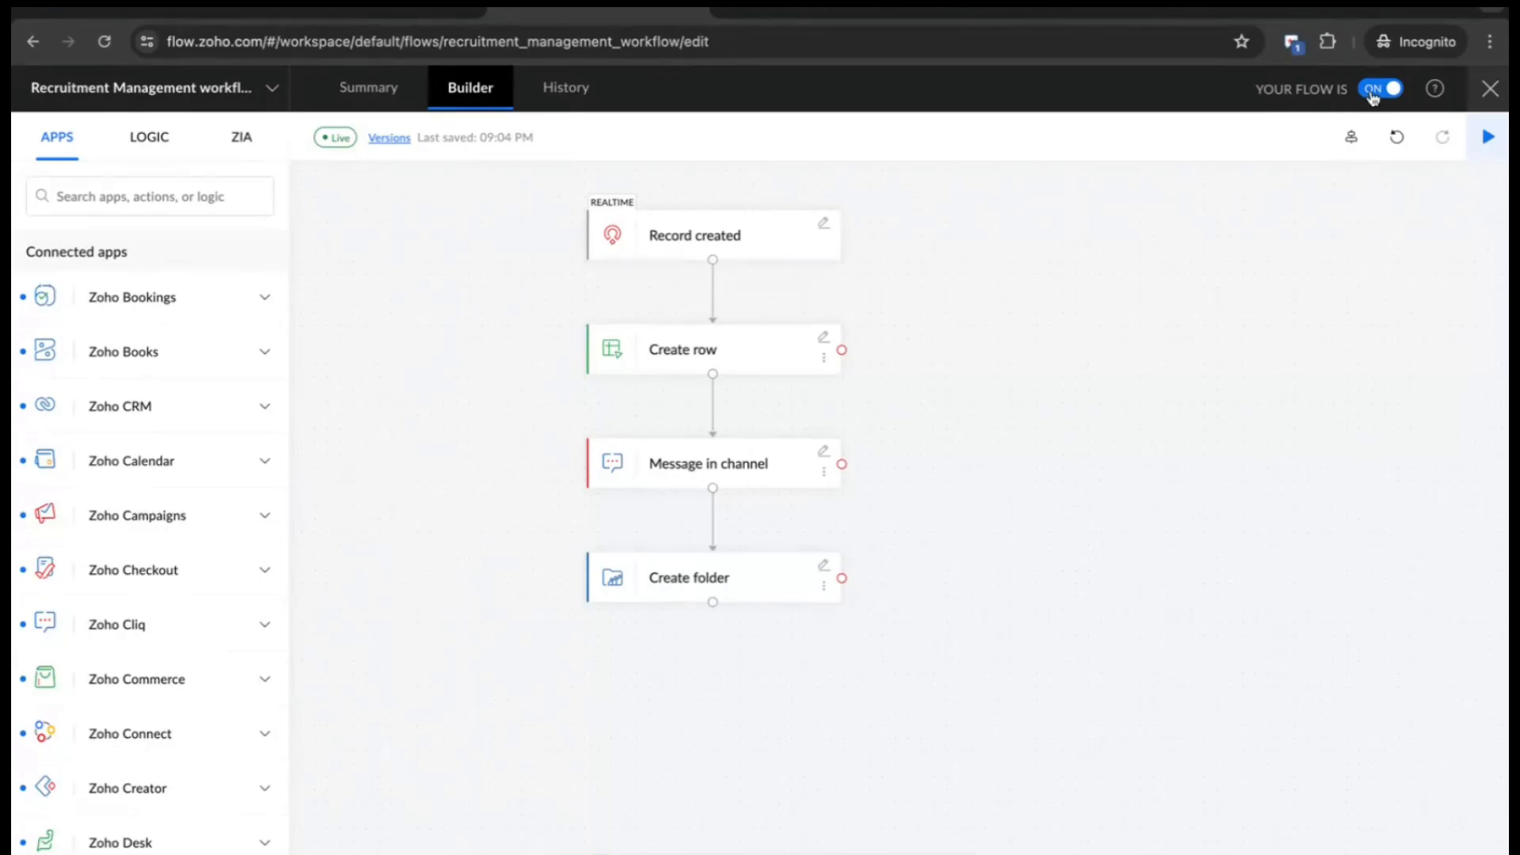
left_click(150, 138)
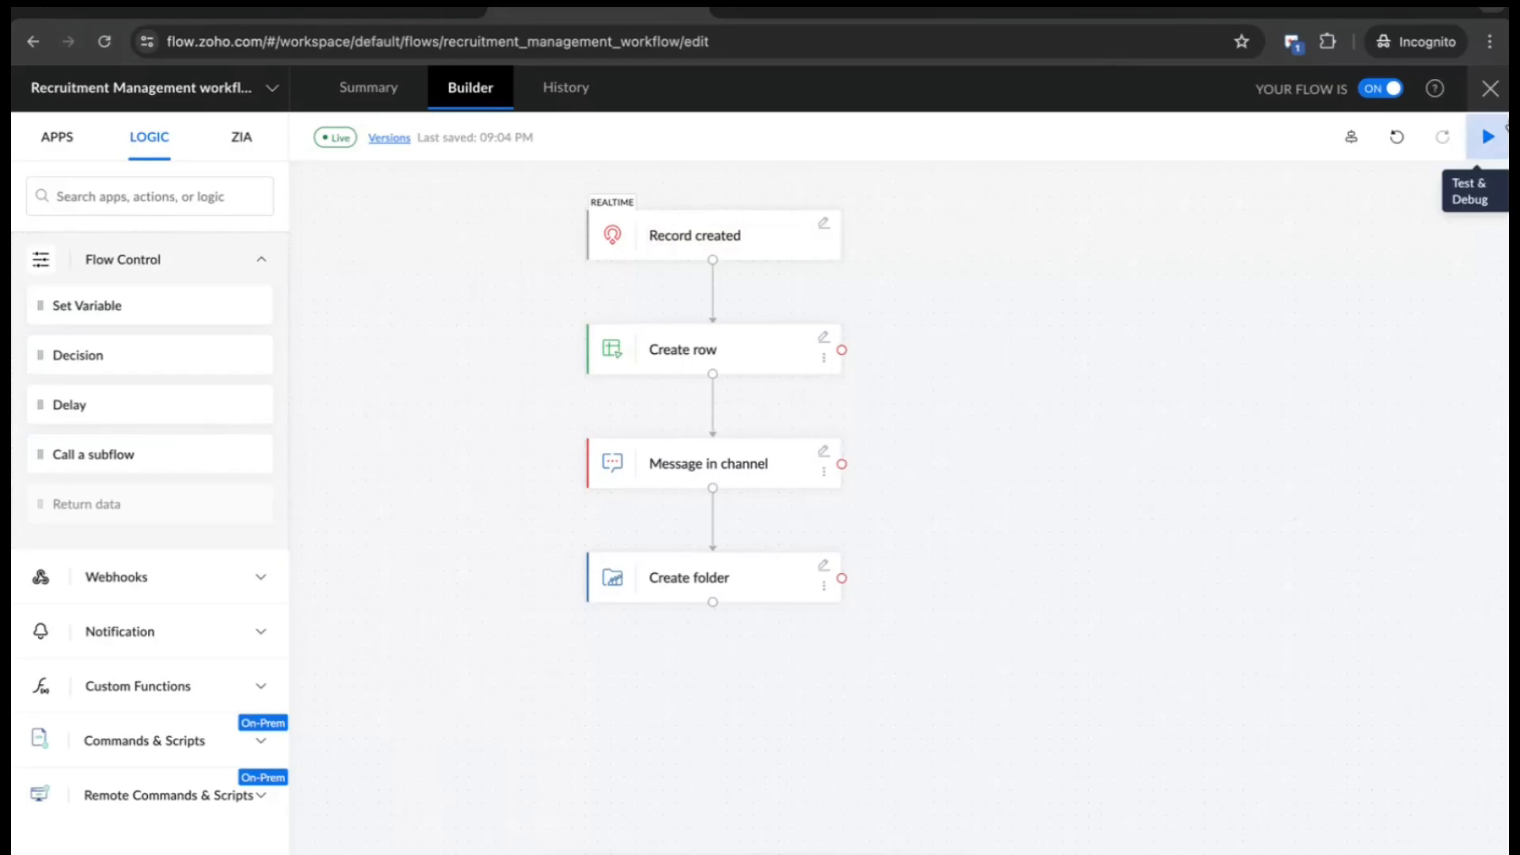
left_click(1494, 94)
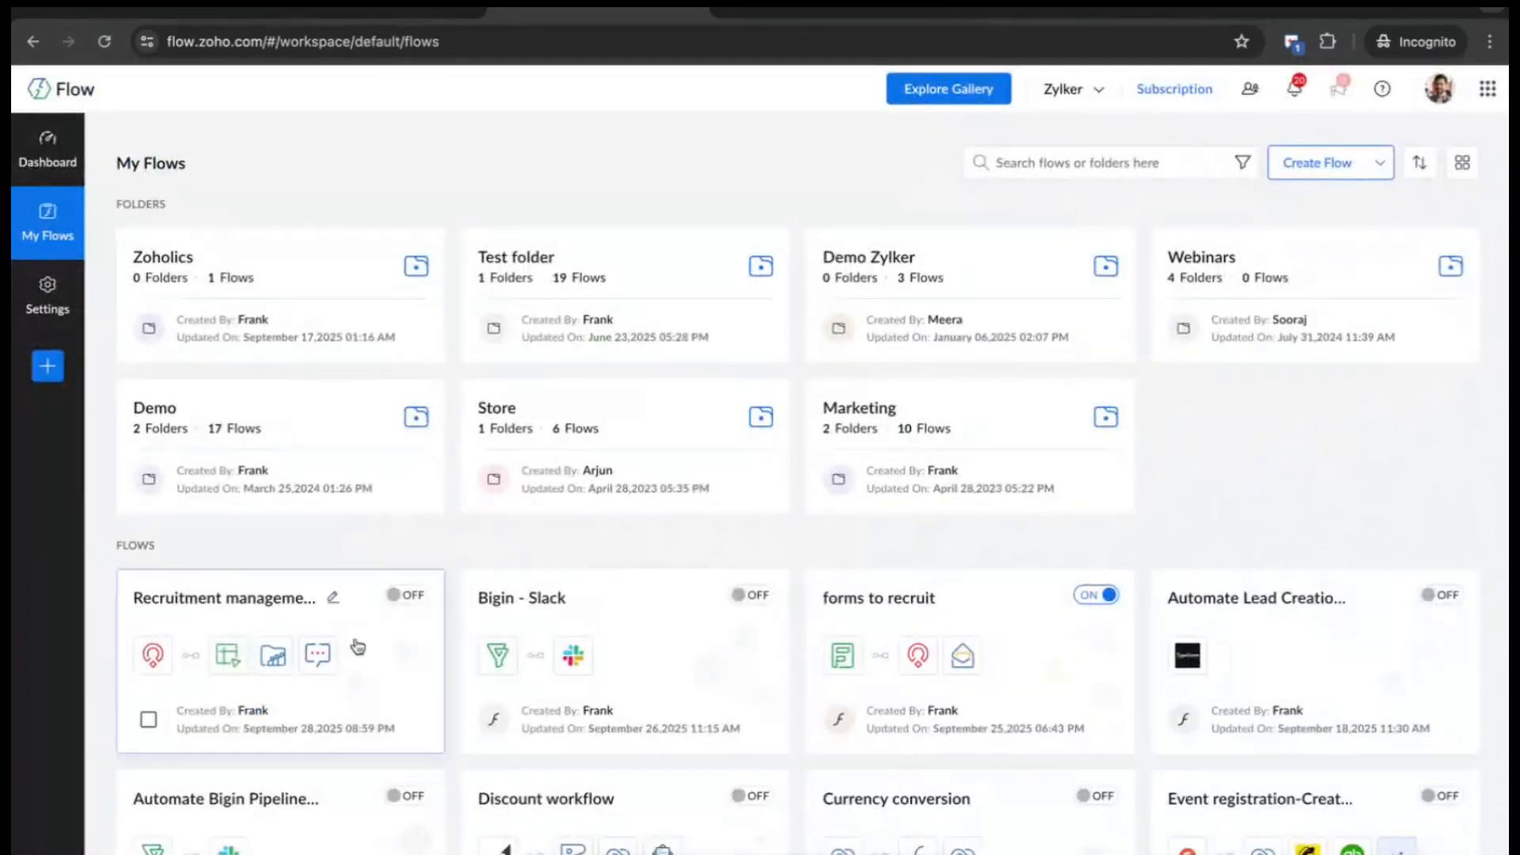
- Open the builder canvas of the Recruitment management advanced flow
scroll(441, 631, "down", 1)
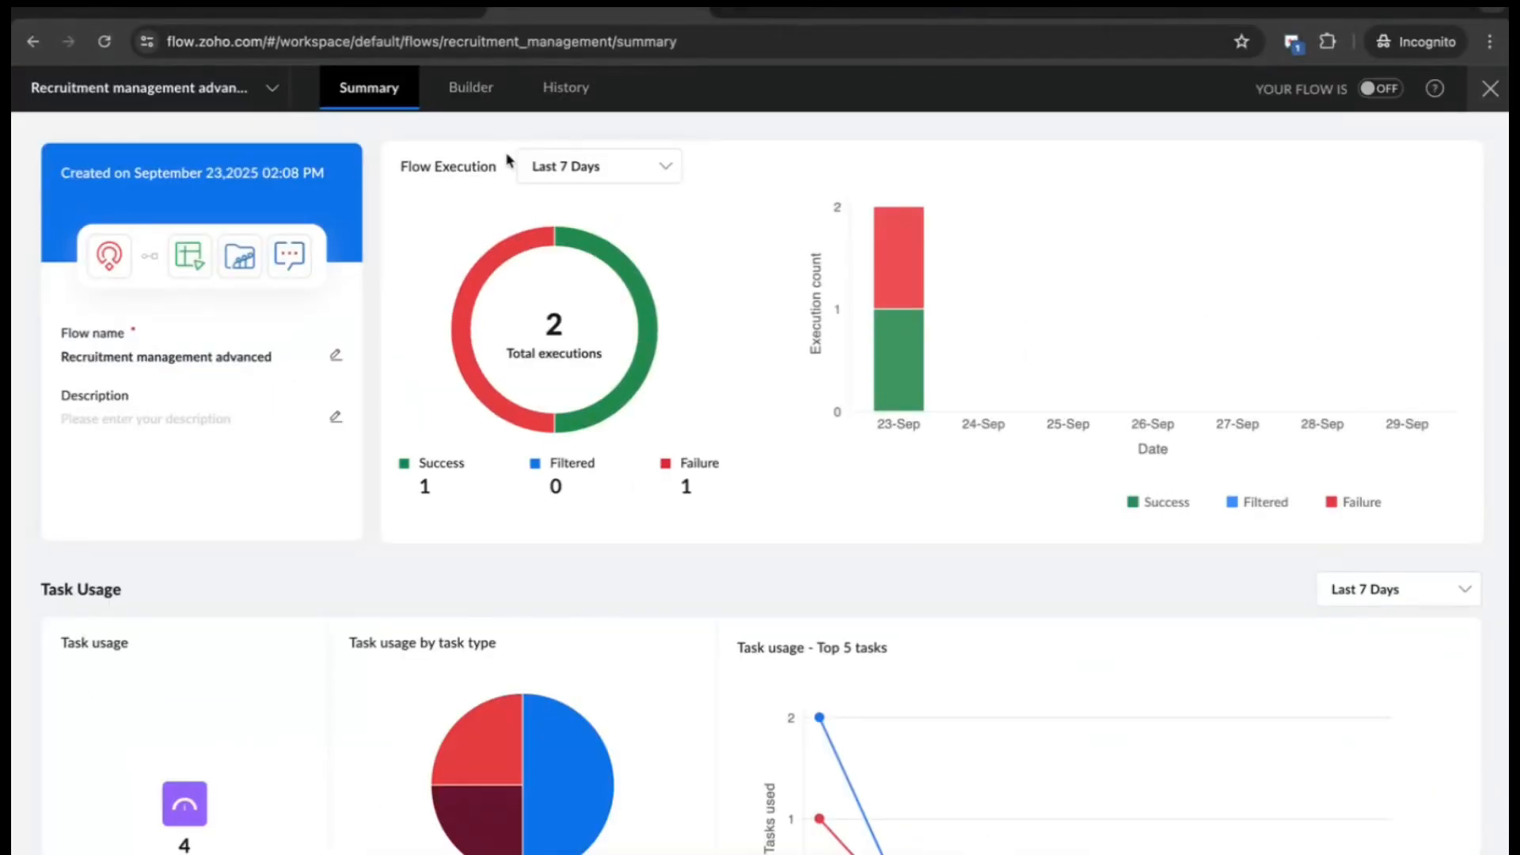
left_click(469, 88)
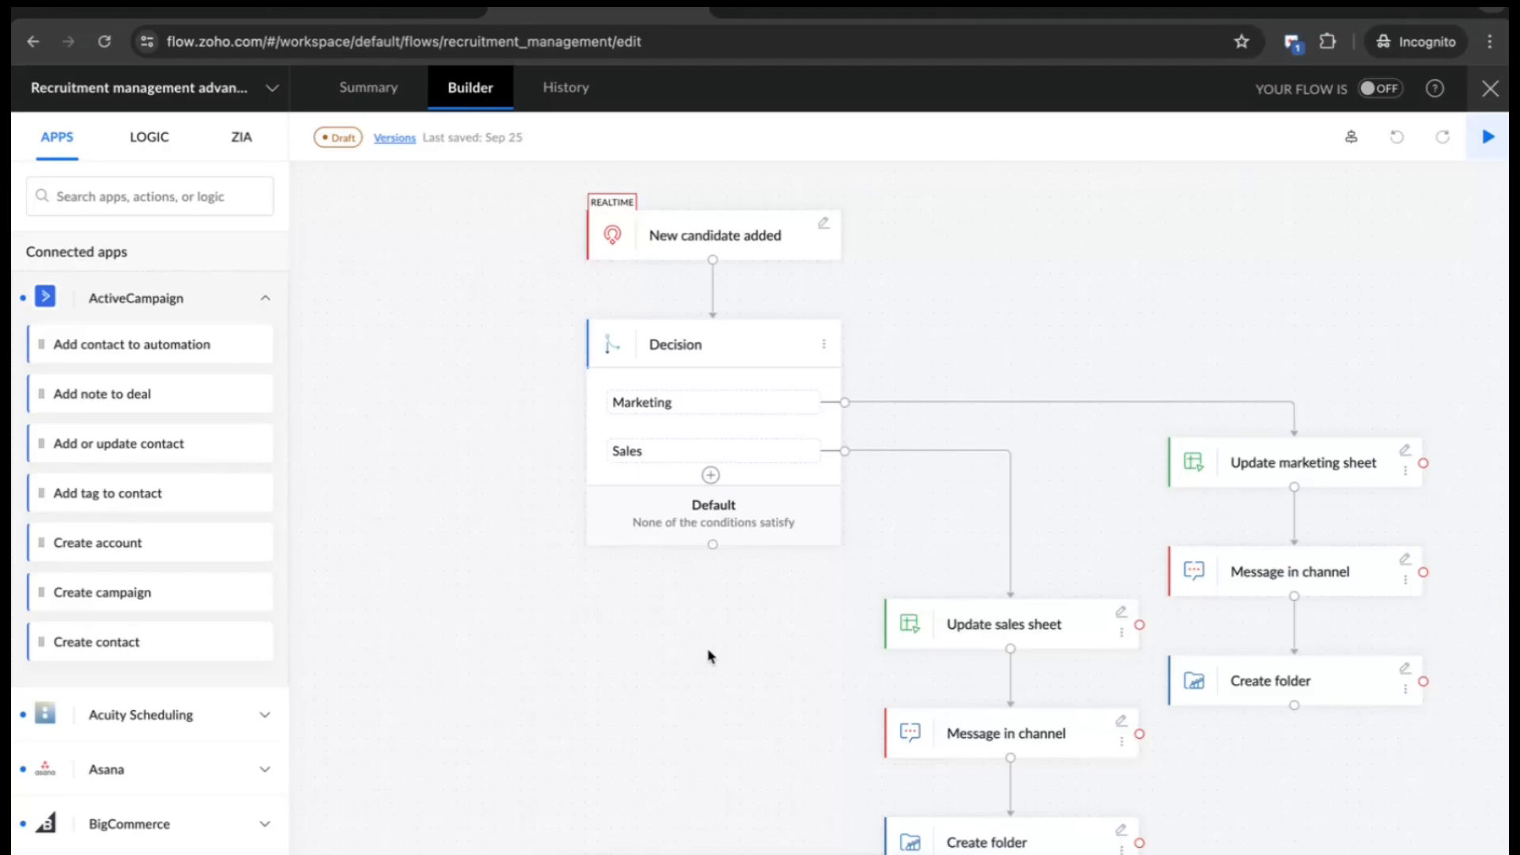
- Review the Marketing branch condition, then open the Sales condition: Position Applying For contains Sales
left_click(148, 139)
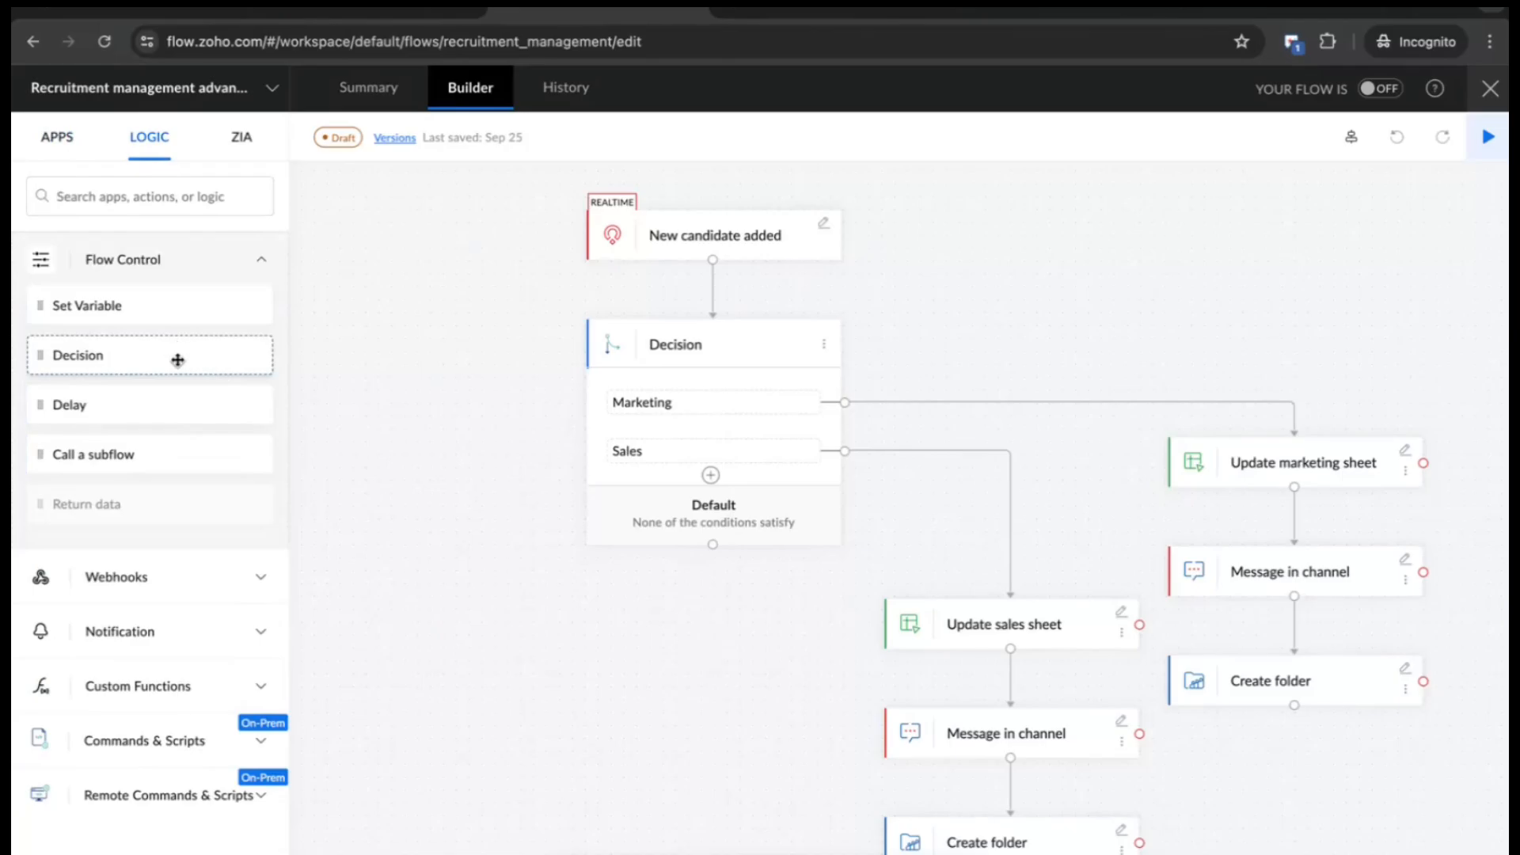
left_click(681, 405)
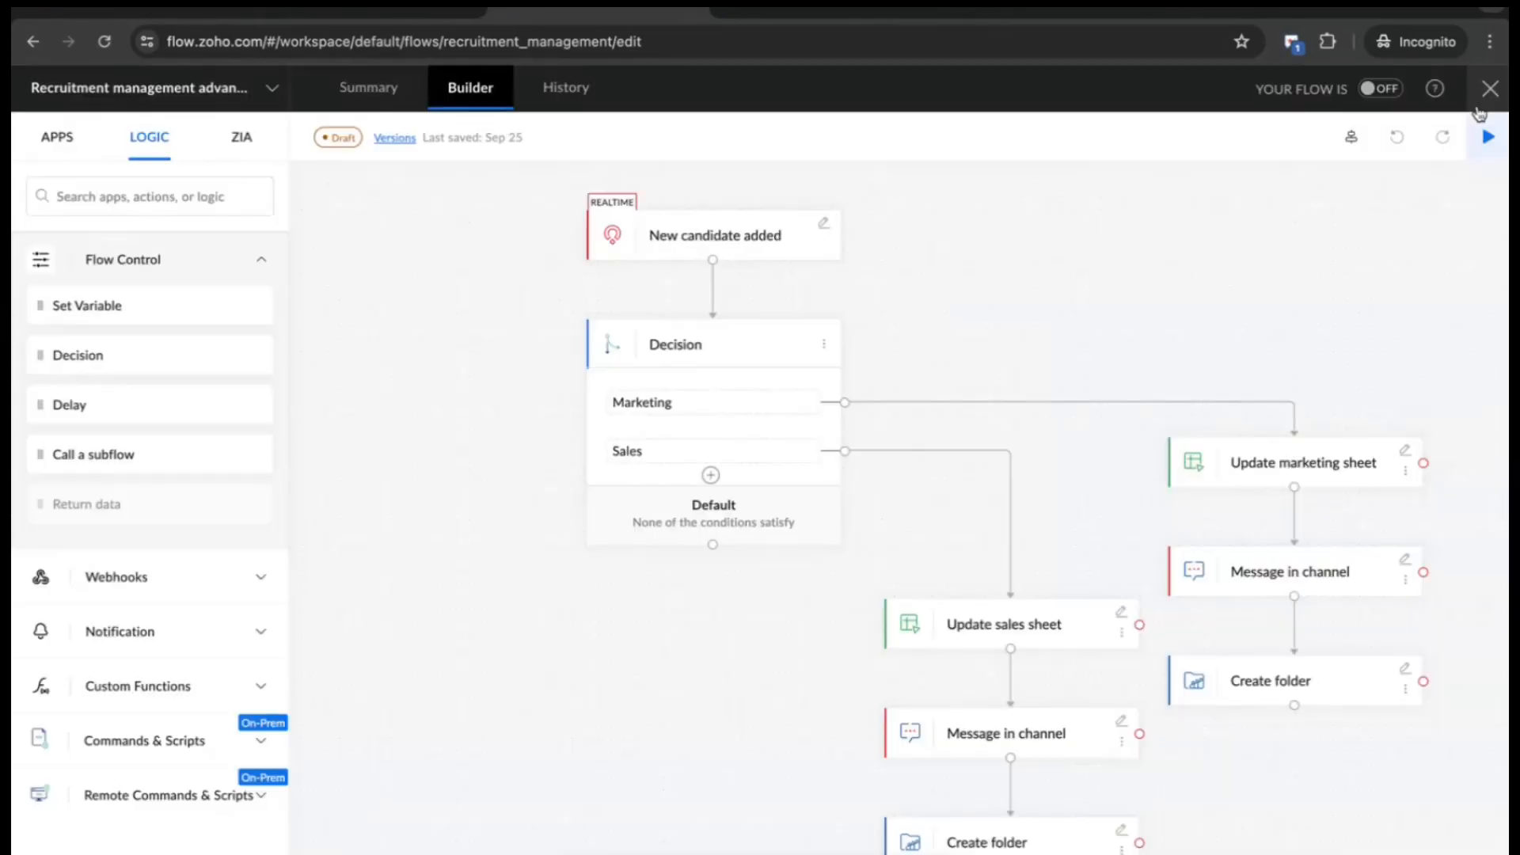
left_click(1479, 99)
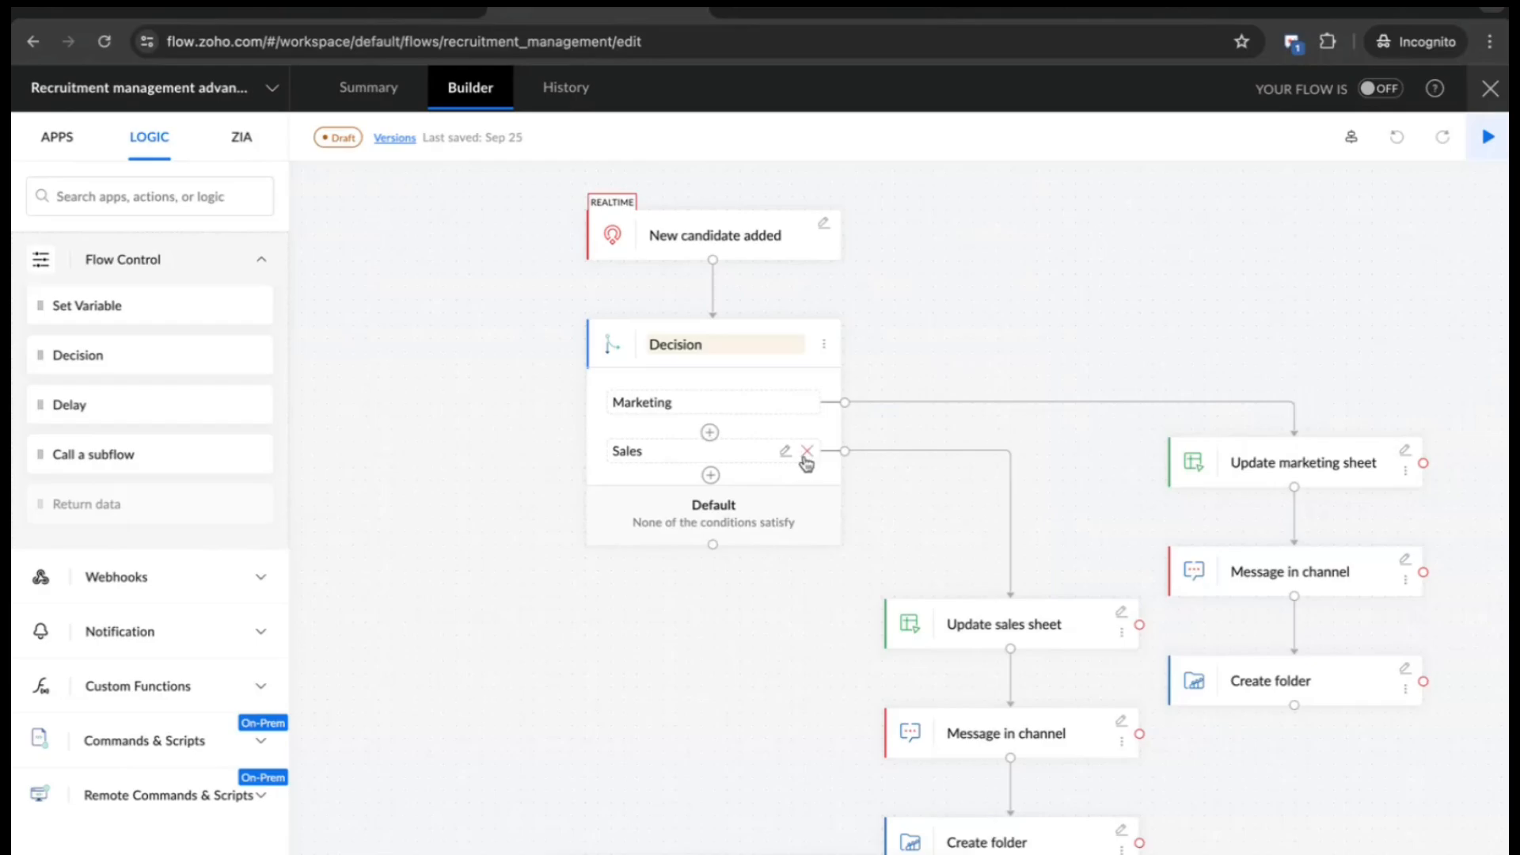
left_click(794, 459)
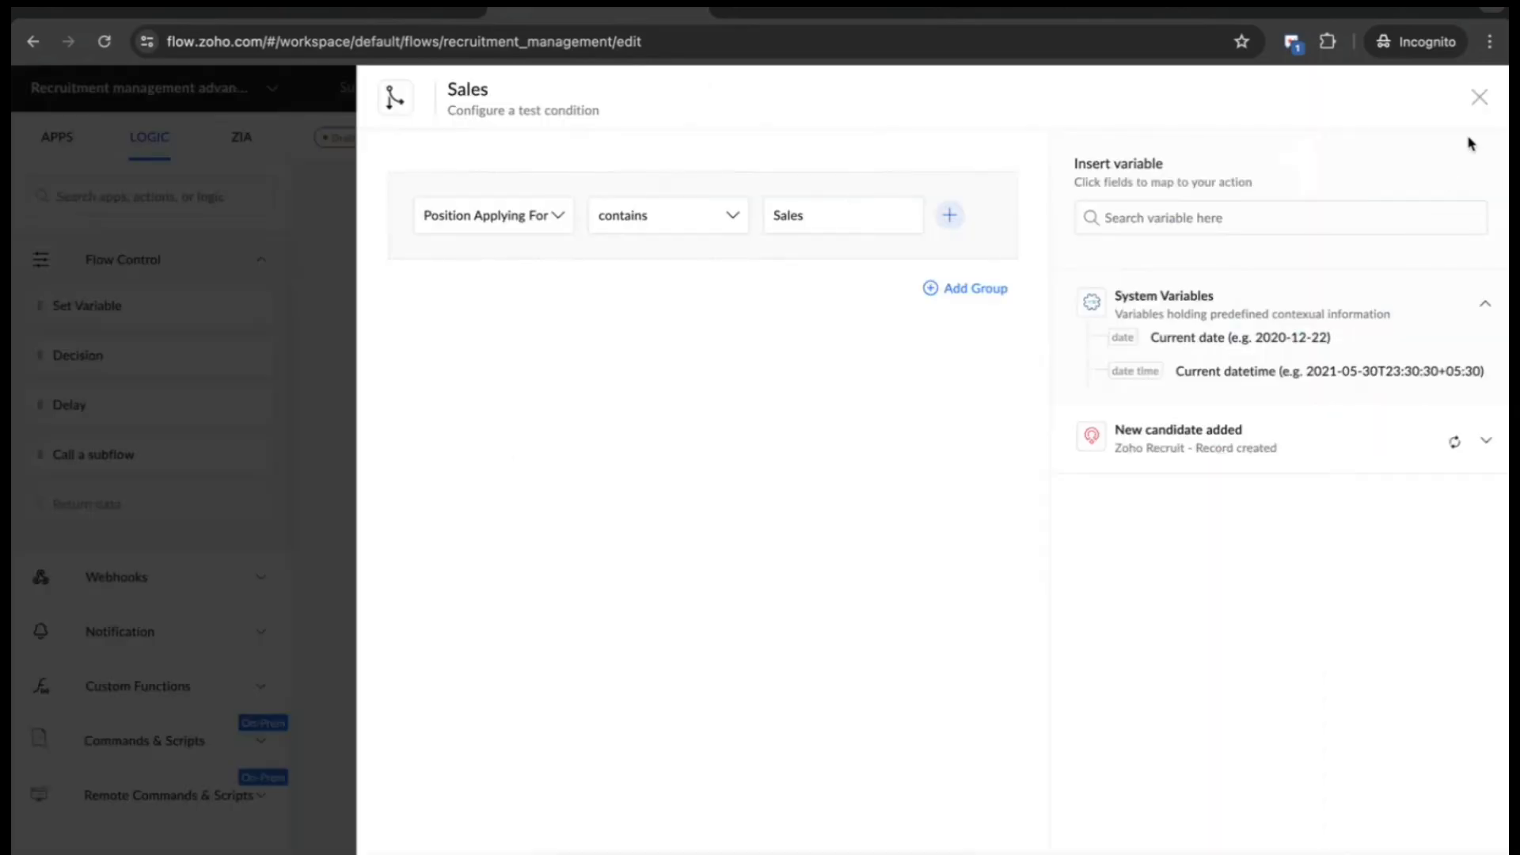
- Close the Sales branch condition panel to return to the Decision flow canvas
left_click(1478, 98)
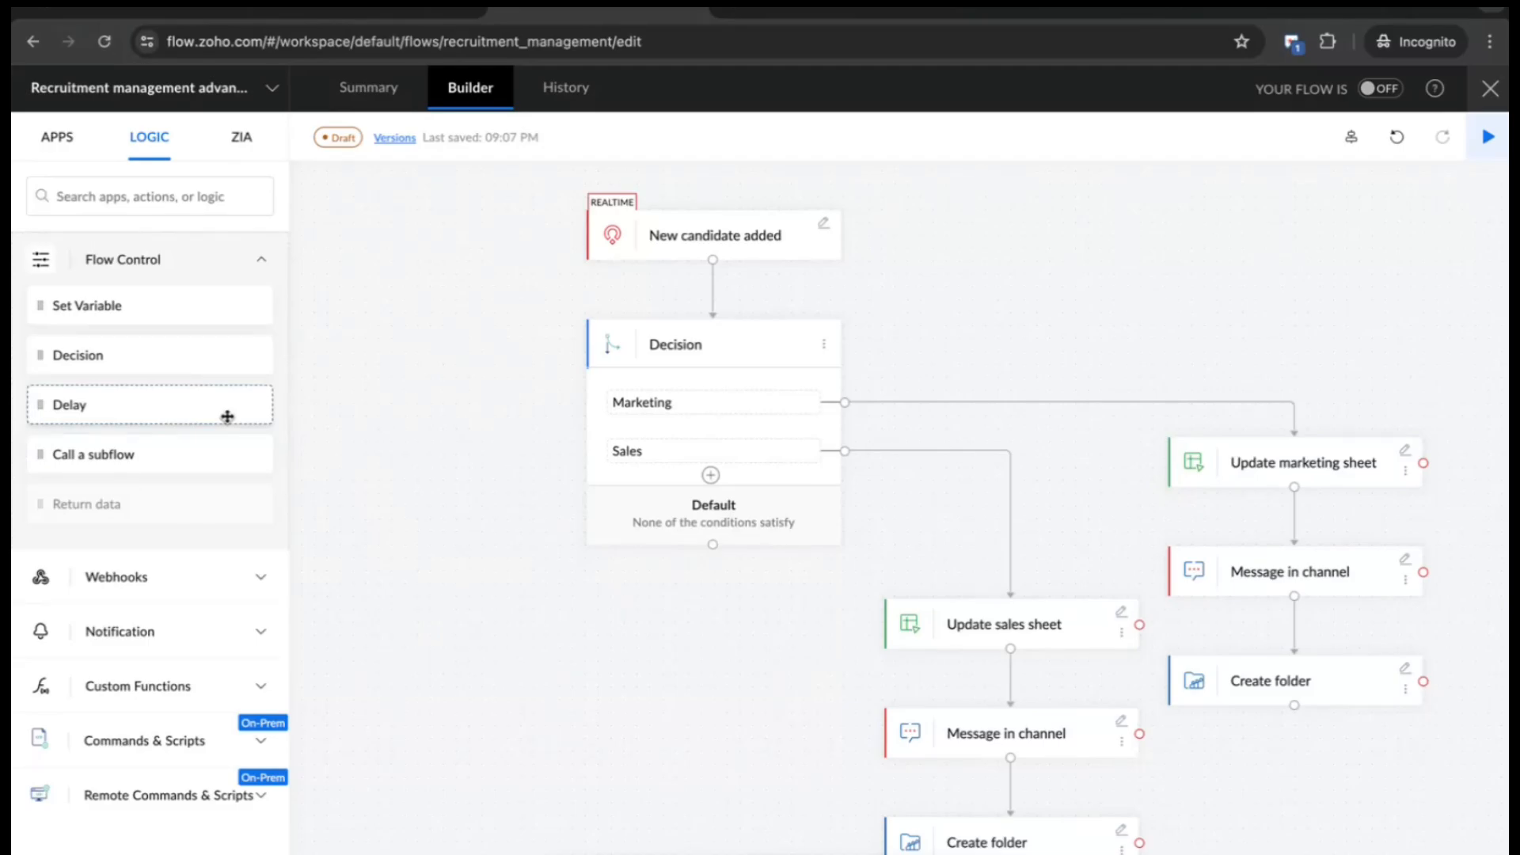
- Collapse Flow Control, briefly view the Custom Functions list, then close the builder for My Flows
left_click(257, 262)
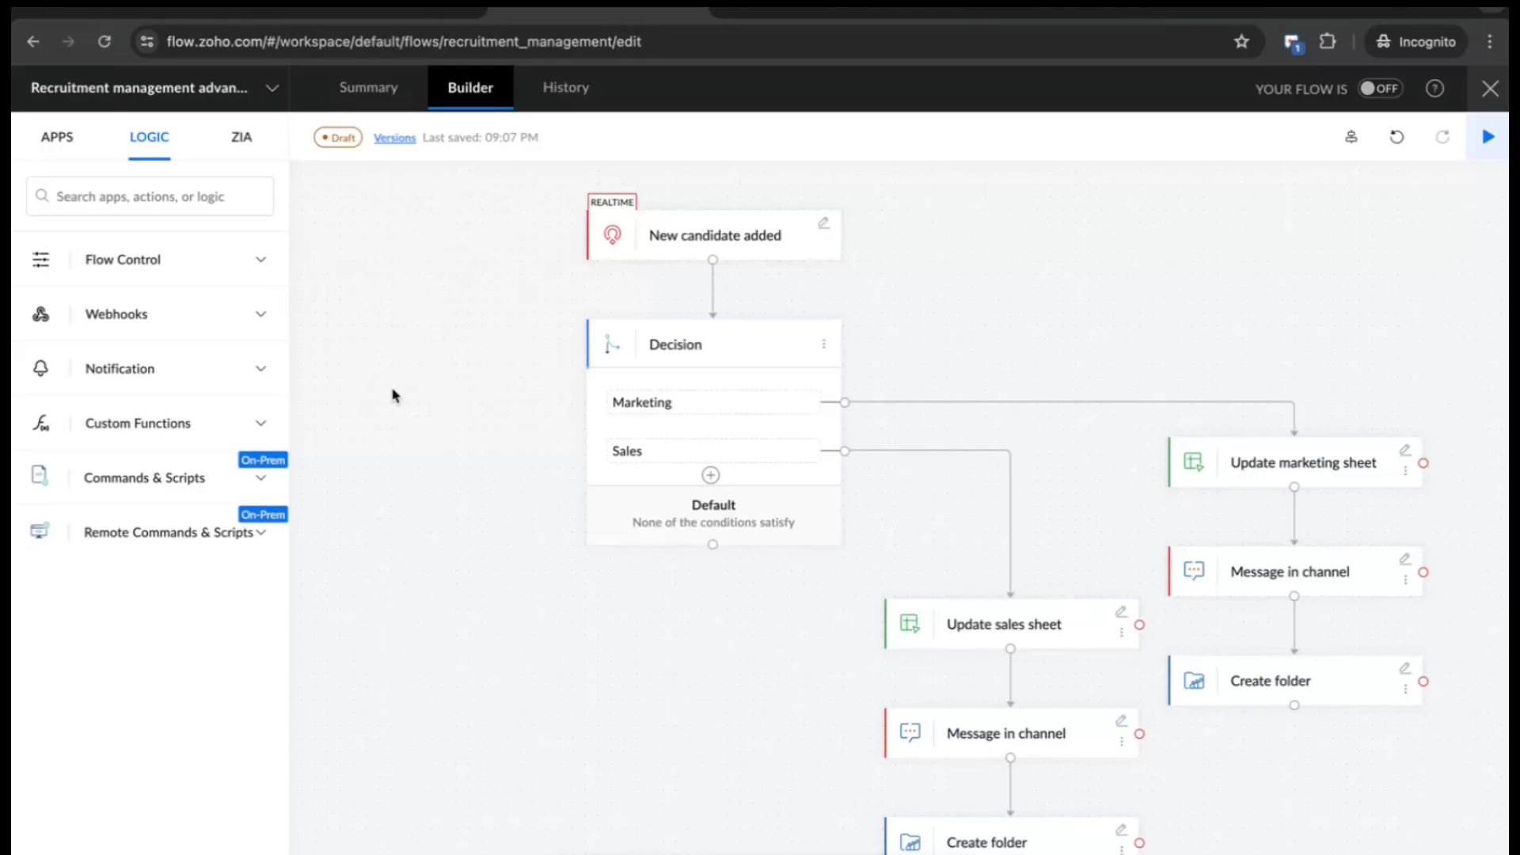
left_click(204, 439)
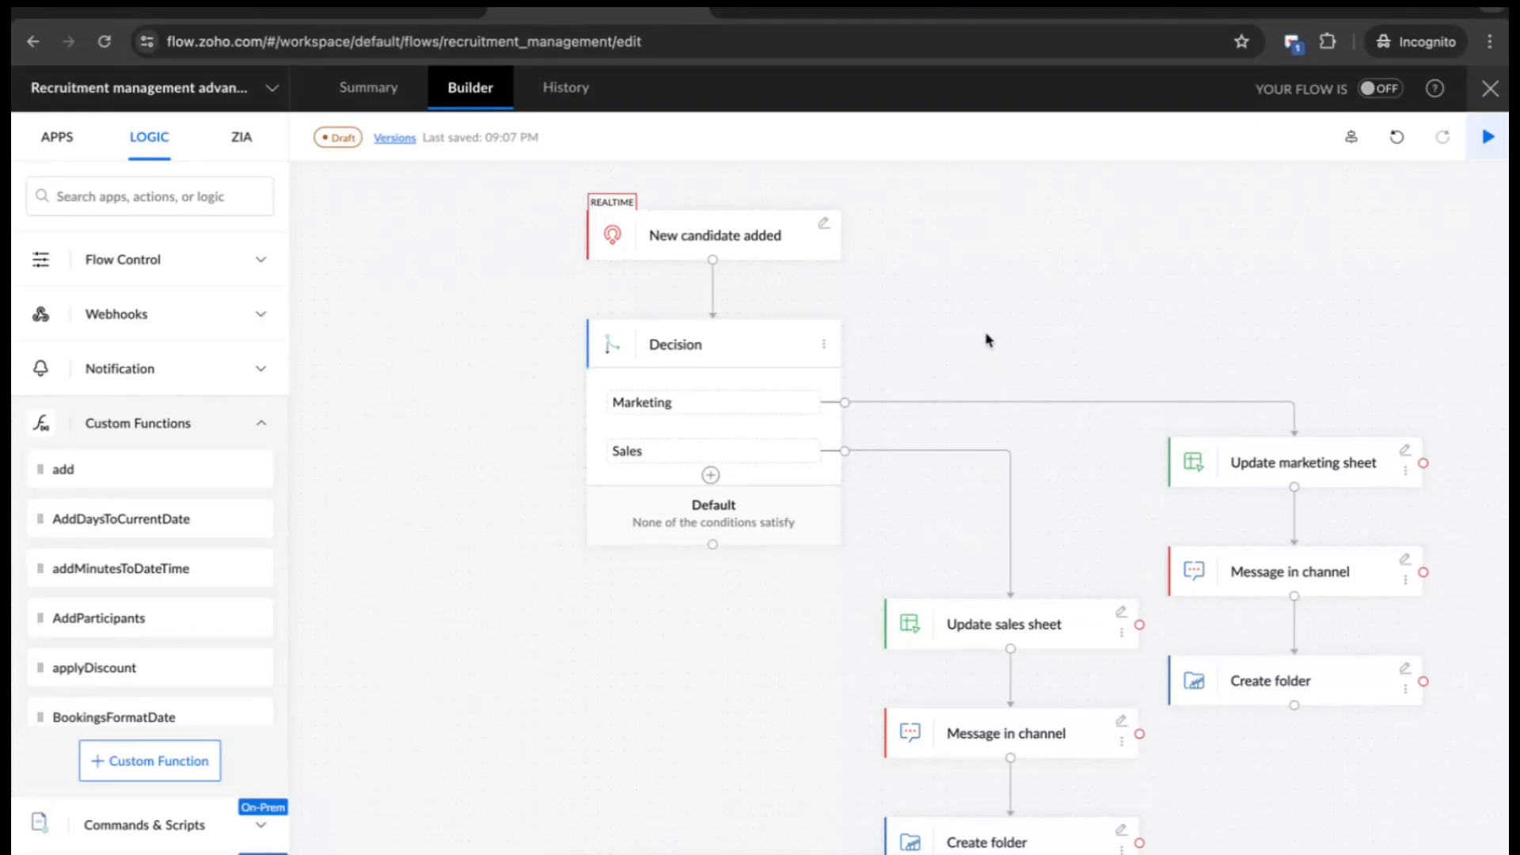
left_click(243, 432)
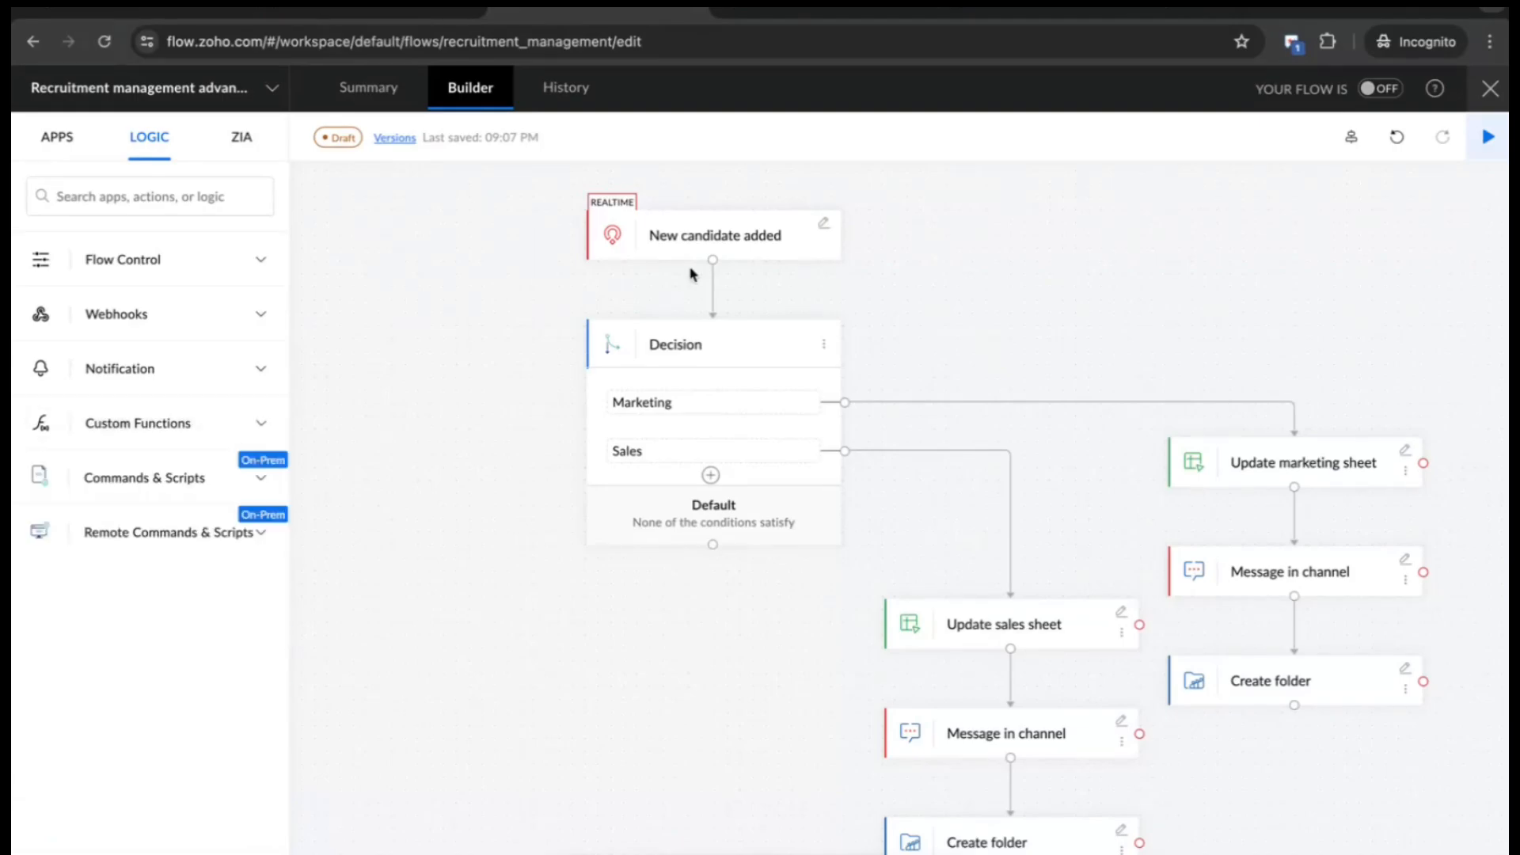
left_click(1485, 103)
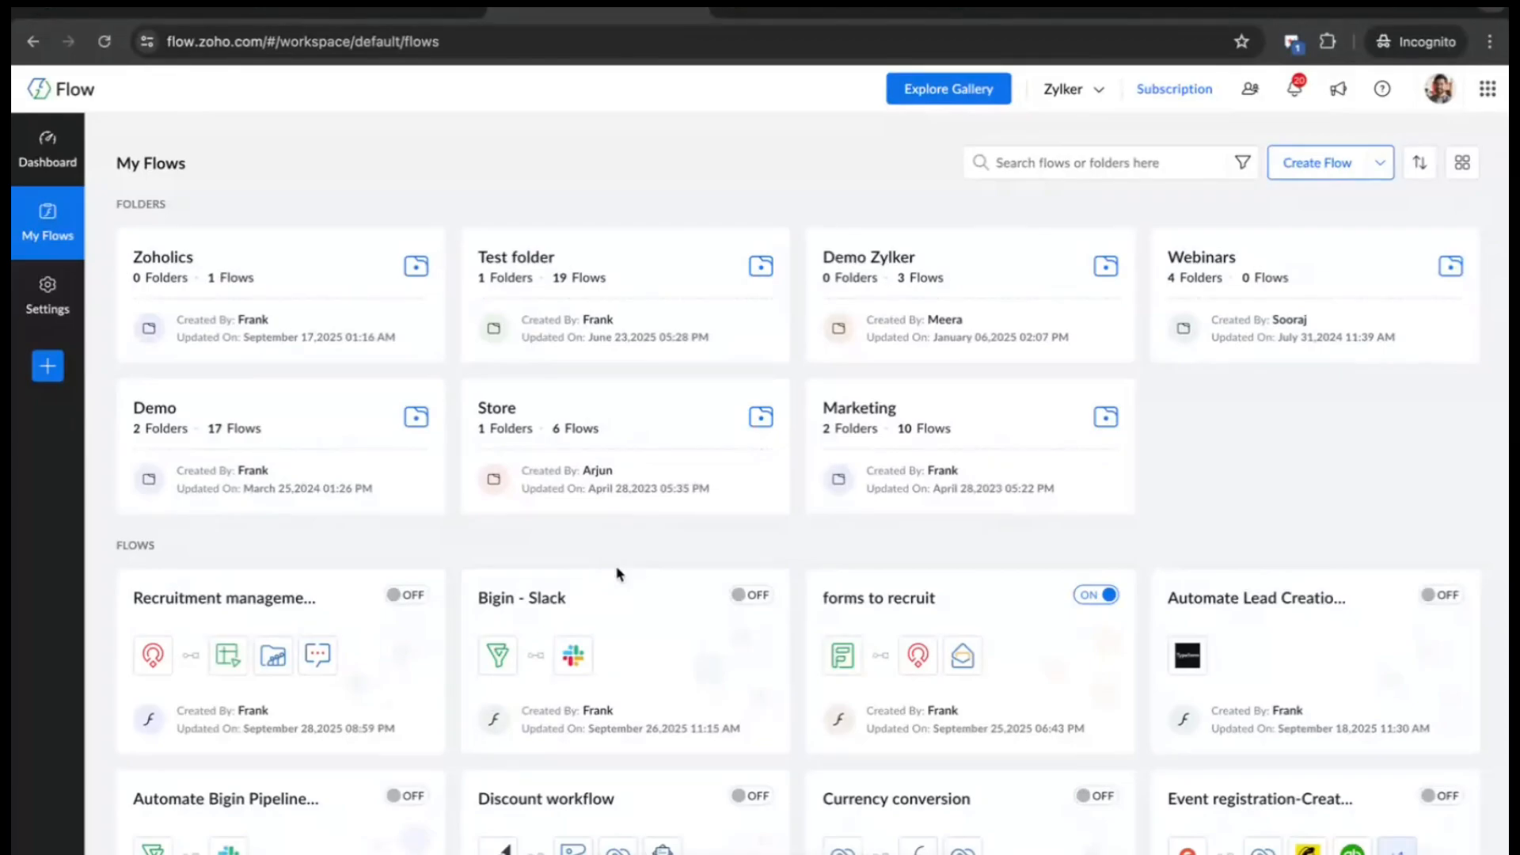
scroll(624, 630, "down", 3)
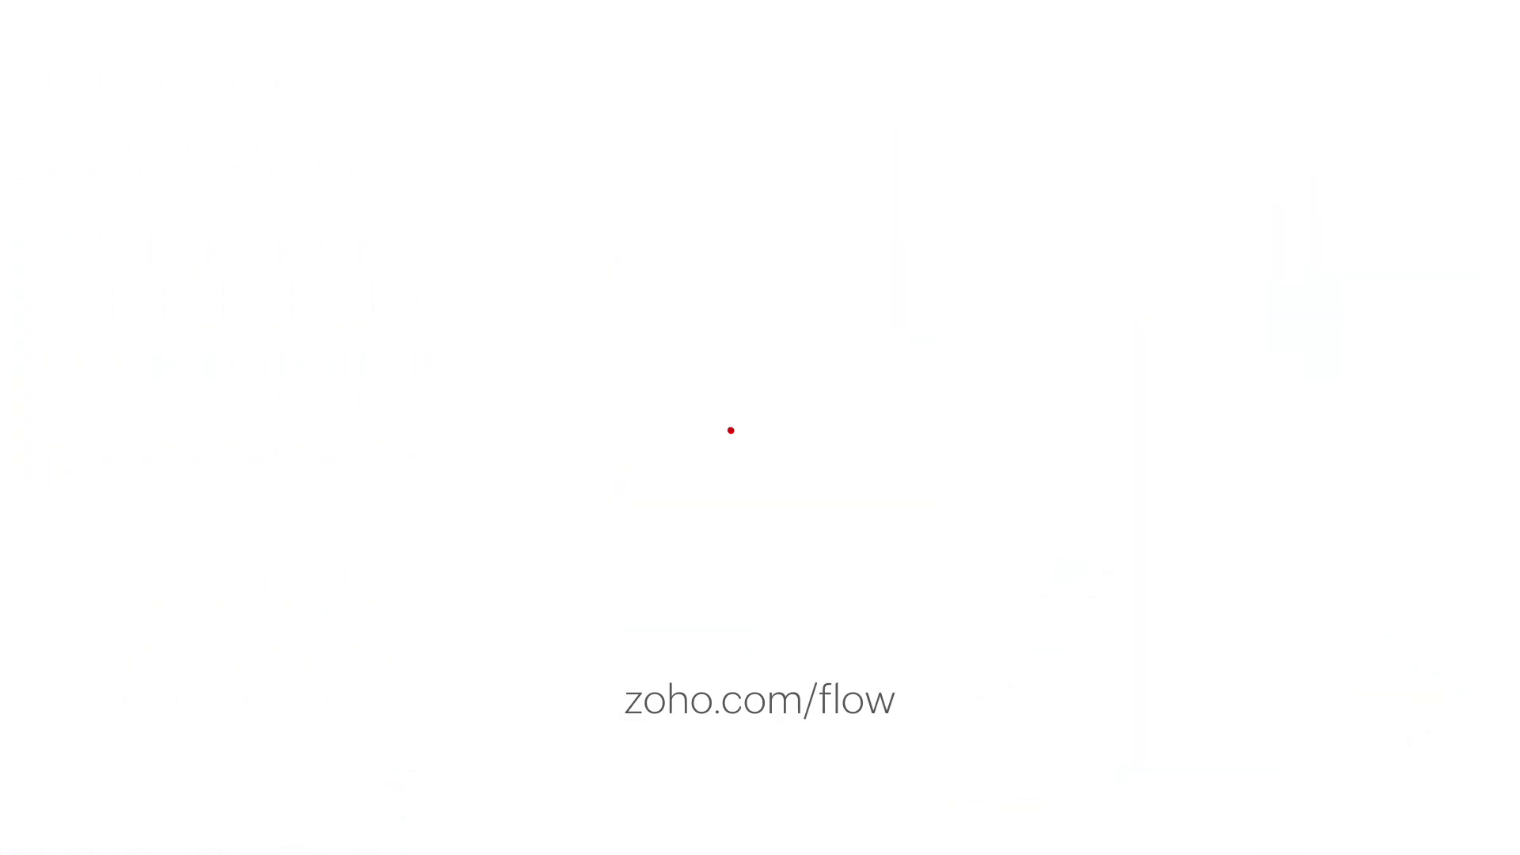